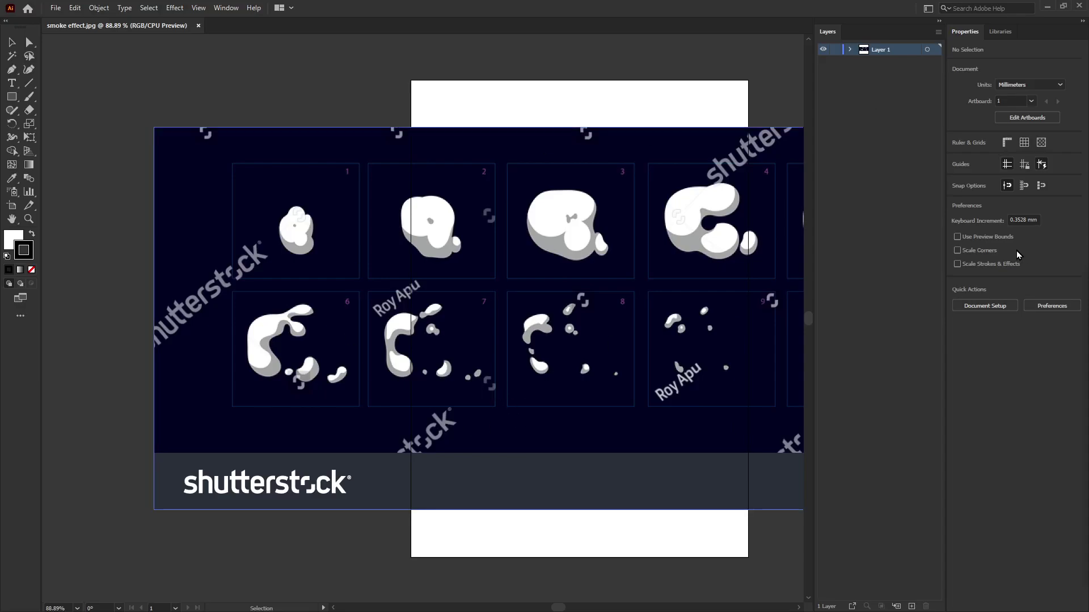
# Step: Pan the canvas so all ten numbered smoke frames of the sprite sheet are in view
pyautogui.press('h')
pyautogui.moveTo(704, 267); pyautogui.dragTo(564, 245)
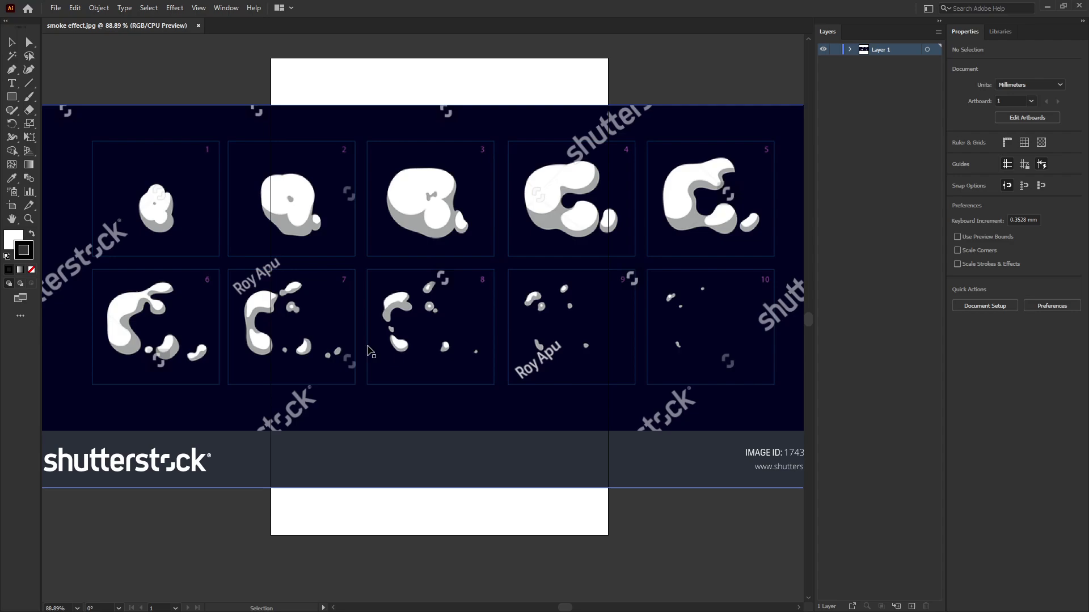
pyautogui.moveTo(357, 292)
pyautogui.mouseDown()
pyautogui.moveTo(372, 297)
pyautogui.moveTo(364, 289)
pyautogui.moveTo(380, 256)
pyautogui.mouseUp()
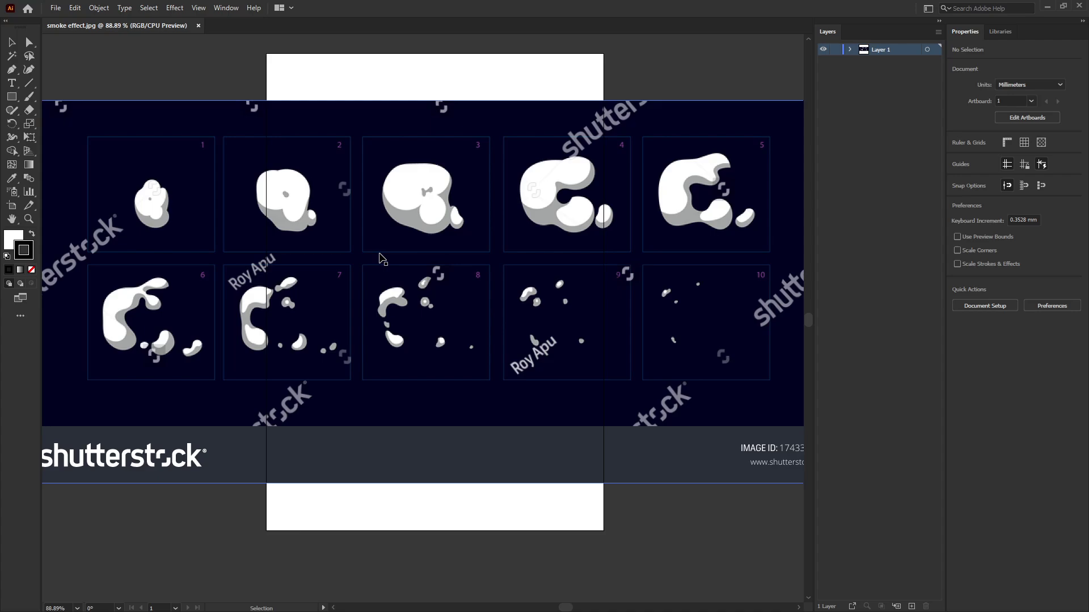
pyautogui.press('z')
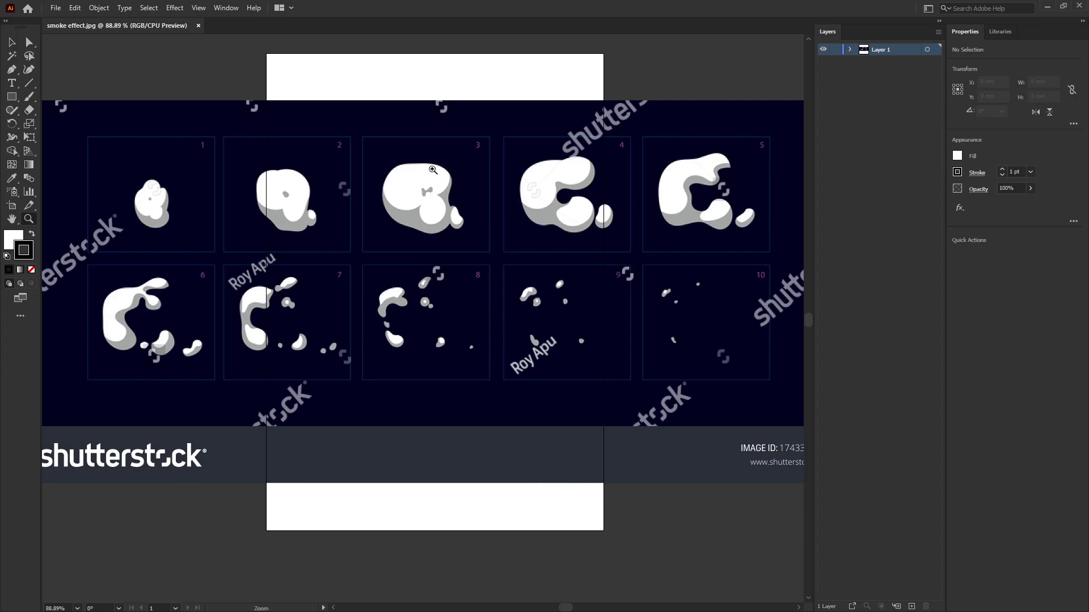
pyautogui.moveTo(433, 169); pyautogui.dragTo(502, 152)
pyautogui.moveTo(408, 302); pyautogui.dragTo(744, 145)
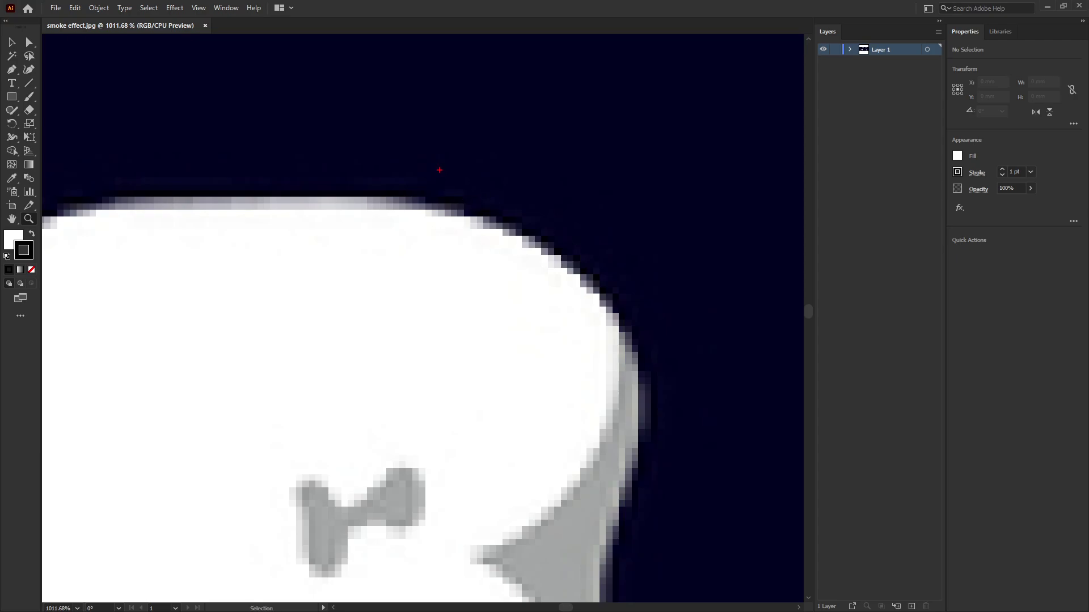
pyautogui.moveTo(438, 169)
pyautogui.mouseDown()
pyautogui.moveTo(516, 194)
pyautogui.moveTo(675, 291)
pyautogui.mouseUp()
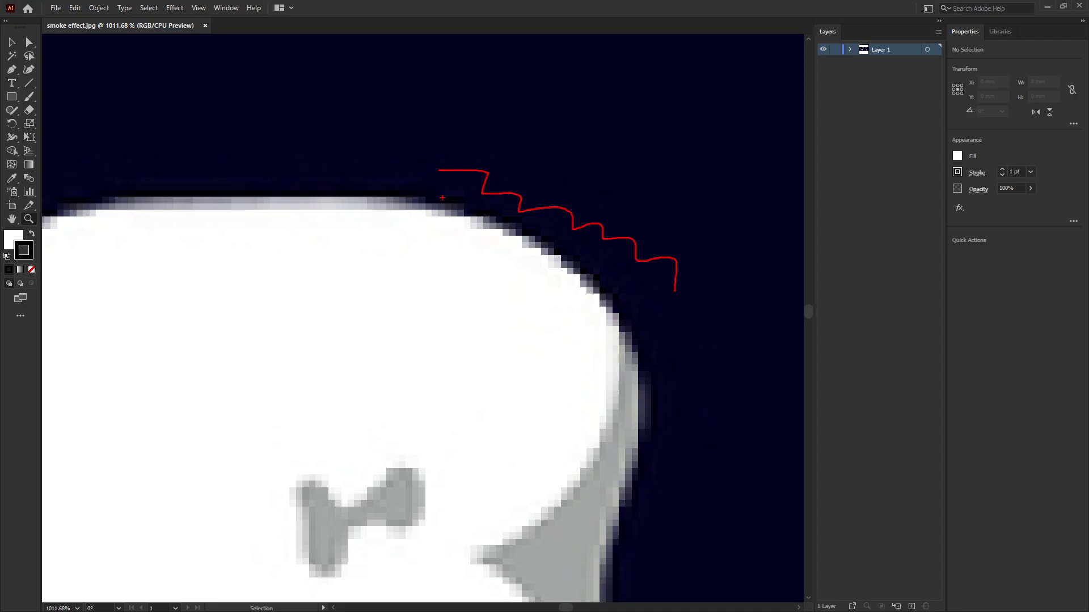
pyautogui.moveTo(468, 150); pyautogui.dragTo(694, 305)
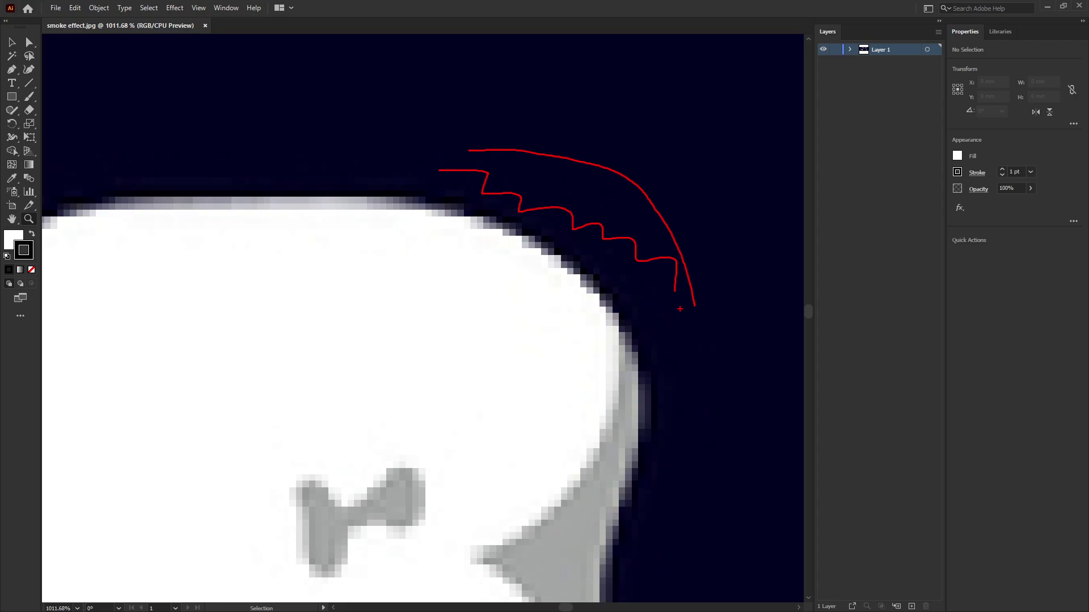
pyautogui.hotkey('ctrl', 'z')
pyautogui.hotkey('ctrl', 'z')
pyautogui.keyDown('alt'); pyautogui.click(546, 304); pyautogui.keyUp('alt')
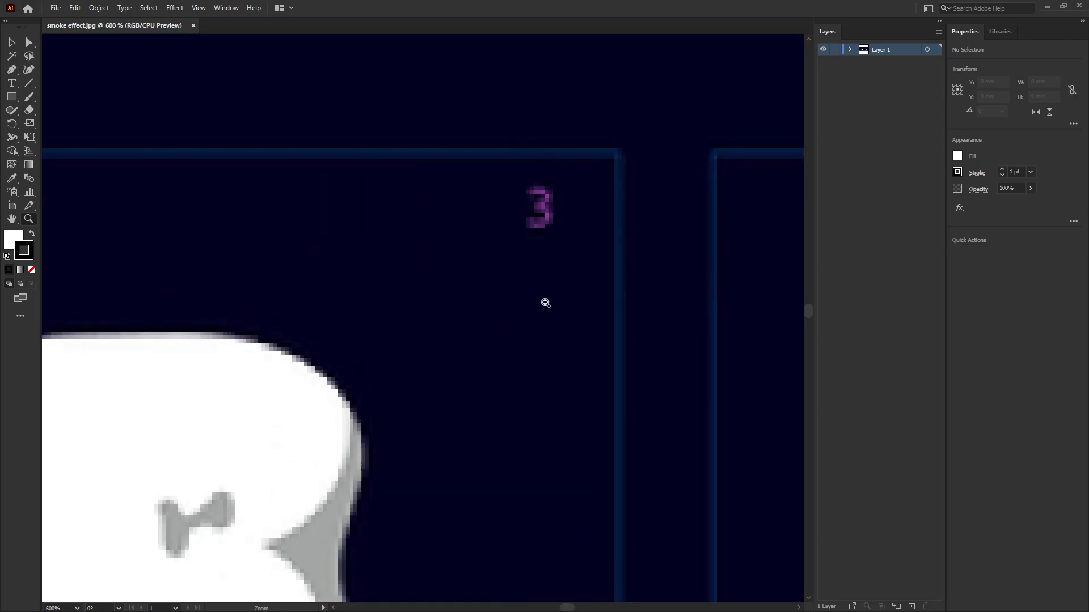
pyautogui.keyDown('alt'); pyautogui.click(438, 438); pyautogui.keyUp('alt')
pyautogui.keyDown('alt'); pyautogui.click(381, 491); pyautogui.keyUp('alt')
pyautogui.keyDown('alt'); pyautogui.click(407, 431); pyautogui.keyUp('alt')
pyautogui.keyDown('alt'); pyautogui.click(498, 266); pyautogui.keyUp('alt')
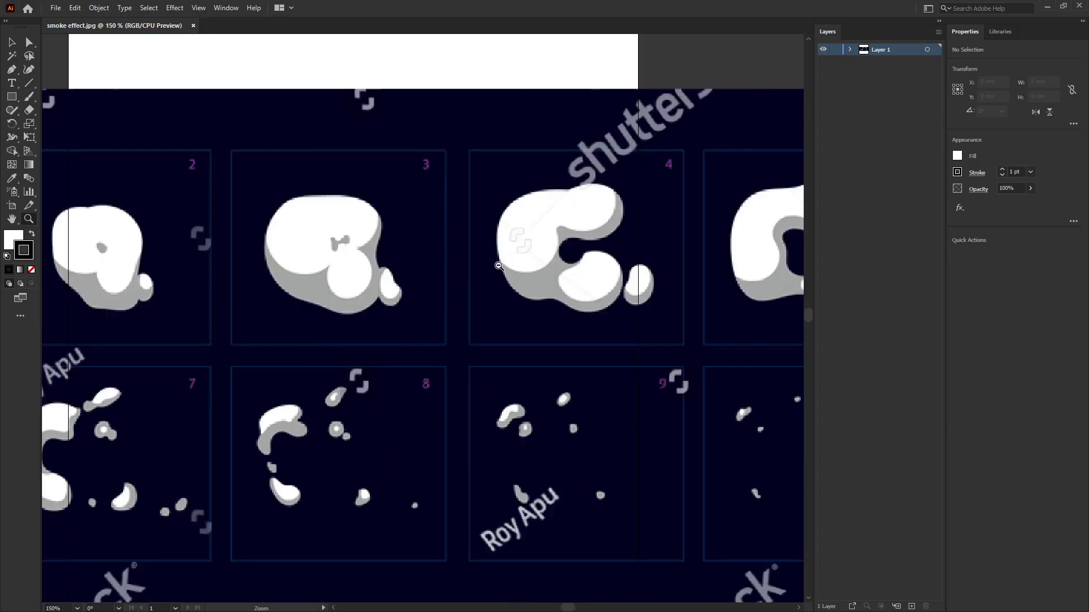
pyautogui.keyDown('alt'); pyautogui.click(468, 339); pyautogui.keyUp('alt')
pyautogui.moveTo(444, 389); pyautogui.dragTo(493, 419)
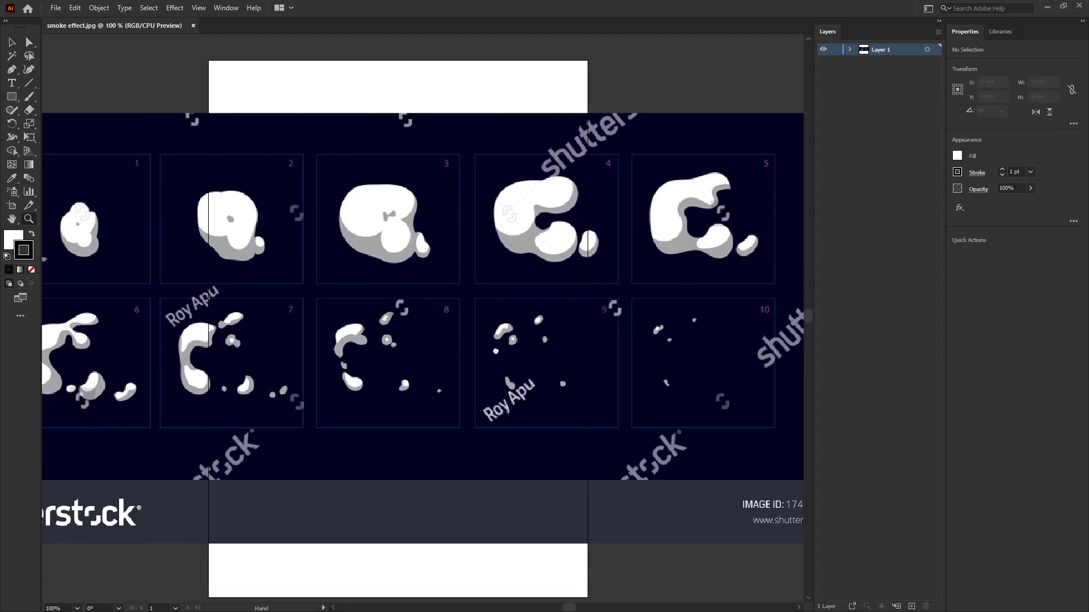
pyautogui.moveTo(463, 337); pyautogui.dragTo(473, 341)
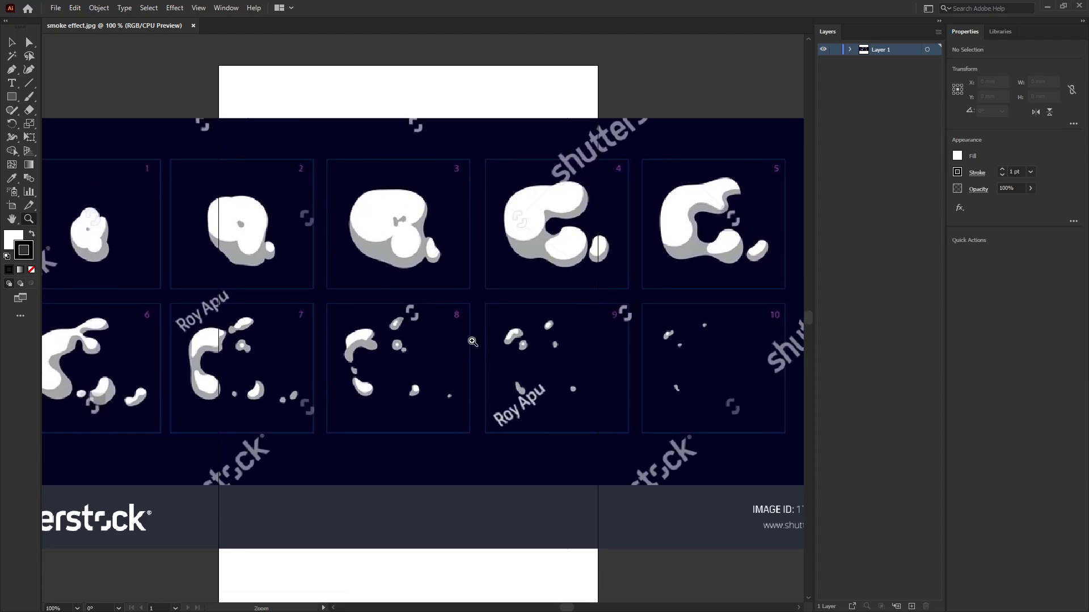
pyautogui.moveTo(473, 341); pyautogui.dragTo(599, 333)
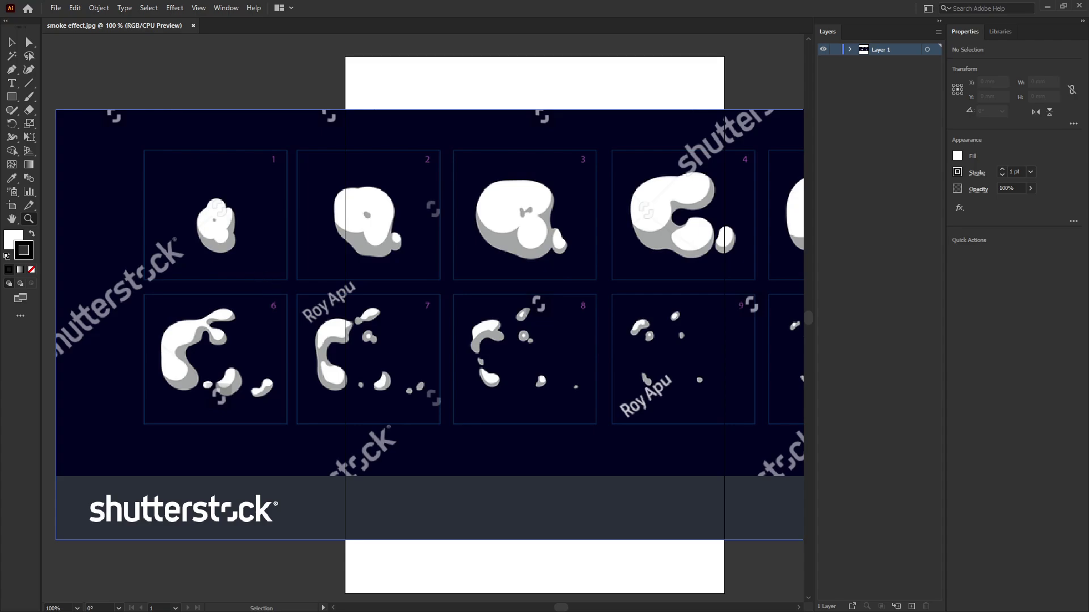
pyautogui.moveTo(235, 233)
pyautogui.mouseDown()
pyautogui.moveTo(225, 202)
pyautogui.moveTo(237, 230)
pyautogui.mouseUp()
pyautogui.hotkey('ctrl', 'z')
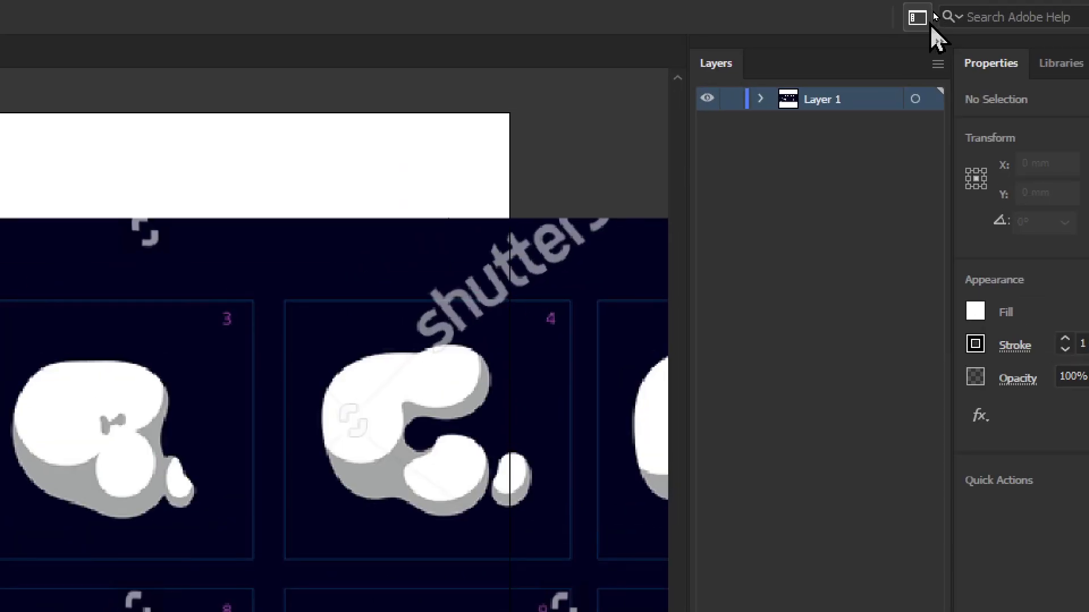
# Step: Switch to the Essentials workspace and reset it to its default panel layout
pyautogui.click(927, 9)
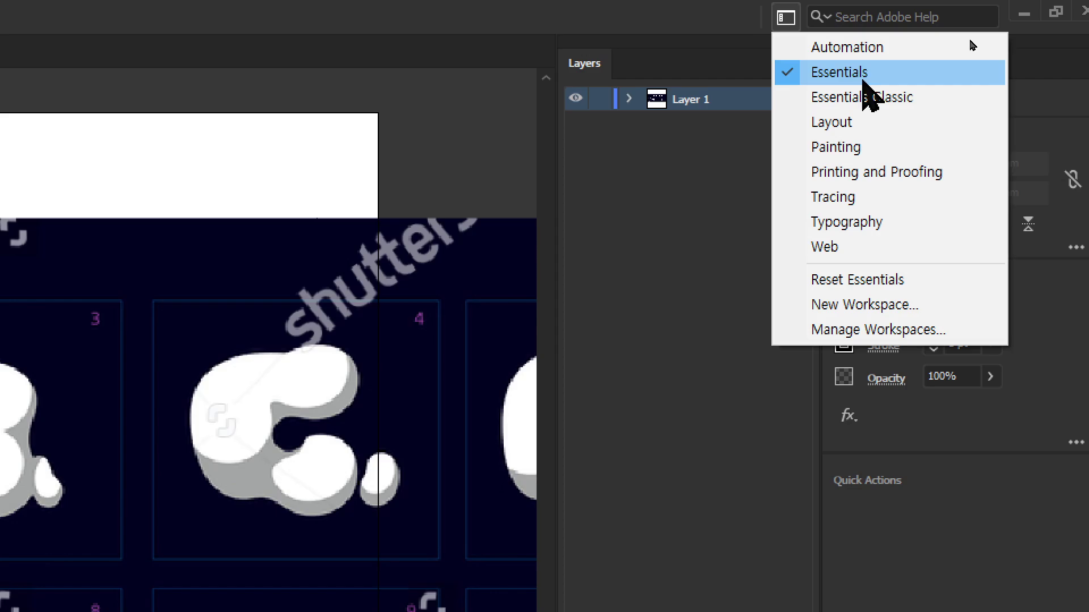
pyautogui.click(861, 73)
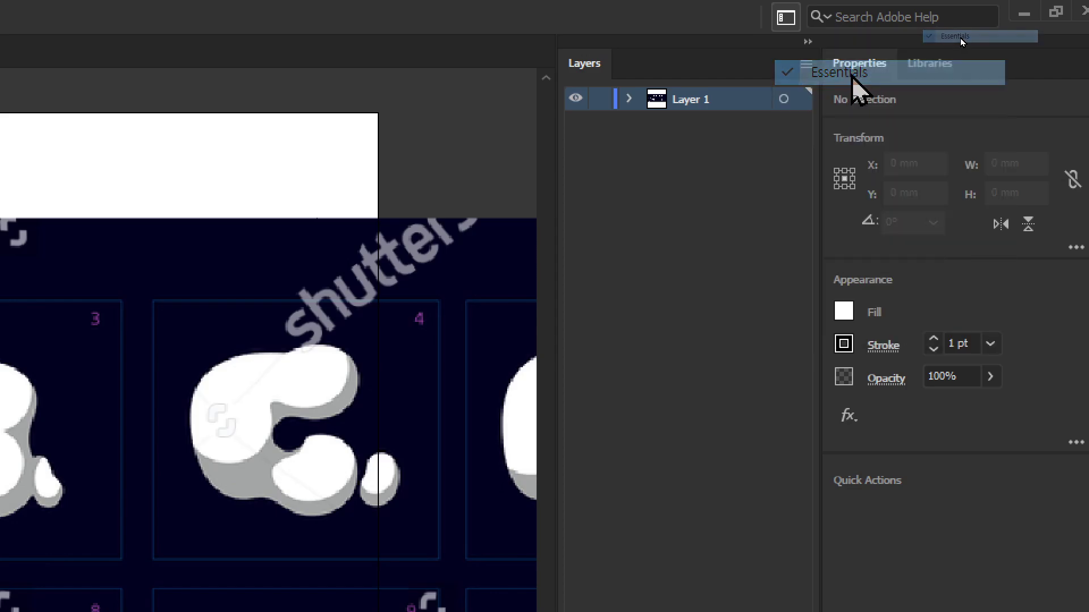
pyautogui.click(786, 17)
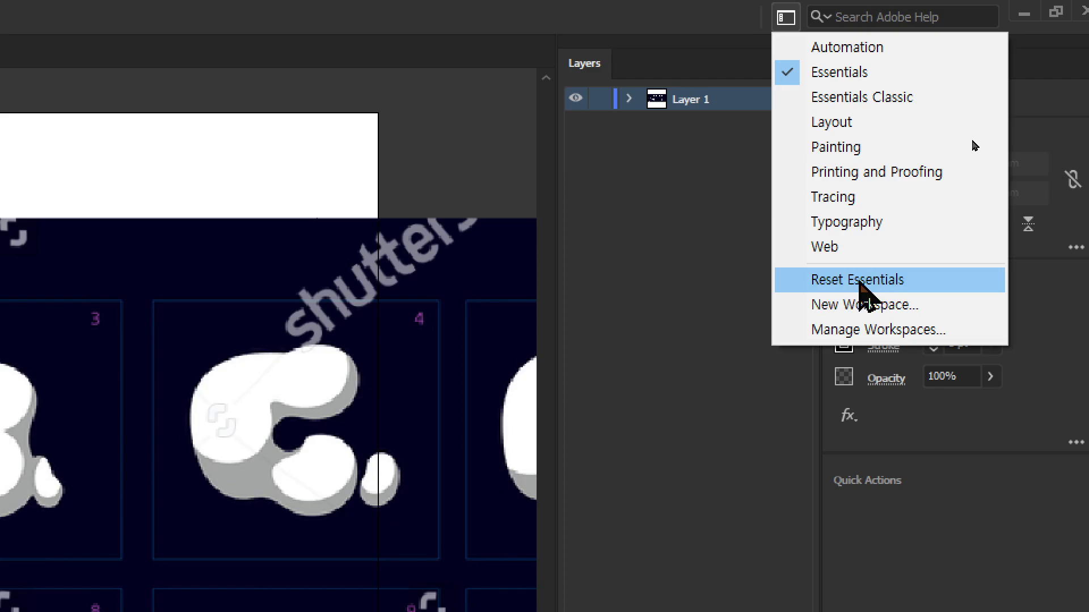
pyautogui.click(863, 280)
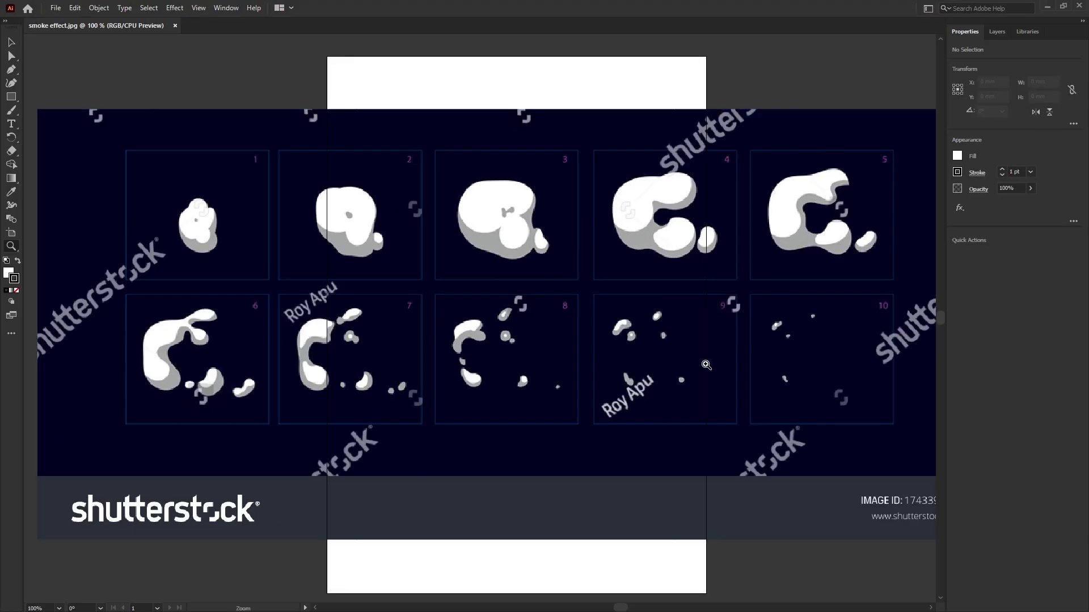
pyautogui.press('z')
pyautogui.press('ctrl')
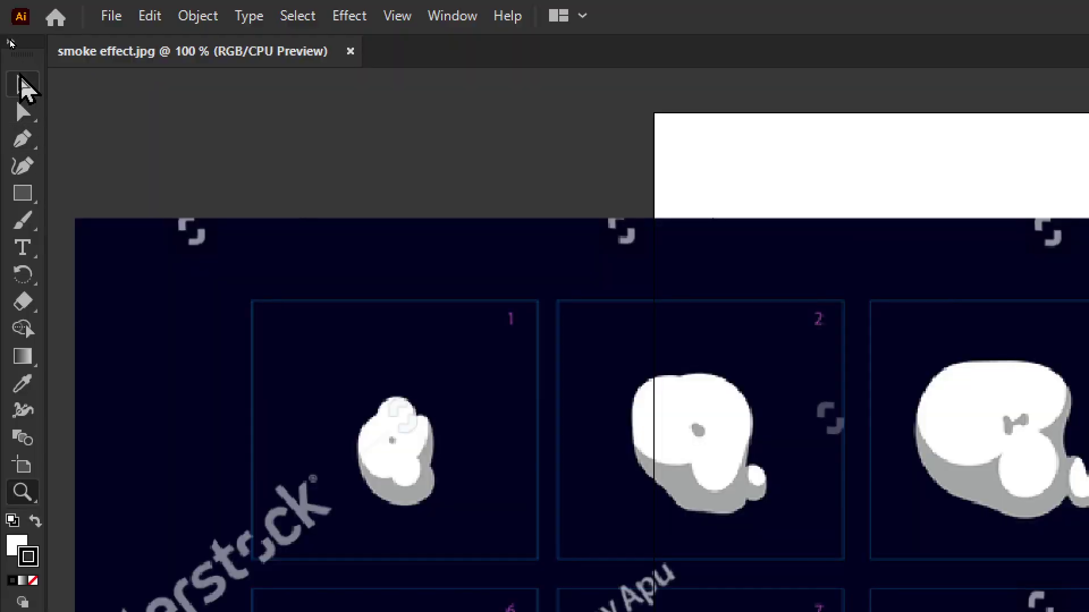
pyautogui.click(22, 85)
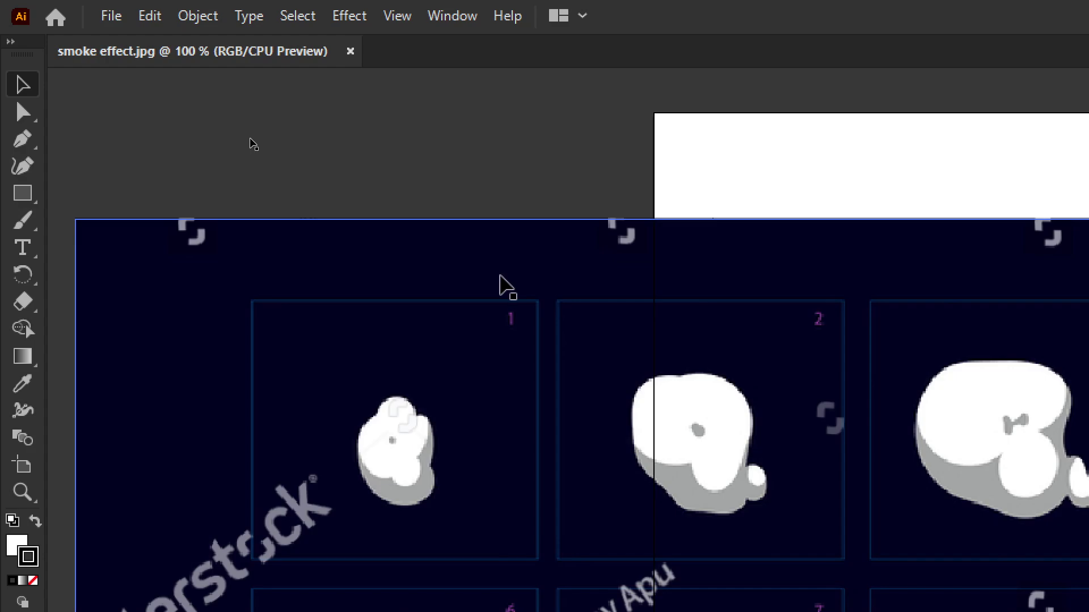
pyautogui.click(507, 365)
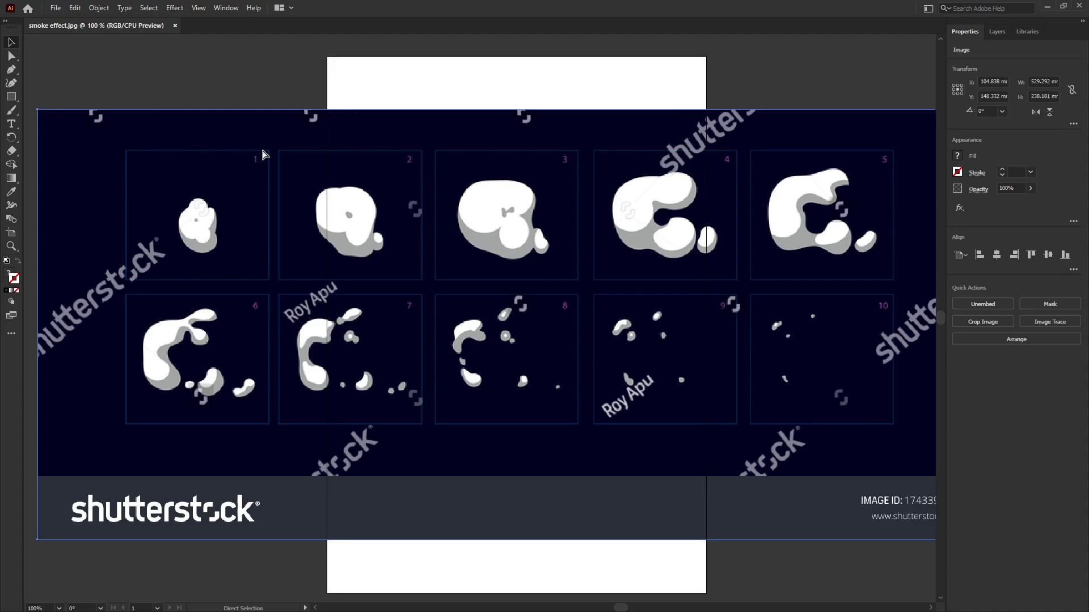
pyautogui.doubleClick(264, 140)
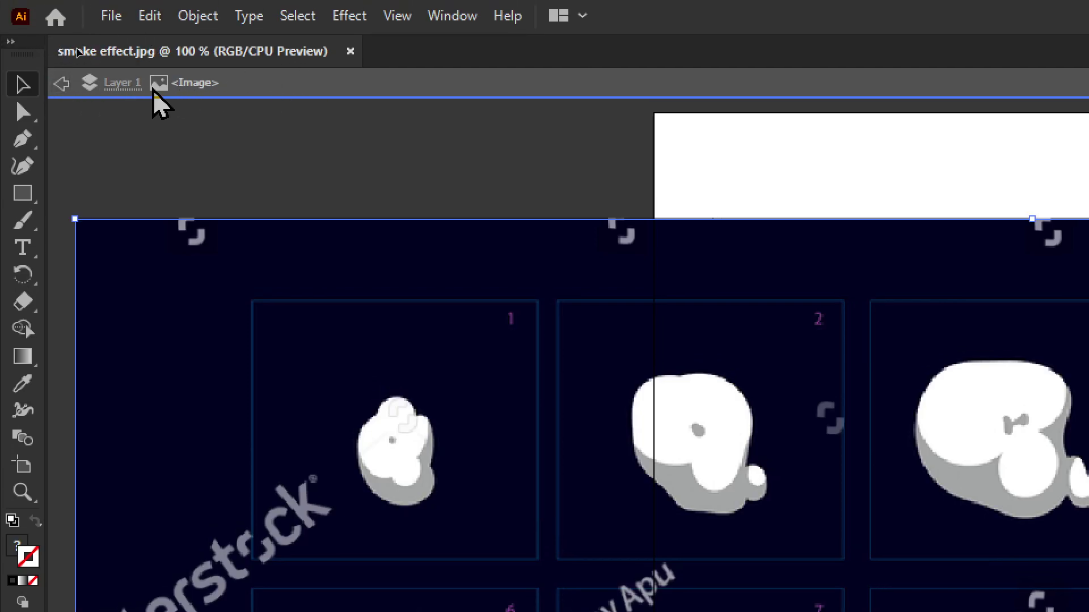
pyautogui.click(70, 107)
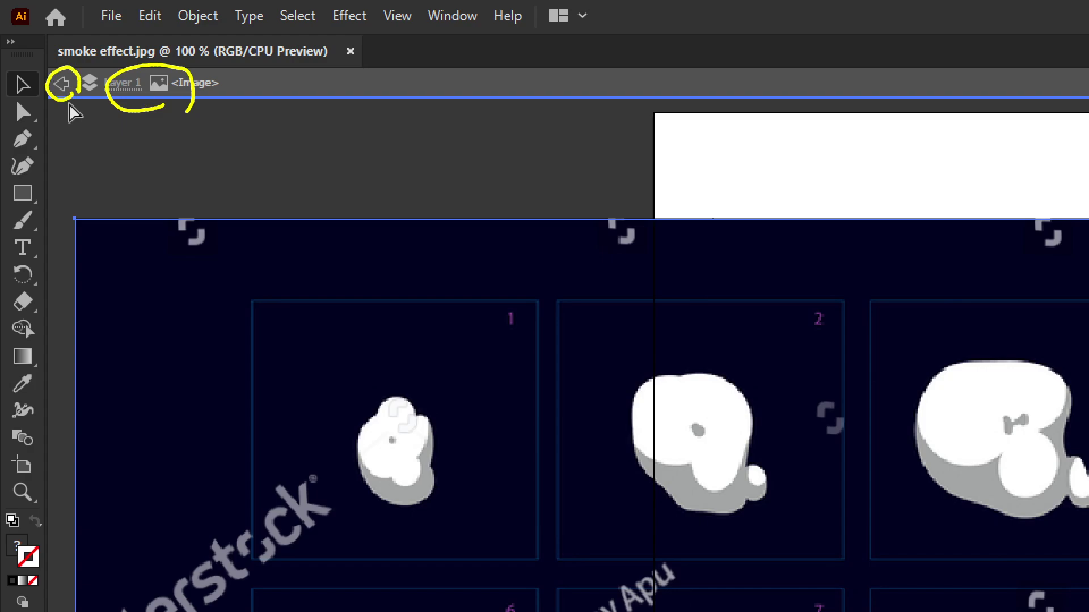
pyautogui.click(61, 86)
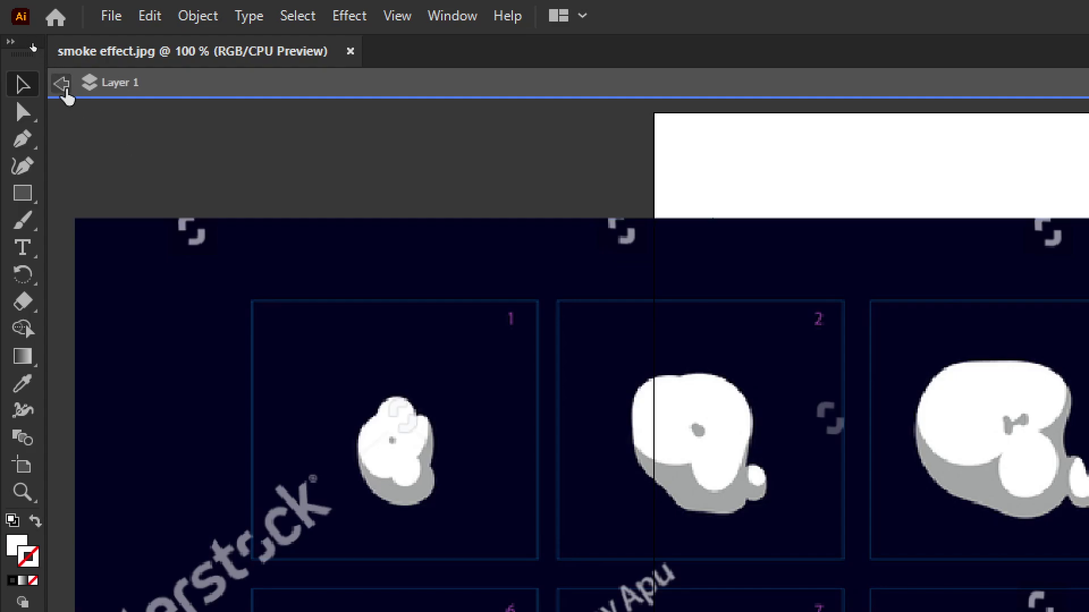
pyautogui.click(62, 86)
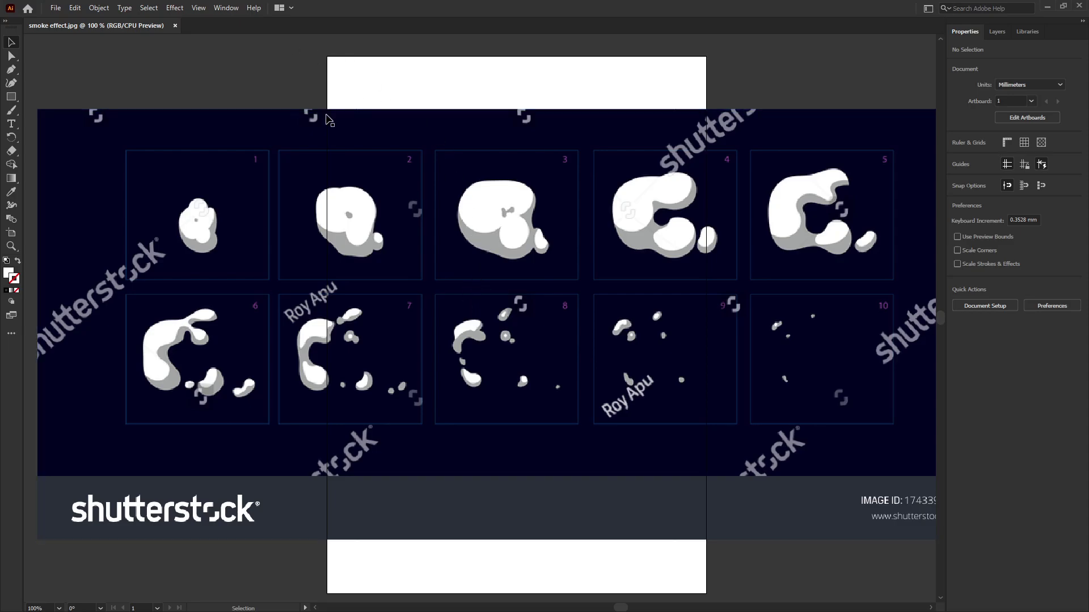
pyautogui.click(591, 136)
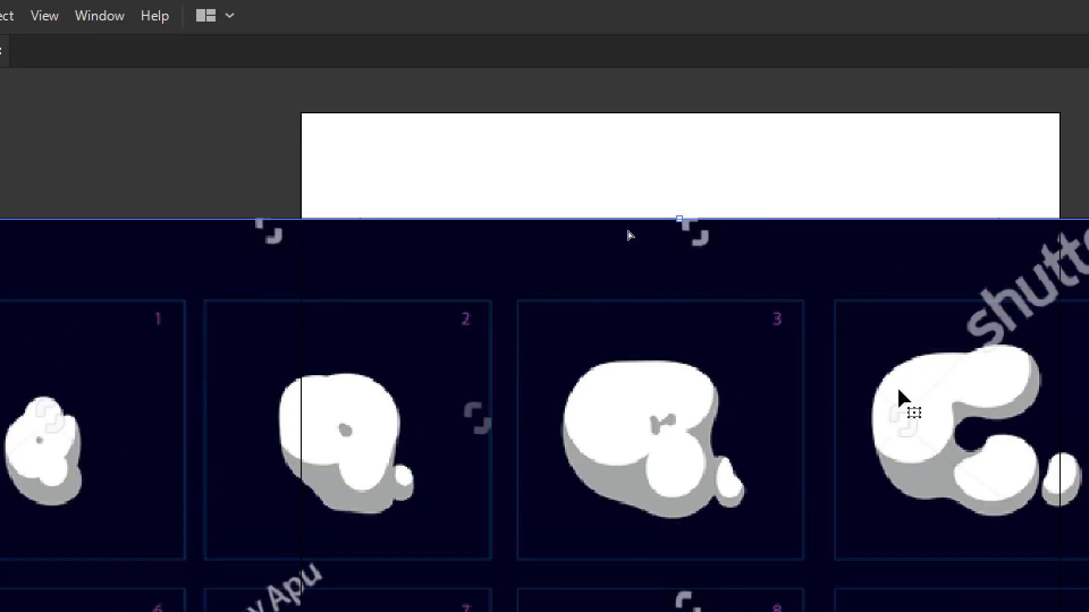
# Step: Nudge the smoke image left and trace it with the 6 Colors Image Trace preset
pyautogui.press('a')
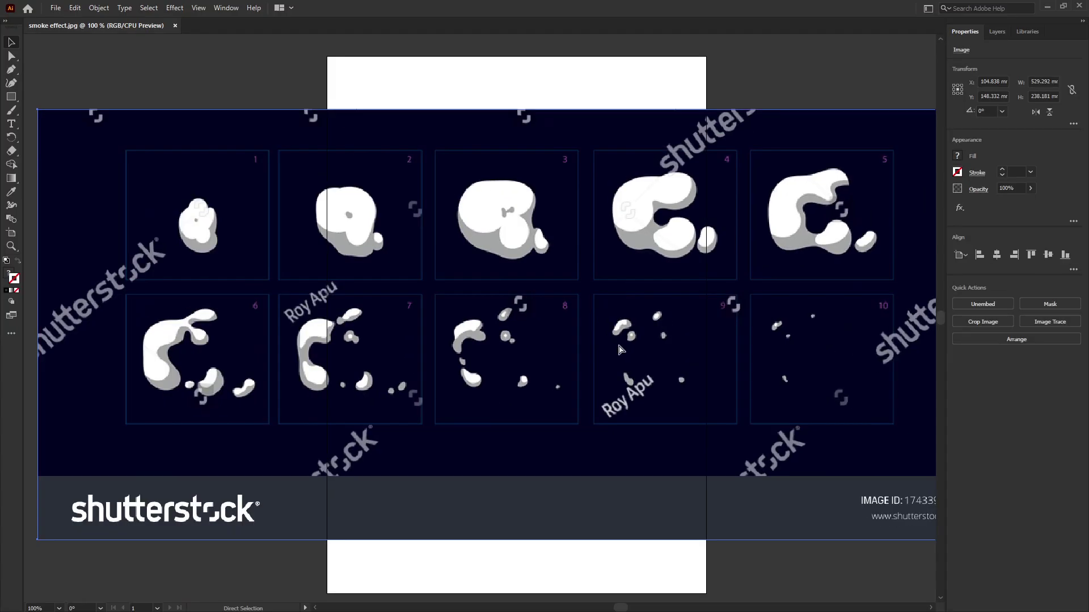
pyautogui.moveTo(848, 373)
pyautogui.mouseDown()
pyautogui.moveTo(766, 366)
pyautogui.moveTo(724, 402)
pyautogui.mouseUp()
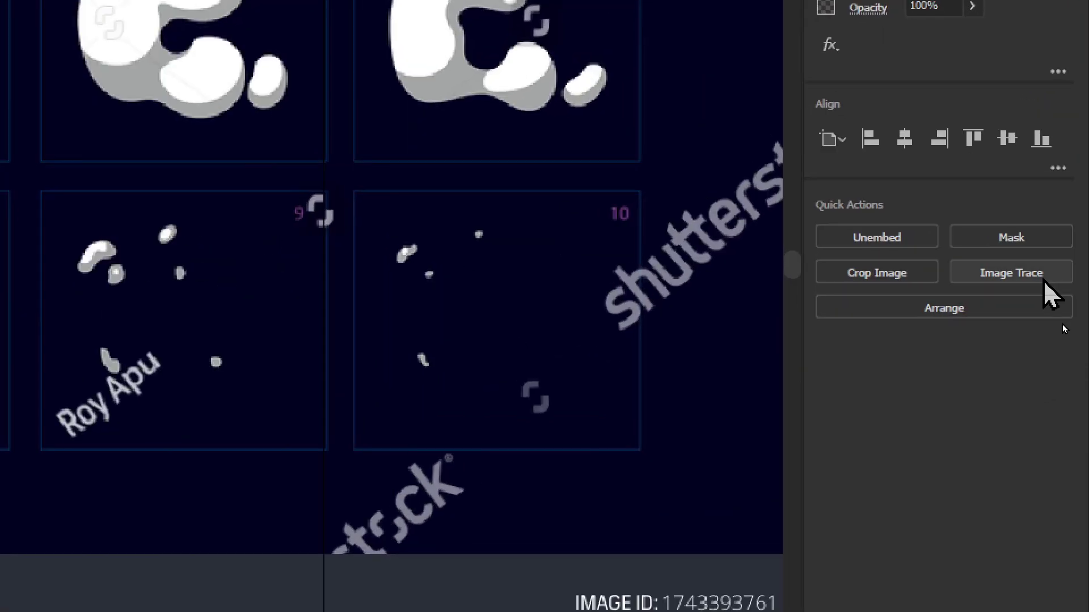
pyautogui.click(1066, 324)
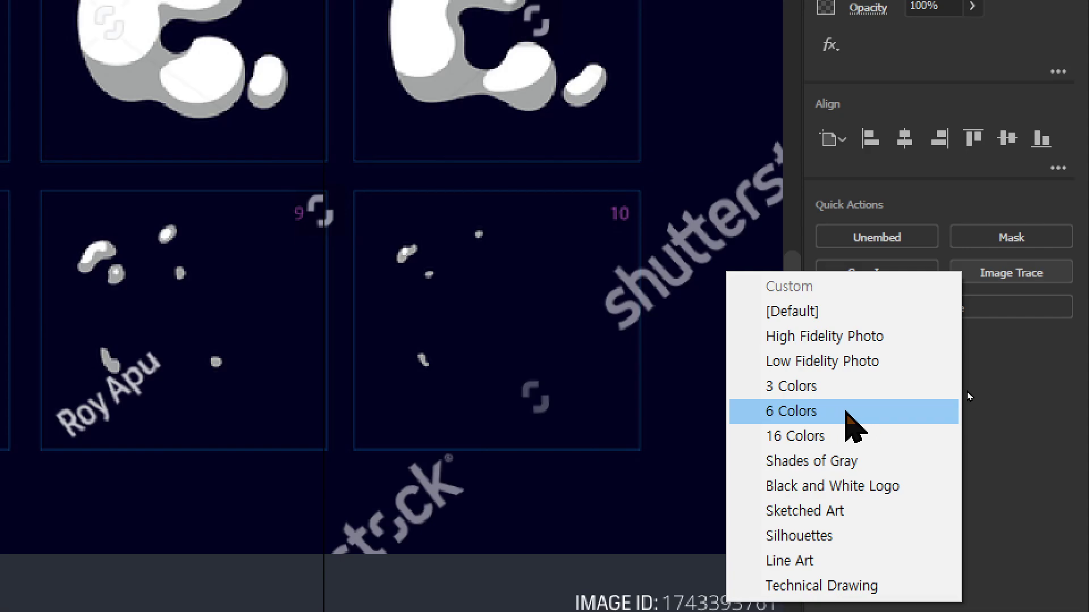
pyautogui.click(852, 412)
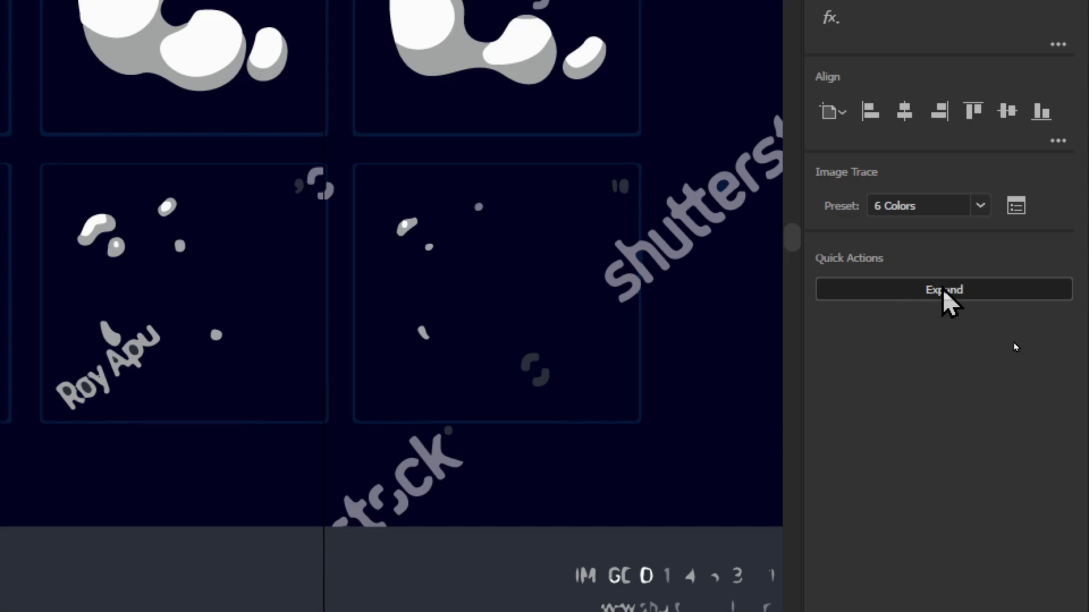
# Step: Expand the trace into editable paths and zoom in on frame 2's blob edge
pyautogui.click(944, 290)
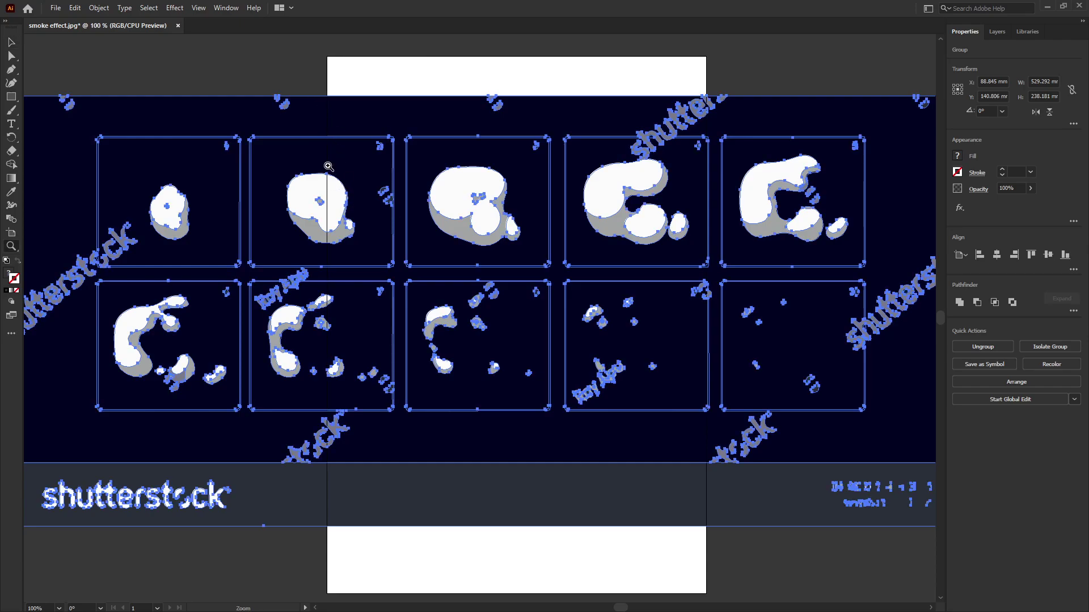
pyautogui.moveTo(328, 166); pyautogui.dragTo(365, 201)
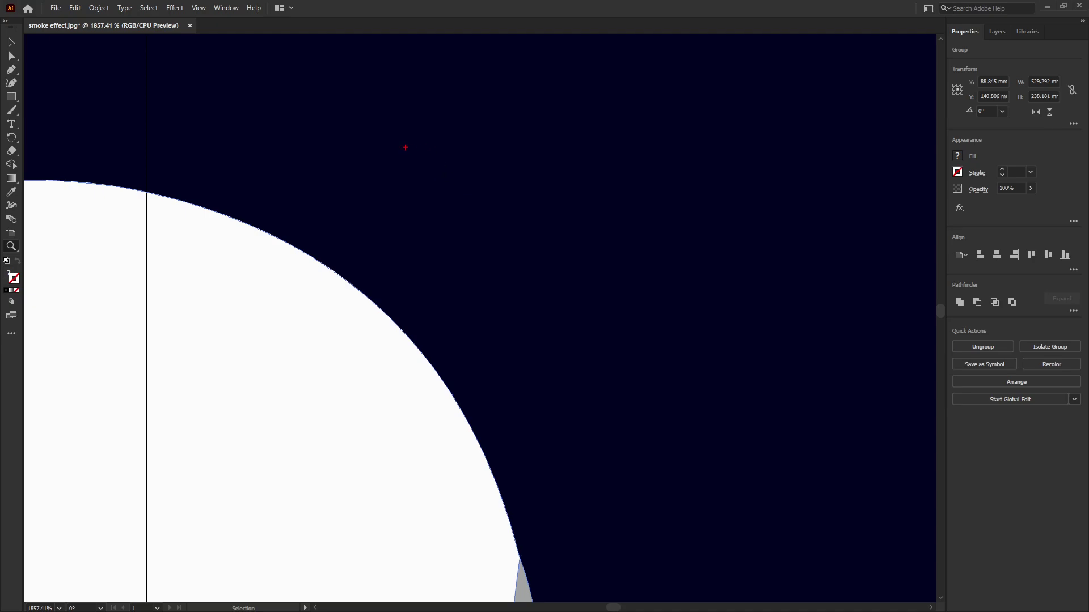
pyautogui.moveTo(409, 134); pyautogui.dragTo(675, 408)
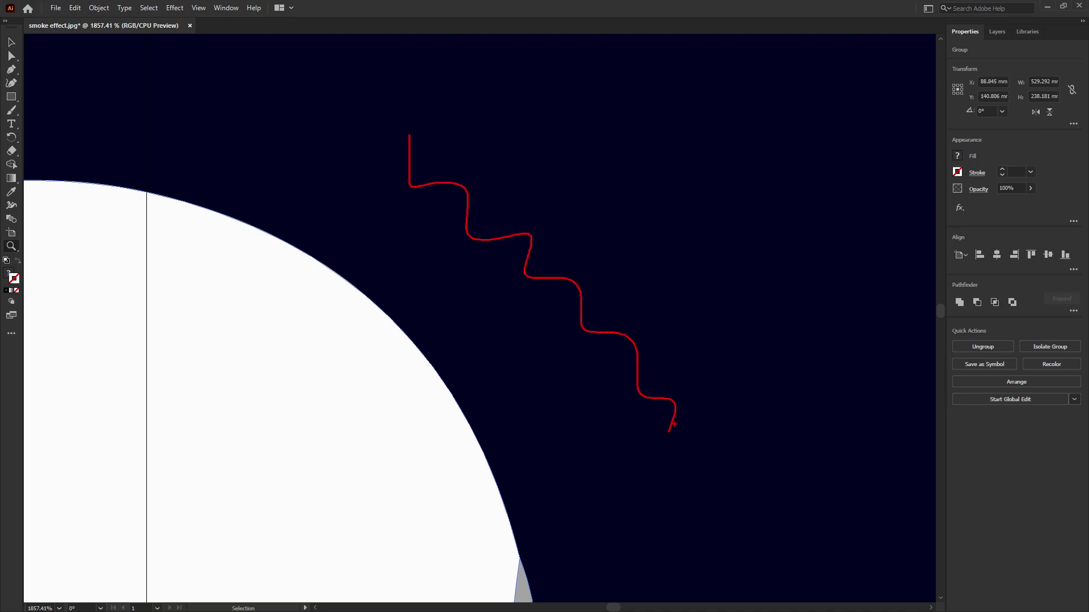
pyautogui.moveTo(238, 195); pyautogui.dragTo(553, 513)
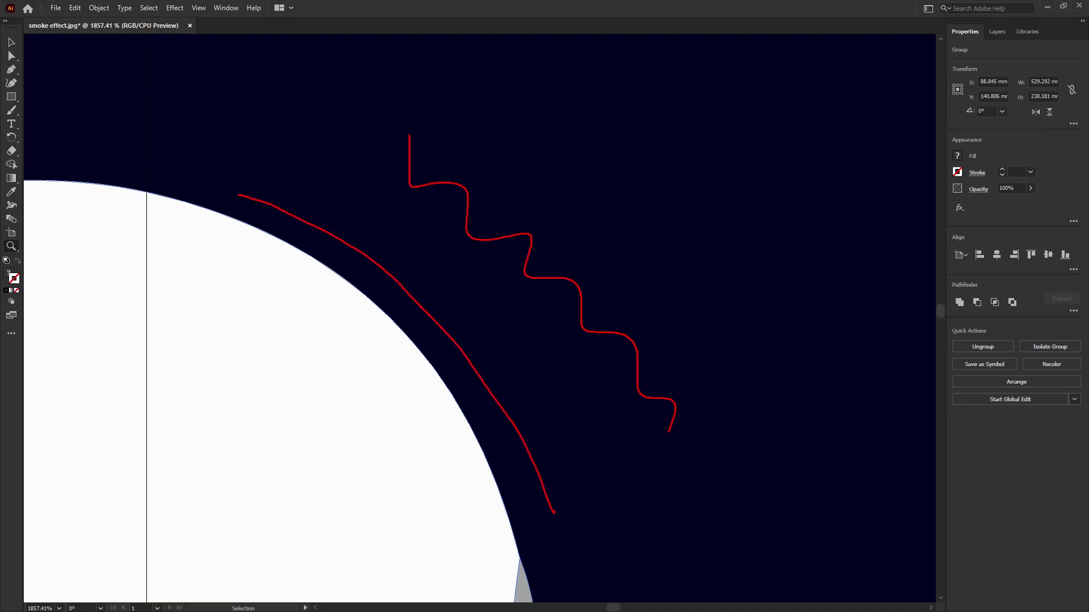
# Step: Fit the whole artboard in the window with Ctrl+0 and clear the selection
pyautogui.press('Escape')
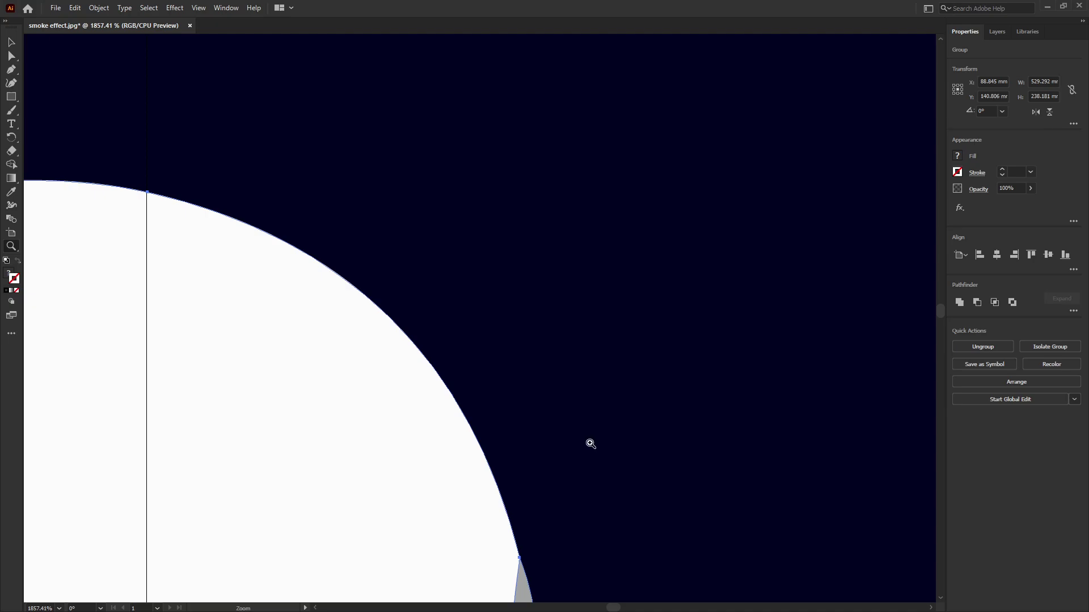
pyautogui.moveTo(20, 255); pyautogui.dragTo(63, 259)
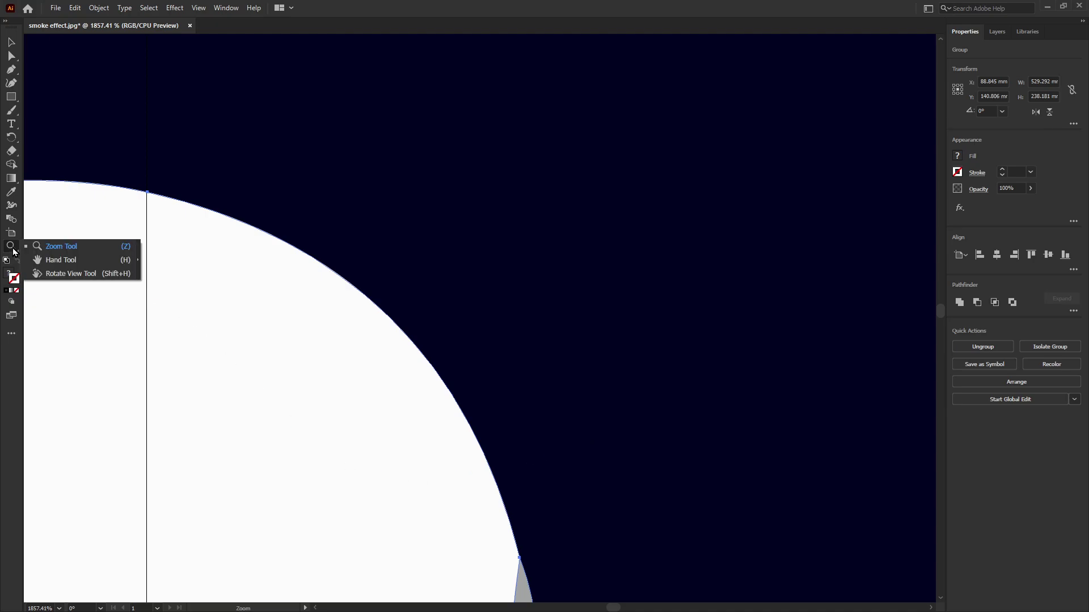
pyautogui.hotkey('ctrl', '0')
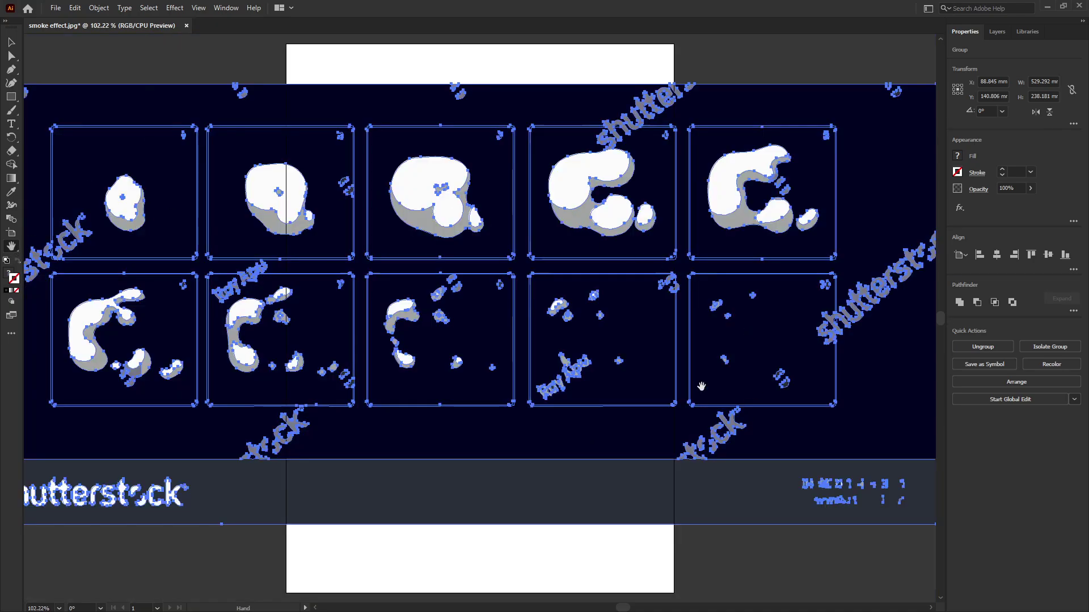
pyautogui.click(12, 41)
pyautogui.click(68, 52)
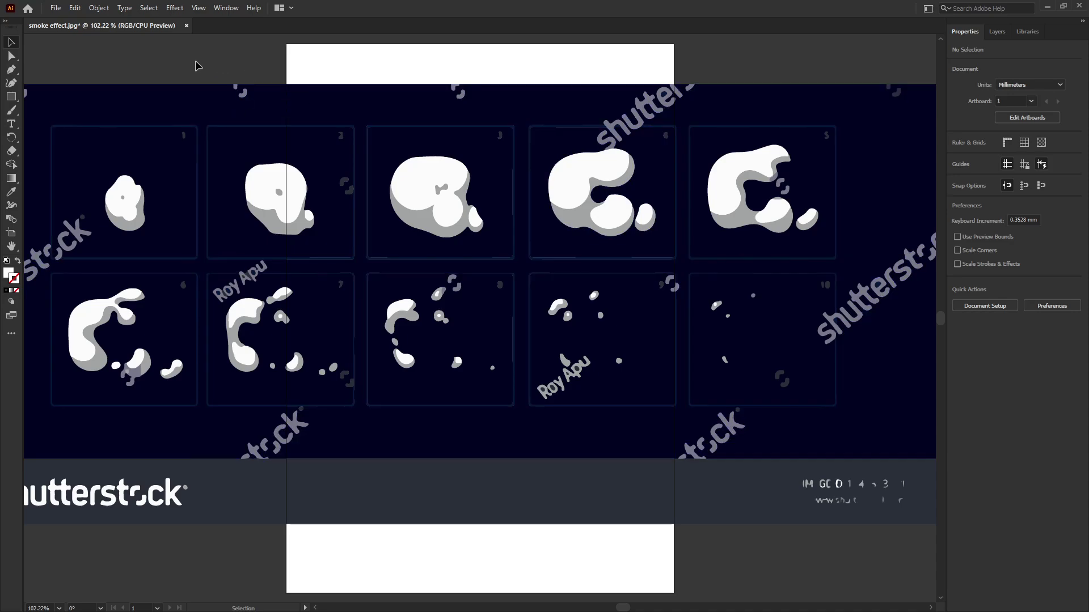
# Step: Select every traced path with the Direct Selection tool and Ctrl+A
pyautogui.press('a')
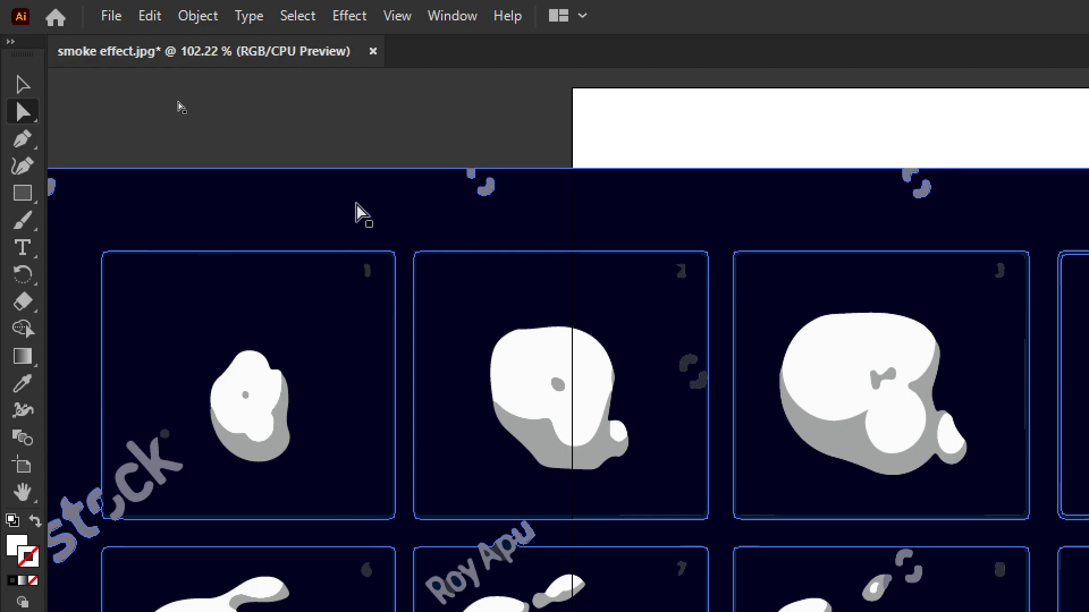
pyautogui.hotkey('ctrl', 'a')
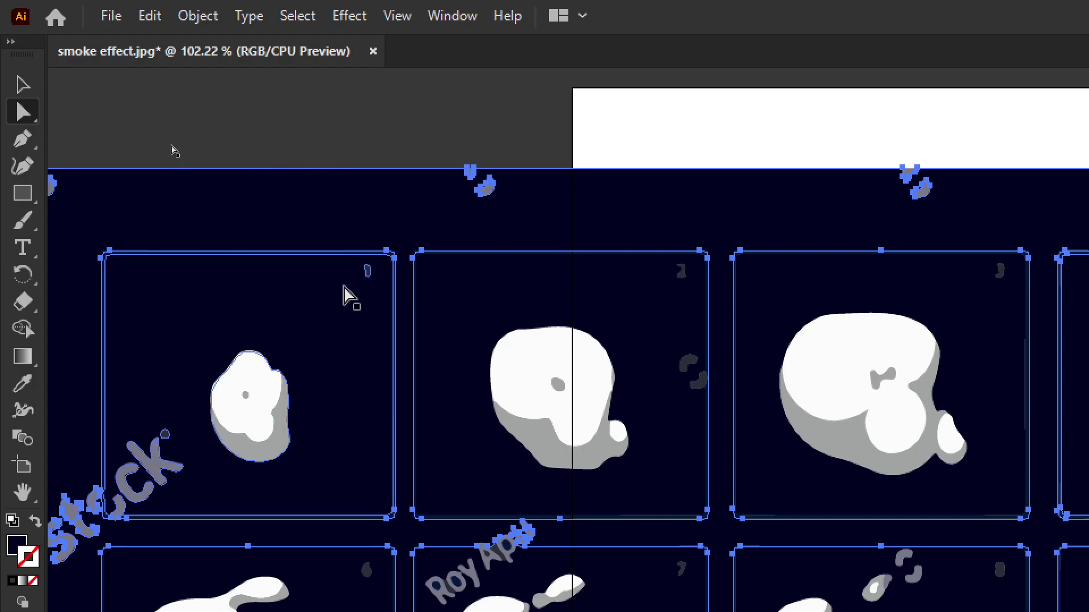
# Step: Select all the dark navy background pieces via Select > Same > Fill & Stroke
pyautogui.click(302, 17)
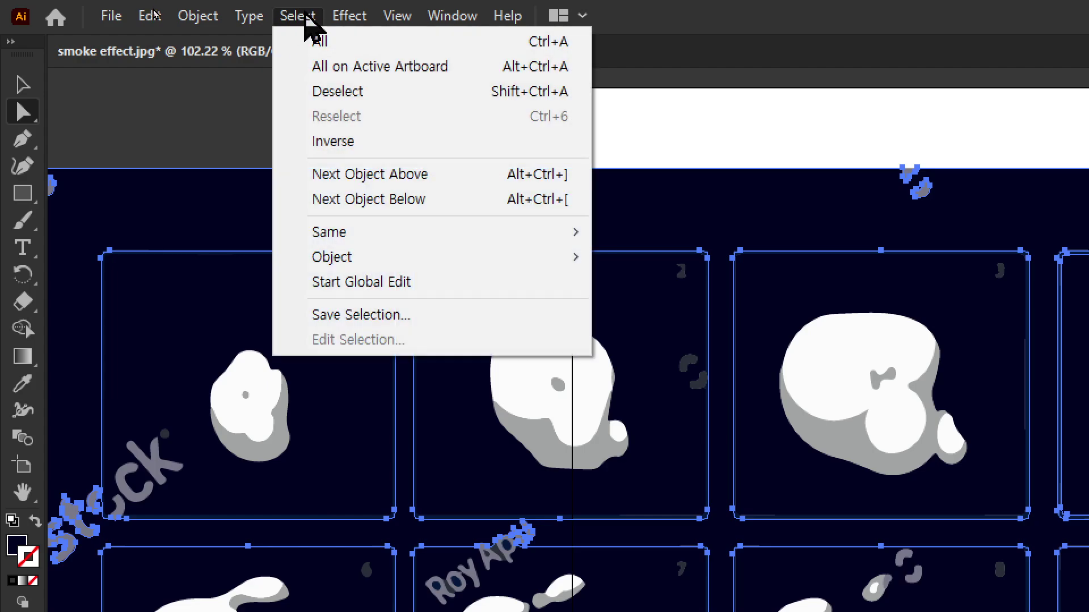
pyautogui.moveTo(396, 259)
pyautogui.moveTo(423, 234)
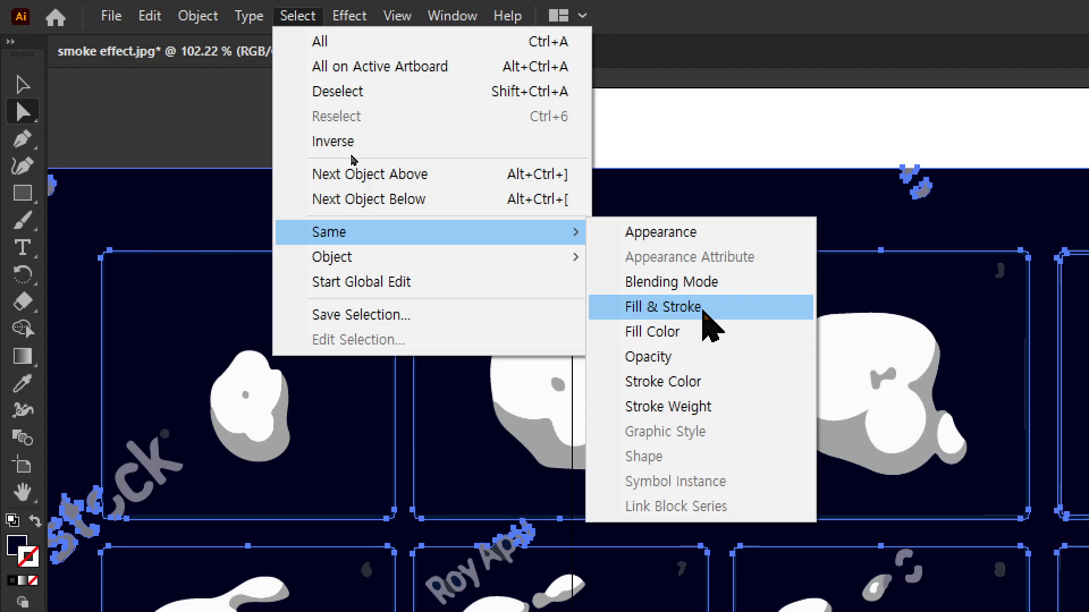
pyautogui.click(703, 308)
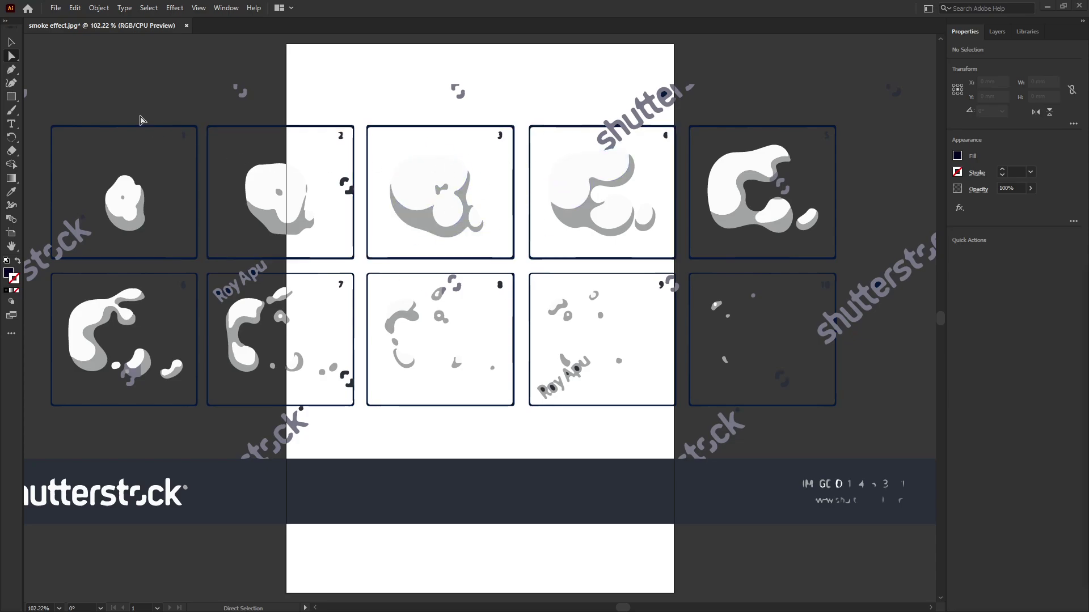
pyautogui.click(14, 250)
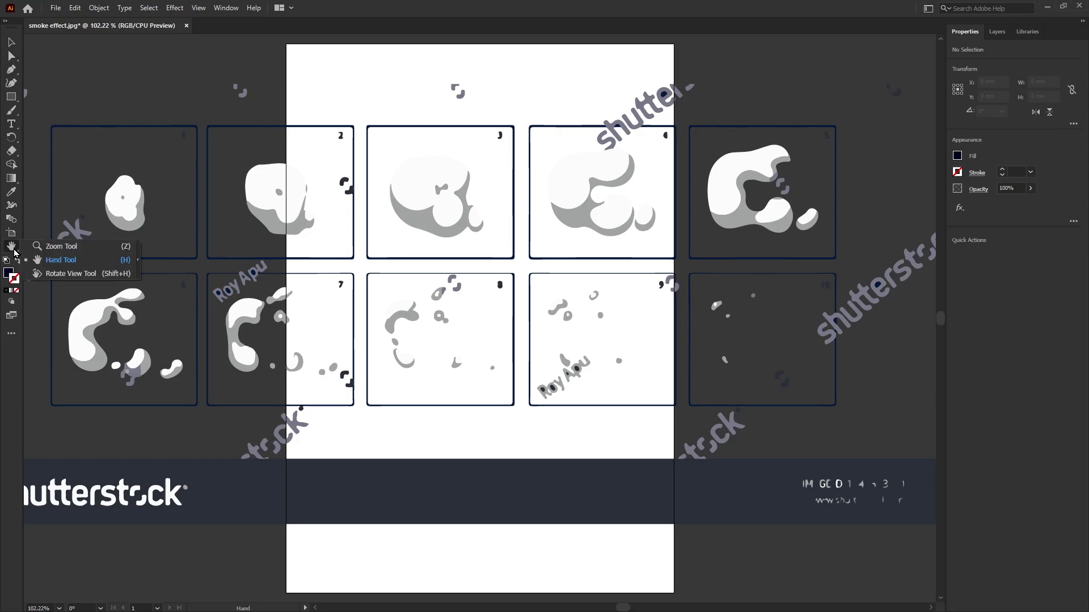
pyautogui.click(63, 246)
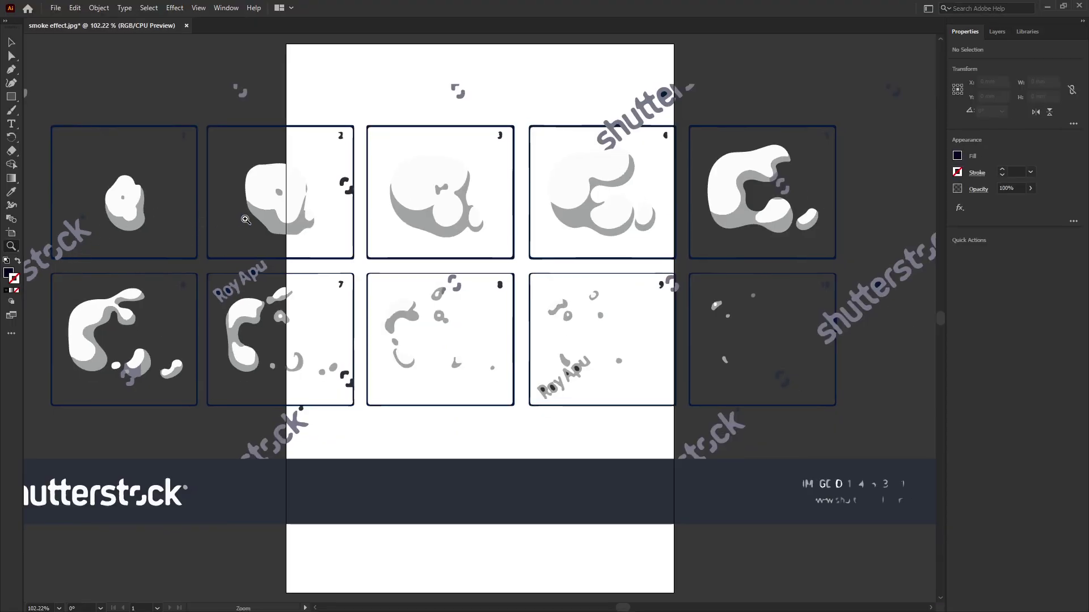
pyautogui.click(315, 221)
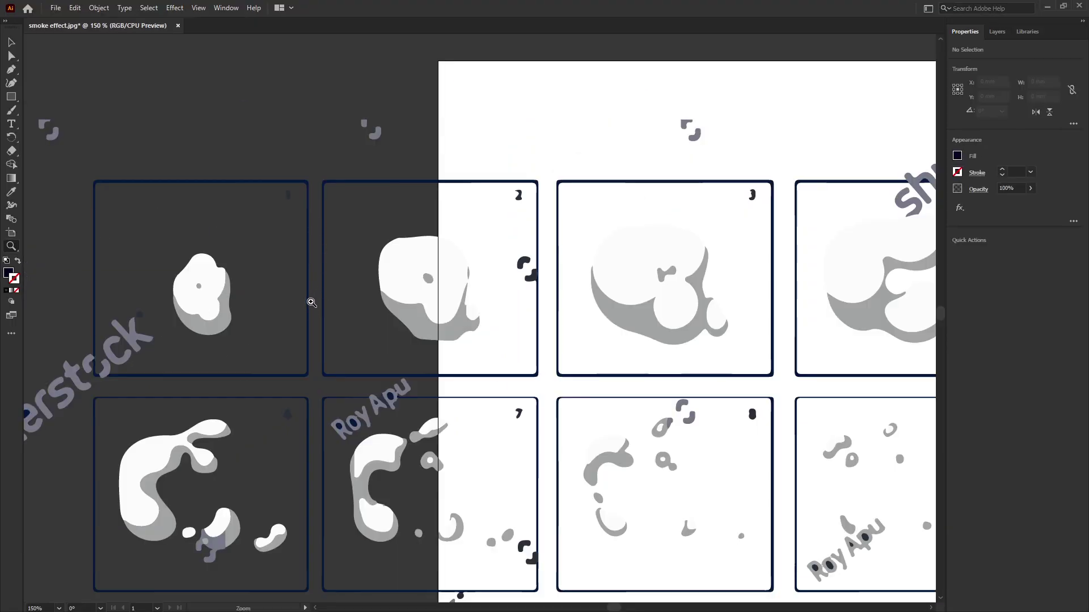
pyautogui.click(289, 259)
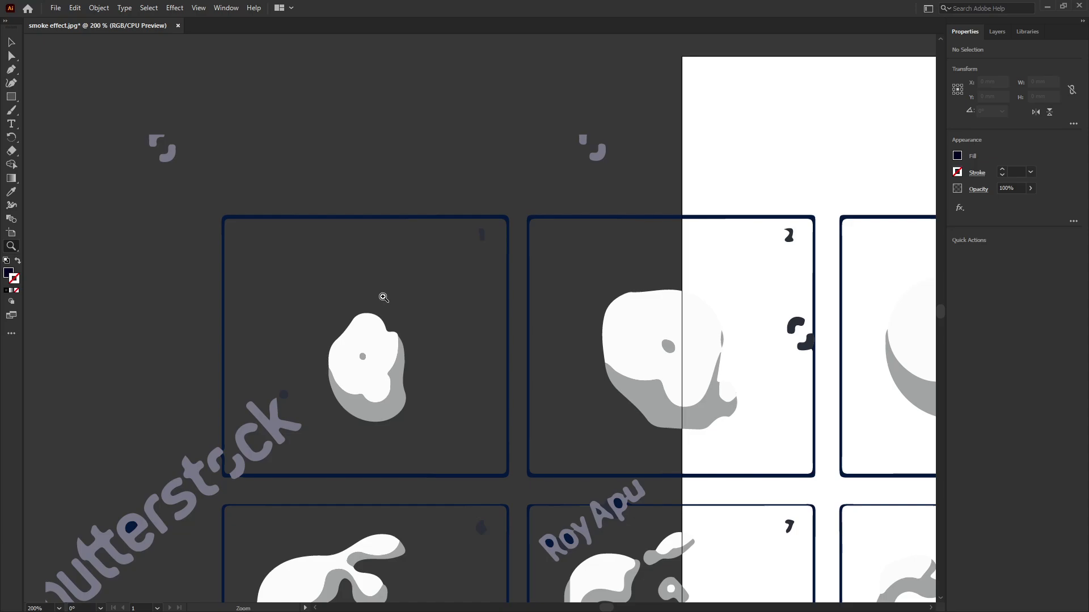
pyautogui.keyDown('alt'); pyautogui.click(392, 357); pyautogui.keyUp('alt')
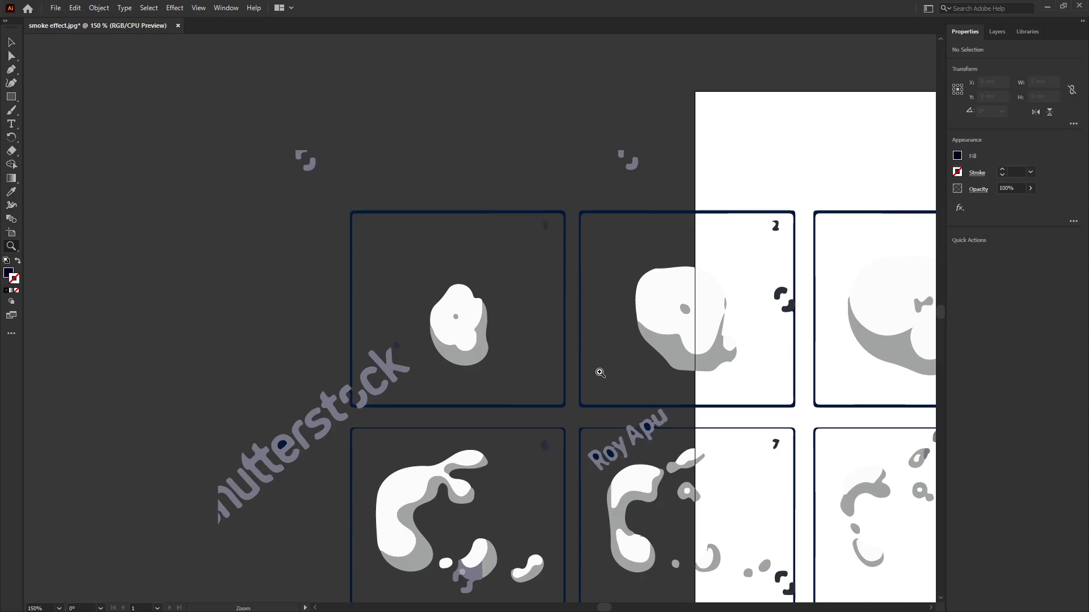
pyautogui.keyDown('alt'); pyautogui.click(584, 439); pyautogui.keyUp('alt')
pyautogui.keyDown('alt'); pyautogui.click(718, 395); pyautogui.keyUp('alt')
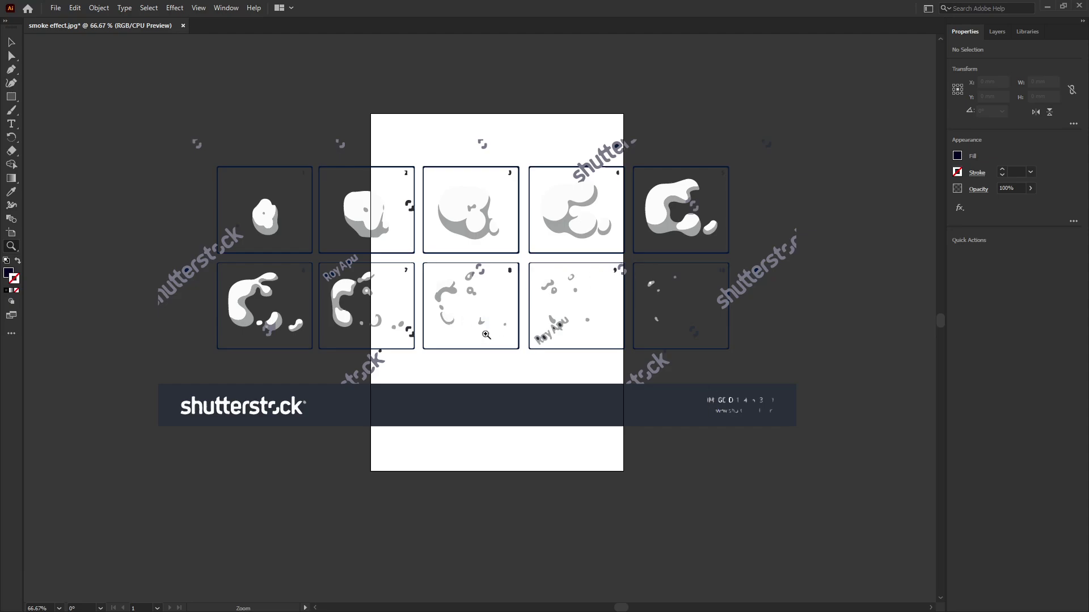
pyautogui.keyDown('alt'); pyautogui.click(503, 349); pyautogui.keyUp('alt')
pyautogui.moveTo(550, 262); pyautogui.dragTo(545, 306)
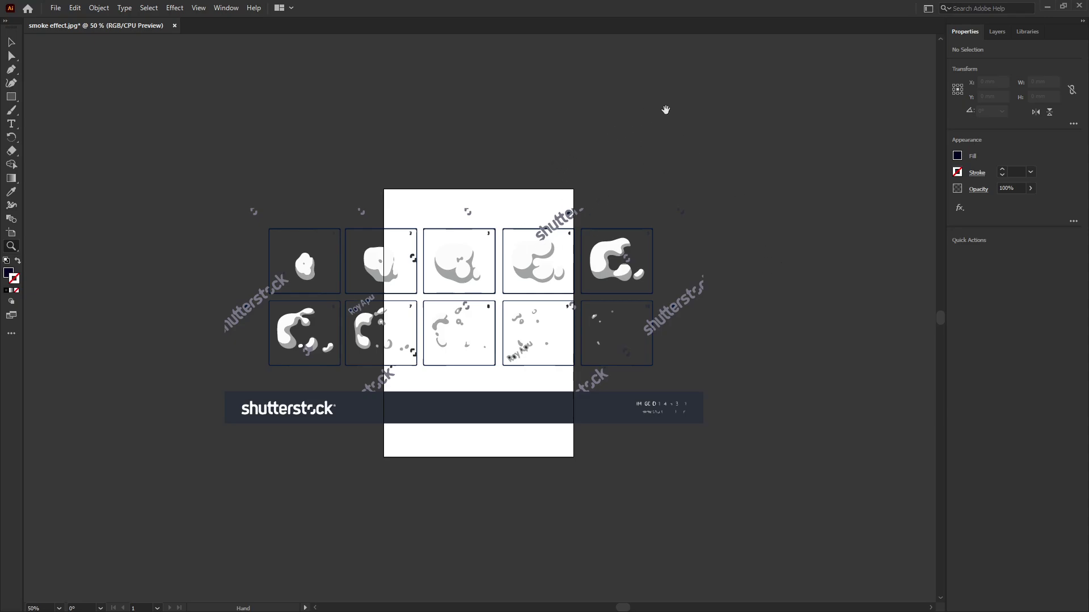
pyautogui.moveTo(631, 275)
pyautogui.mouseDown()
pyautogui.moveTo(546, 394)
pyautogui.moveTo(417, 293)
pyautogui.moveTo(624, 450)
pyautogui.moveTo(350, 454)
pyautogui.moveTo(505, 324)
pyautogui.moveTo(328, 392)
pyautogui.moveTo(443, 330)
pyautogui.moveTo(621, 420)
pyautogui.moveTo(299, 329)
pyautogui.moveTo(557, 261)
pyautogui.mouseUp()
pyautogui.moveTo(506, 290)
pyautogui.mouseDown()
pyautogui.moveTo(357, 355)
pyautogui.moveTo(481, 309)
pyautogui.mouseUp()
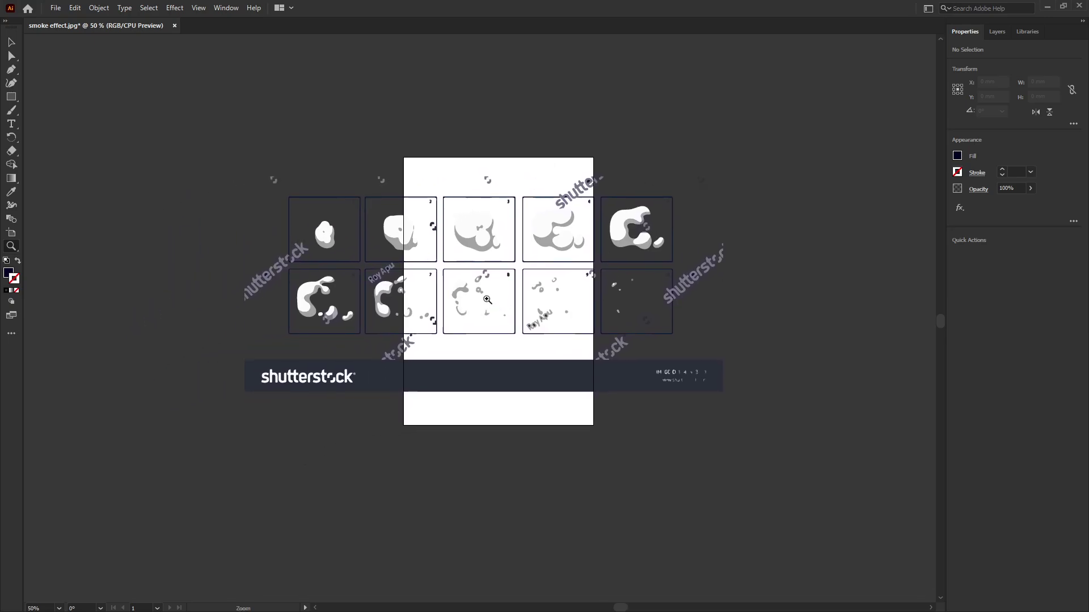
pyautogui.click(487, 299)
pyautogui.keyDown('alt'); pyautogui.click(491, 310); pyautogui.keyUp('alt')
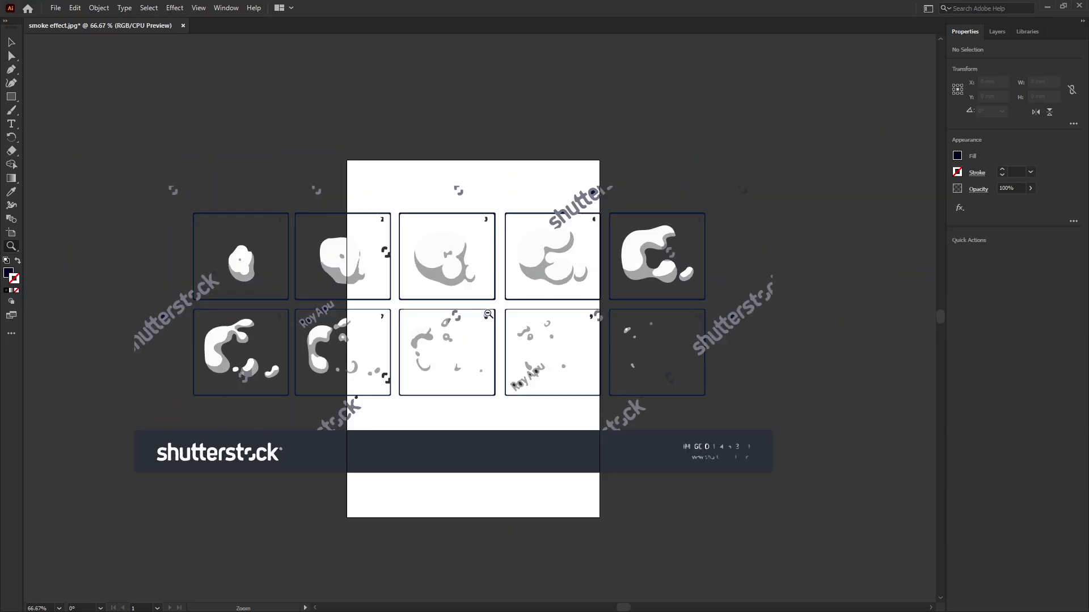
pyautogui.moveTo(501, 359)
pyautogui.mouseDown()
pyautogui.moveTo(466, 355)
pyautogui.moveTo(397, 384)
pyautogui.moveTo(403, 377)
pyautogui.mouseUp()
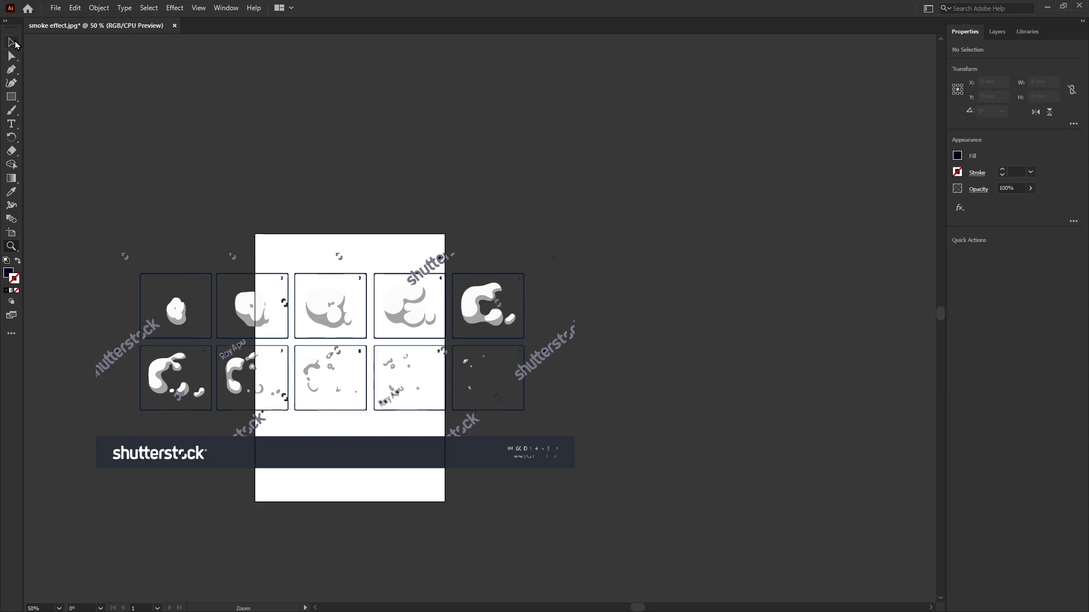
# Step: Drag the traced smoke sheet onto the empty canvas right of the artboard and deselect it
pyautogui.click(13, 44)
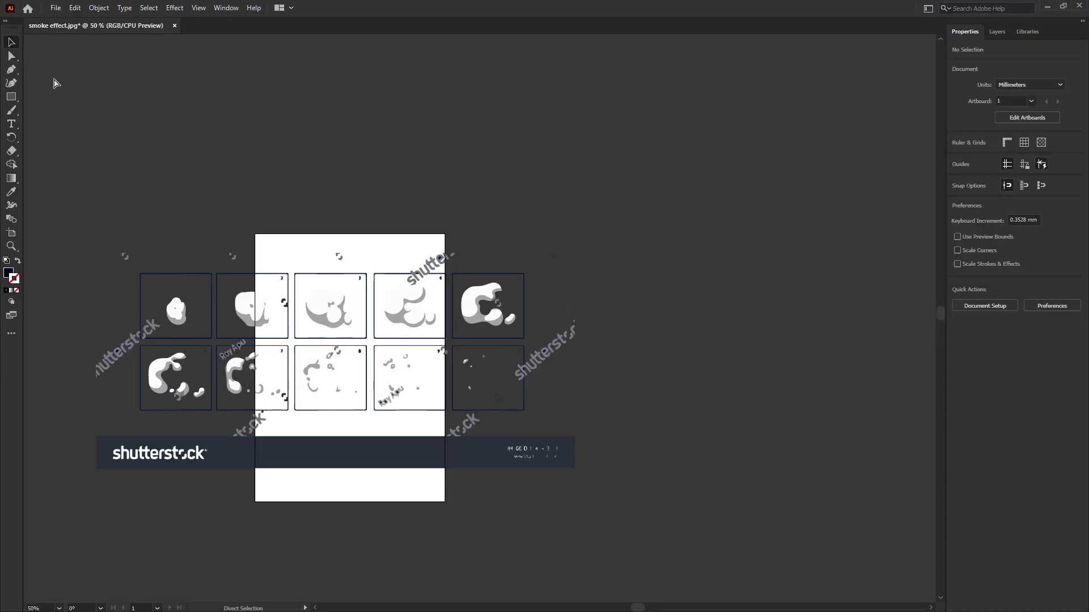
pyautogui.moveTo(211, 462); pyautogui.dragTo(603, 247)
pyautogui.moveTo(748, 248); pyautogui.dragTo(729, 335)
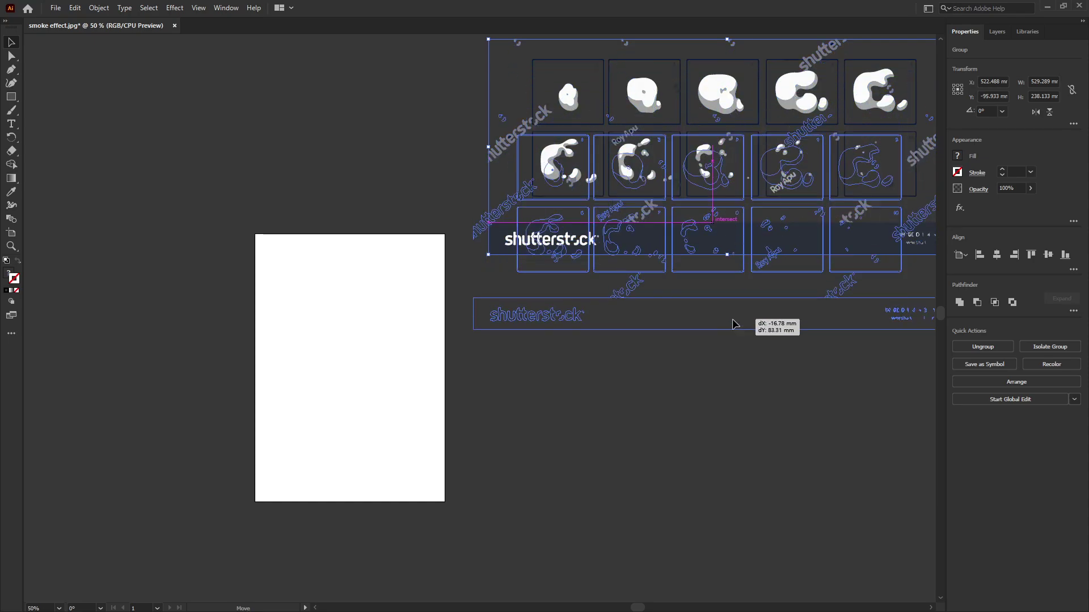
pyautogui.moveTo(809, 377); pyautogui.dragTo(574, 421)
pyautogui.moveTo(564, 361); pyautogui.dragTo(595, 387)
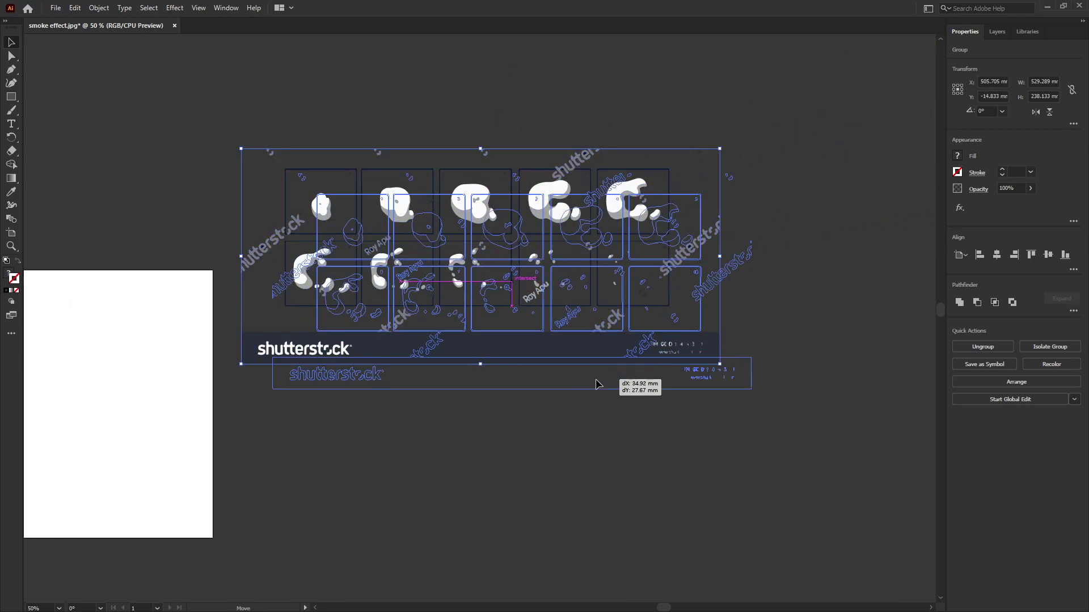
pyautogui.click(142, 150)
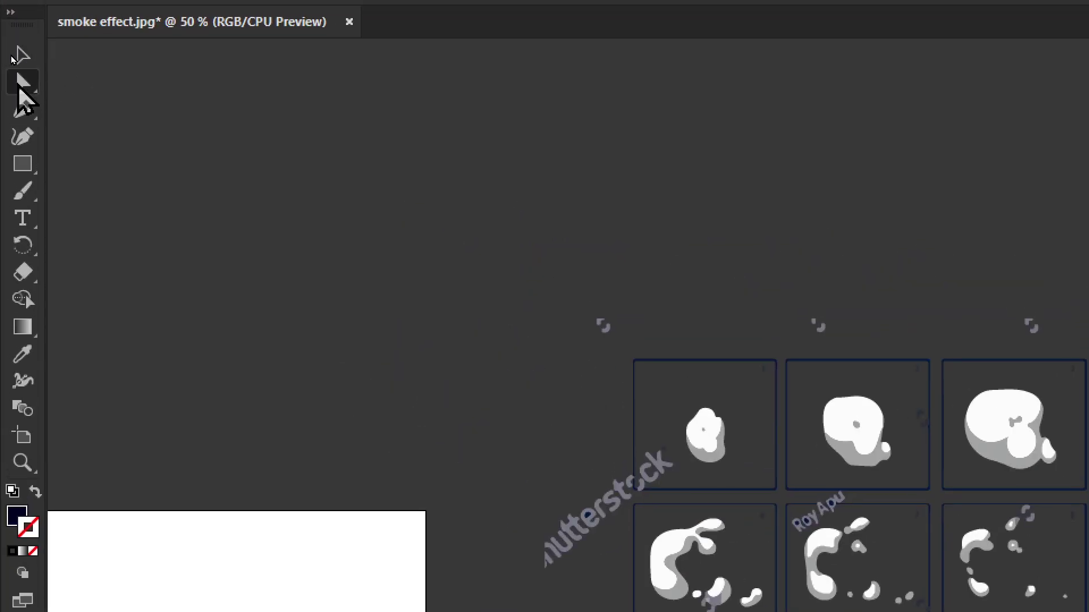
# Step: Marquee-select the top row's frame outlines and marks and delete them
pyautogui.click(21, 85)
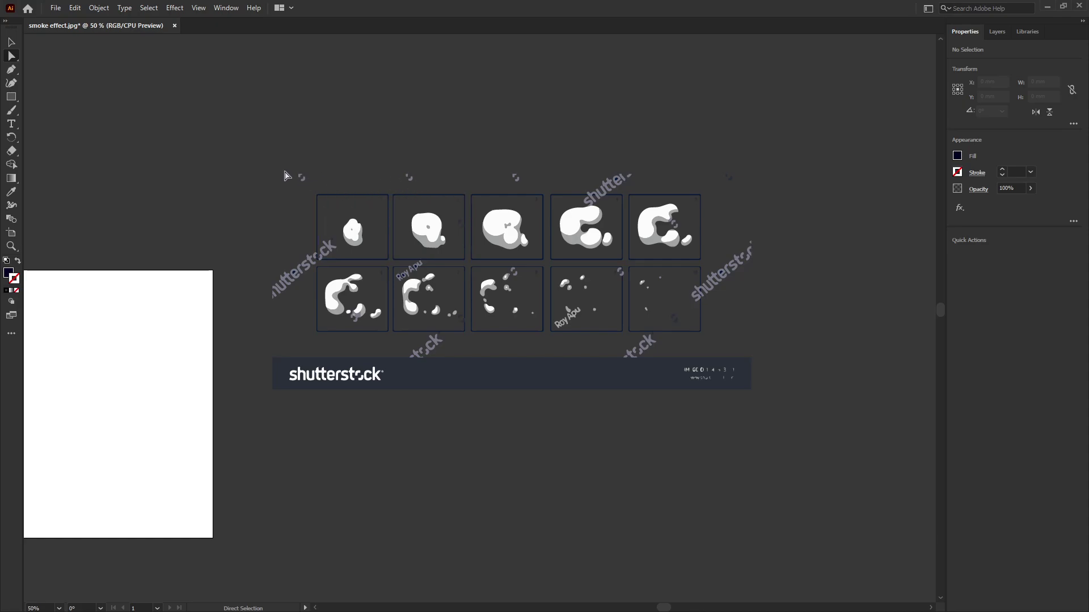
pyautogui.moveTo(284, 164); pyautogui.dragTo(320, 199)
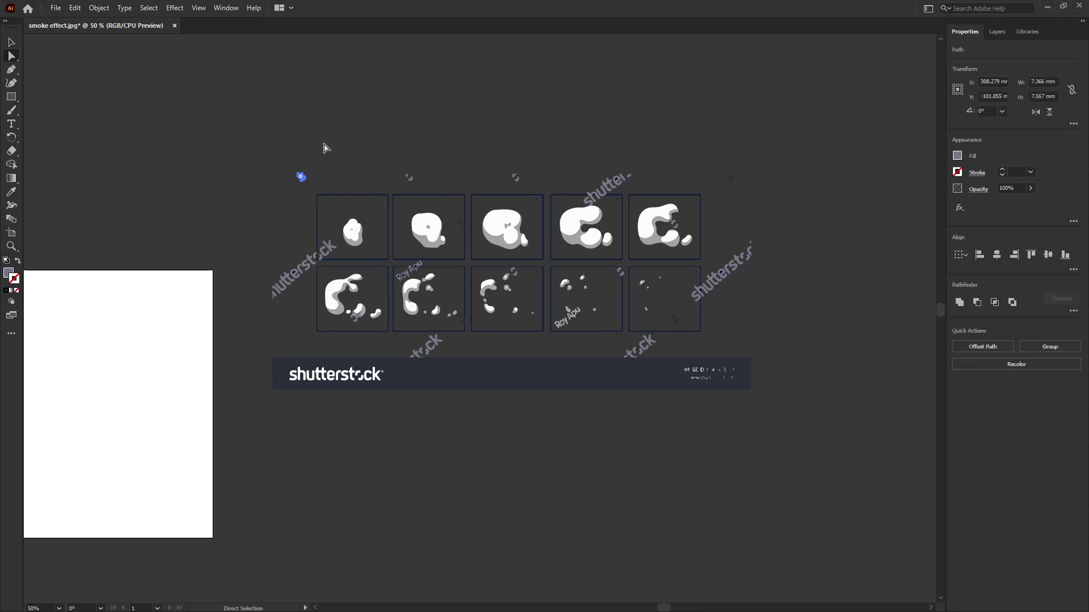
pyautogui.moveTo(261, 143); pyautogui.dragTo(777, 196)
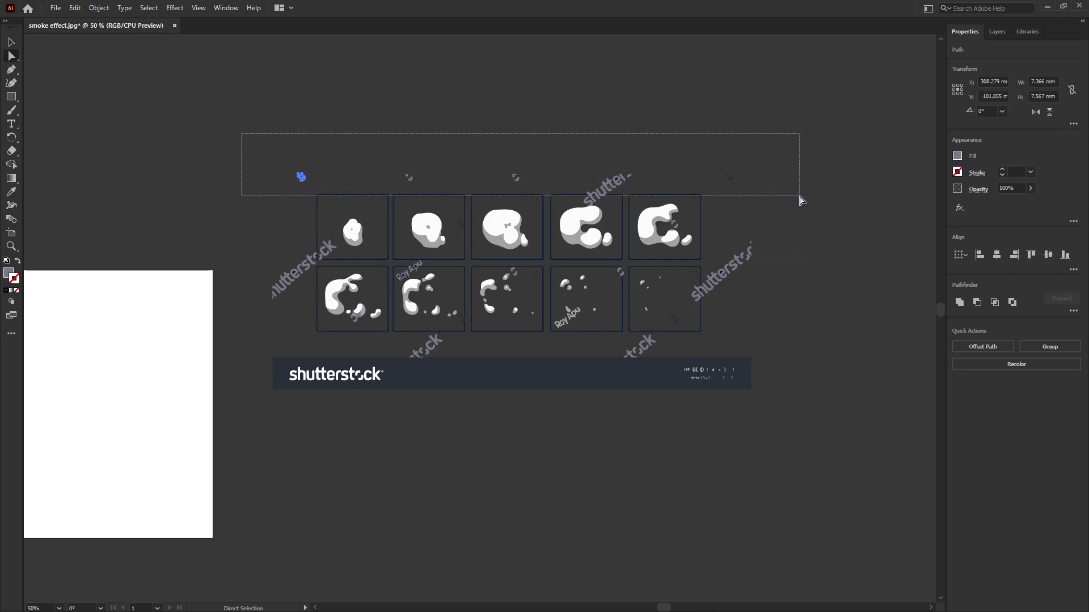
pyautogui.moveTo(777, 196); pyautogui.dragTo(805, 203)
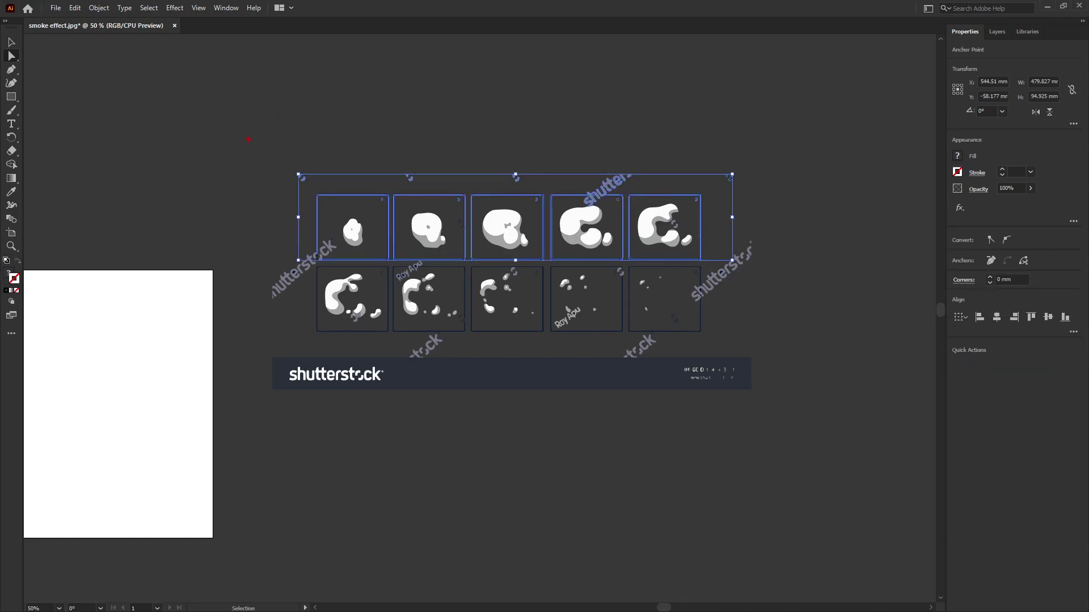
pyautogui.moveTo(247, 137); pyautogui.dragTo(827, 200)
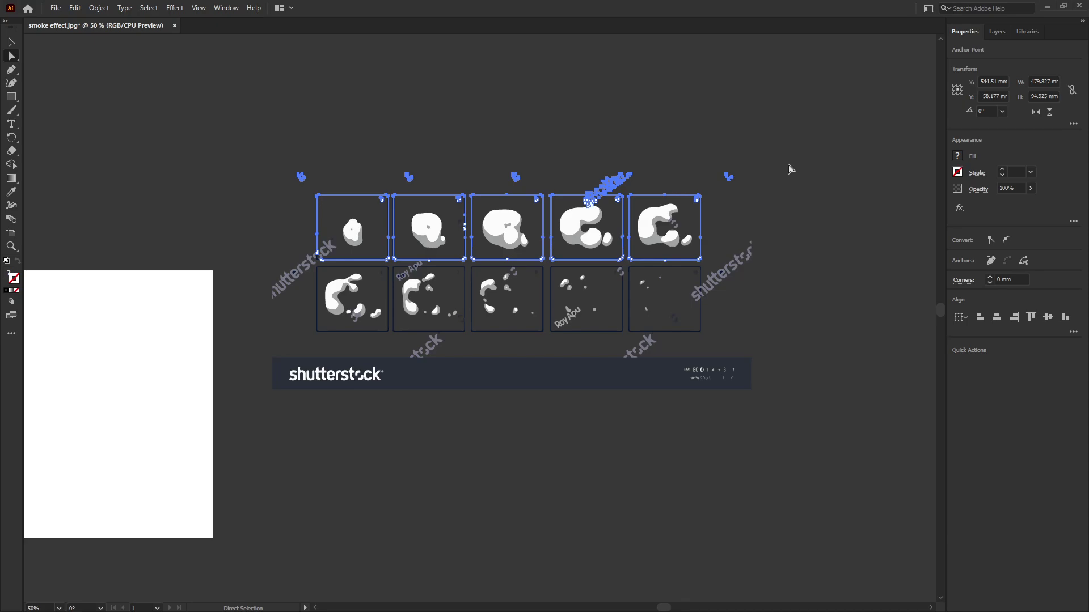
pyautogui.press('Delete')
pyautogui.press('Delete')
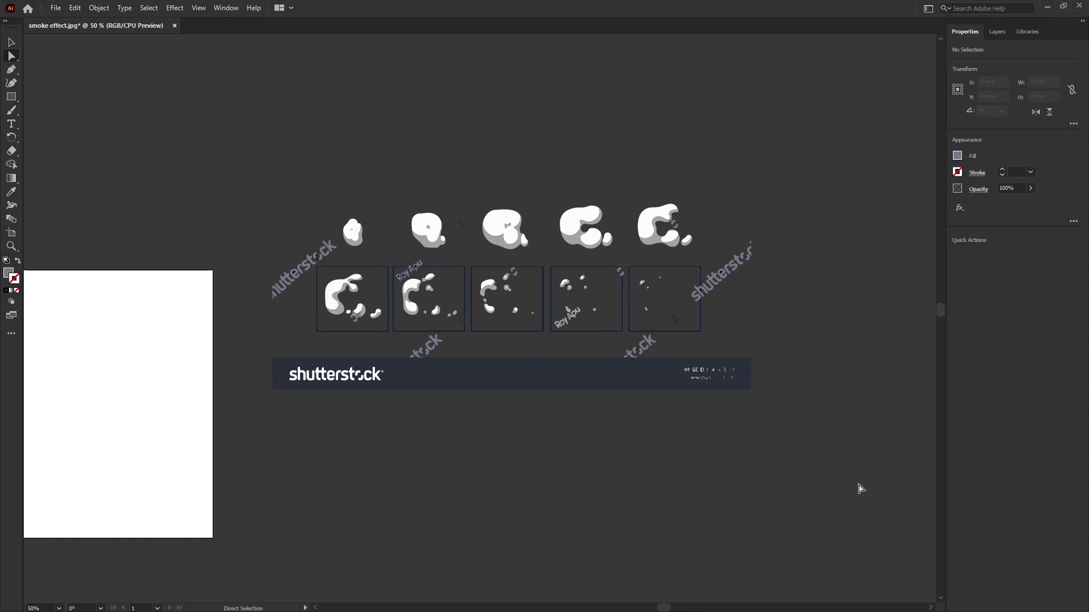
# Step: Delete the bottom row's frame outlines and the shutterstock banner, then deselect
pyautogui.moveTo(856, 488); pyautogui.dragTo(266, 330)
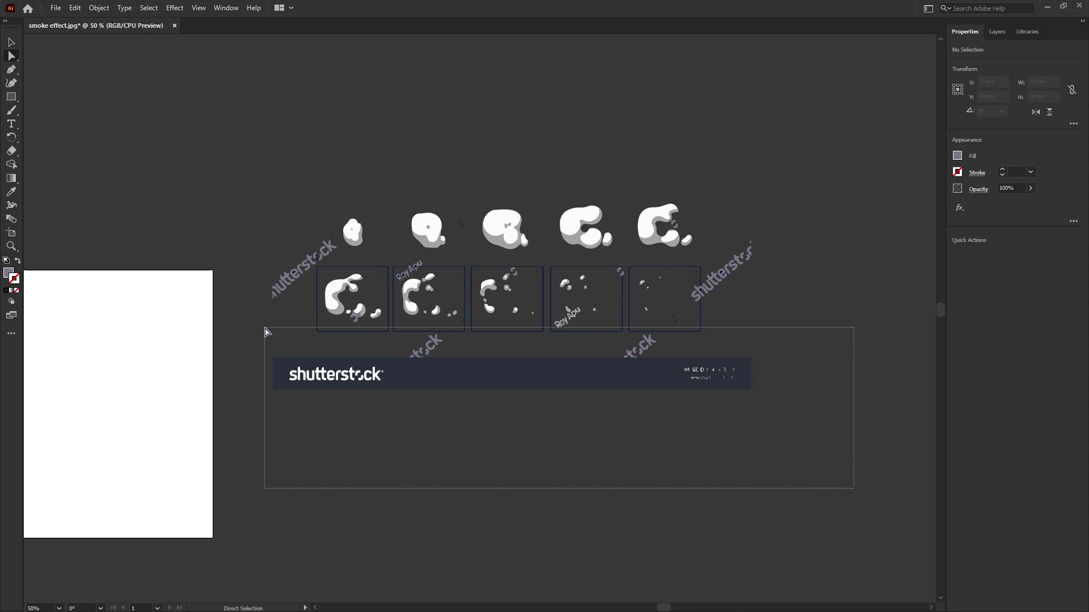
pyautogui.press('Delete')
pyautogui.click(349, 453)
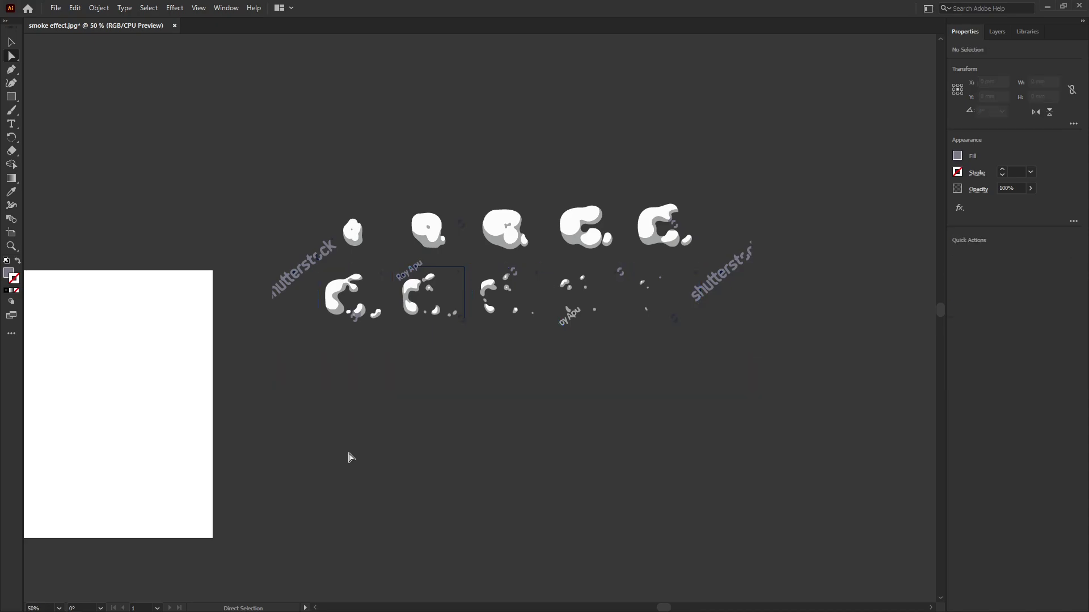
# Step: Zoom in on the traced artwork and delete the shutterstock watermark letters
pyautogui.press('z')
pyautogui.click(311, 291)
pyautogui.click(538, 301)
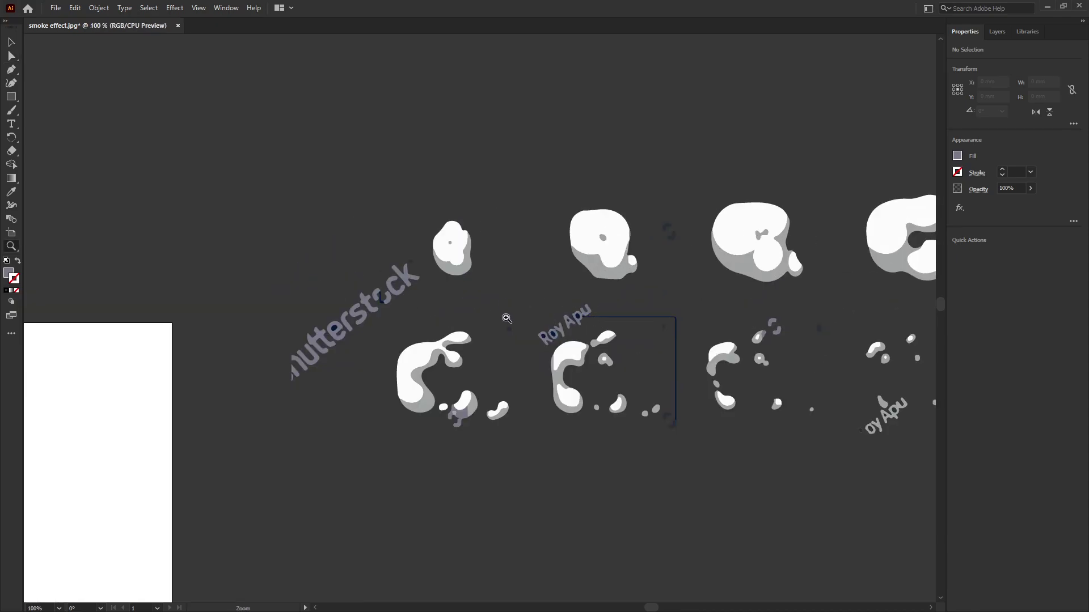
pyautogui.click(414, 288)
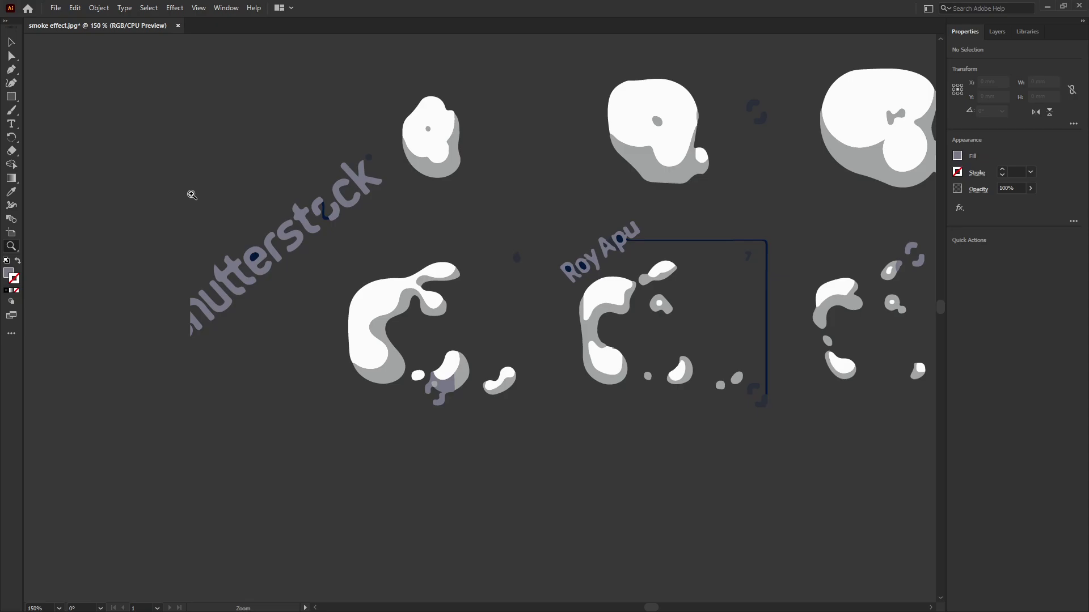
pyautogui.click(12, 57)
pyautogui.moveTo(375, 159); pyautogui.dragTo(231, 258)
pyautogui.press('Delete')
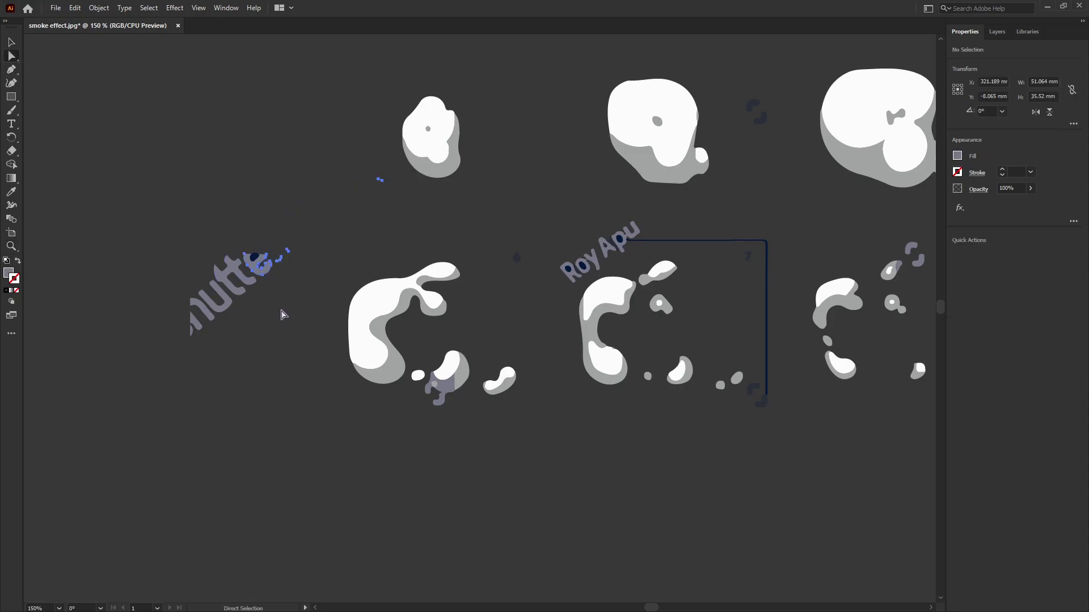
pyautogui.moveTo(280, 212); pyautogui.dragTo(169, 406)
pyautogui.press('Delete')
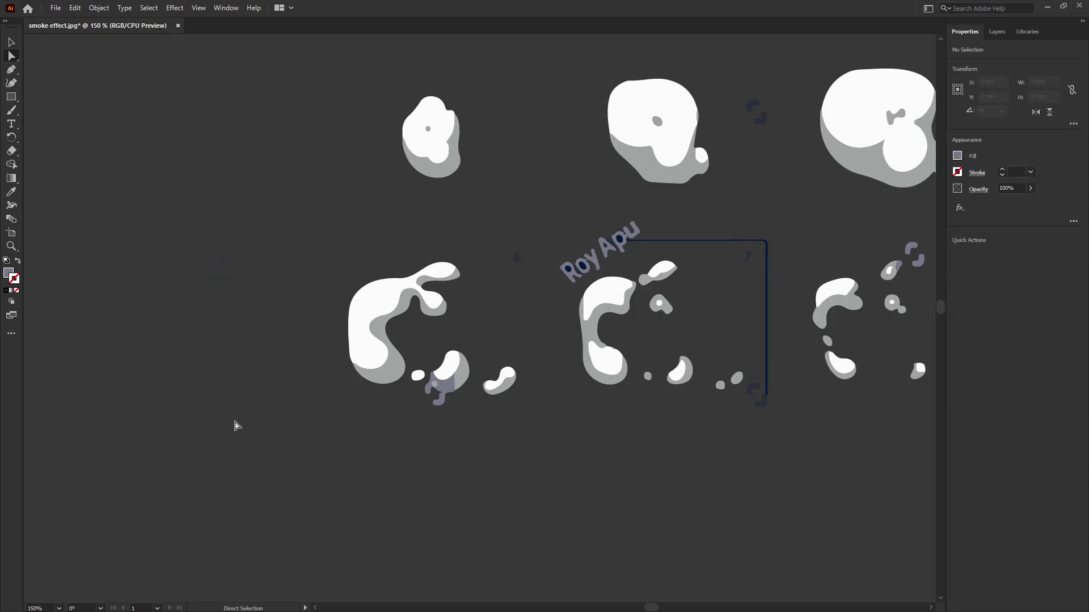
# Step: Delete the dark watermark fragments, the watermark name text and line, and stray dark blobs
pyautogui.moveTo(502, 222); pyautogui.dragTo(542, 282)
pyautogui.press('Delete')
pyautogui.moveTo(551, 213); pyautogui.dragTo(630, 265)
pyautogui.press('Delete')
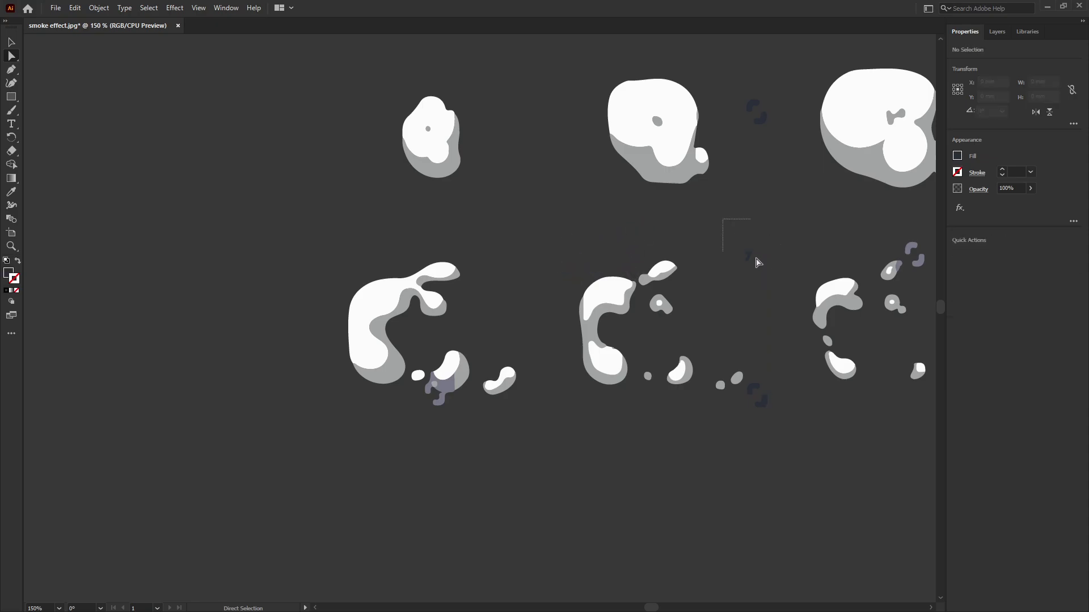
pyautogui.moveTo(757, 262); pyautogui.dragTo(758, 263)
pyautogui.press('Delete')
pyautogui.moveTo(774, 399); pyautogui.dragTo(756, 445)
pyautogui.press('Delete')
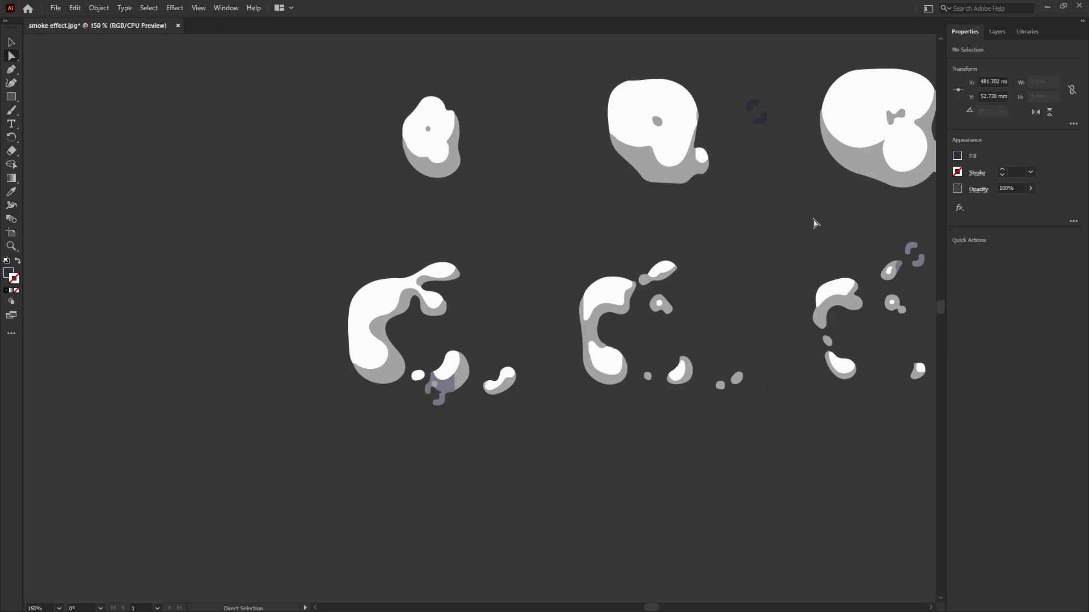
pyautogui.moveTo(780, 90); pyautogui.dragTo(740, 148)
pyautogui.press('Delete')
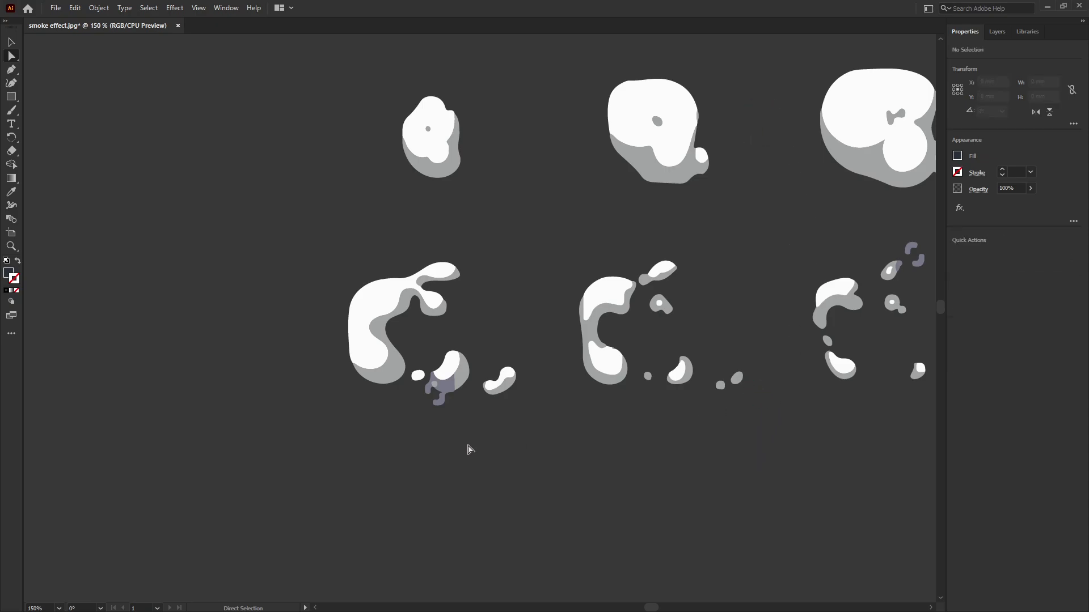
# Step: Attempt to delete the purple fragment under the sixth frame, then undo and deselect
pyautogui.moveTo(434, 403); pyautogui.dragTo(433, 402)
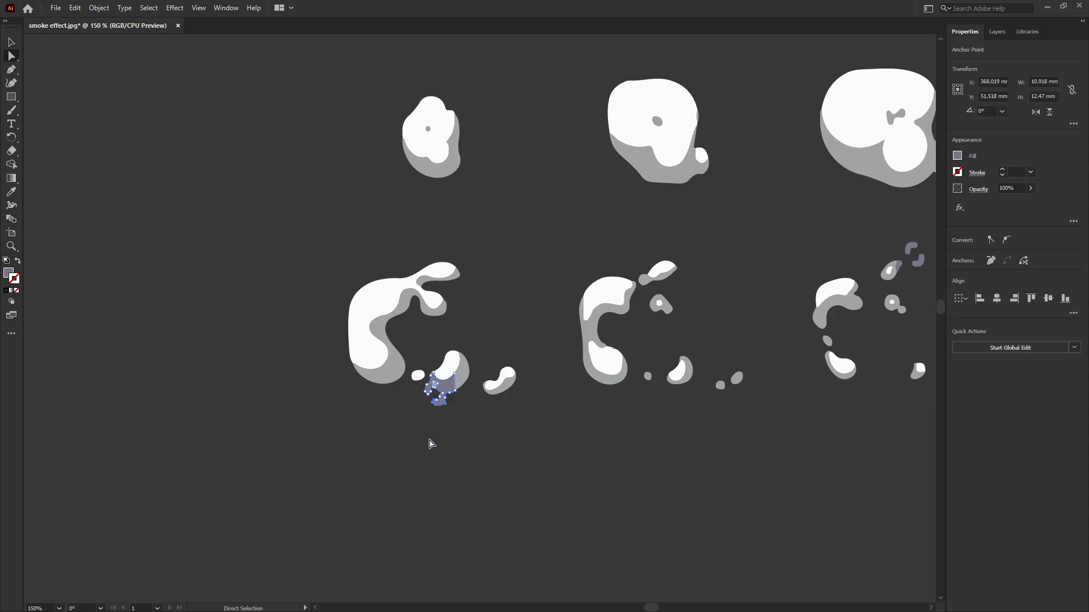
pyautogui.press('Delete')
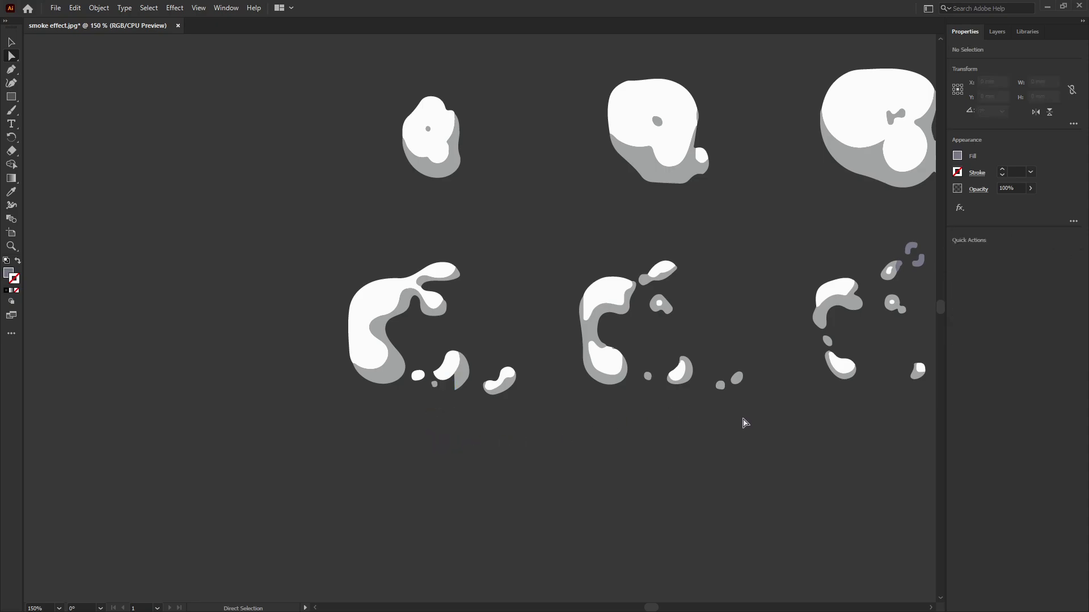
pyautogui.hotkey('ctrl', 'z')
pyautogui.click(482, 424)
pyautogui.moveTo(446, 390); pyautogui.dragTo(455, 409)
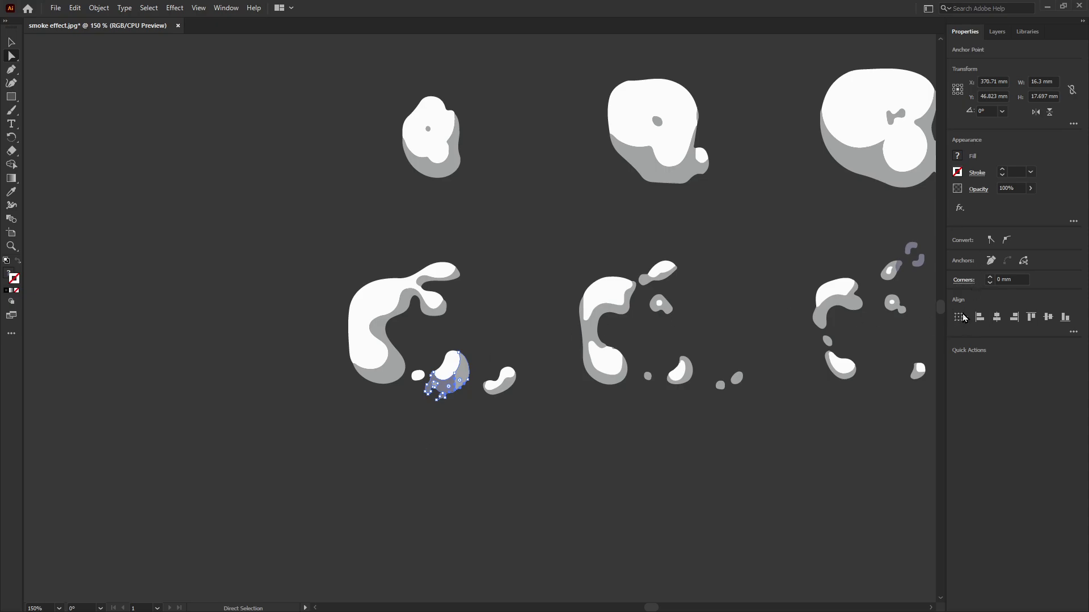
pyautogui.click(788, 452)
# Step: Remove the purple S-shaped fragments and dark blobs from the right-hand frames
pyautogui.moveTo(788, 452); pyautogui.dragTo(370, 416)
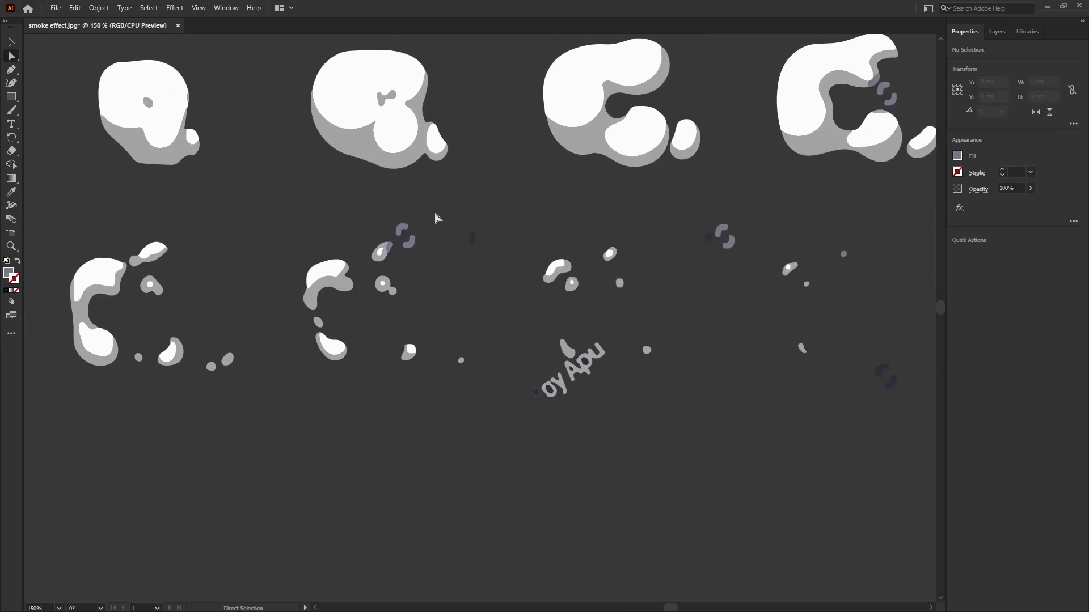
pyautogui.moveTo(436, 208); pyautogui.dragTo(394, 263)
pyautogui.press('Delete')
pyautogui.moveTo(488, 218); pyautogui.dragTo(450, 268)
pyautogui.press('Delete')
pyautogui.moveTo(736, 221); pyautogui.dragTo(702, 249)
pyautogui.press('Delete')
pyautogui.moveTo(914, 352)
pyautogui.mouseDown()
pyautogui.moveTo(847, 440)
pyautogui.moveTo(795, 423)
pyautogui.mouseUp()
pyautogui.press('Delete')
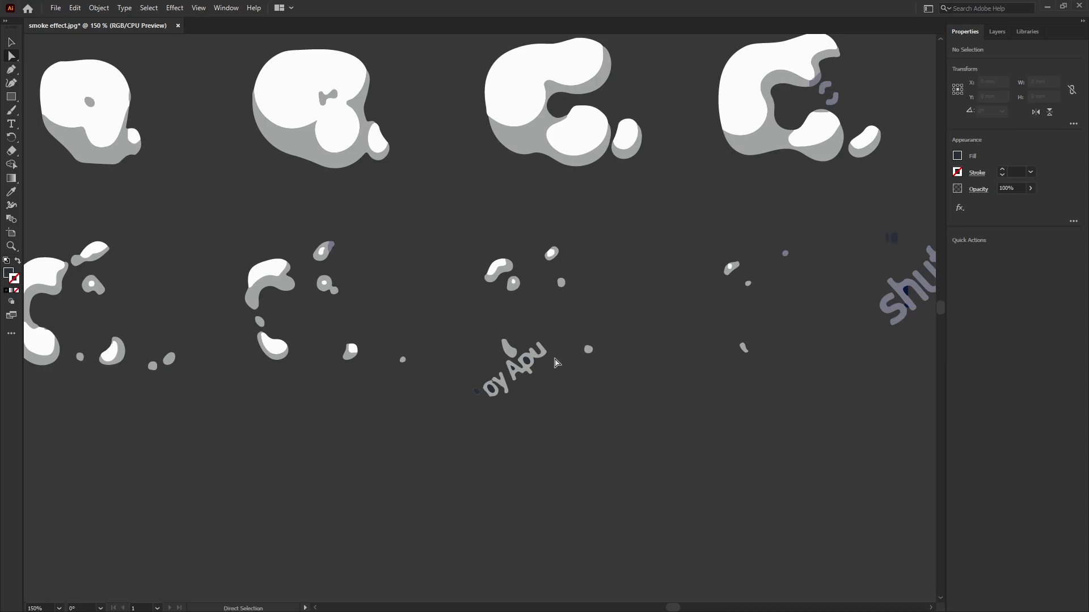
# Step: Delete the remaining letters of the watermark name
pyautogui.moveTo(556, 363); pyautogui.dragTo(525, 391)
pyautogui.press('Delete')
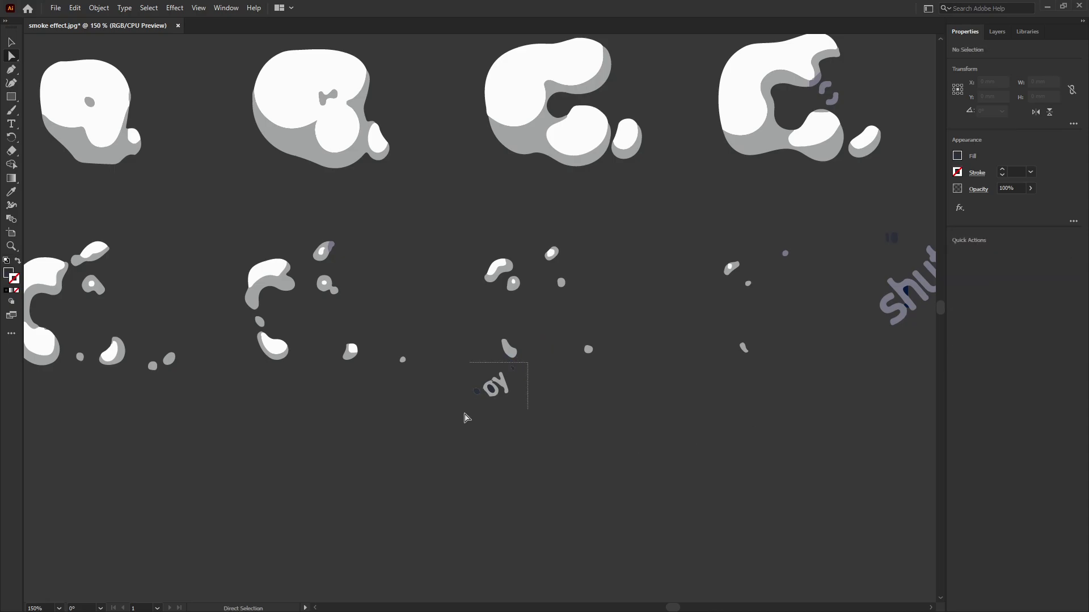
pyautogui.moveTo(464, 418); pyautogui.dragTo(465, 417)
pyautogui.press('Delete')
# Step: Delete the shutterstock watermark text and leftover squiggles on the far-right frames
pyautogui.moveTo(855, 409); pyautogui.dragTo(532, 444)
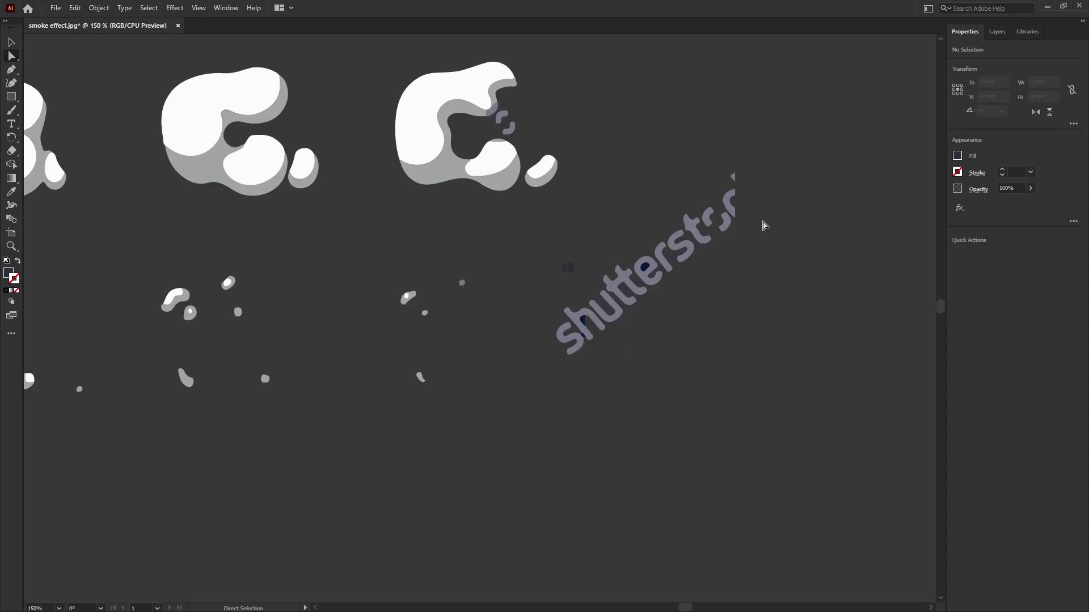
pyautogui.moveTo(755, 212); pyautogui.dragTo(582, 443)
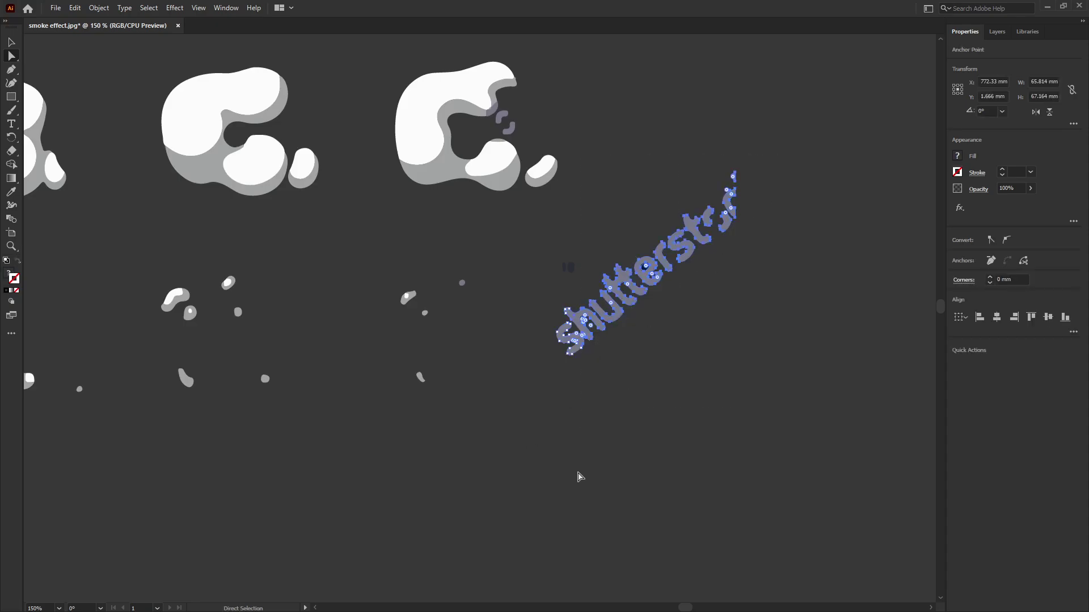
pyautogui.press('Delete')
pyautogui.press('Delete')
pyautogui.moveTo(626, 250); pyautogui.dragTo(536, 391)
pyautogui.press('Delete')
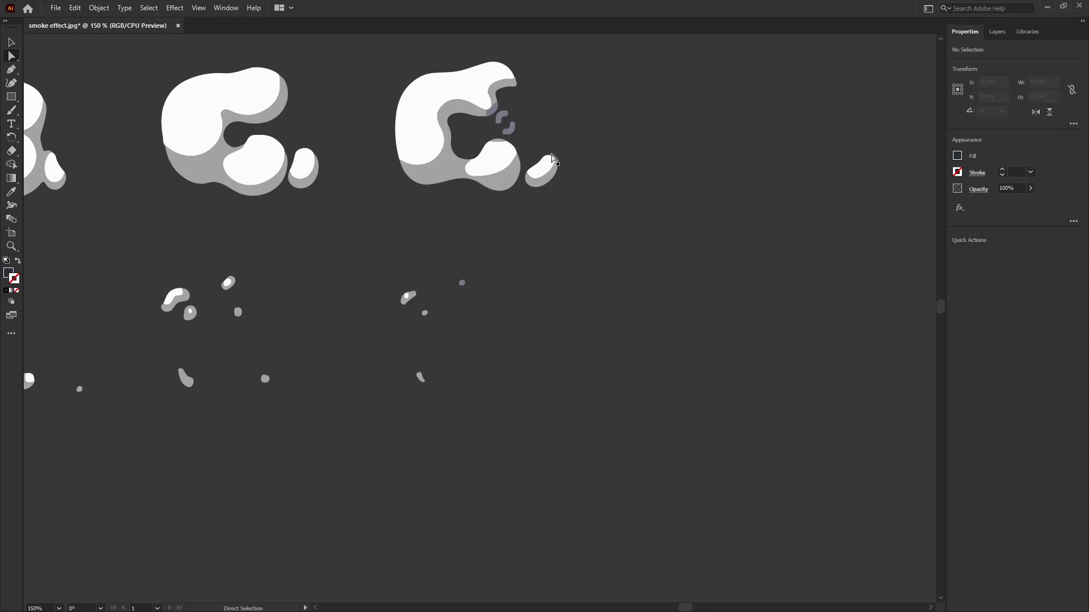
pyautogui.moveTo(506, 131); pyautogui.dragTo(506, 133)
pyautogui.press('Delete')
pyautogui.moveTo(553, 371); pyautogui.dragTo(796, 343)
# Step: Zoom out and recentre the view to see all ten cleaned smoke frames together
pyautogui.press('z')
pyautogui.keyDown('alt'); pyautogui.click(635, 347); pyautogui.keyUp('alt')
pyautogui.keyDown('alt'); pyautogui.click(636, 347); pyautogui.keyUp('alt')
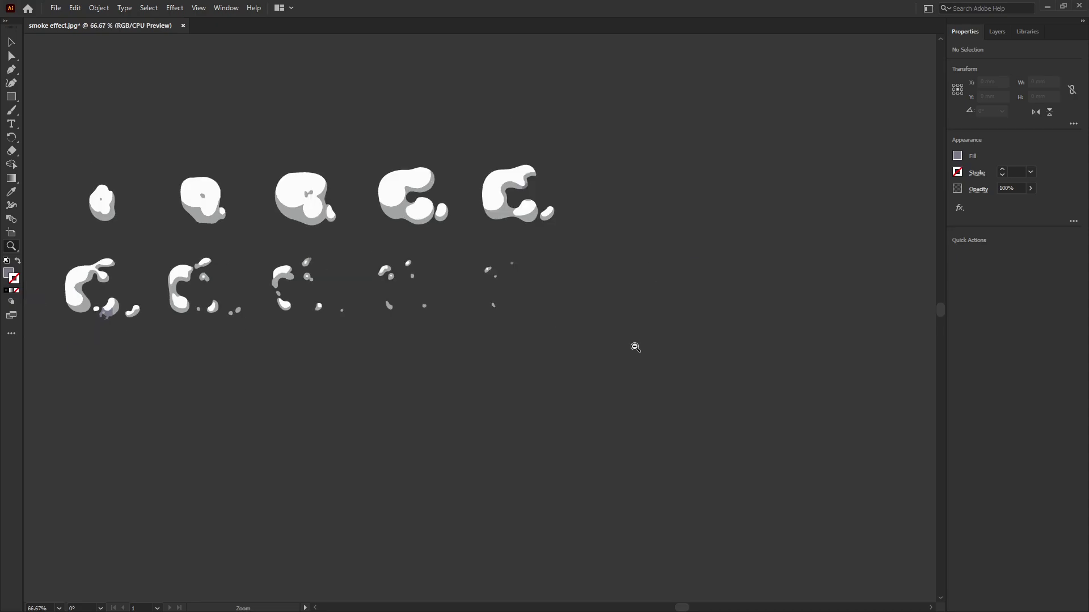
pyautogui.moveTo(374, 369)
pyautogui.mouseDown()
pyautogui.moveTo(649, 413)
pyautogui.moveTo(624, 408)
pyautogui.mouseUp()
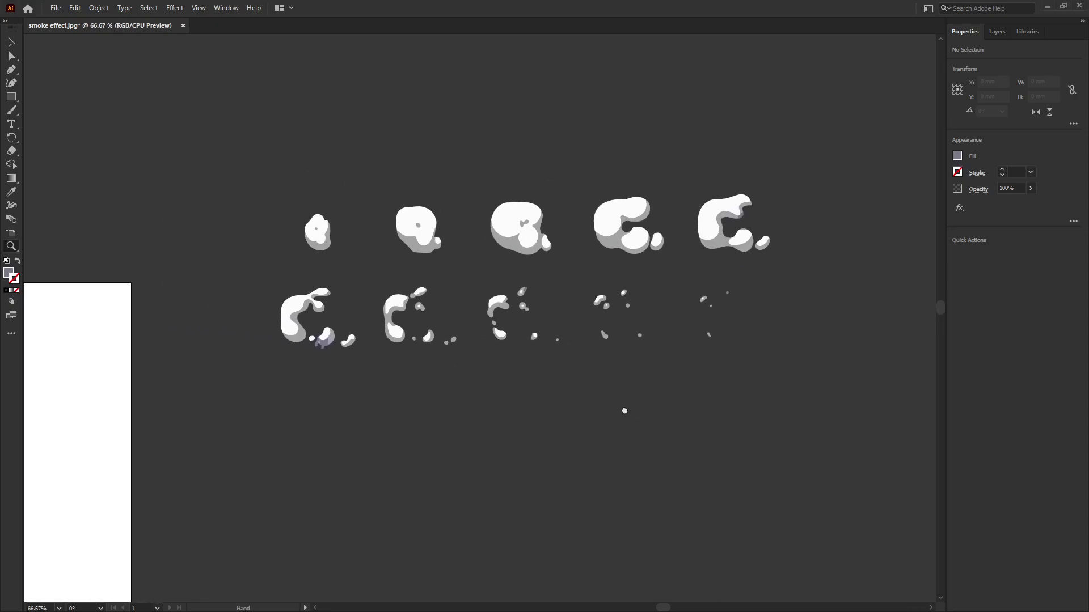
pyautogui.click(598, 355)
pyautogui.moveTo(598, 355)
pyautogui.mouseDown()
pyautogui.moveTo(458, 363)
pyautogui.moveTo(544, 365)
pyautogui.moveTo(518, 429)
pyautogui.mouseUp()
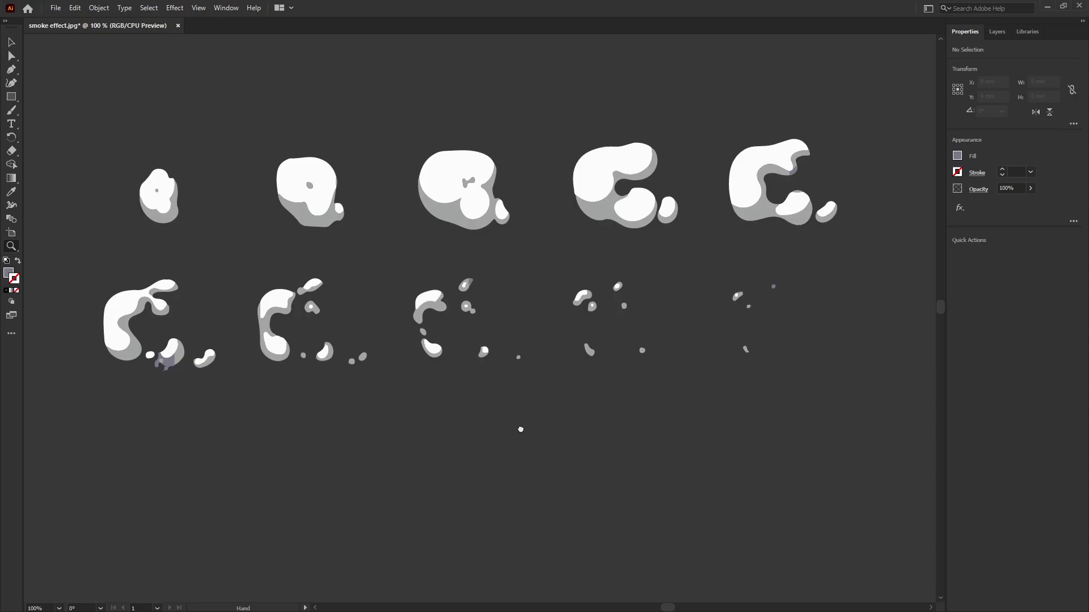
pyautogui.press('v')
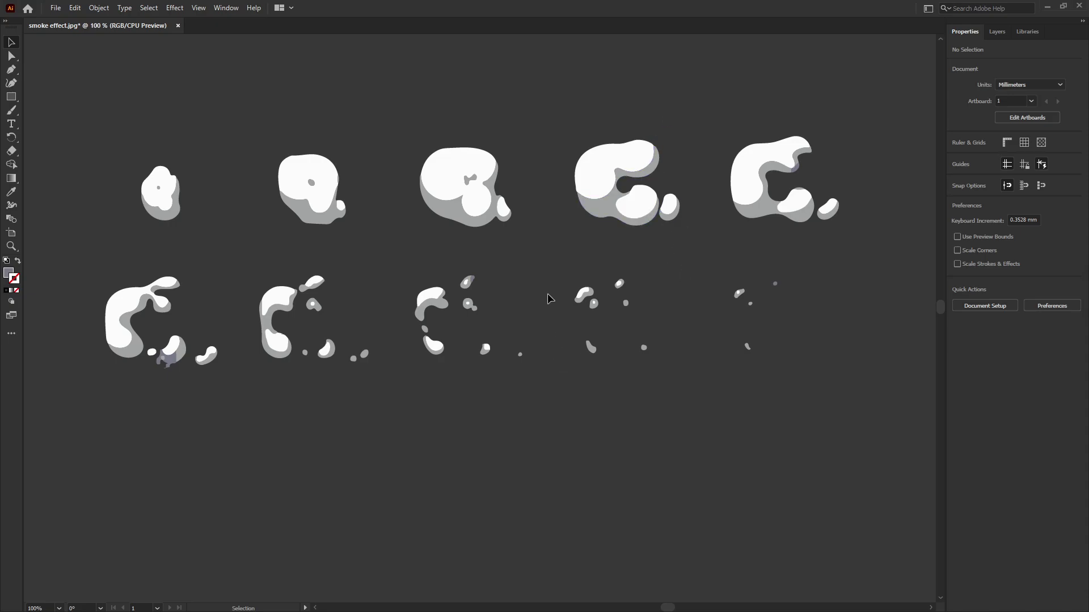
pyautogui.moveTo(585, 231); pyautogui.dragTo(592, 280)
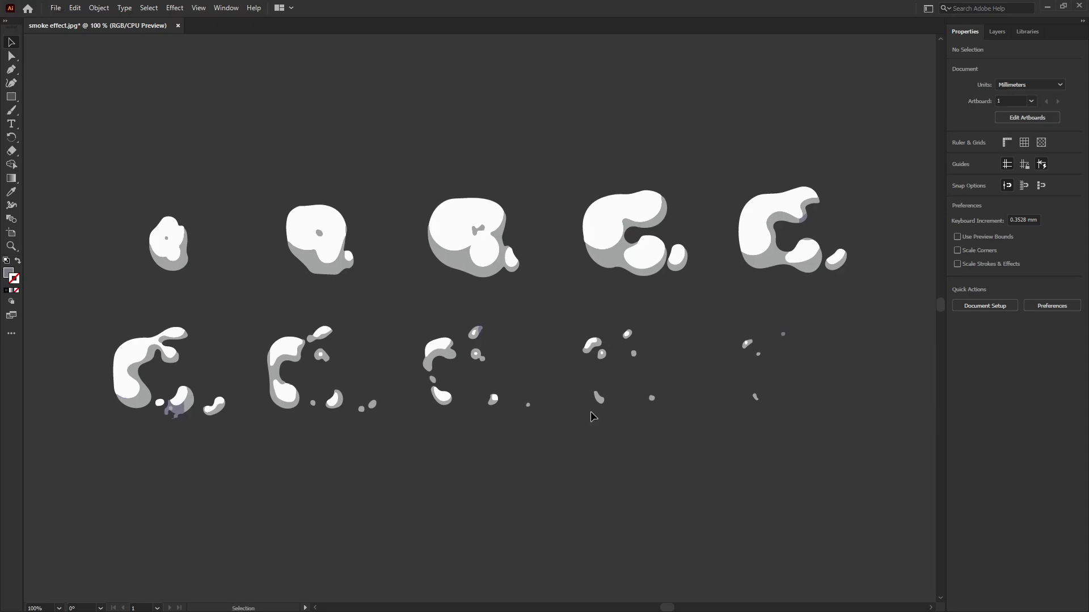
# Step: Zoom out to the artboard and back in on the smoke frames, returning to the Selection tool
pyautogui.press('z')
pyautogui.keyDown('alt'); pyautogui.click(569, 324); pyautogui.keyUp('alt')
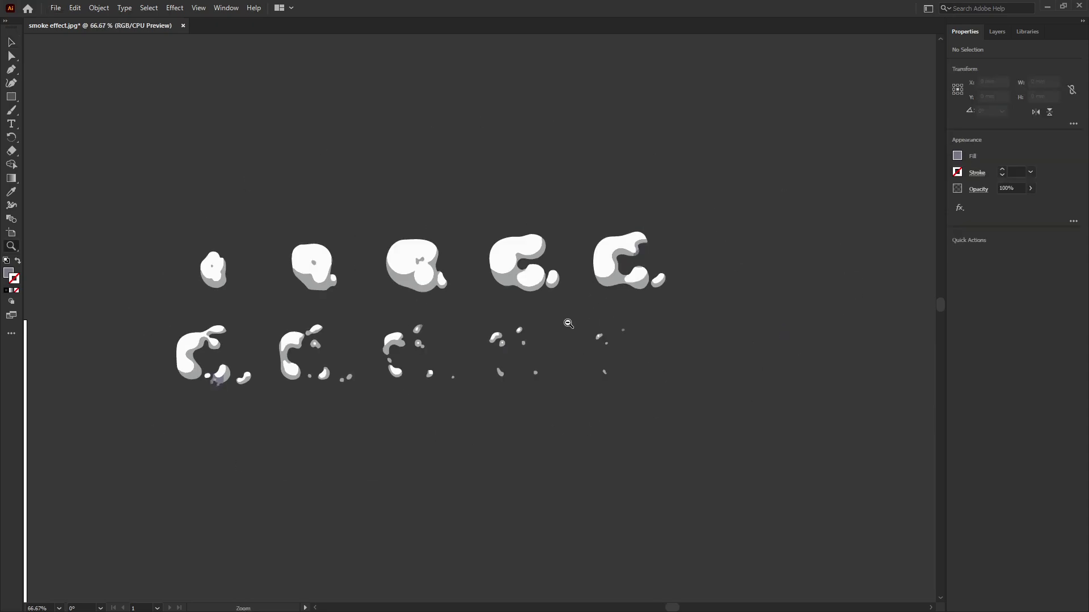
pyautogui.keyDown('alt'); pyautogui.click(488, 318); pyautogui.keyUp('alt')
pyautogui.click(473, 315)
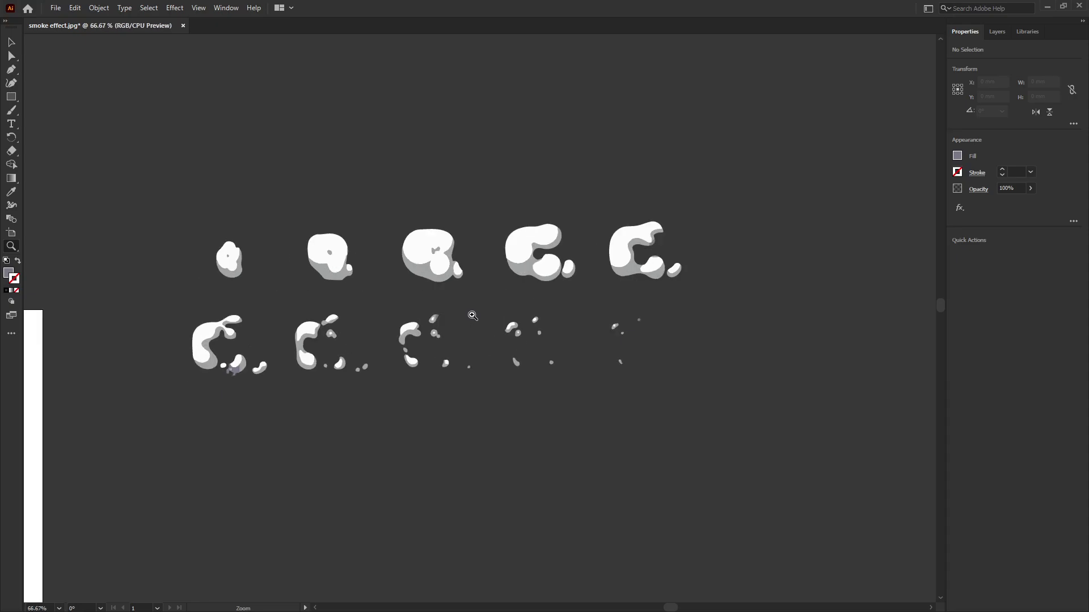
pyautogui.click(493, 312)
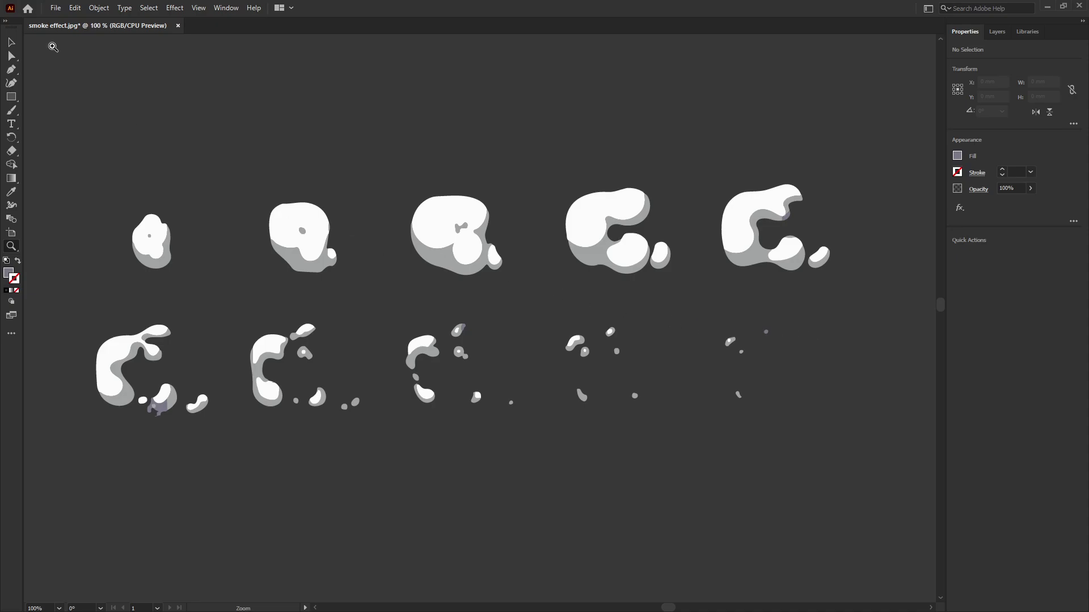
pyautogui.click(14, 42)
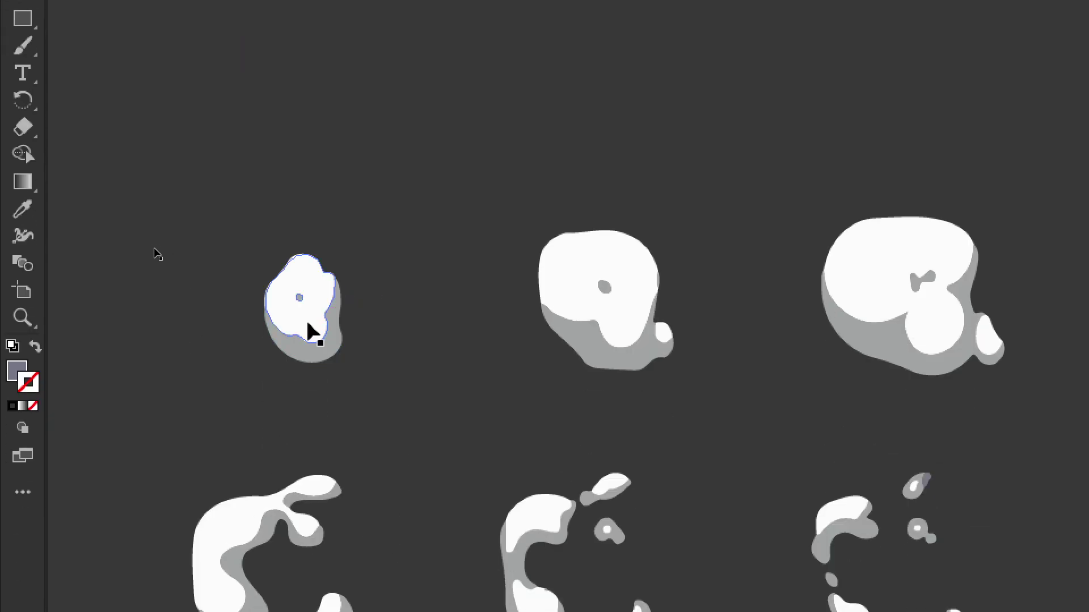
# Step: Ungroup the smoke artwork with Object > Ungroup and check that the first blob selects on its own
pyautogui.click(311, 332)
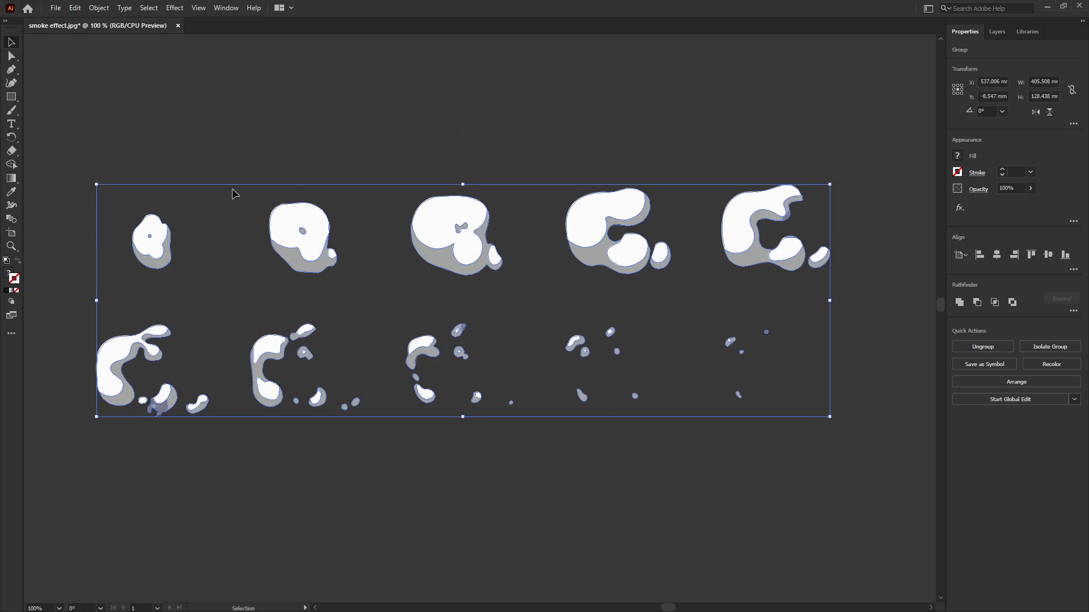
pyautogui.click(99, 8)
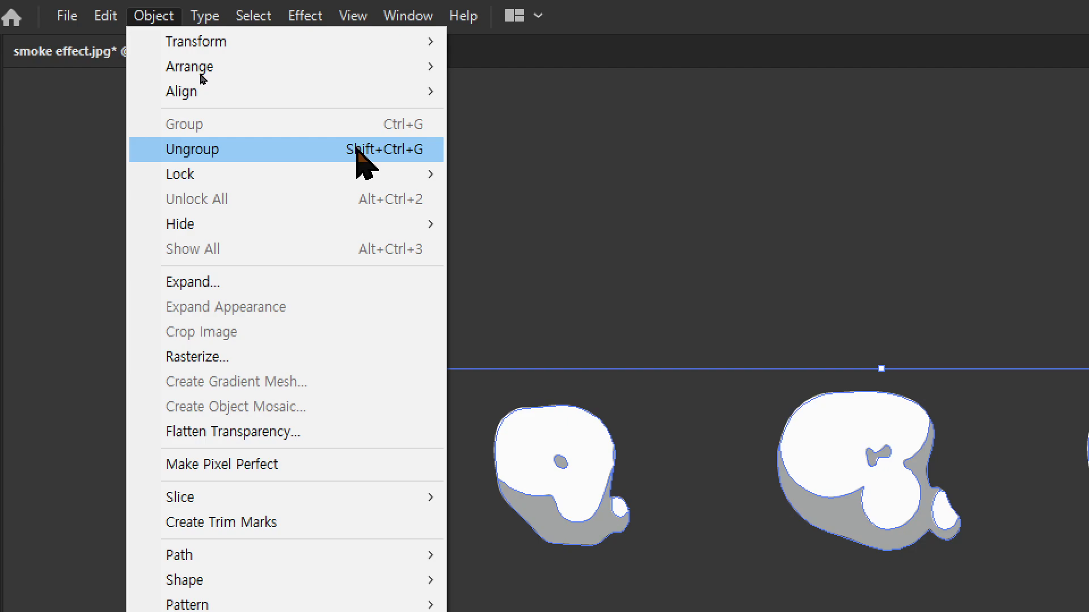
pyautogui.click(356, 152)
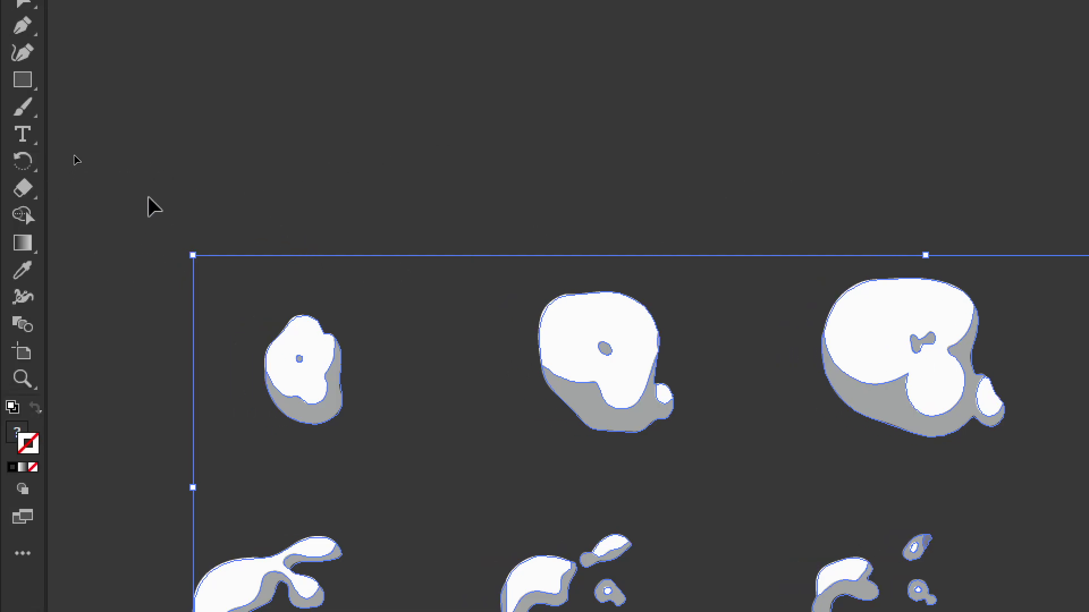
pyautogui.click(146, 198)
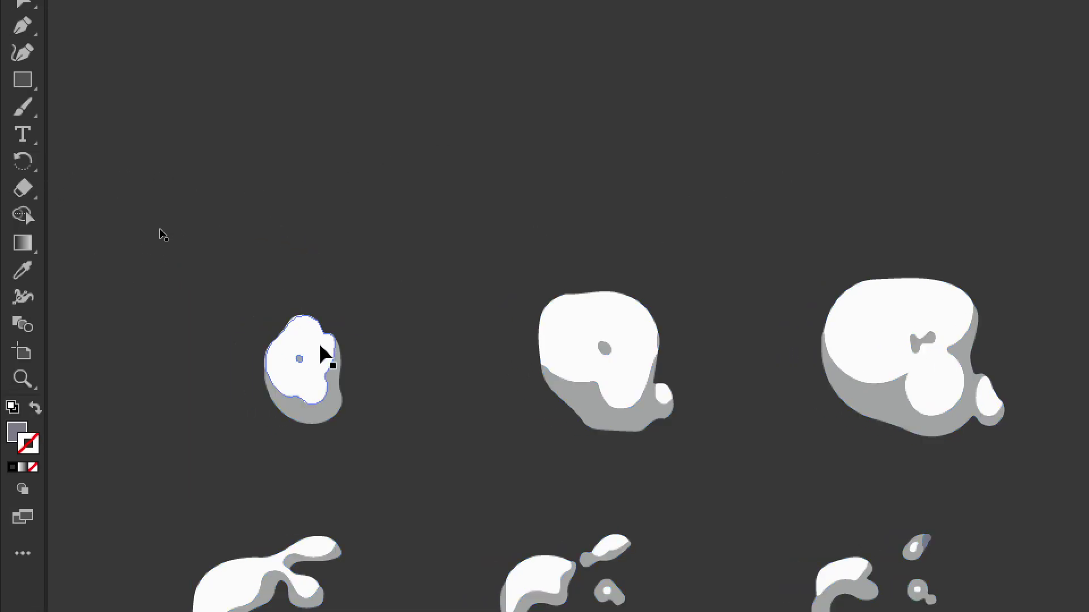
pyautogui.click(330, 333)
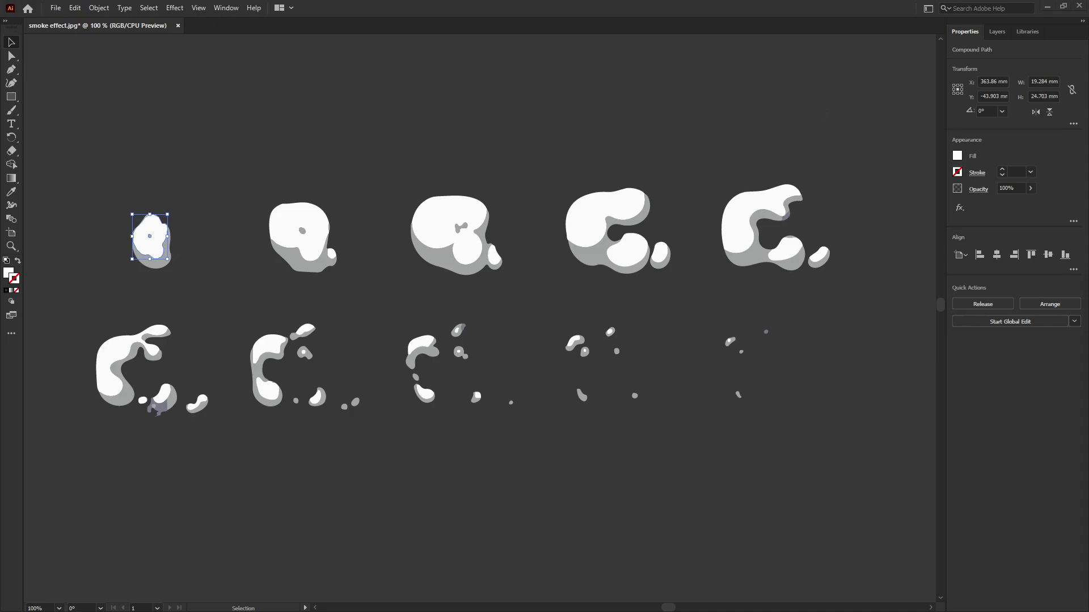
pyautogui.click(475, 97)
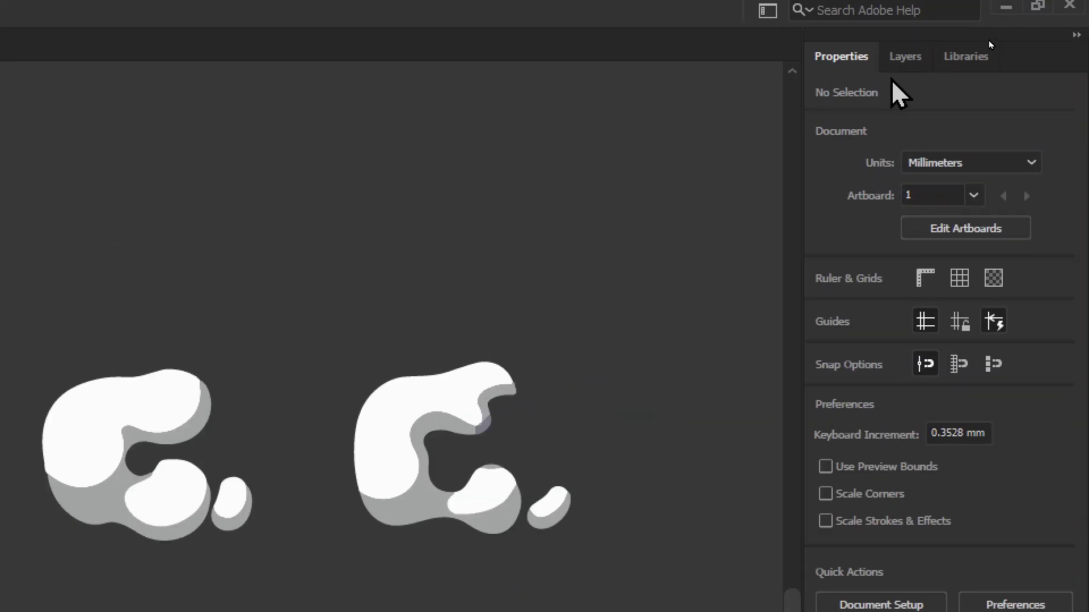
pyautogui.click(999, 32)
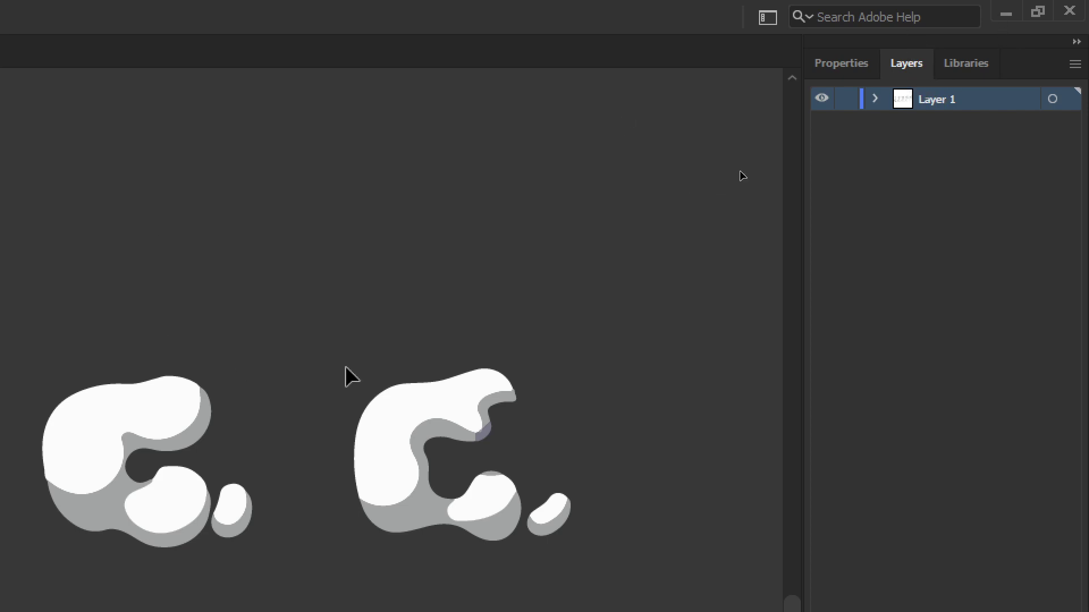
pyautogui.click(875, 100)
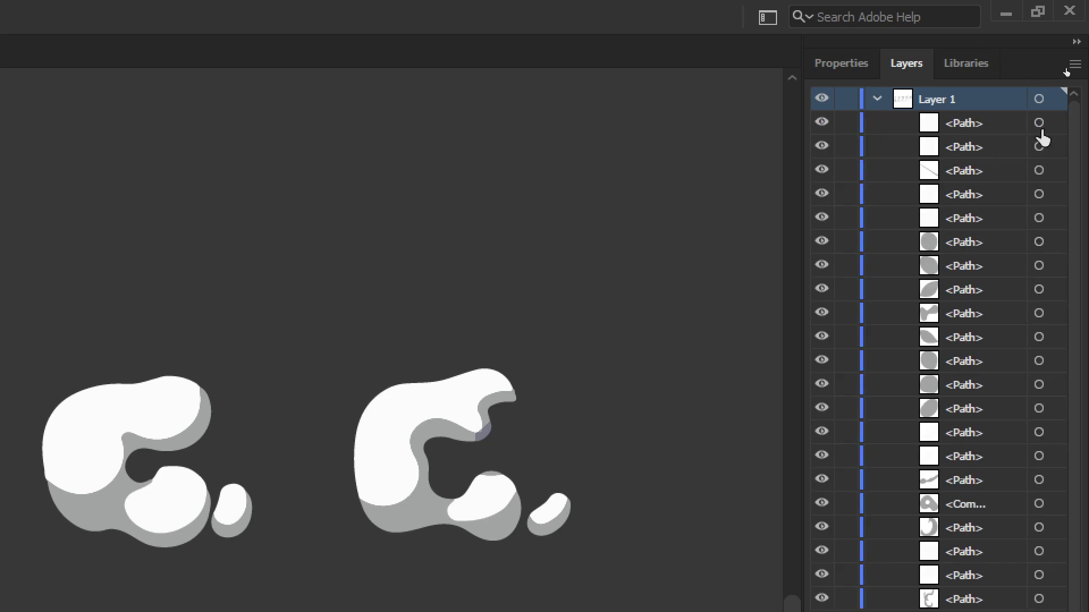
pyautogui.click(1039, 147)
pyautogui.click(1039, 171)
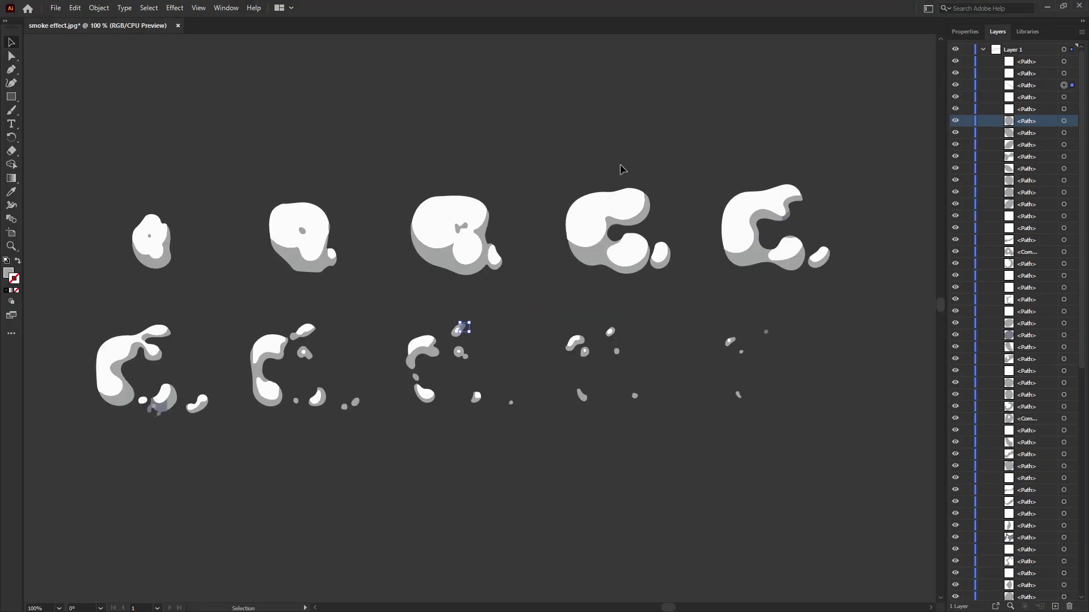
# Step: Marquee-select all pieces of the first smoke frame with the Selection tool and group them
pyautogui.moveTo(188, 216); pyautogui.dragTo(174, 276)
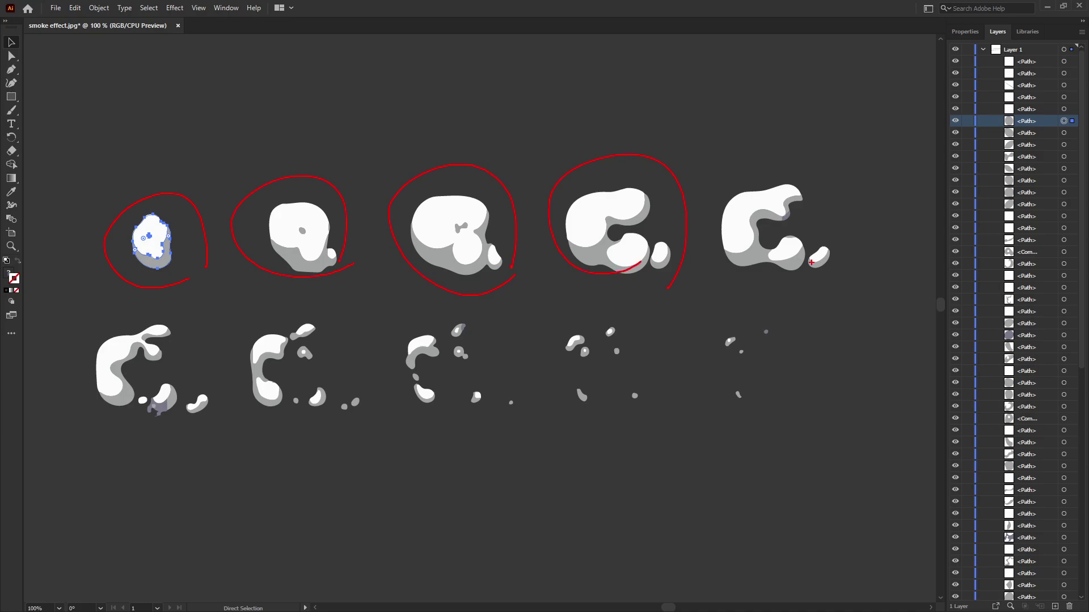
pyautogui.moveTo(811, 262); pyautogui.dragTo(854, 163)
pyautogui.press('Escape')
pyautogui.press('v')
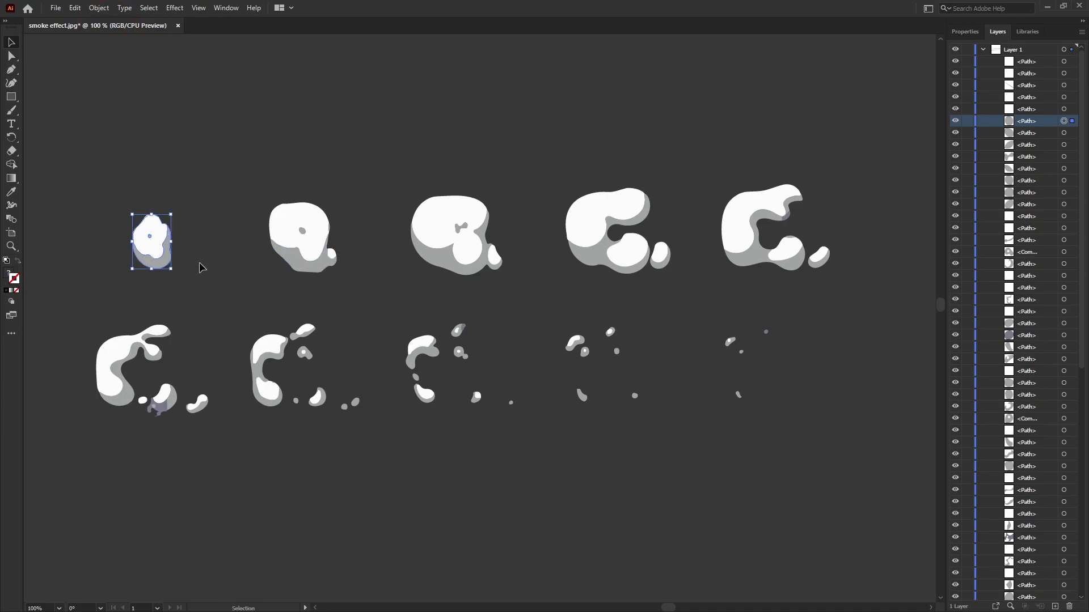
pyautogui.moveTo(97, 164); pyautogui.dragTo(186, 234)
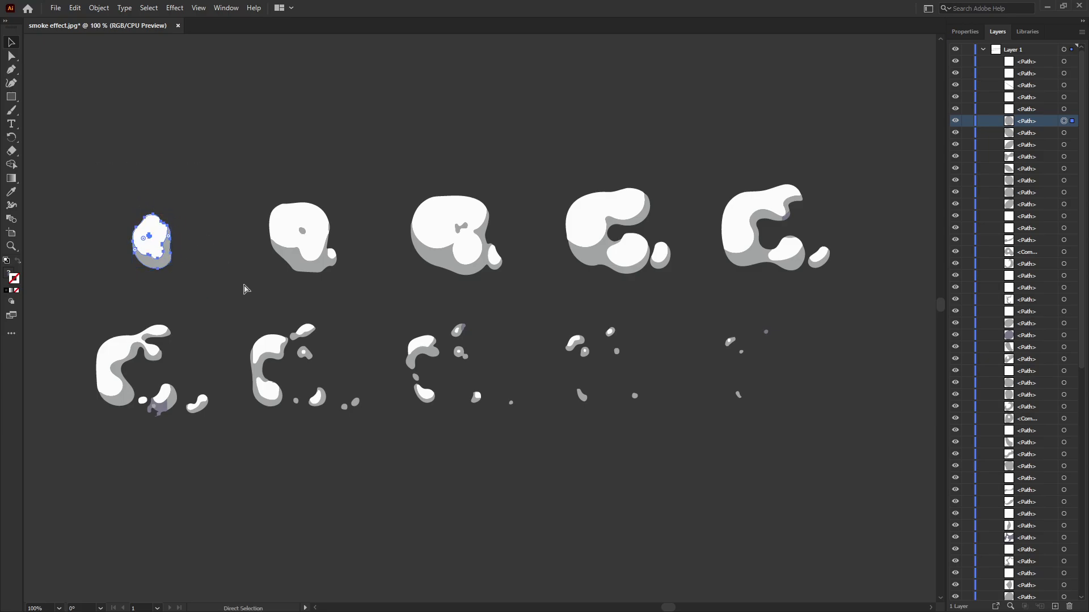
pyautogui.hotkey('ctrl', 'g')
# Step: Group the second through fifth smoke frames of the top row, each into its own group
pyautogui.moveTo(255, 198); pyautogui.dragTo(377, 295)
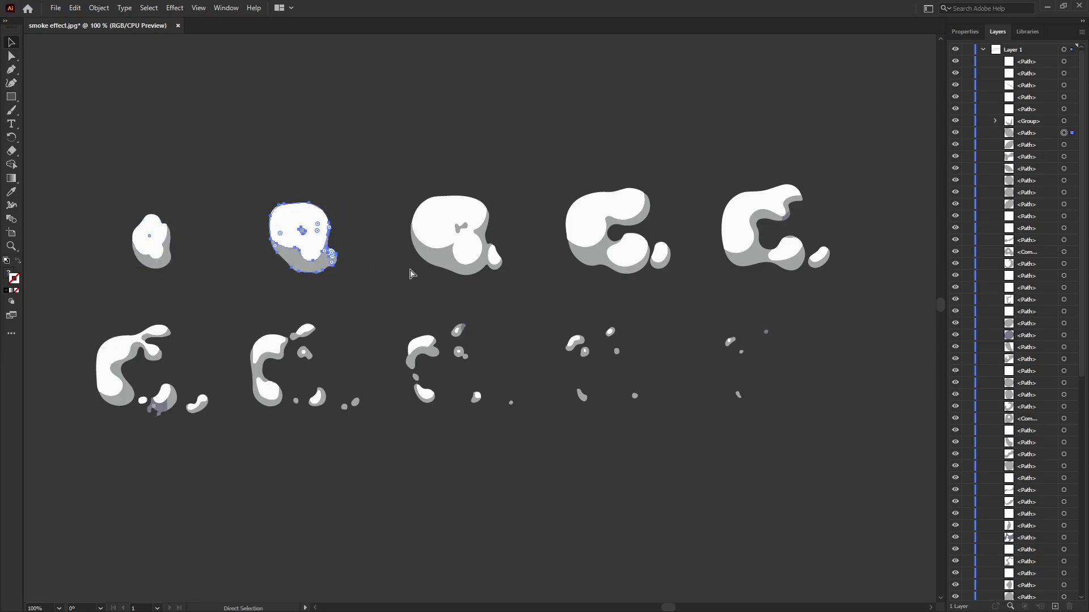
pyautogui.hotkey('ctrl', 'g')
pyautogui.moveTo(387, 164)
pyautogui.mouseDown()
pyautogui.moveTo(504, 299)
pyautogui.moveTo(513, 296)
pyautogui.mouseUp()
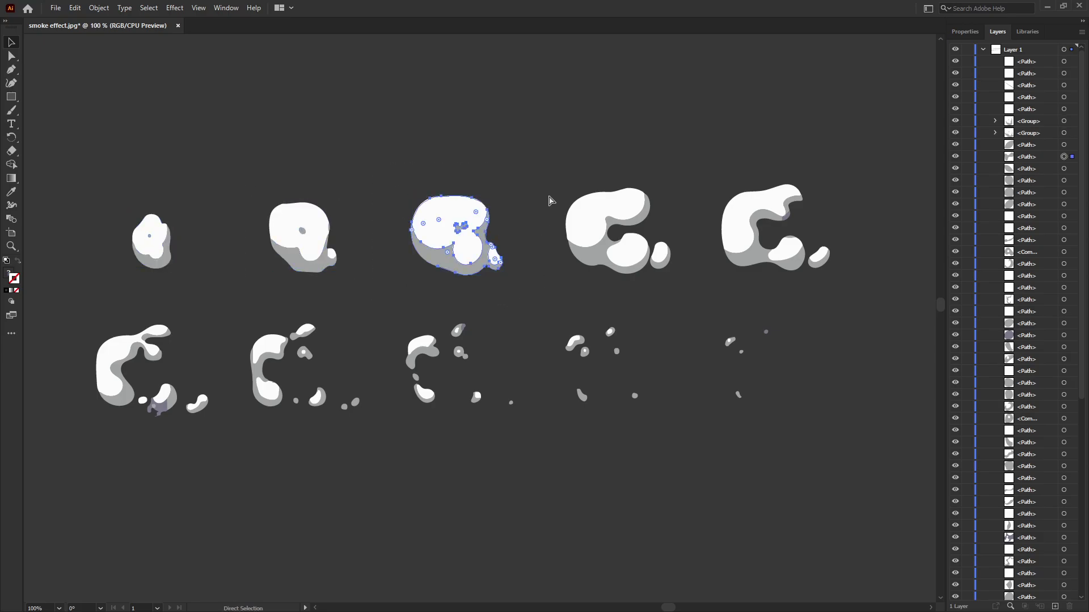
pyautogui.hotkey('ctrl', 'g')
pyautogui.moveTo(552, 154); pyautogui.dragTo(680, 286)
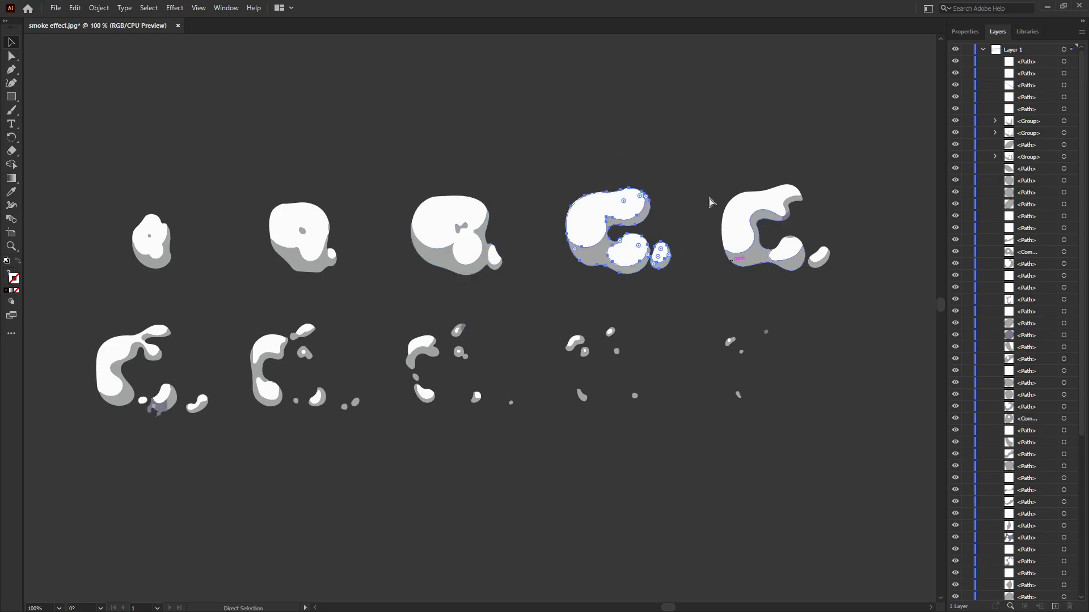
pyautogui.moveTo(702, 144); pyautogui.dragTo(845, 308)
pyautogui.hotkey('ctrl', 'g')
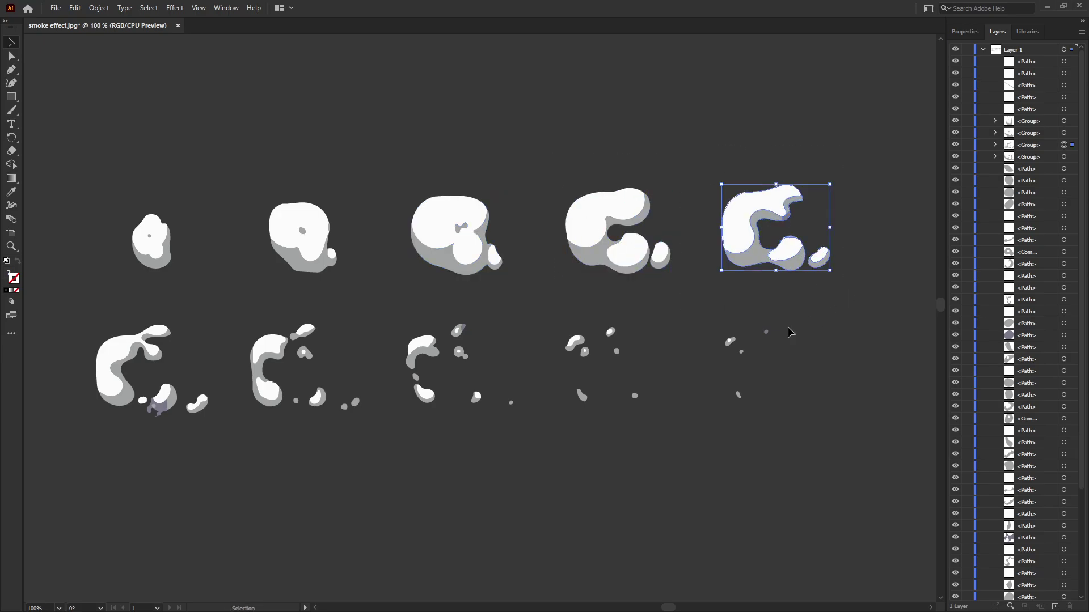
# Step: Group each of the five bottom-row smoke frames into its own group with Ctrl+G
pyautogui.moveTo(80, 318); pyautogui.dragTo(216, 437)
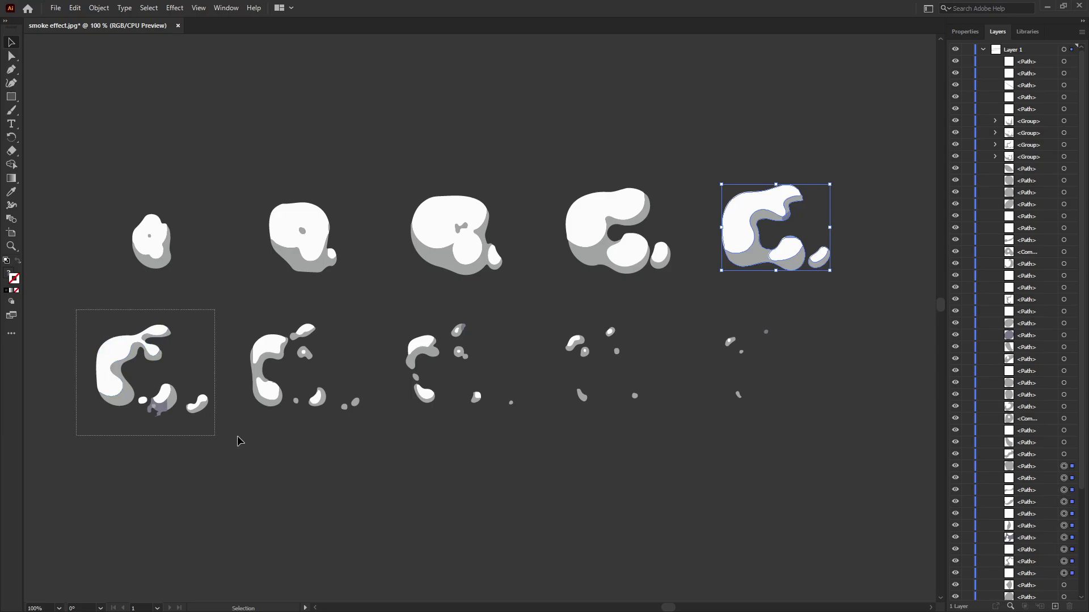
pyautogui.hotkey('ctrl', 'g')
pyautogui.moveTo(235, 303)
pyautogui.mouseDown()
pyautogui.moveTo(291, 376)
pyautogui.moveTo(378, 451)
pyautogui.mouseUp()
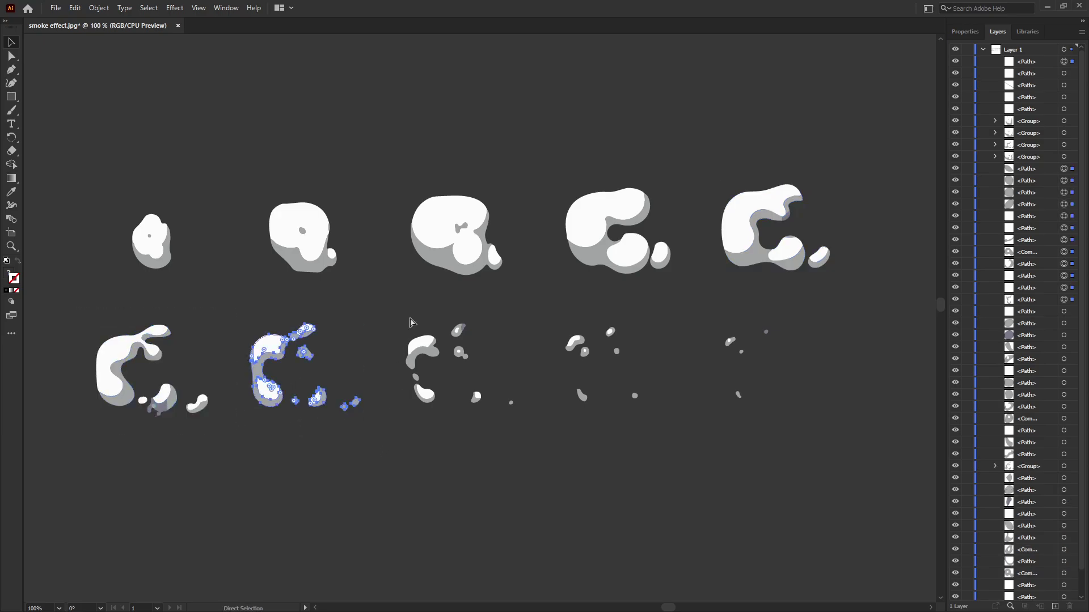
pyautogui.hotkey('ctrl', 'g')
pyautogui.moveTo(388, 307)
pyautogui.mouseDown()
pyautogui.moveTo(506, 430)
pyautogui.moveTo(530, 438)
pyautogui.mouseUp()
pyautogui.hotkey('ctrl', 'g')
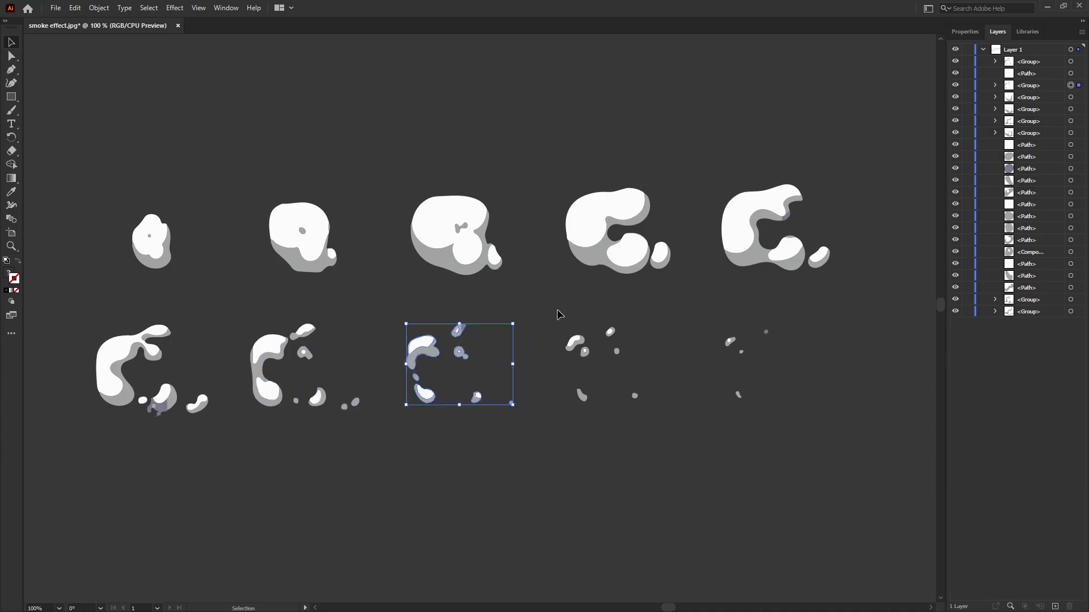
pyautogui.moveTo(550, 304); pyautogui.dragTo(669, 437)
pyautogui.hotkey('ctrl', 'g')
pyautogui.moveTo(701, 306); pyautogui.dragTo(806, 441)
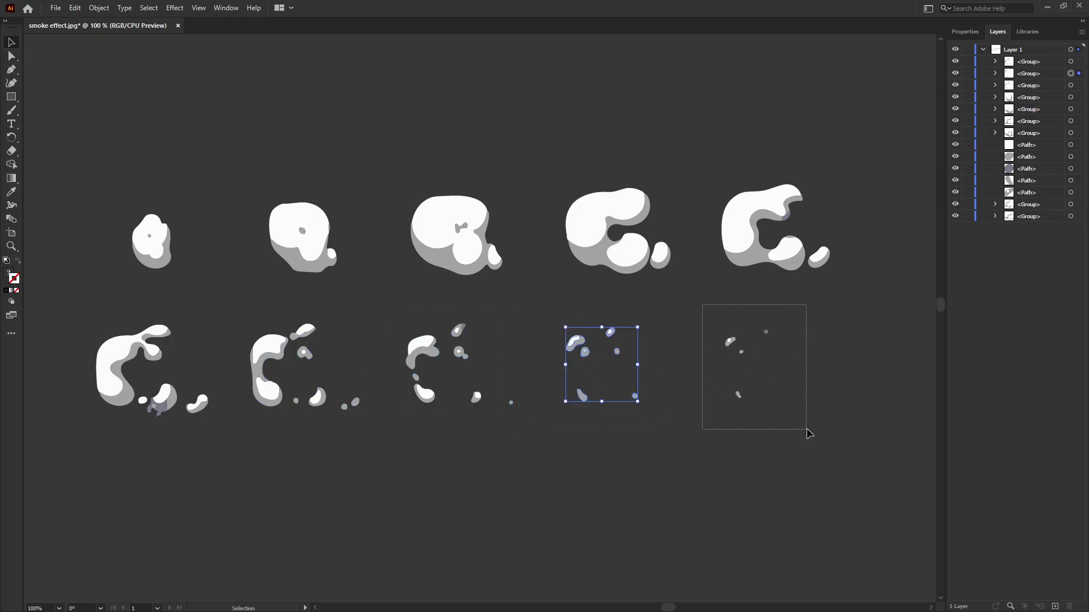
pyautogui.hotkey('ctrl', 'g')
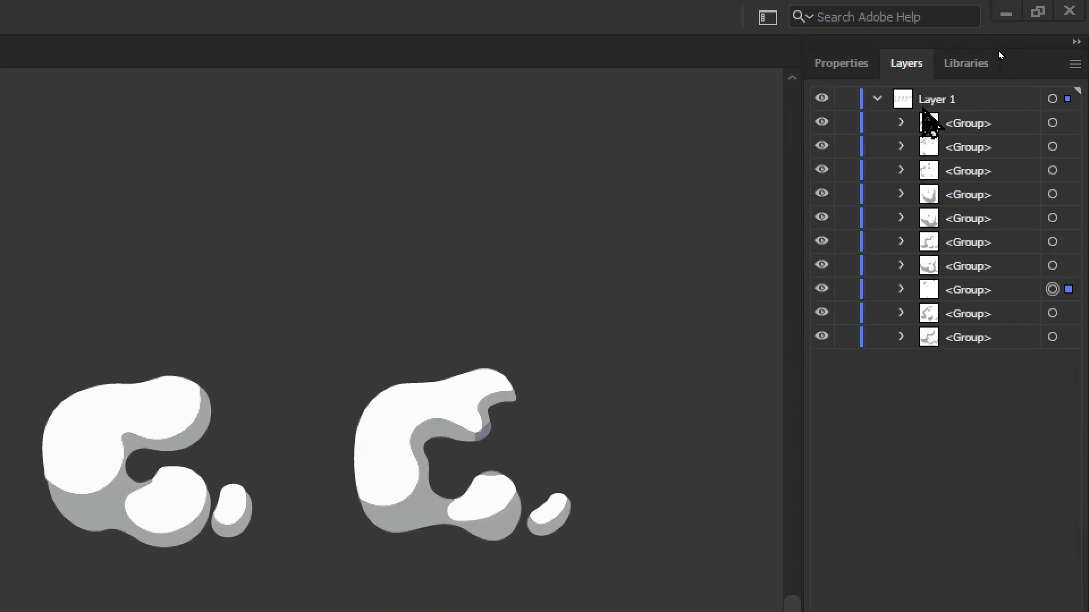
# Step: Expand Layer 1 in the Layers panel and inspect its ten frame groups
pyautogui.click(877, 99)
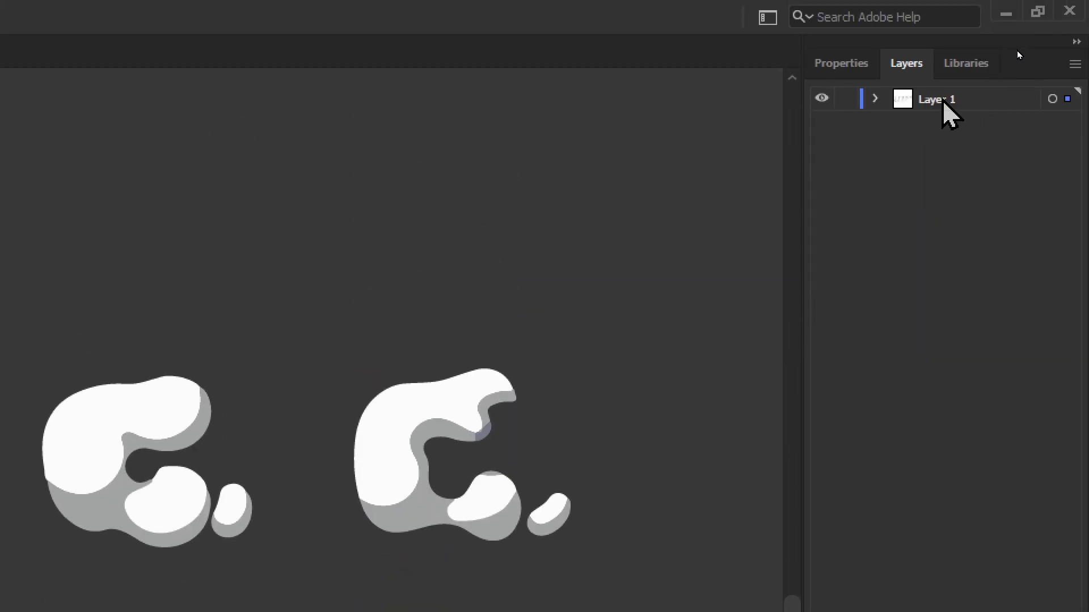
pyautogui.click(877, 100)
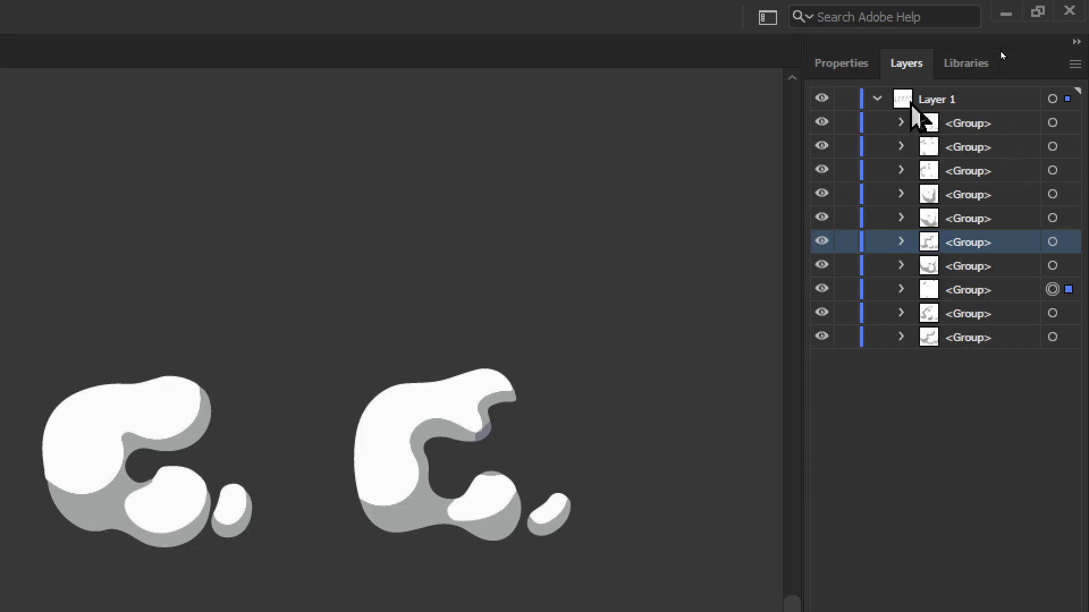
pyautogui.click(980, 129)
pyautogui.click(985, 143)
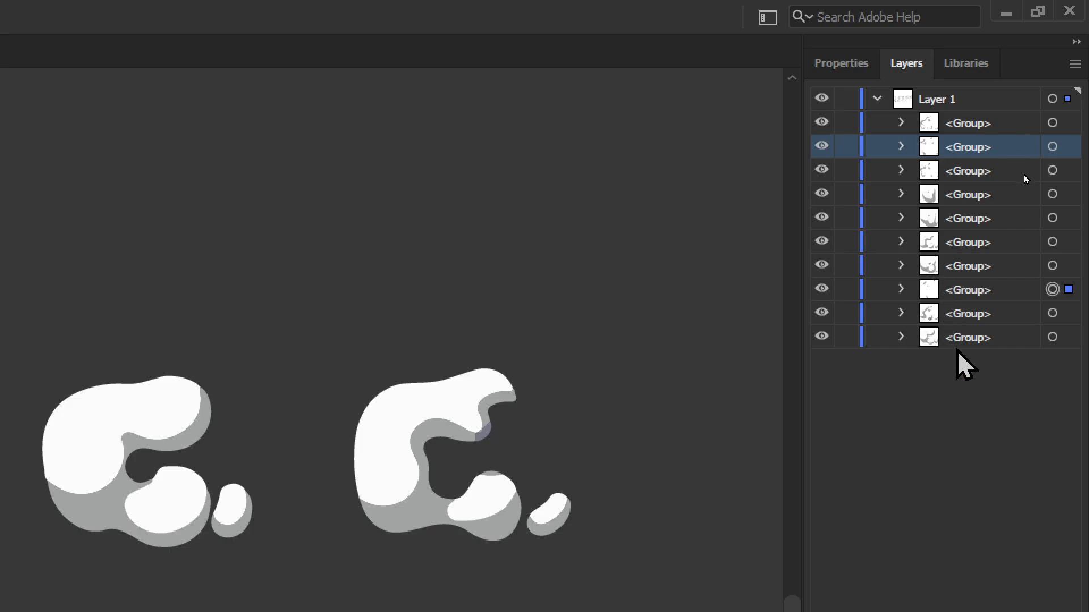
pyautogui.click(971, 340)
# Step: Add two new empty layers above Layer 1
pyautogui.press('v')
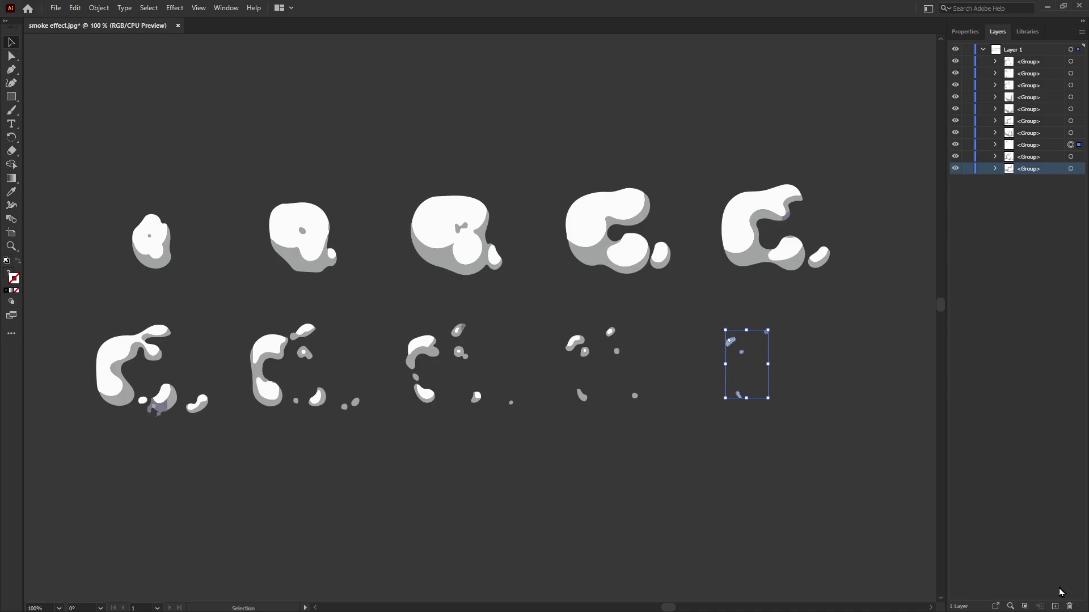
pyautogui.click(1056, 607)
pyautogui.click(1056, 607)
# Step: Add new layers up to Layer 11, then undo the last one so Layers 1–10 remain
pyautogui.click(1055, 607)
pyautogui.click(1056, 607)
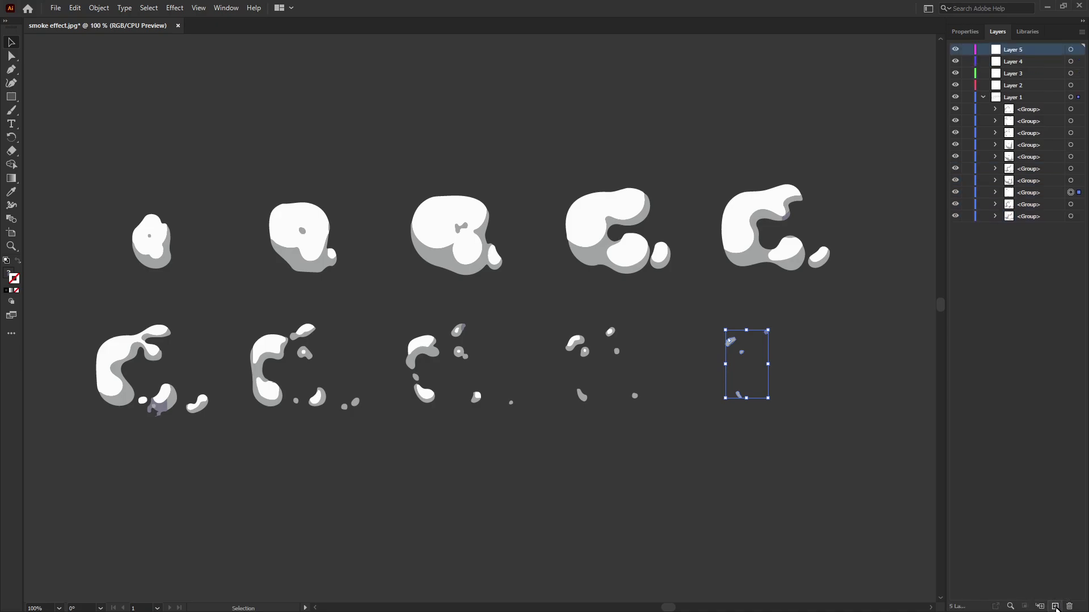
pyautogui.click(1055, 607)
pyautogui.click(1055, 606)
pyautogui.click(1055, 607)
pyautogui.click(1055, 607)
pyautogui.click(1056, 607)
pyautogui.click(1055, 607)
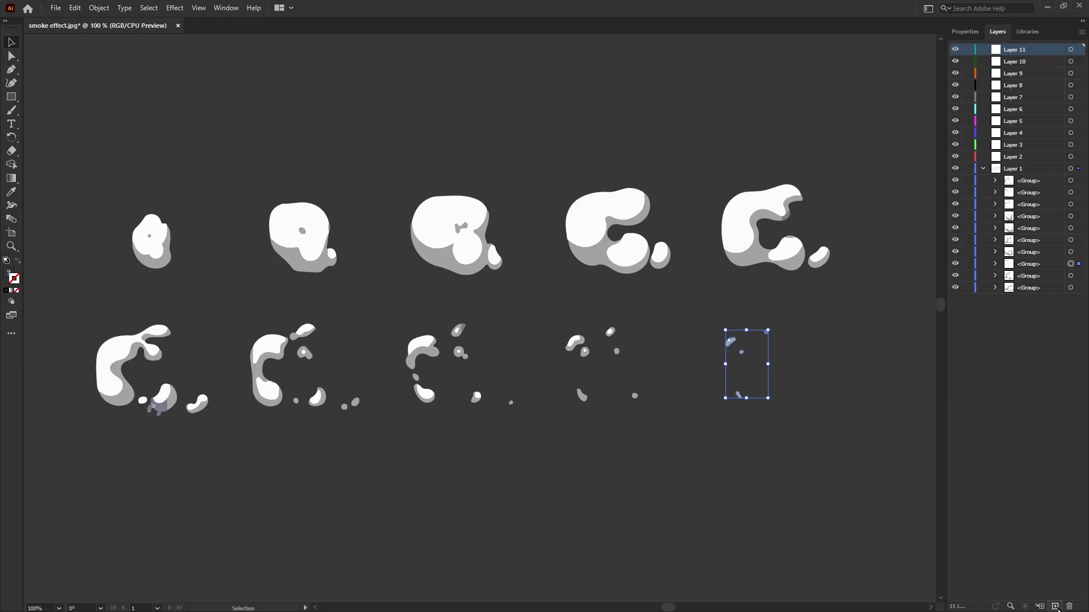
pyautogui.hotkey('ctrl', 'z')
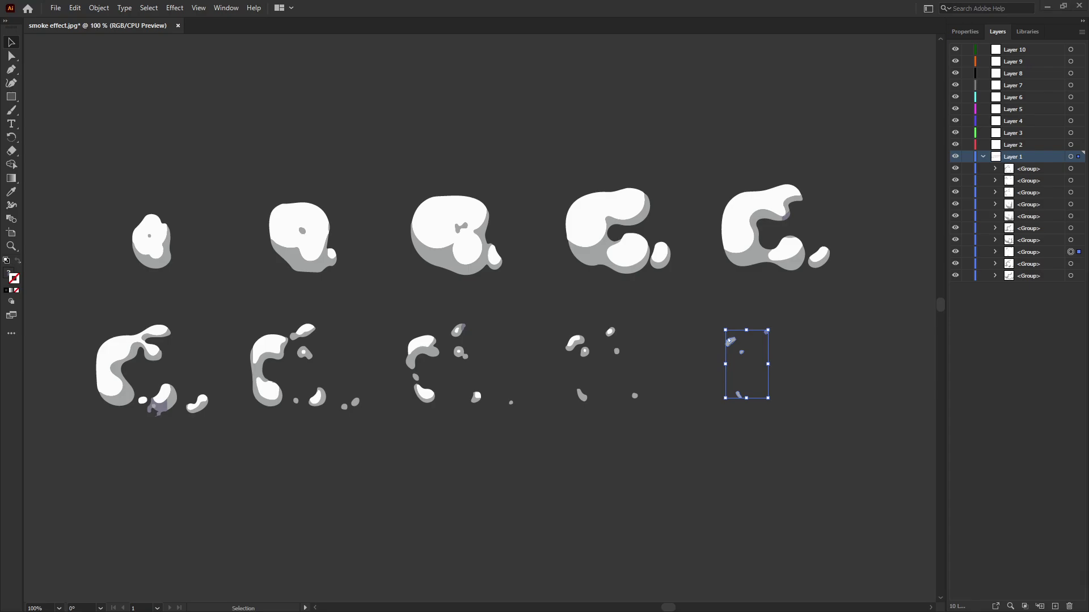
# Step: Select the second smoke frame and drag its group row into Layer 2
pyautogui.moveTo(180, 207); pyautogui.dragTo(120, 269)
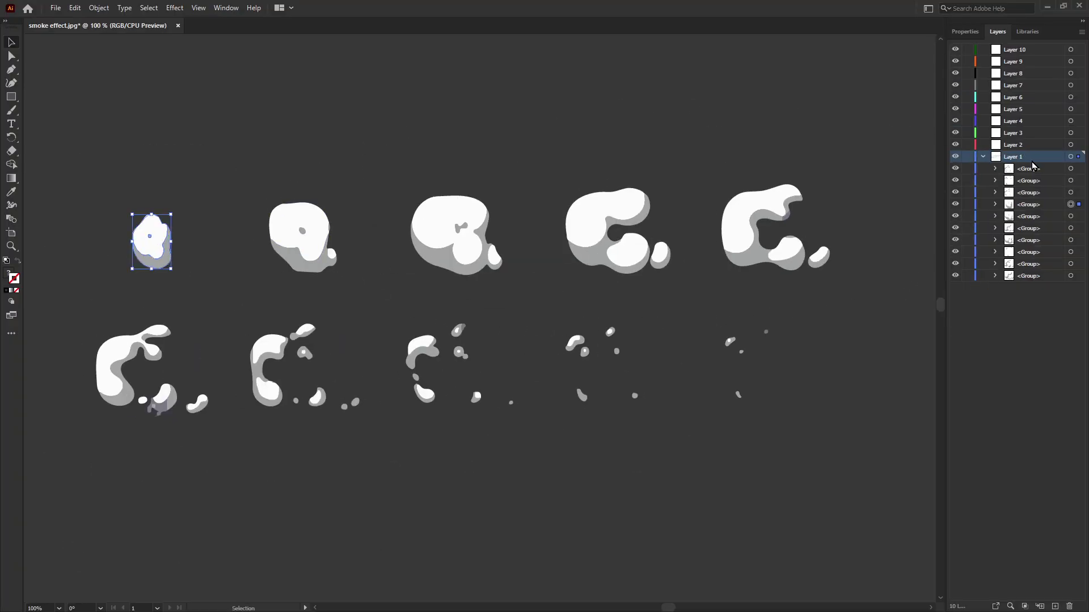
pyautogui.moveTo(353, 185); pyautogui.dragTo(255, 298)
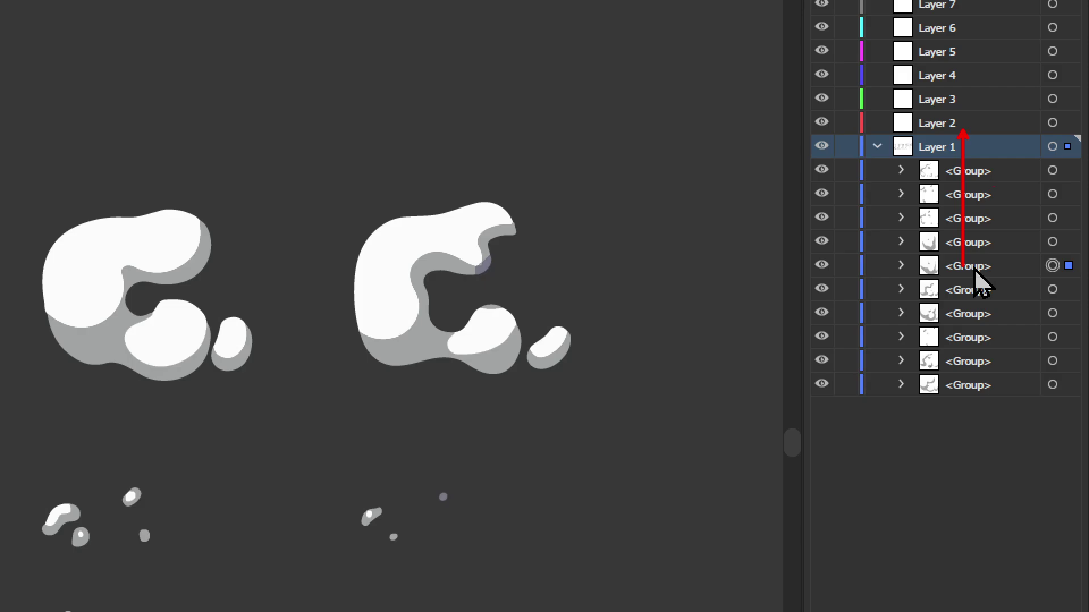
pyautogui.moveTo(982, 275); pyautogui.dragTo(953, 123)
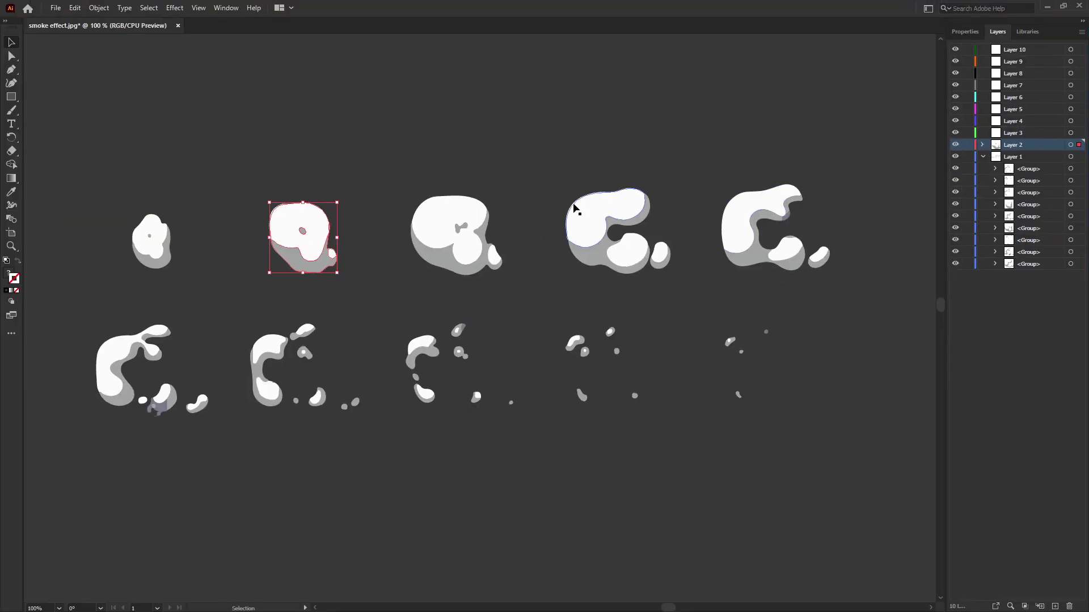
# Step: Move the third and fourth frames' groups into Layers 3 and 4, then select the fifth frame
pyautogui.click(482, 205)
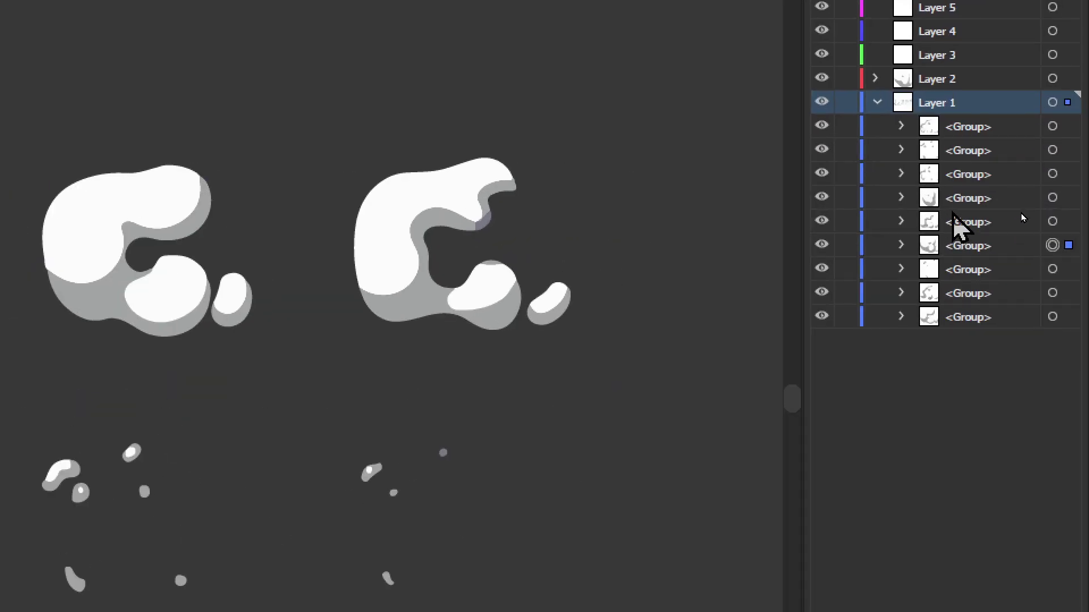
pyautogui.moveTo(972, 253); pyautogui.dragTo(958, 78)
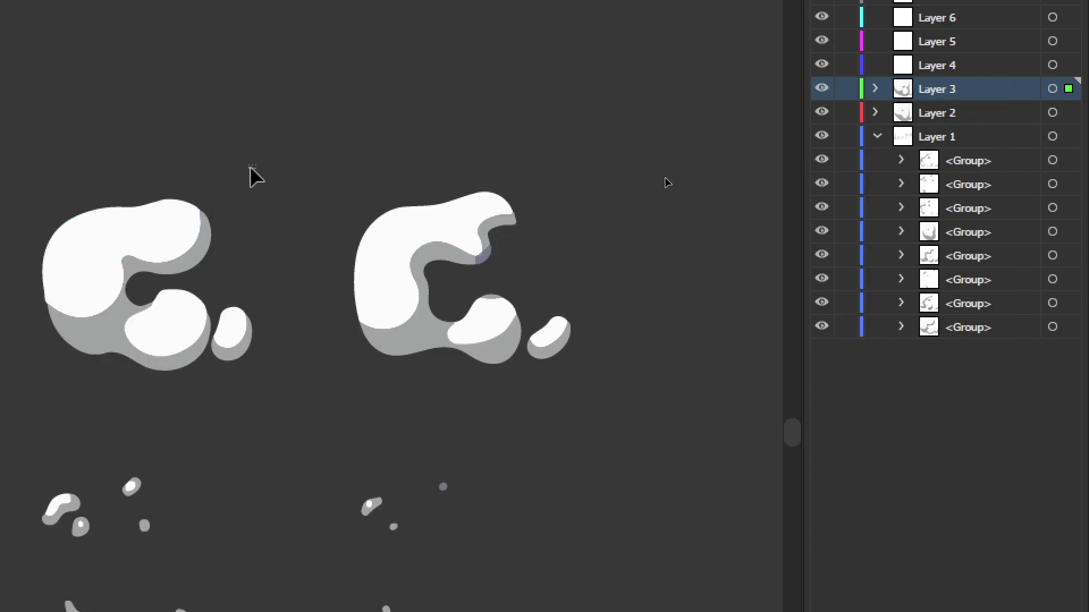
pyautogui.click(216, 227)
pyautogui.moveTo(968, 329); pyautogui.dragTo(959, 78)
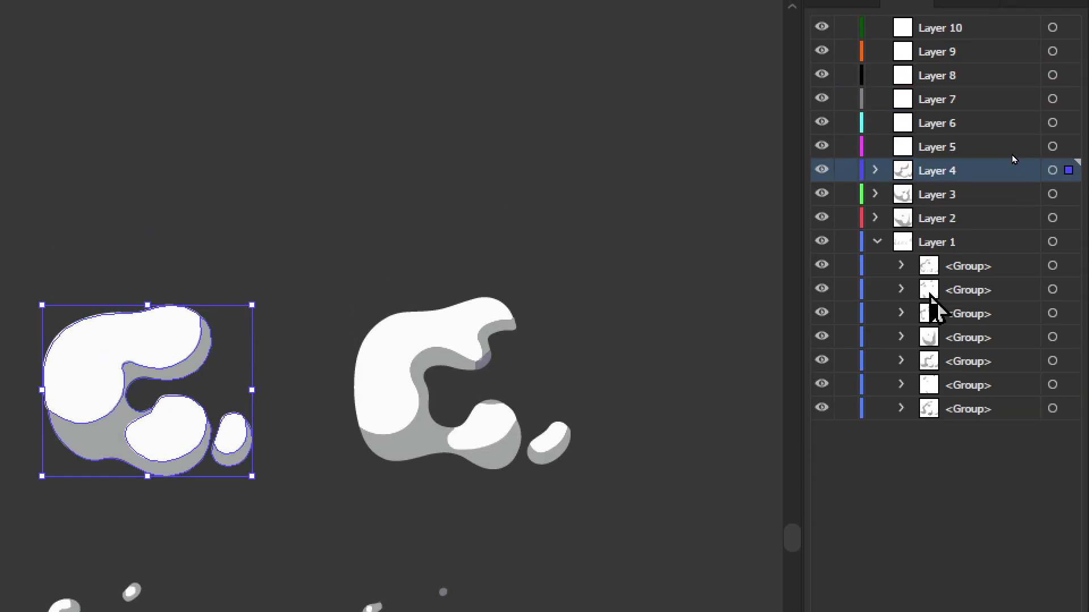
pyautogui.moveTo(863, 151); pyautogui.dragTo(764, 267)
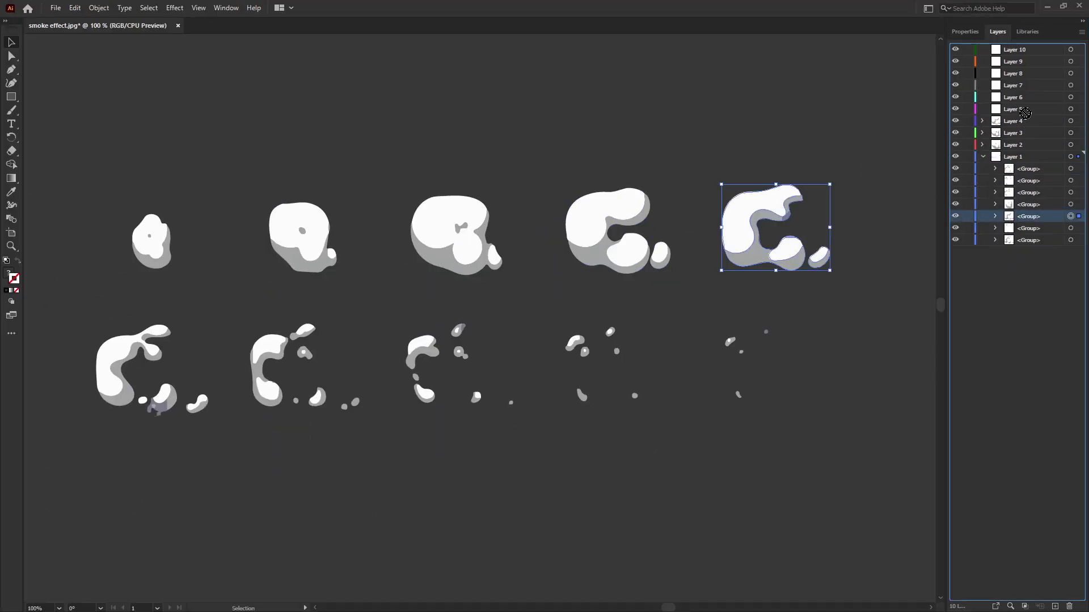
# Step: Move the fifth and sixth smoke frame groups into Layers 5 and 6
pyautogui.moveTo(1031, 220); pyautogui.dragTo(1021, 110)
pyautogui.moveTo(235, 347); pyautogui.dragTo(170, 391)
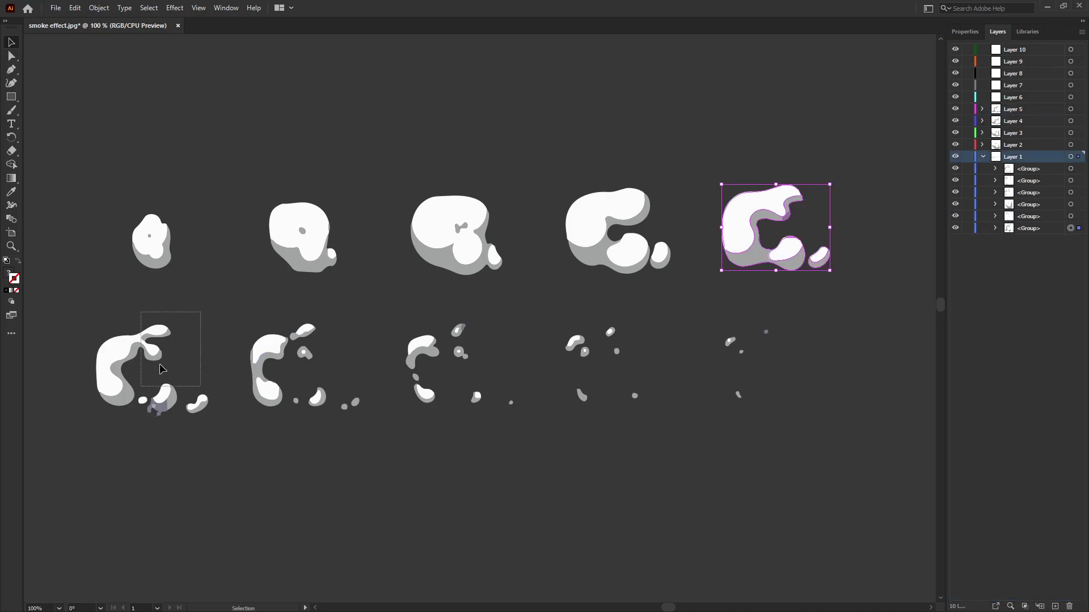
pyautogui.moveTo(1024, 229); pyautogui.dragTo(1013, 101)
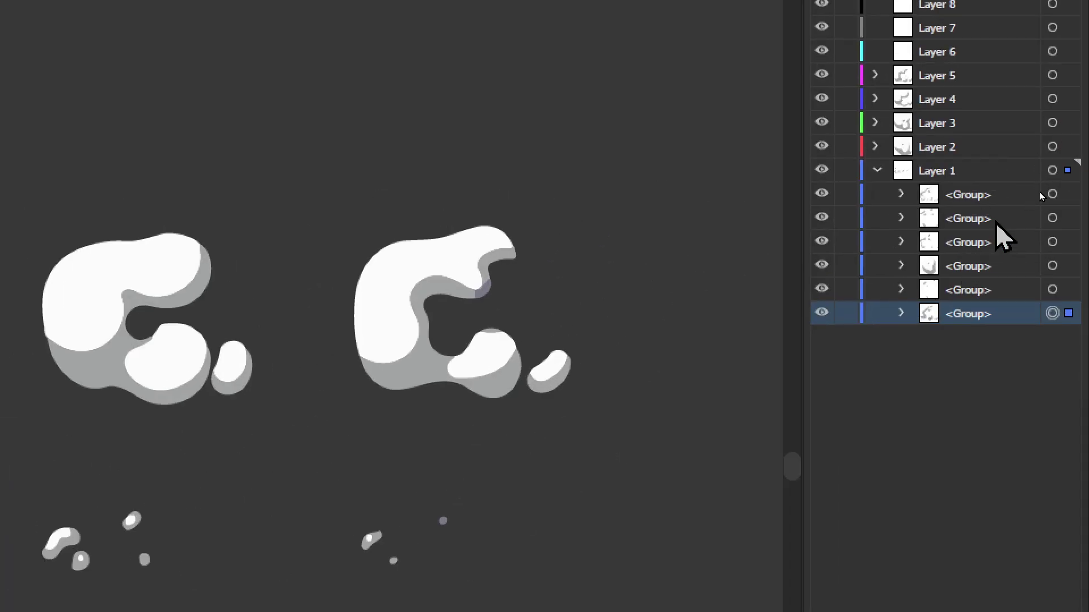
pyautogui.moveTo(967, 314); pyautogui.dragTo(939, 119)
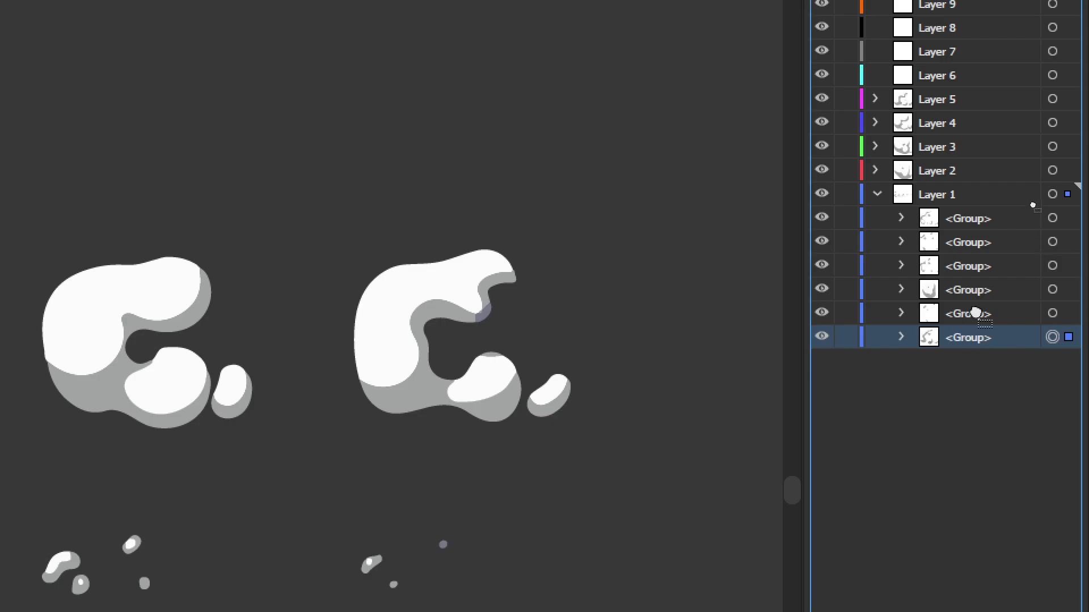
pyautogui.moveTo(942, 126)
pyautogui.mouseDown()
pyautogui.moveTo(957, 75)
pyautogui.moveTo(964, 85)
pyautogui.mouseUp()
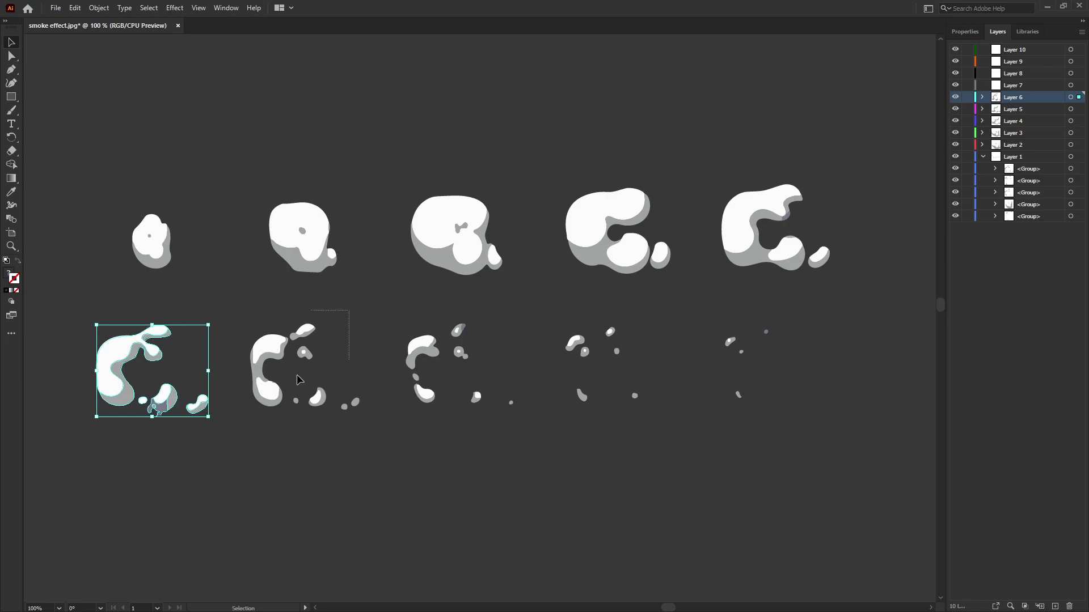
# Step: Move the remaining four bottom-row frame groups into Layers 7, 8, 9 and 10
pyautogui.click(272, 385)
pyautogui.moveTo(1029, 170); pyautogui.dragTo(1015, 86)
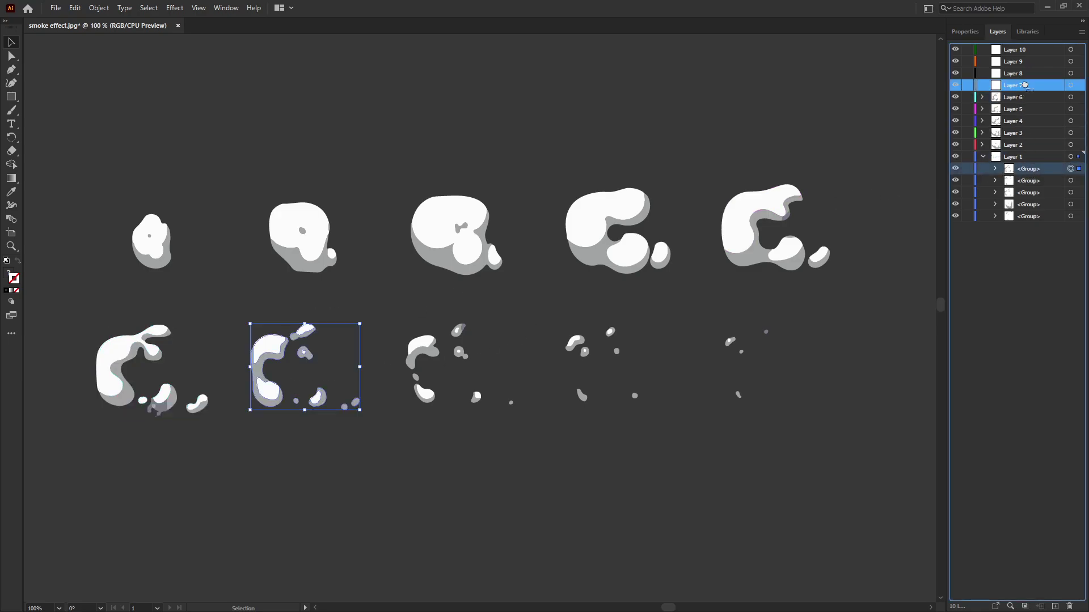
pyautogui.moveTo(500, 309); pyautogui.dragTo(445, 371)
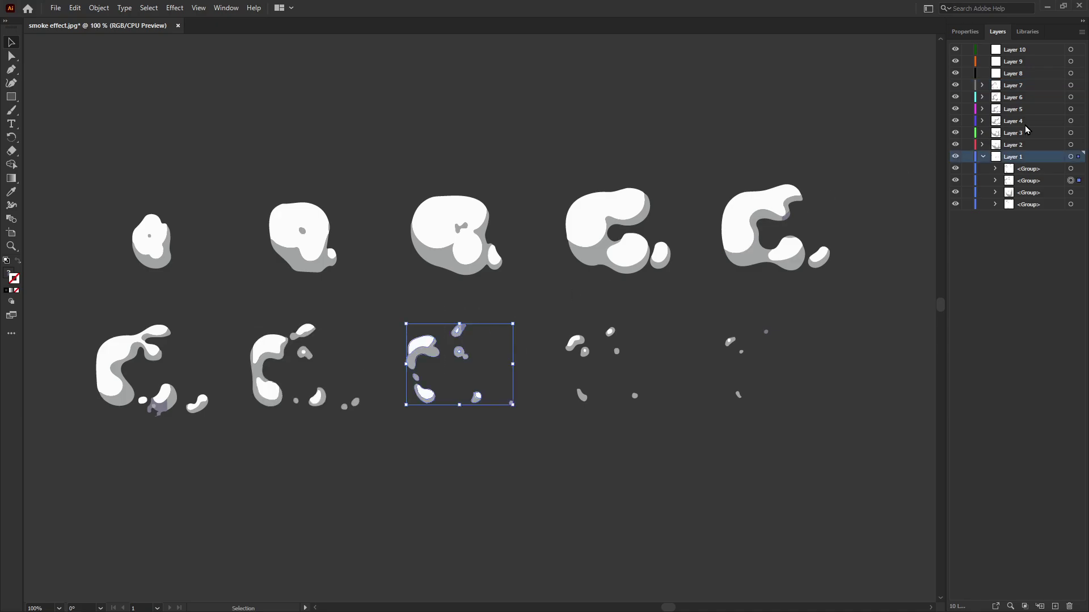
pyautogui.moveTo(1031, 181); pyautogui.dragTo(1024, 76)
pyautogui.moveTo(646, 320); pyautogui.dragTo(607, 352)
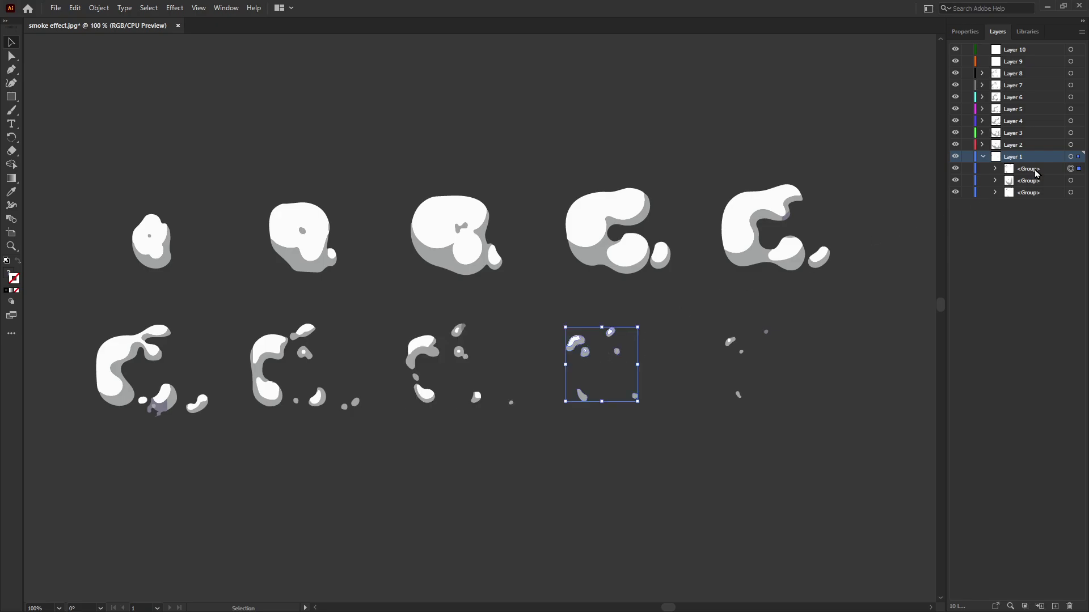
pyautogui.moveTo(1034, 175); pyautogui.dragTo(1025, 62)
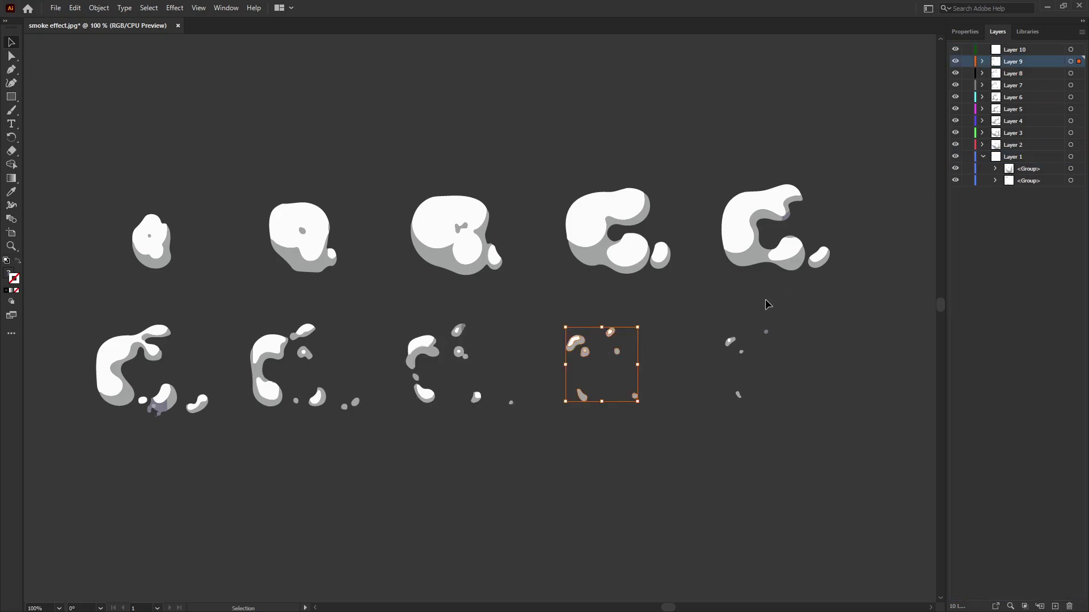
pyautogui.moveTo(812, 311); pyautogui.dragTo(726, 380)
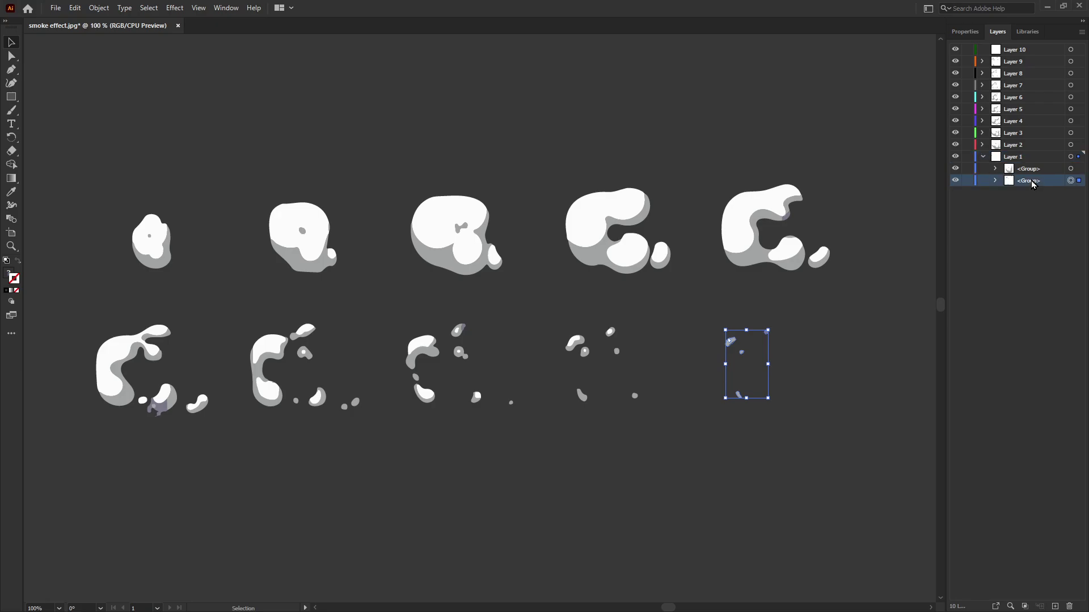
pyautogui.moveTo(1032, 180); pyautogui.dragTo(1036, 51)
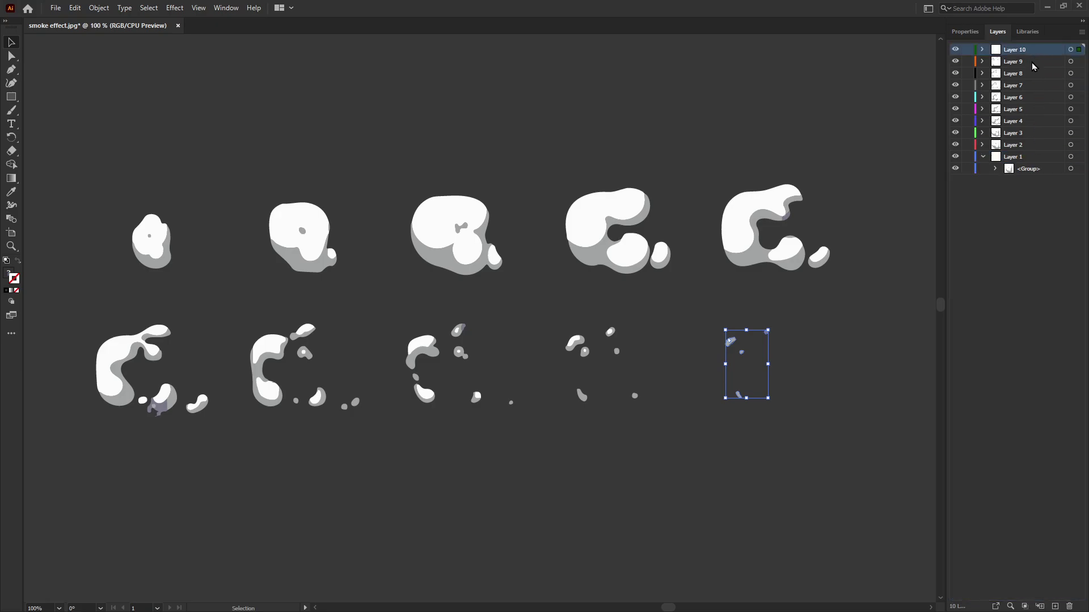
# Step: Expand Layers 2 through 8 to confirm each holds one frame group
pyautogui.click(982, 144)
pyautogui.click(982, 132)
pyautogui.click(982, 120)
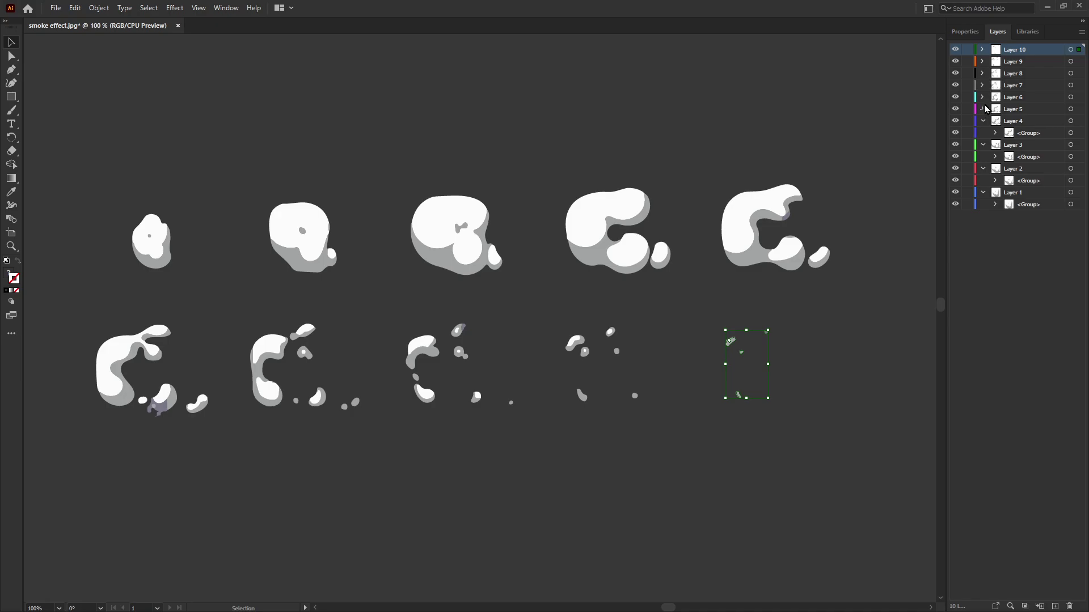
pyautogui.click(982, 109)
pyautogui.click(982, 97)
pyautogui.click(983, 85)
pyautogui.click(983, 73)
# Step: Zoom out and pan to show the artboard beside the ten frames, then marquee-select them all
pyautogui.click(983, 61)
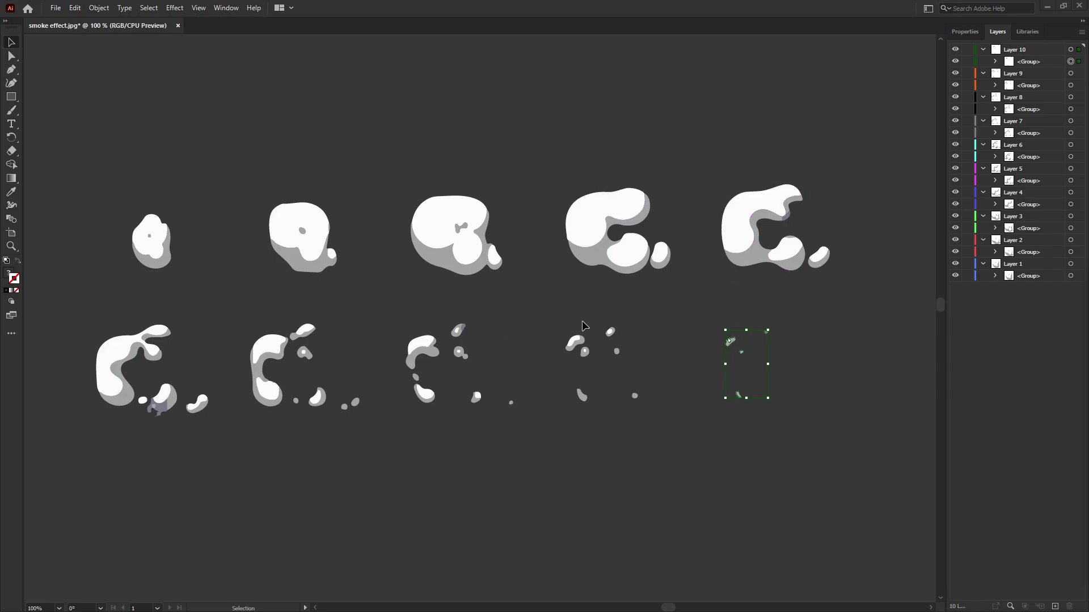
pyautogui.click(555, 299)
pyautogui.press('z')
pyautogui.keyDown('alt'); pyautogui.click(527, 313); pyautogui.keyUp('alt')
pyautogui.keyDown('alt'); pyautogui.click(496, 317); pyautogui.keyUp('alt')
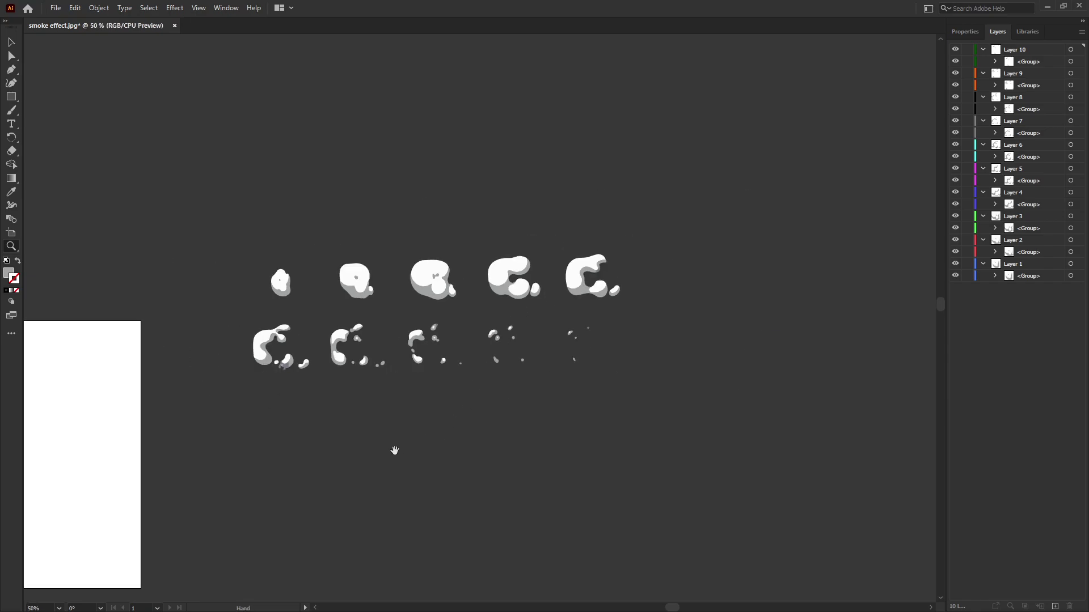
pyautogui.moveTo(393, 450); pyautogui.dragTo(646, 305)
pyautogui.press('v')
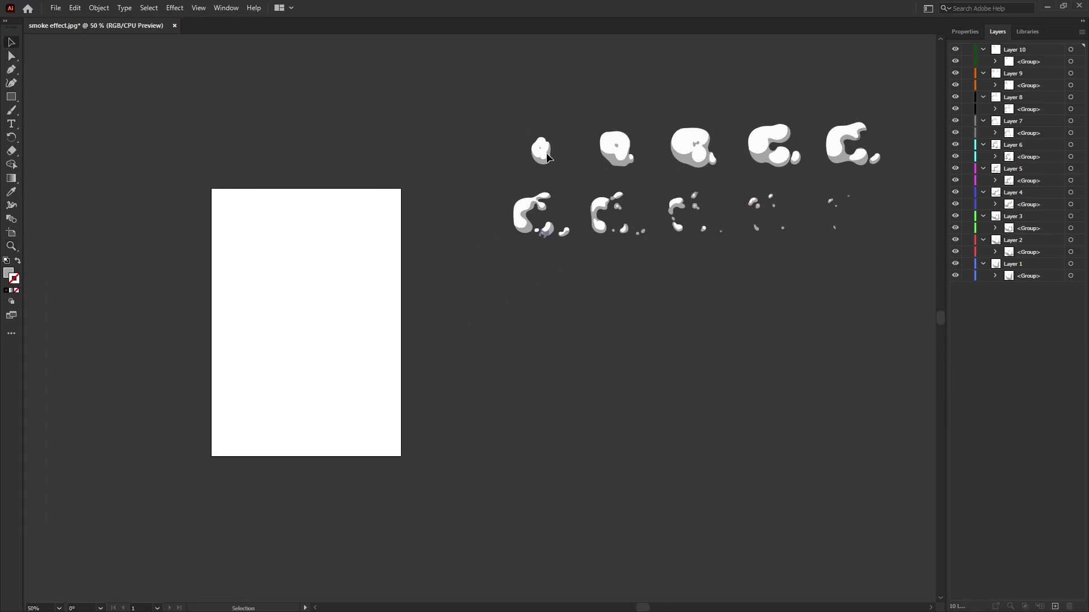
pyautogui.moveTo(454, 73); pyautogui.dragTo(899, 289)
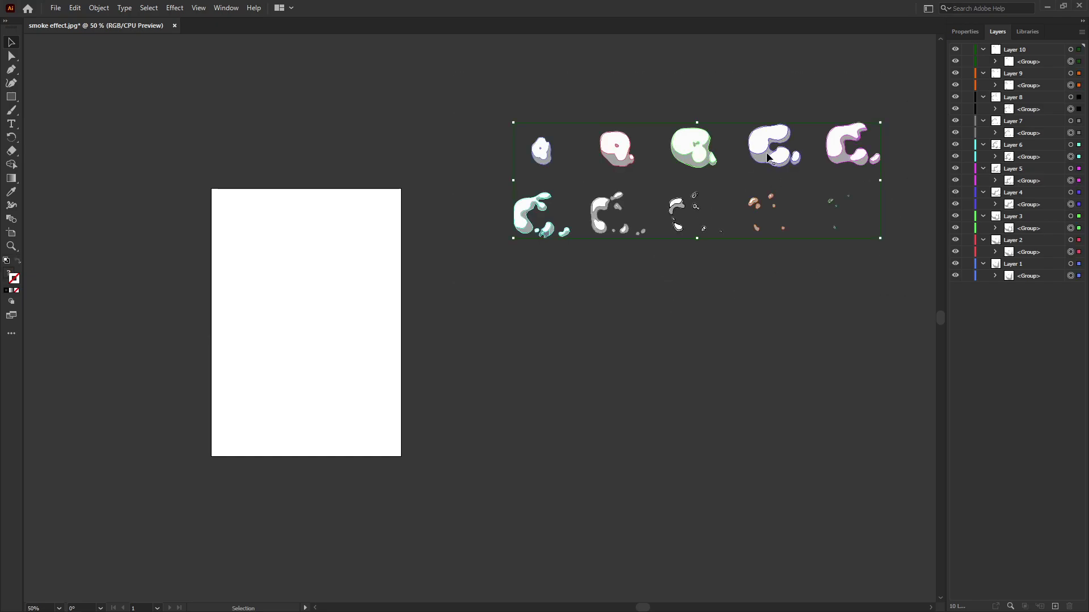
# Step: Reselect all ten smoke frames and show them in the Properties panel, 405.508 × 128.438 mm
pyautogui.click(664, 345)
pyautogui.moveTo(901, 102)
pyautogui.mouseDown()
pyautogui.moveTo(593, 258)
pyautogui.moveTo(491, 286)
pyautogui.moveTo(453, 279)
pyautogui.mouseUp()
pyautogui.moveTo(831, 182); pyautogui.dragTo(479, 284)
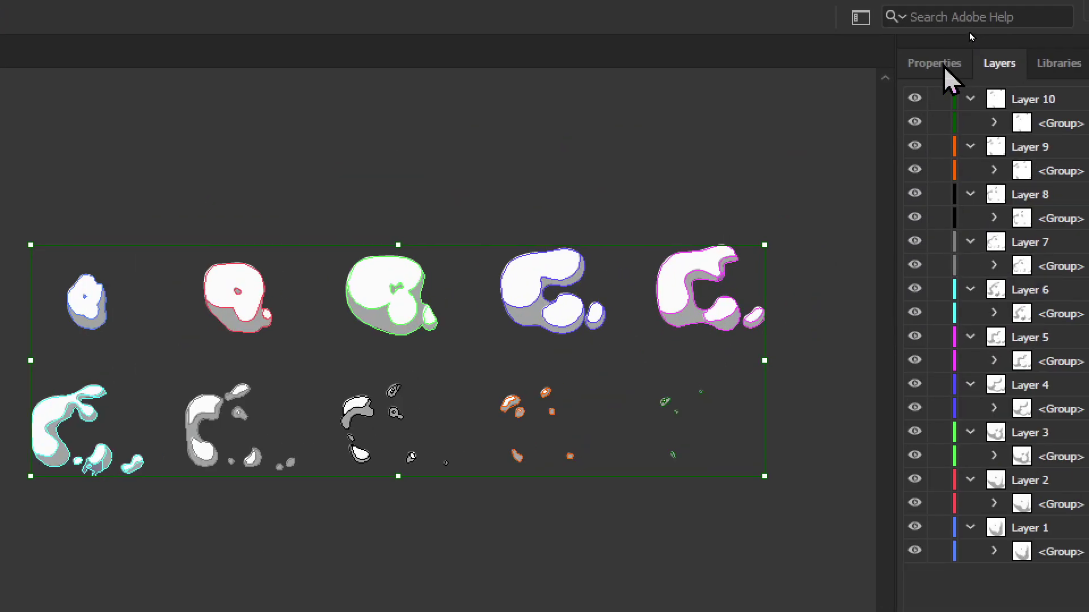
pyautogui.click(965, 33)
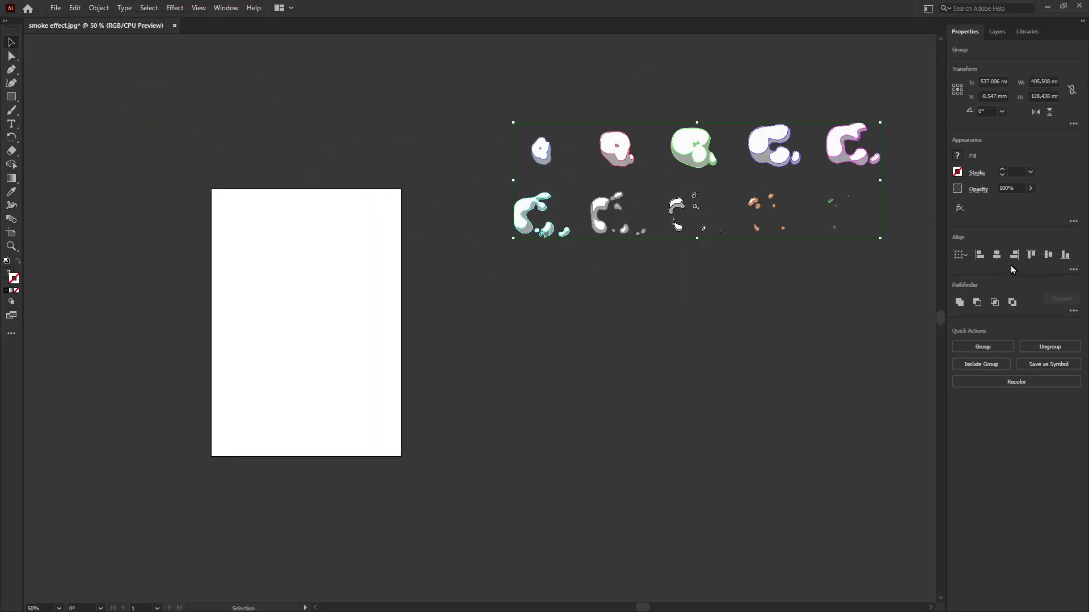
# Step: Apply Vertical Align Center to stack the frames, then drag the pile to the artboard's middle
pyautogui.click(1048, 255)
pyautogui.click(729, 242)
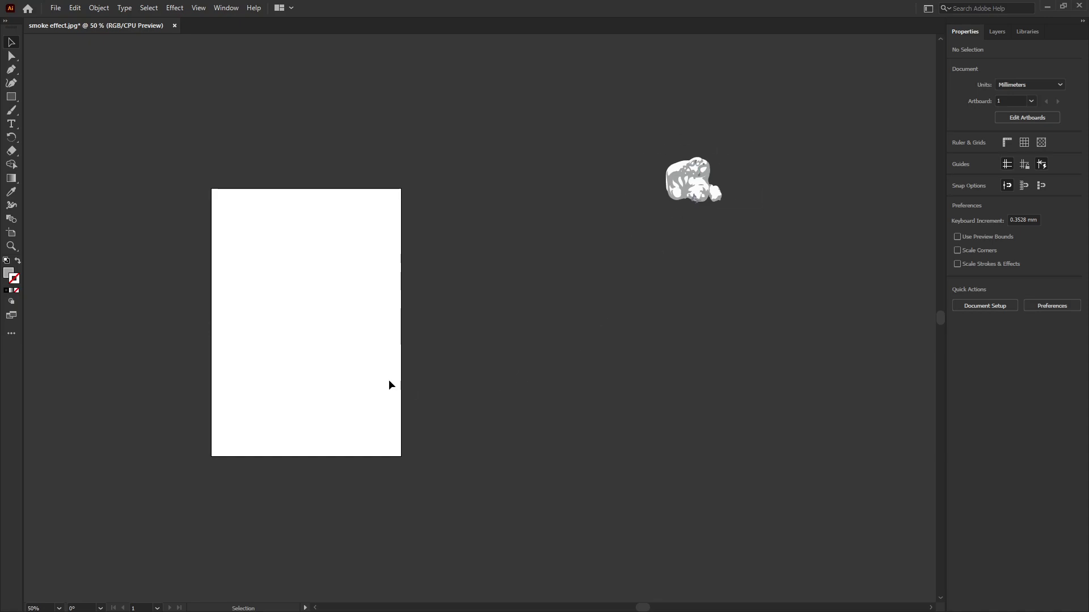
pyautogui.moveTo(776, 131); pyautogui.dragTo(602, 258)
pyautogui.moveTo(694, 187)
pyautogui.mouseDown()
pyautogui.moveTo(407, 327)
pyautogui.moveTo(315, 324)
pyautogui.mouseUp()
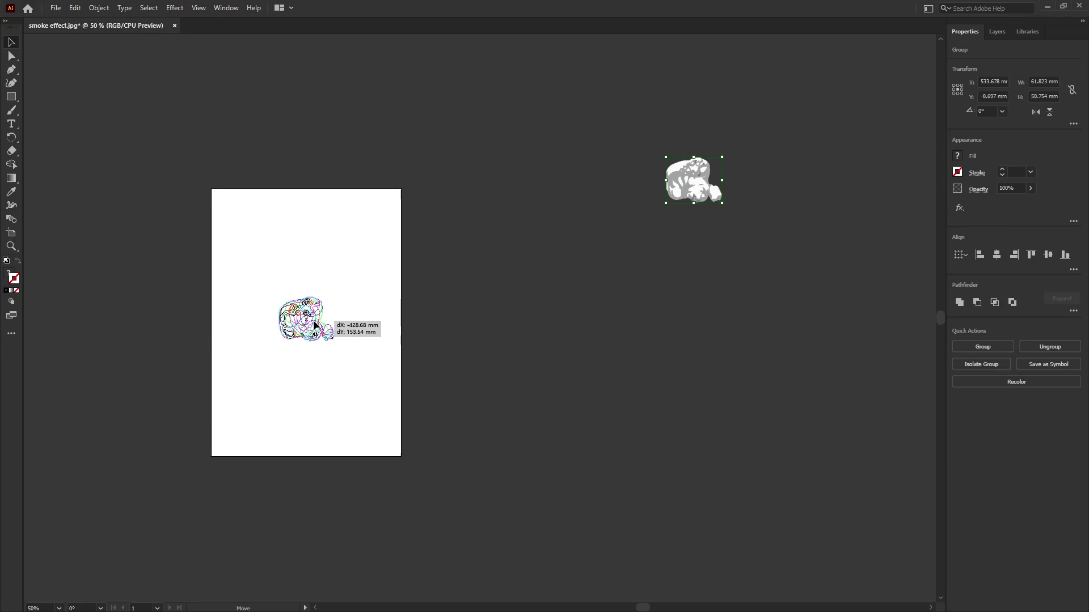
pyautogui.moveTo(314, 321); pyautogui.dragTo(313, 324)
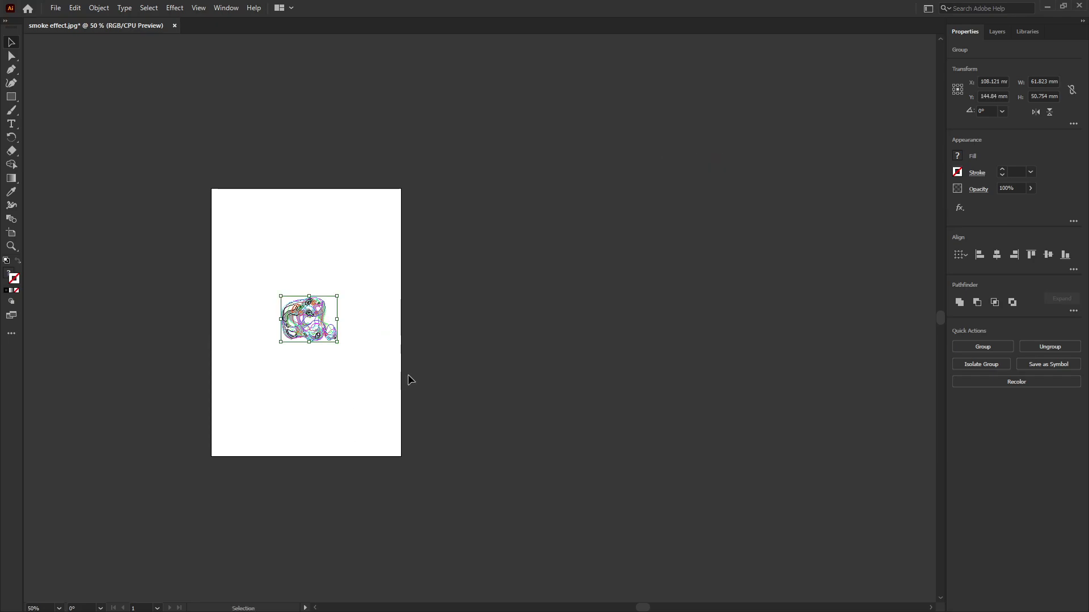
# Step: Recentre the view on the artboard and reselect the roughly 61.8 × 50.8 mm smoke pile
pyautogui.moveTo(408, 375); pyautogui.dragTo(664, 287)
pyautogui.moveTo(760, 158); pyautogui.dragTo(712, 184)
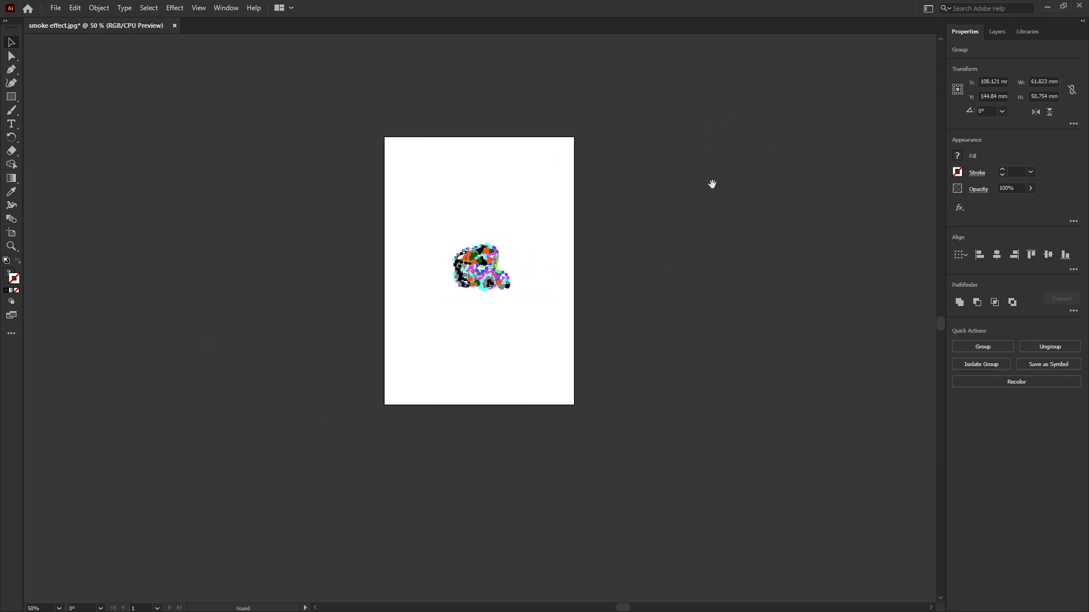
pyautogui.press('ctrl')
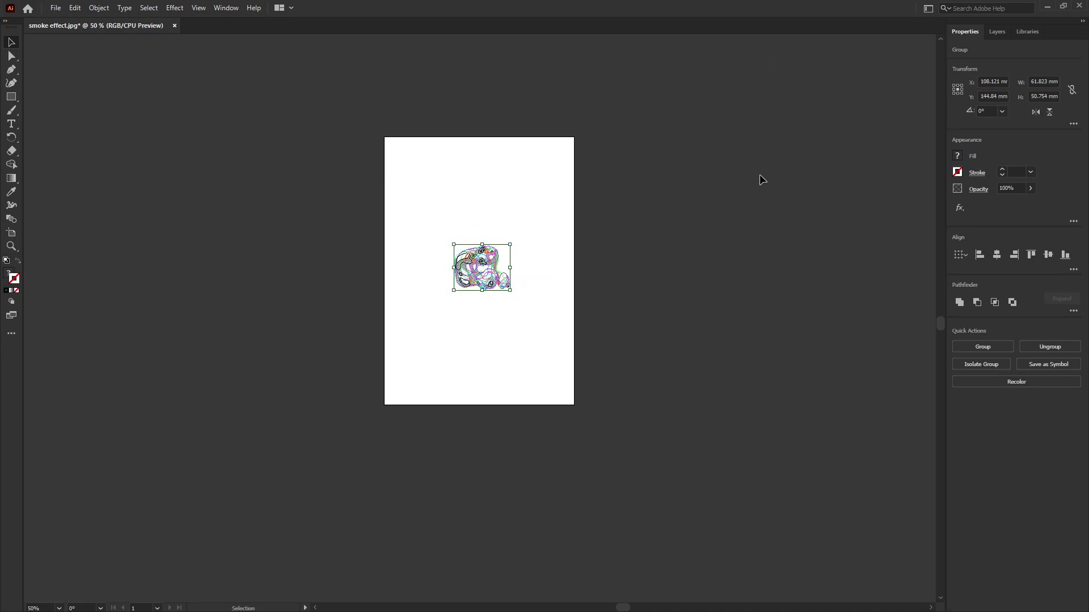
pyautogui.click(559, 348)
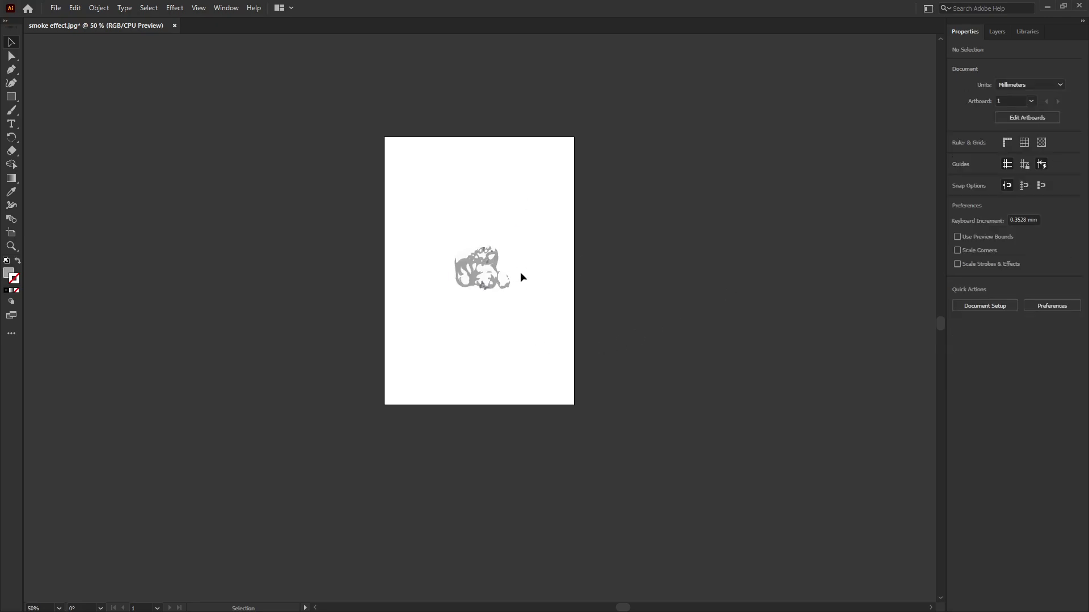
pyautogui.moveTo(548, 286); pyautogui.dragTo(478, 261)
pyautogui.click(631, 212)
pyautogui.moveTo(384, 135); pyautogui.dragTo(573, 409)
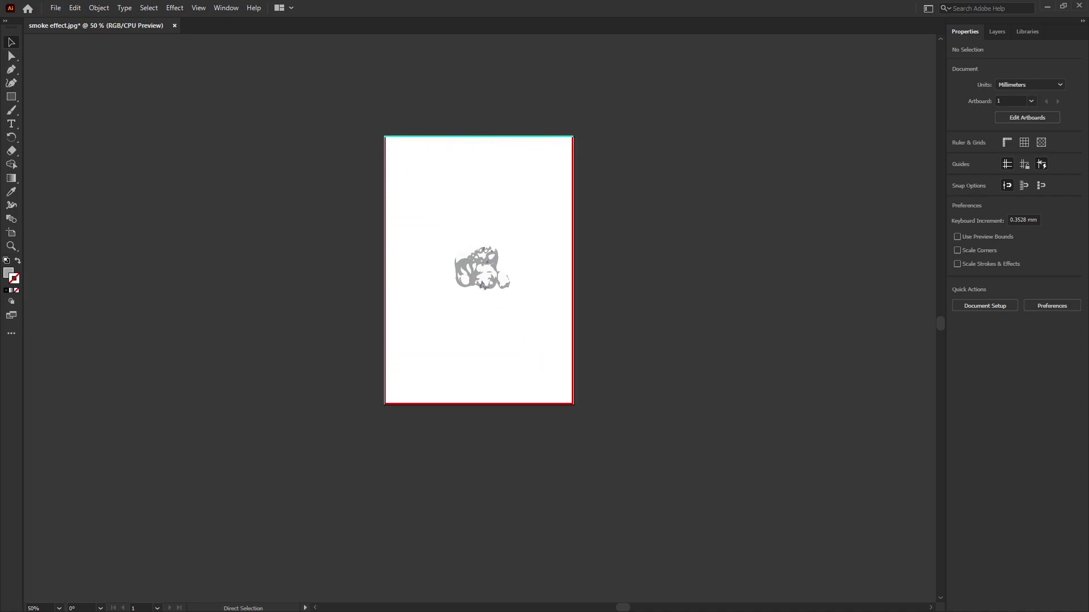
pyautogui.click(602, 463)
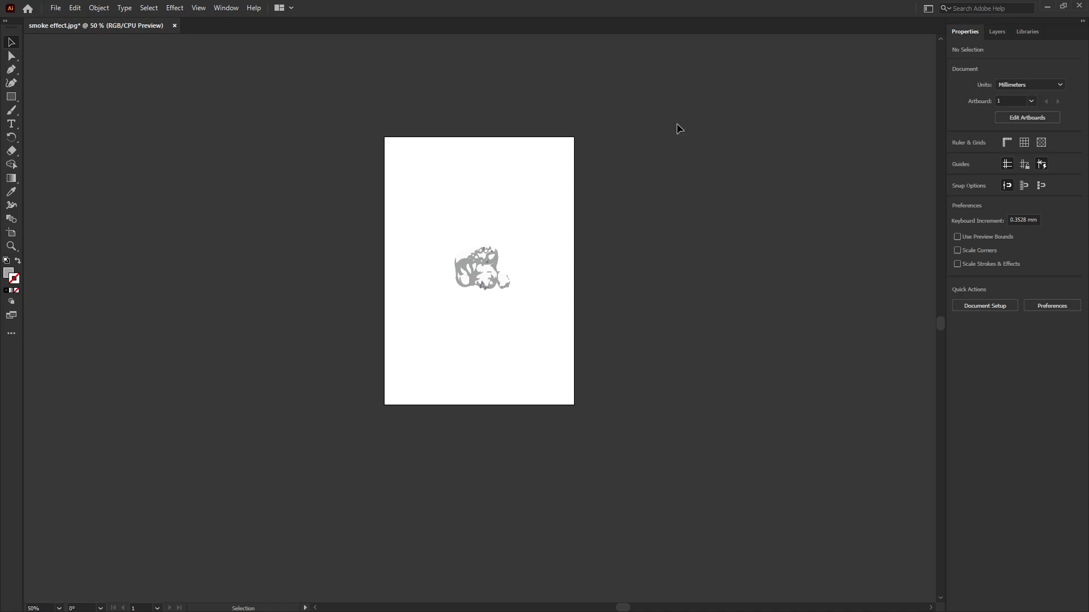
pyautogui.click(1036, 121)
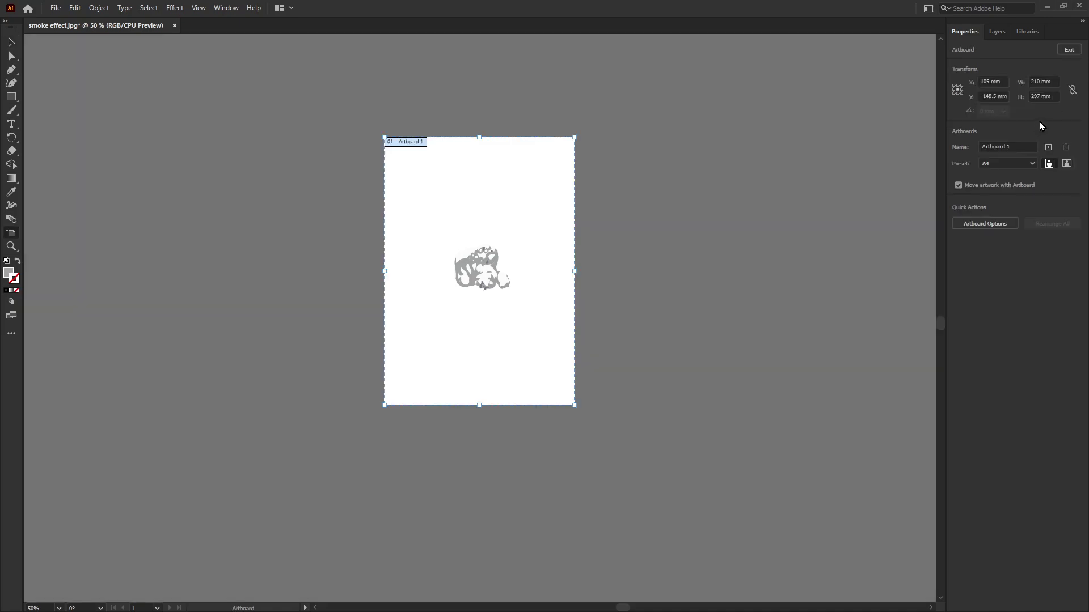
pyautogui.press('Escape')
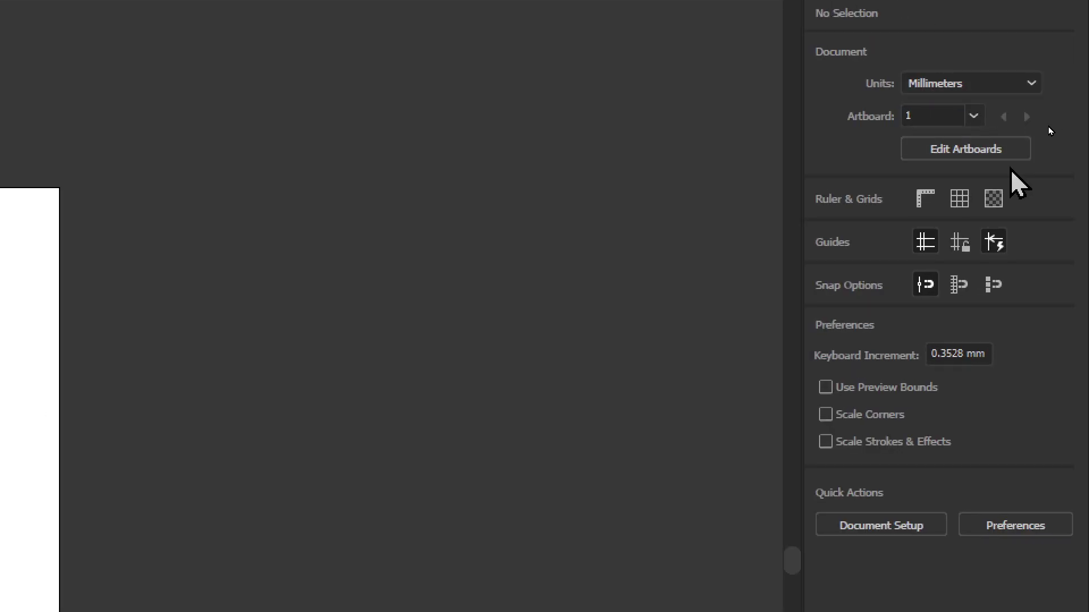
pyautogui.click(1037, 121)
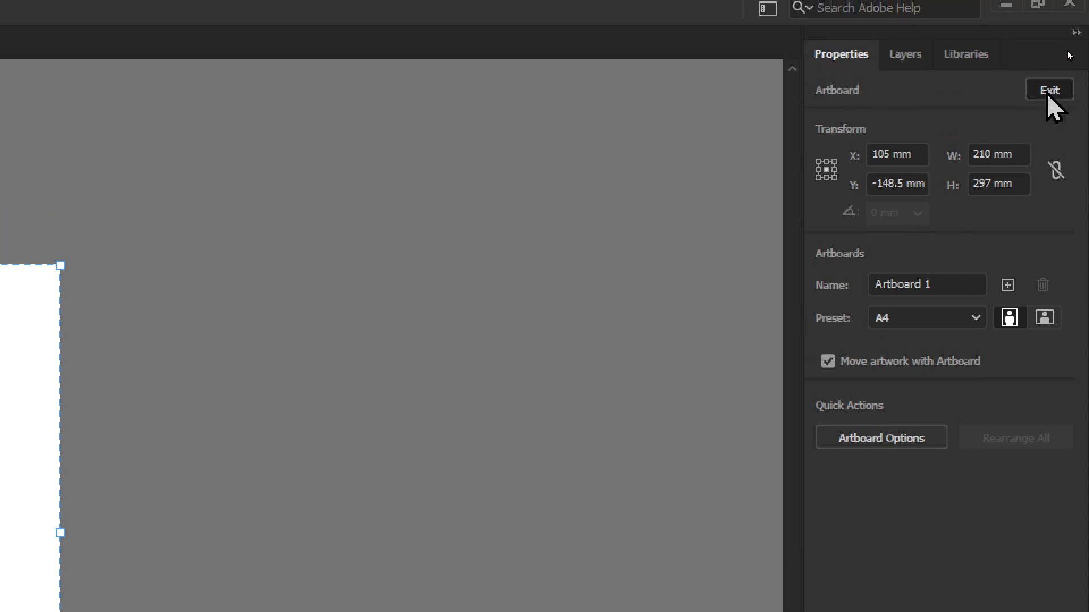
pyautogui.click(1048, 93)
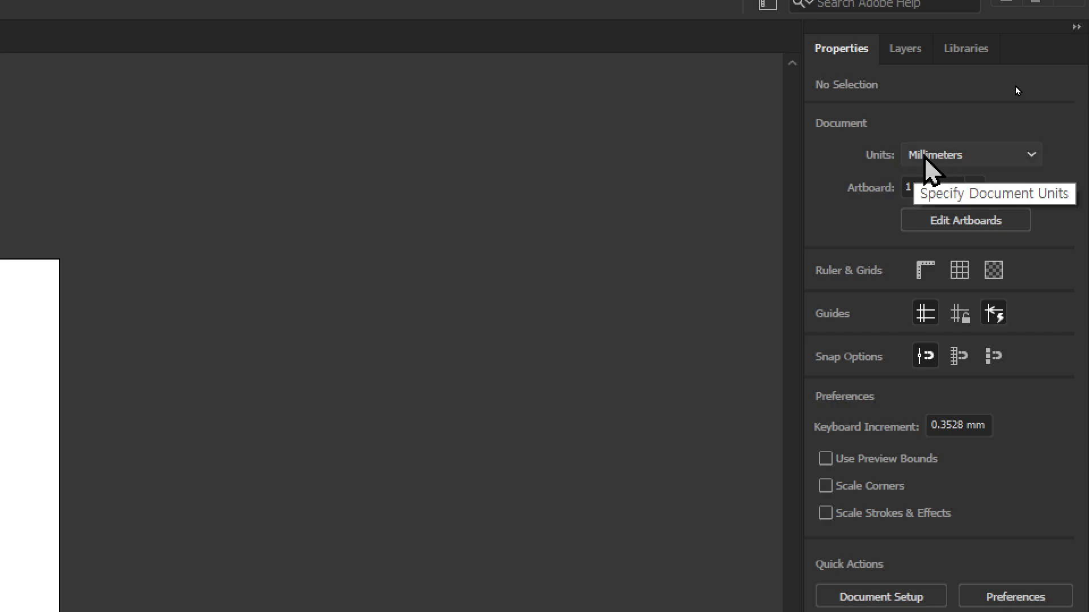
# Step: Change the document units from millimetres to pixels in Properties > Document
pyautogui.click(982, 158)
pyautogui.click(970, 179)
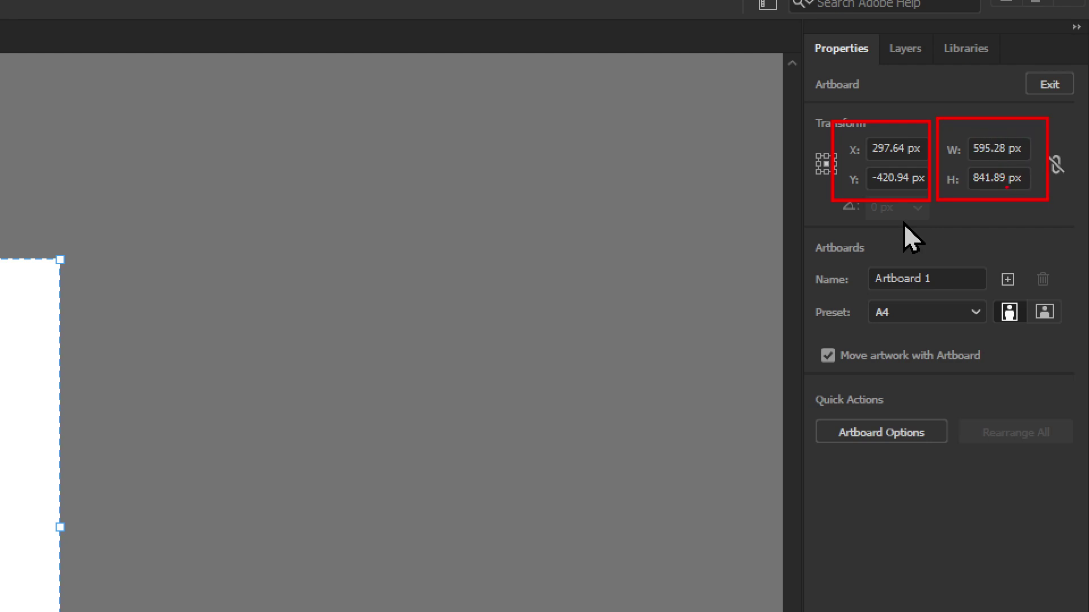
# Step: Set the artboard width and height to 500 px, then exit artboard editing
pyautogui.click(993, 148)
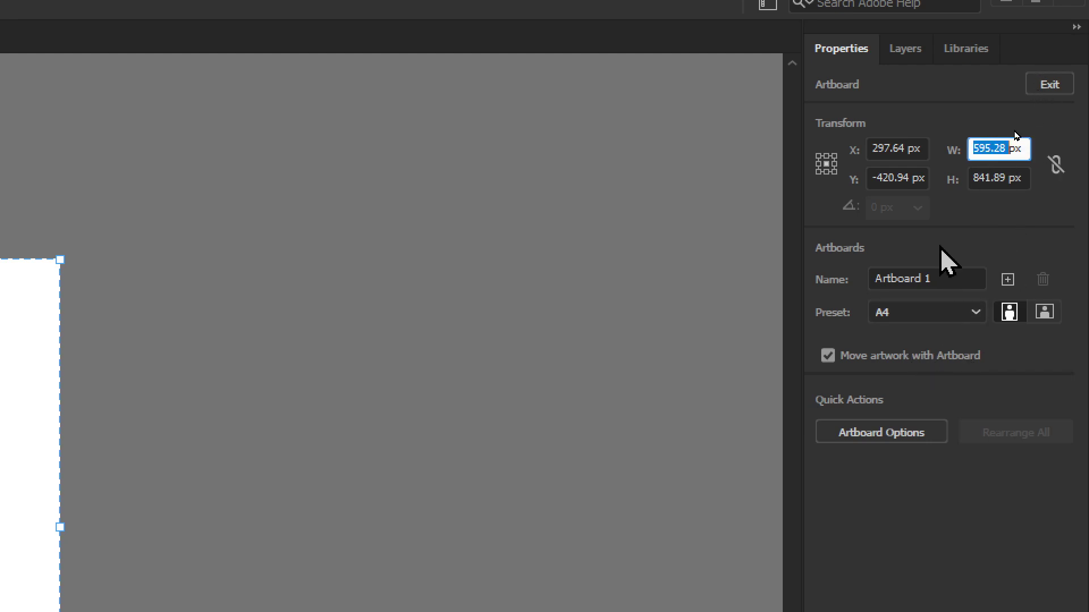
pyautogui.write('500')
pyautogui.press('Tab')
pyautogui.write('50')
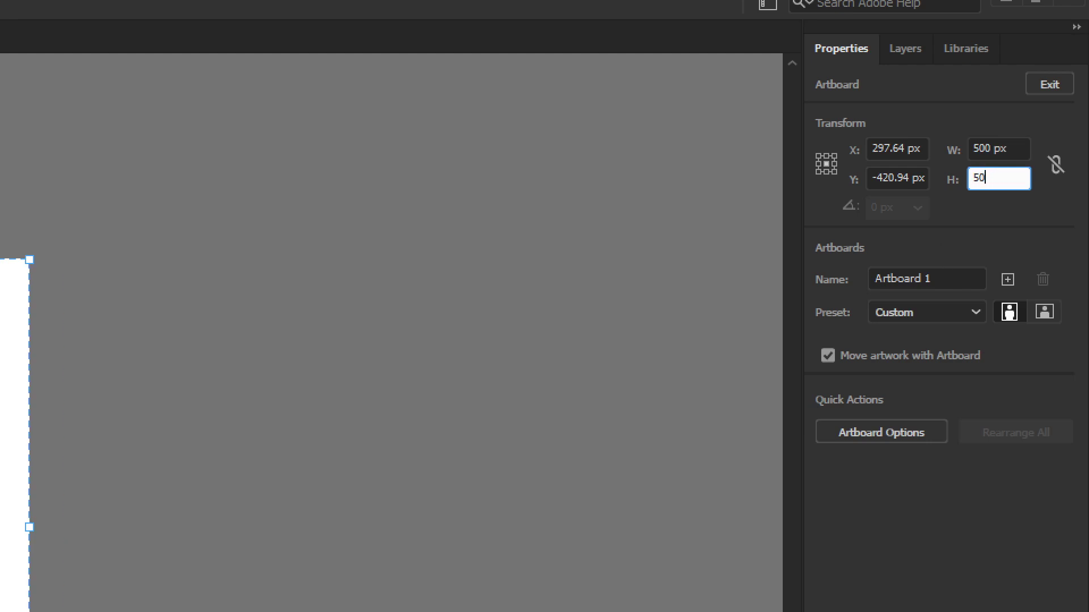
pyautogui.write('0')
pyautogui.press('Tab')
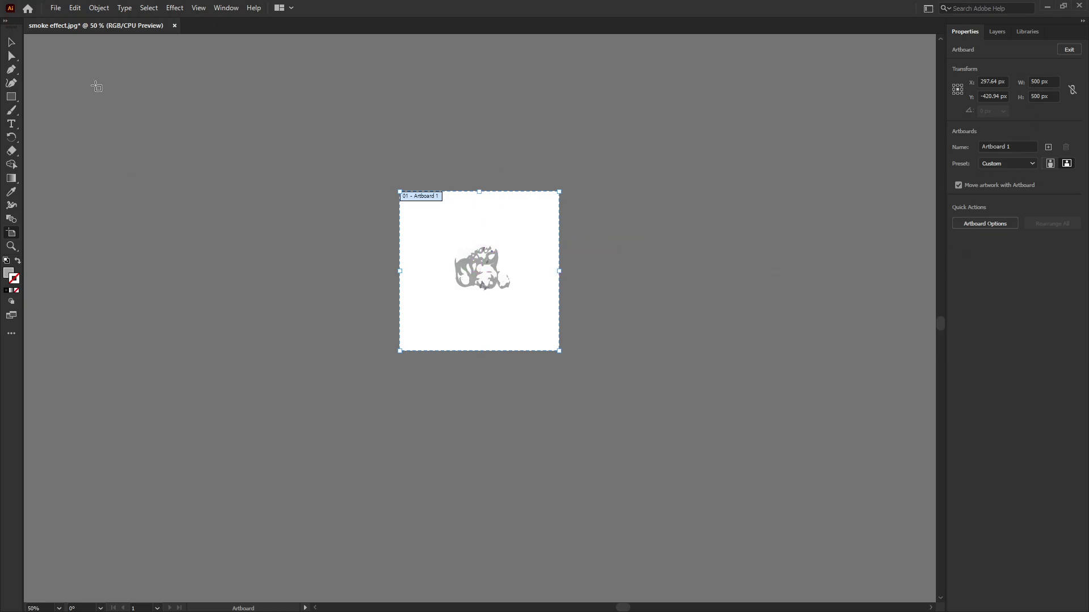
pyautogui.click(10, 44)
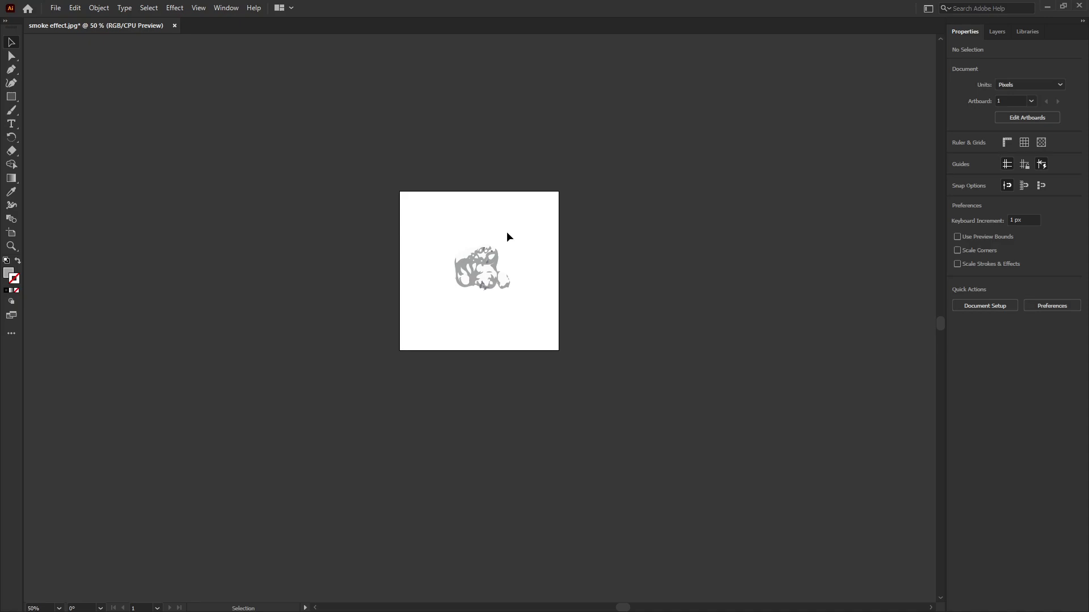
# Step: Select the stacked smoke pile and drag it slightly left
pyautogui.moveTo(559, 233); pyautogui.dragTo(352, 357)
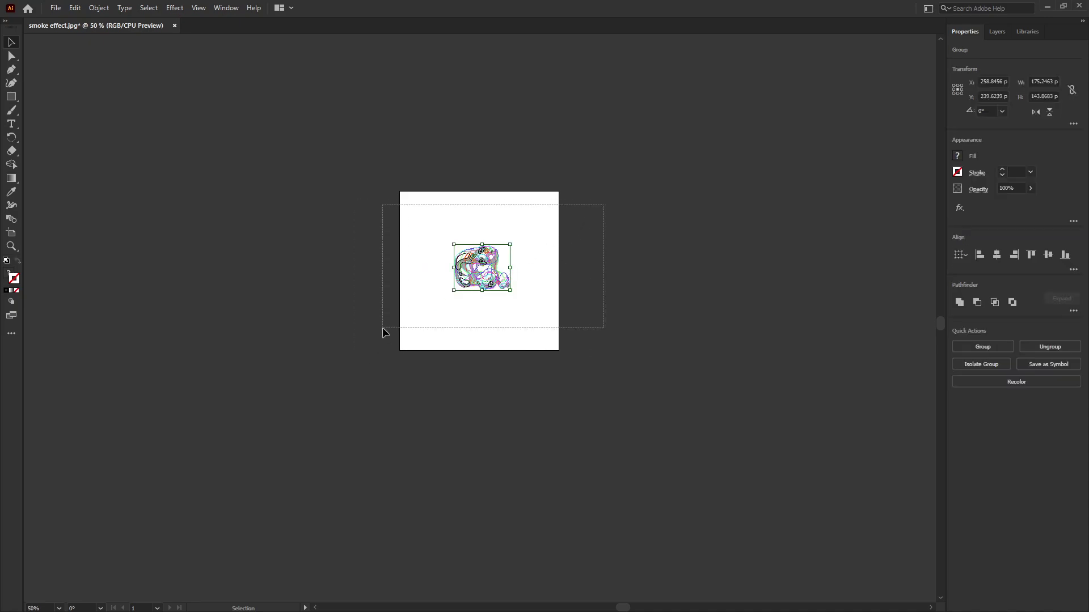
pyautogui.moveTo(604, 205); pyautogui.dragTo(382, 328)
pyautogui.moveTo(649, 218); pyautogui.dragTo(389, 328)
pyautogui.moveTo(622, 210); pyautogui.dragTo(395, 330)
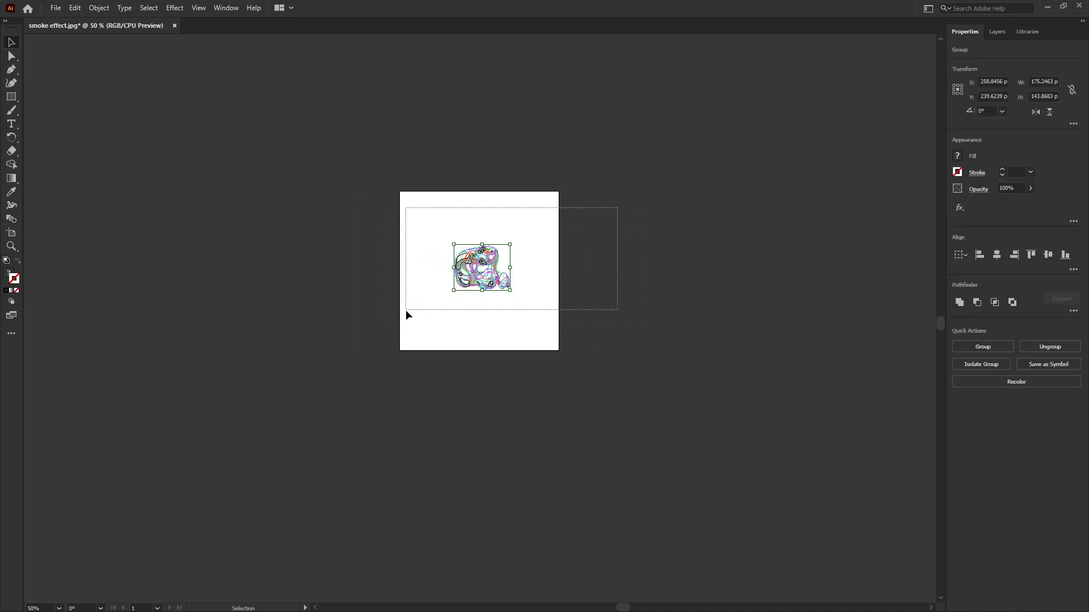
pyautogui.moveTo(488, 276)
pyautogui.mouseDown()
pyautogui.moveTo(299, 278)
pyautogui.moveTo(496, 276)
pyautogui.moveTo(464, 256)
pyautogui.mouseUp()
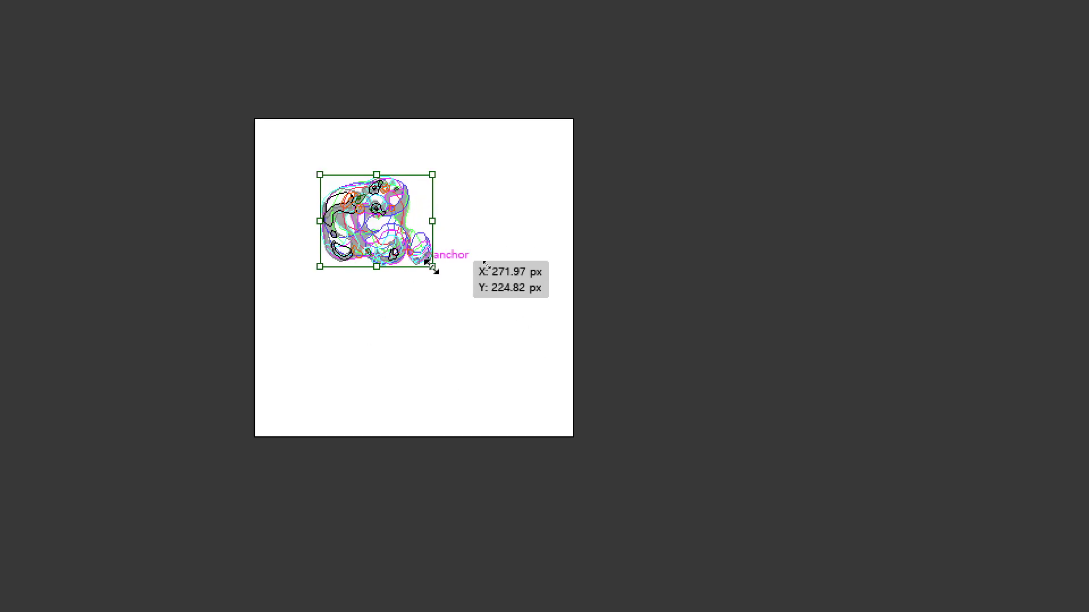
# Step: Resize the smoke pile to about 371 × 304 px, centre it, deselect, and leave full screen
pyautogui.moveTo(432, 266); pyautogui.dragTo(546, 380)
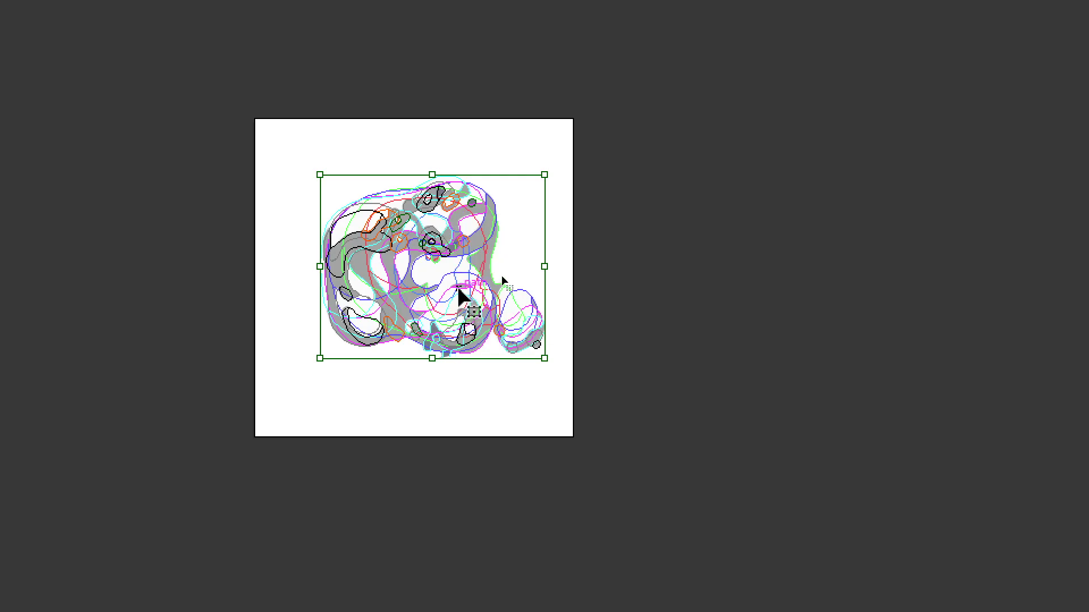
pyautogui.moveTo(461, 289)
pyautogui.mouseDown()
pyautogui.moveTo(442, 300)
pyautogui.moveTo(448, 316)
pyautogui.mouseUp()
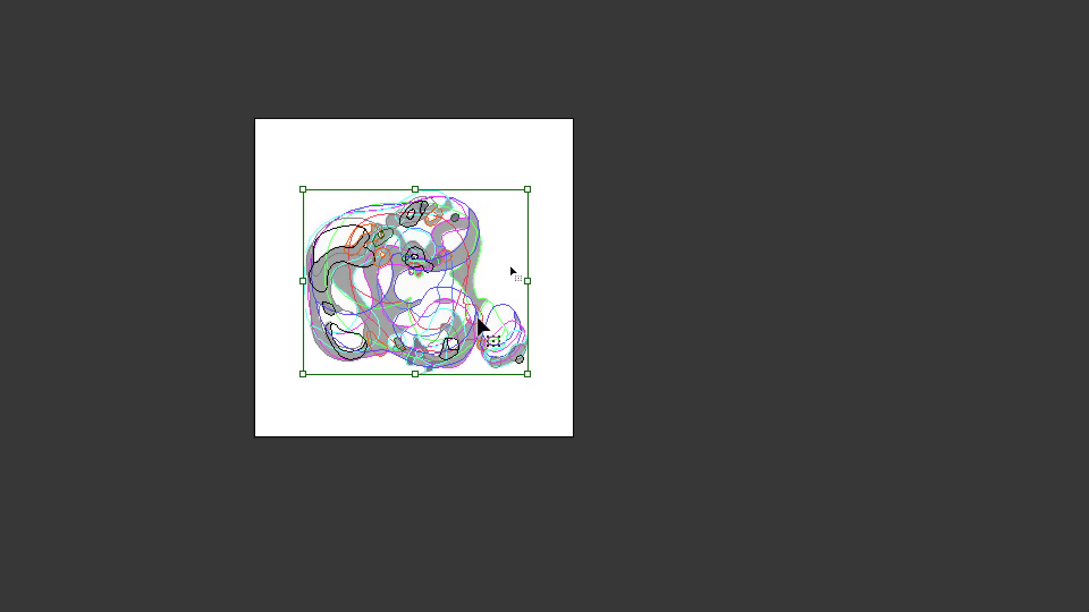
pyautogui.moveTo(527, 189); pyautogui.dragTo(542, 178)
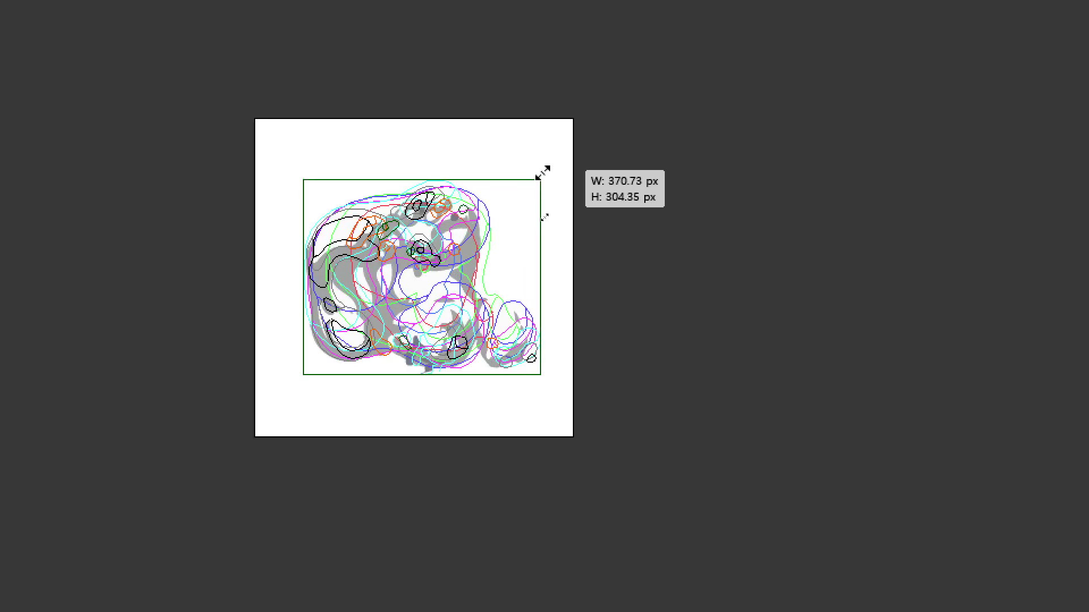
pyautogui.moveTo(423, 354)
pyautogui.mouseDown()
pyautogui.moveTo(408, 355)
pyautogui.moveTo(436, 324)
pyautogui.mouseUp()
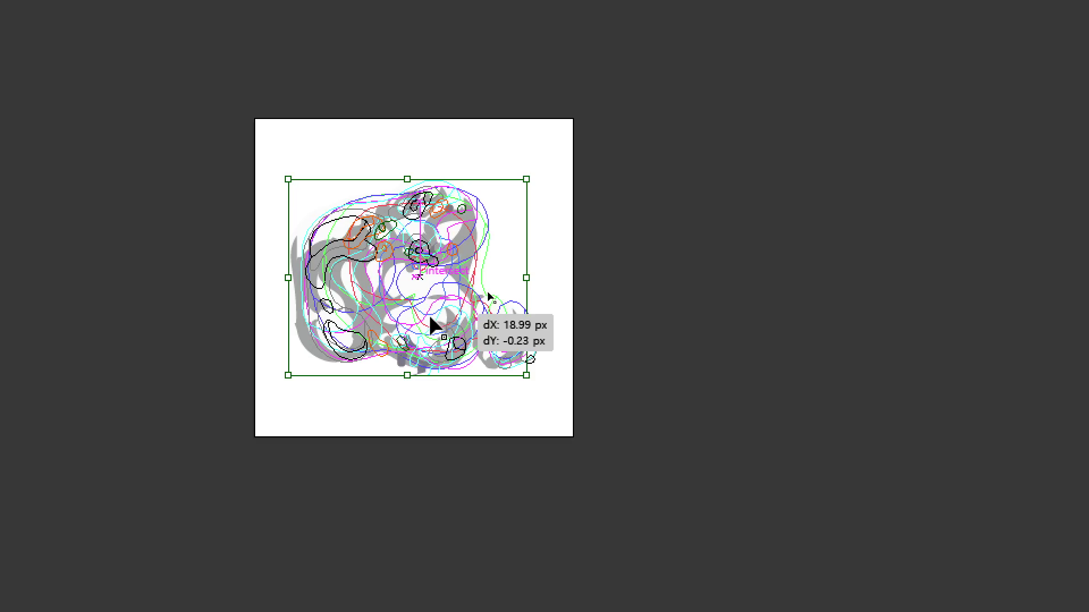
pyautogui.click(693, 313)
pyautogui.press('f')
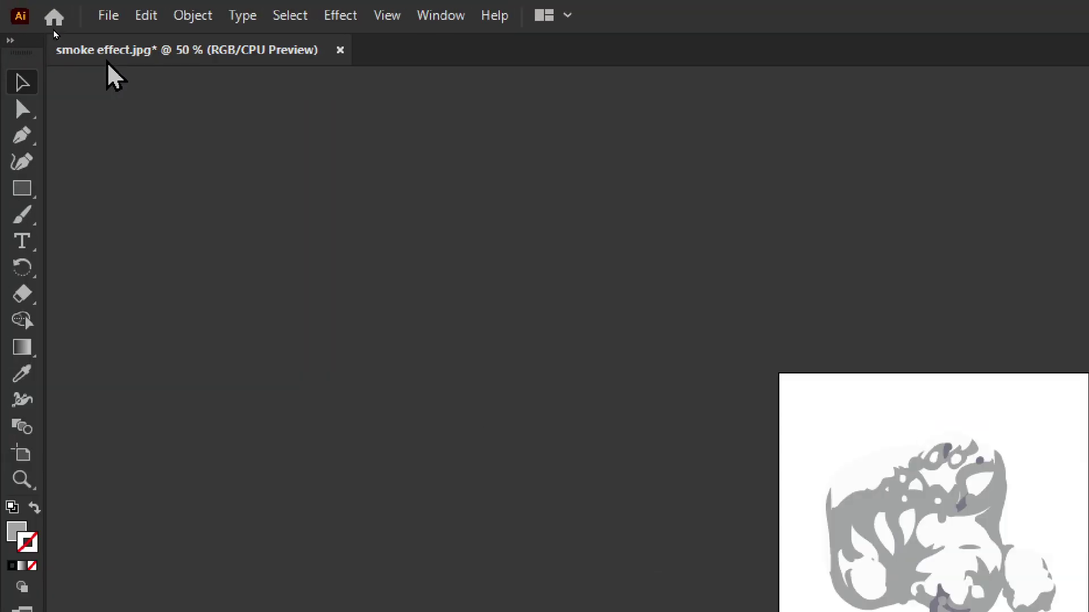
# Step: Start File > Save and browse the local disks to drive D:
pyautogui.click(57, 10)
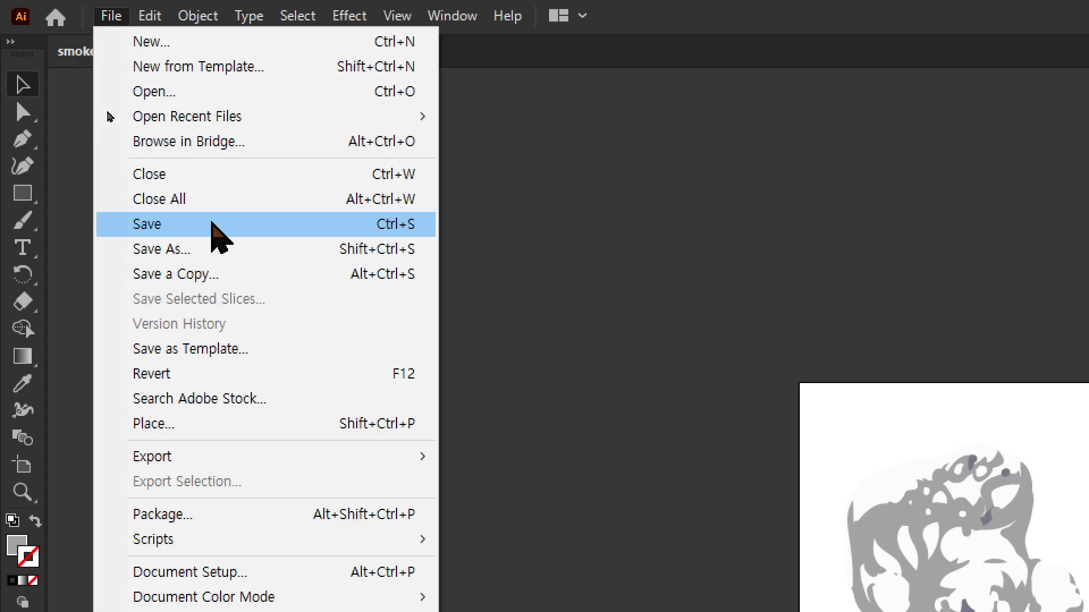
pyautogui.click(192, 224)
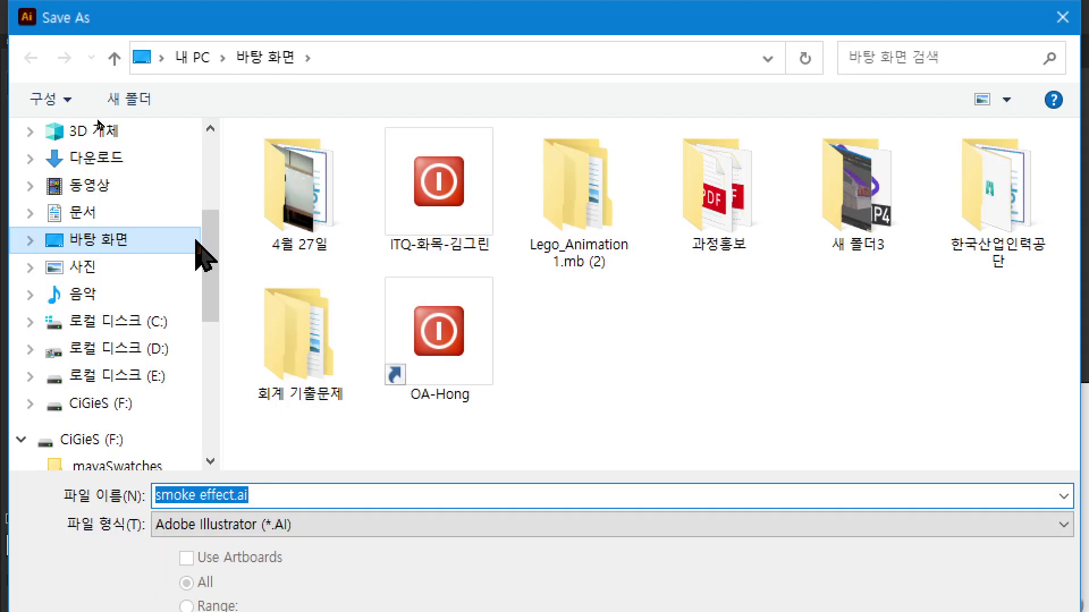
pyautogui.click(116, 396)
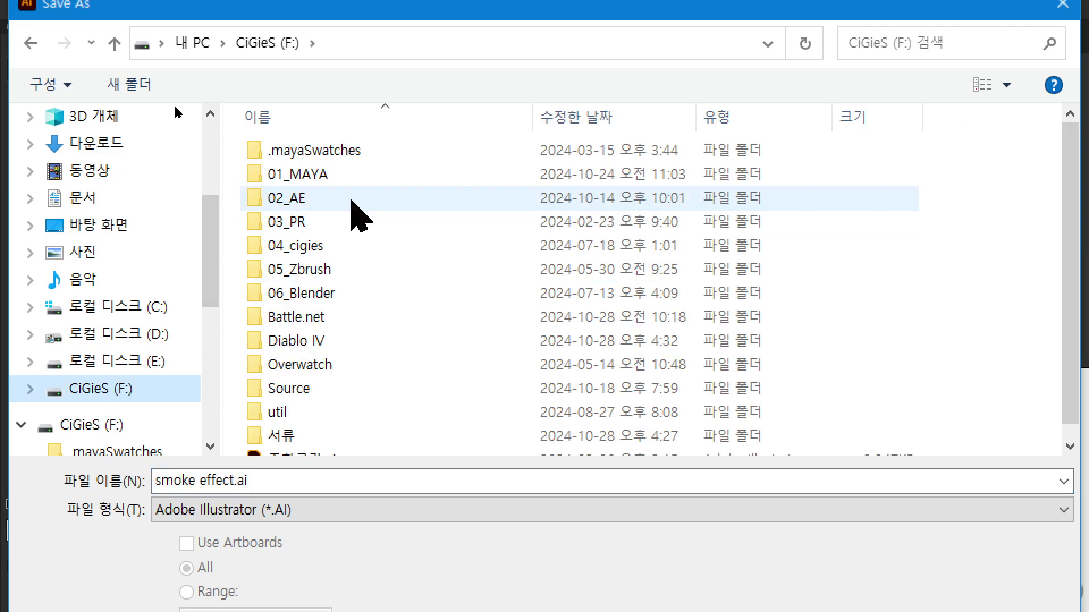
pyautogui.click(108, 362)
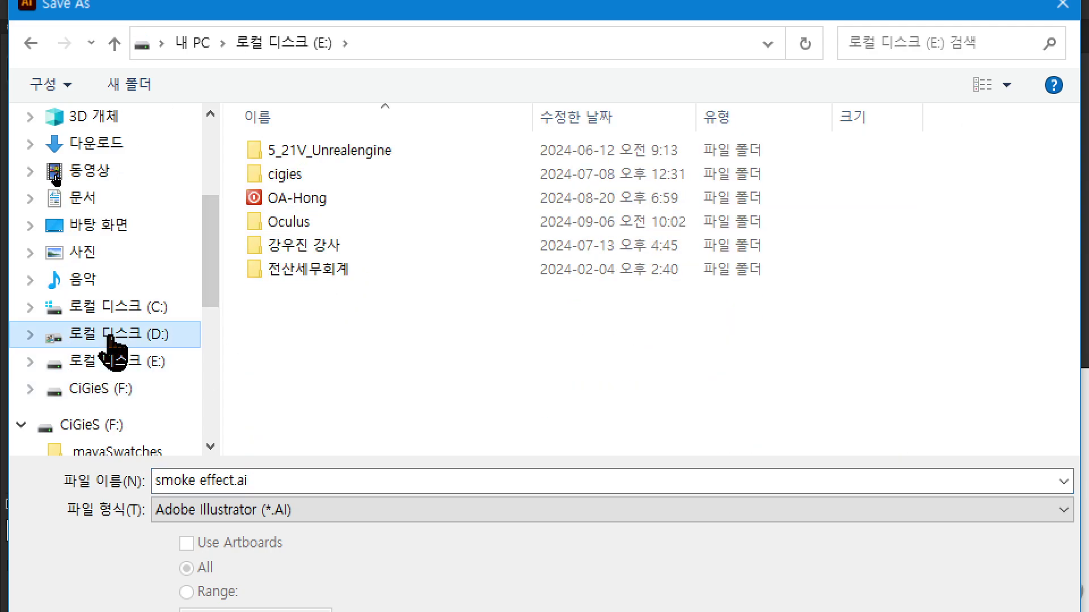
pyautogui.click(111, 340)
pyautogui.click(150, 362)
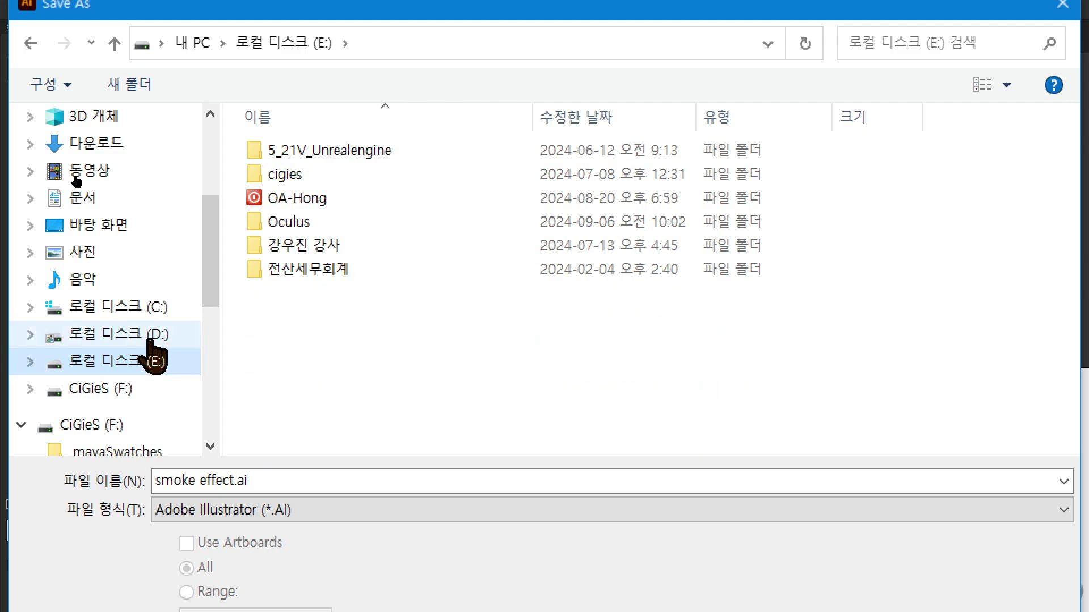
pyautogui.click(150, 339)
# Step: Save as smoke effect.ai in D:\cigies\저녁영상4기반, accepting the default Illustrator Options
pyautogui.doubleClick(401, 212)
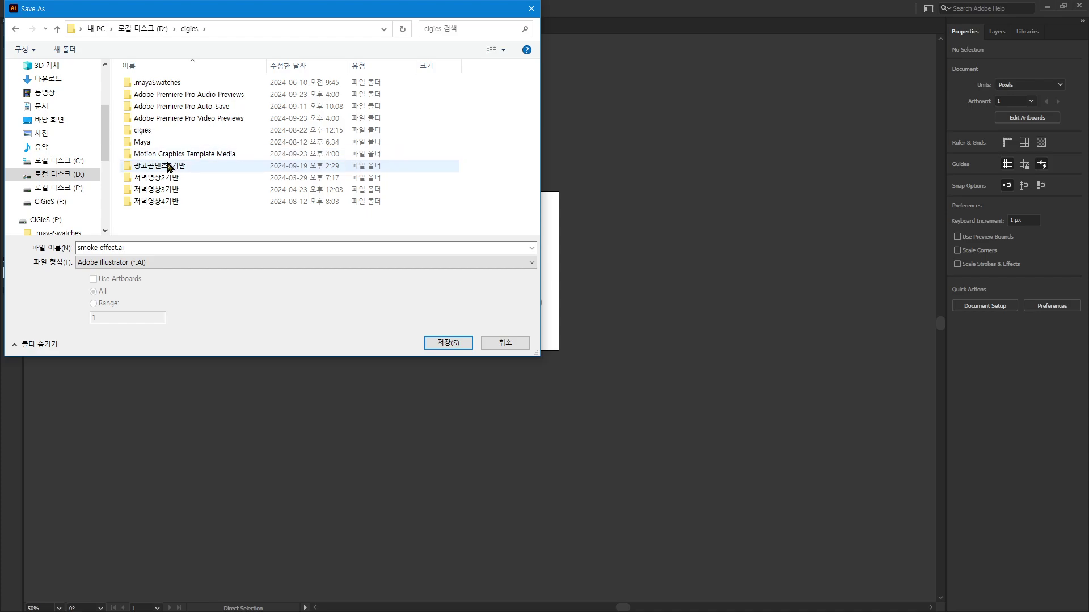
pyautogui.click(170, 166)
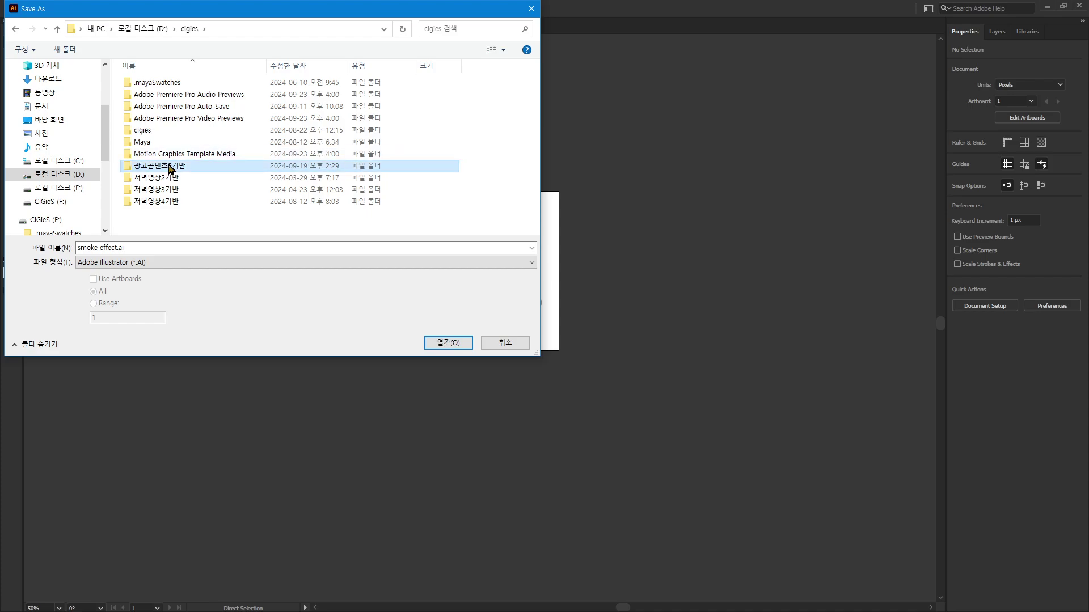
pyautogui.doubleClick(170, 168)
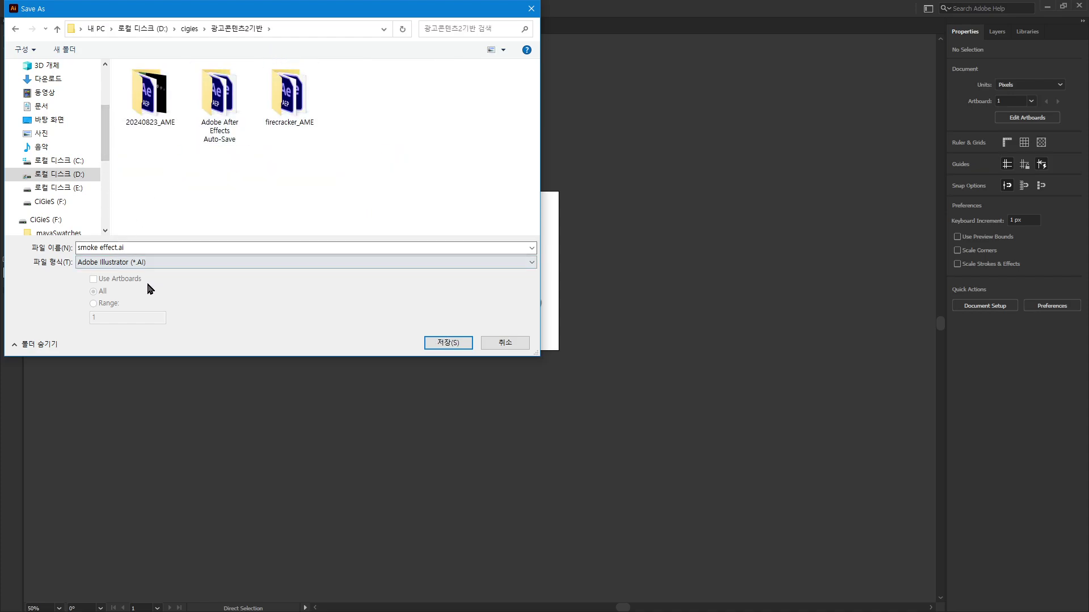
pyautogui.click(57, 29)
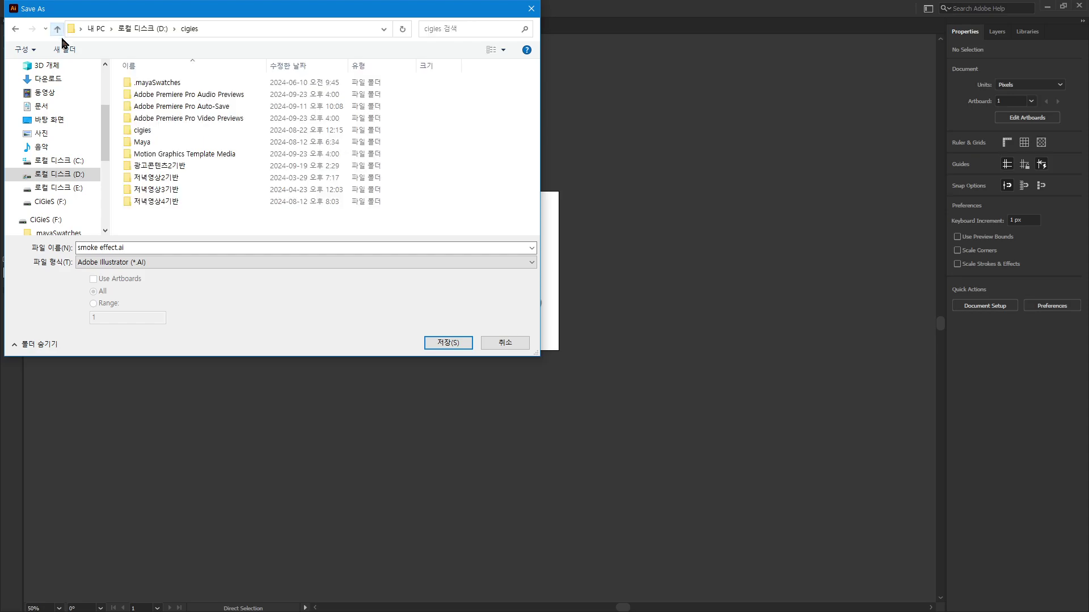
pyautogui.doubleClick(150, 203)
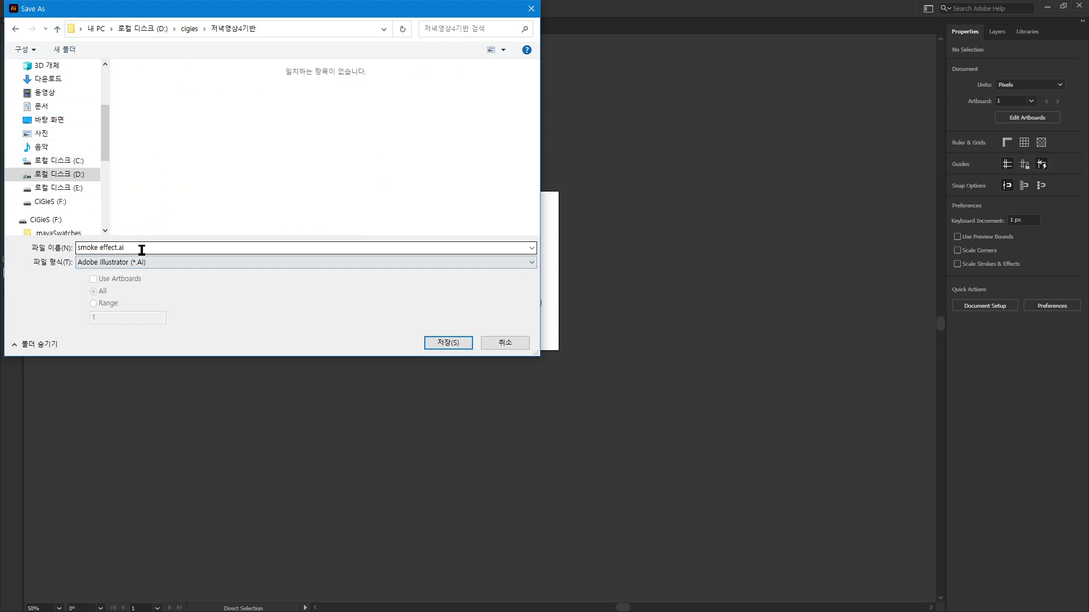
pyautogui.click(445, 344)
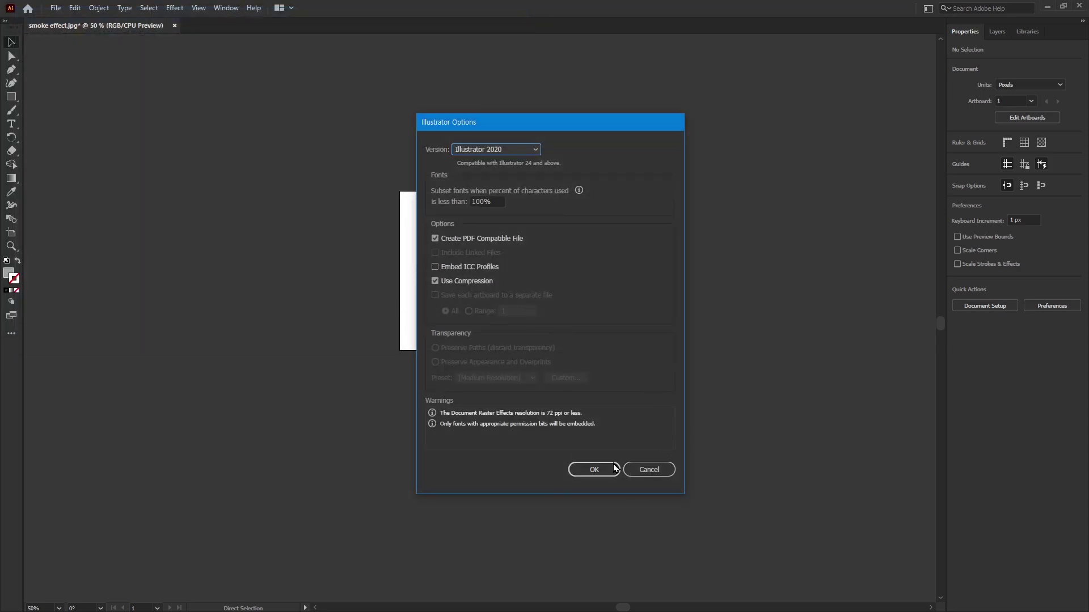
pyautogui.click(615, 468)
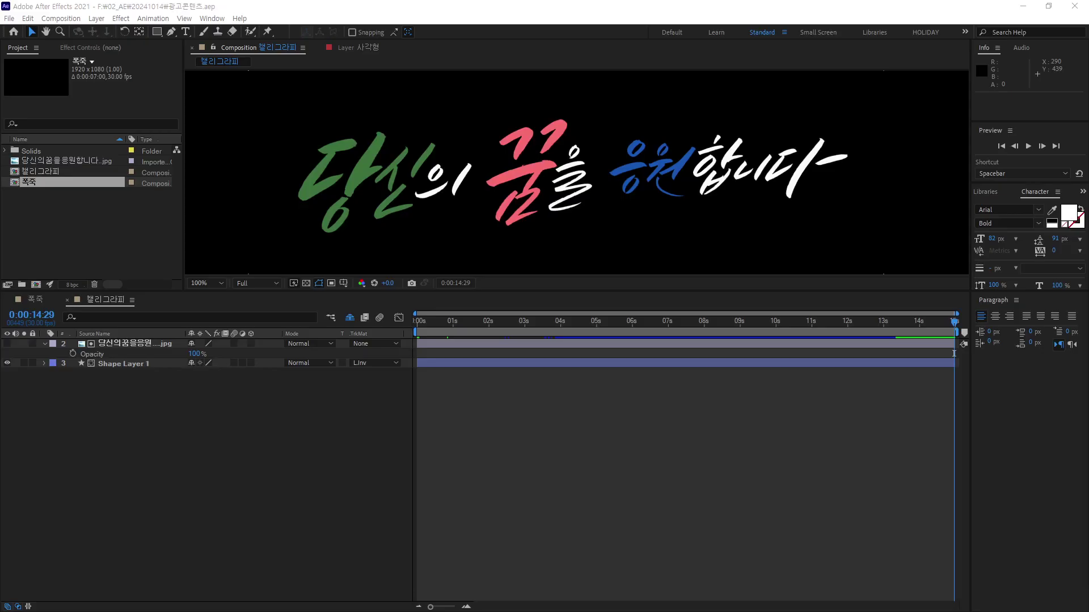
# Step: Switch to After Effects and open Import File from the empty Project panel
pyautogui.click(77, 258)
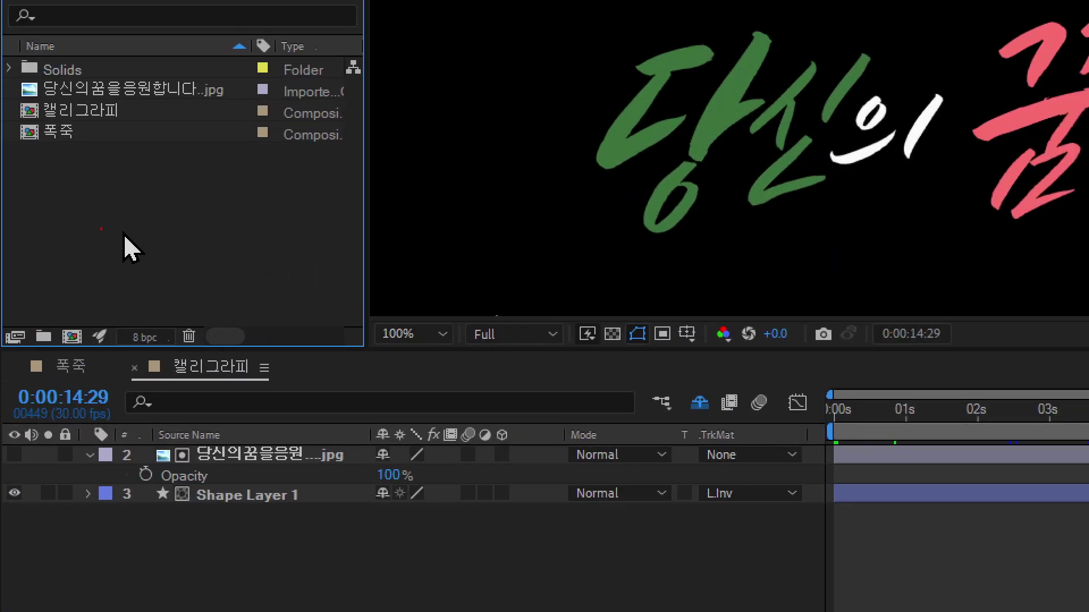
pyautogui.moveTo(139, 226); pyautogui.dragTo(158, 231)
pyautogui.moveTo(182, 173); pyautogui.dragTo(205, 213)
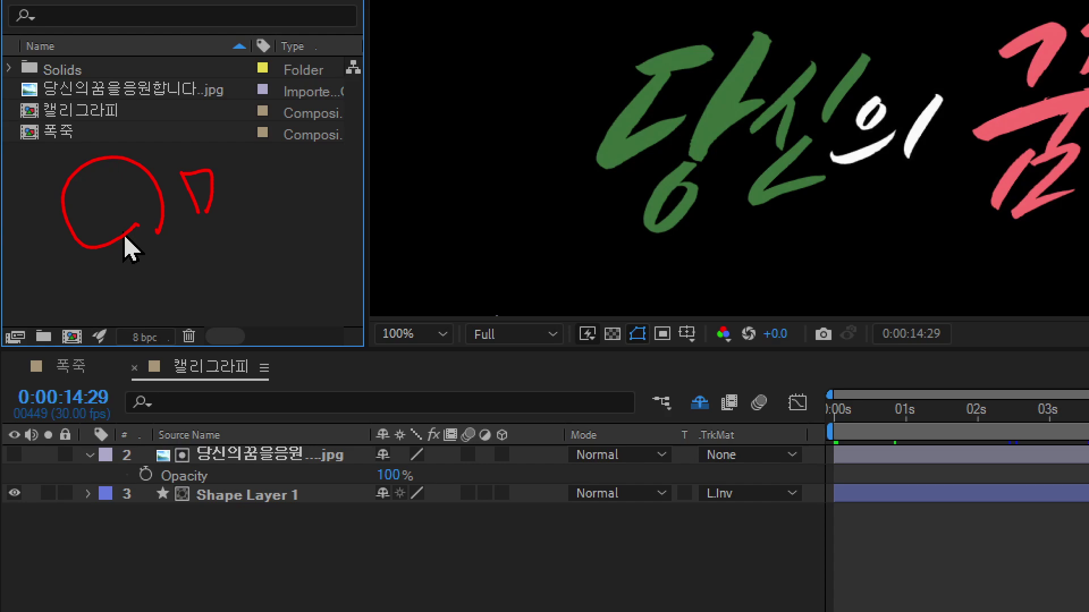
pyautogui.moveTo(249, 160); pyautogui.dragTo(273, 194)
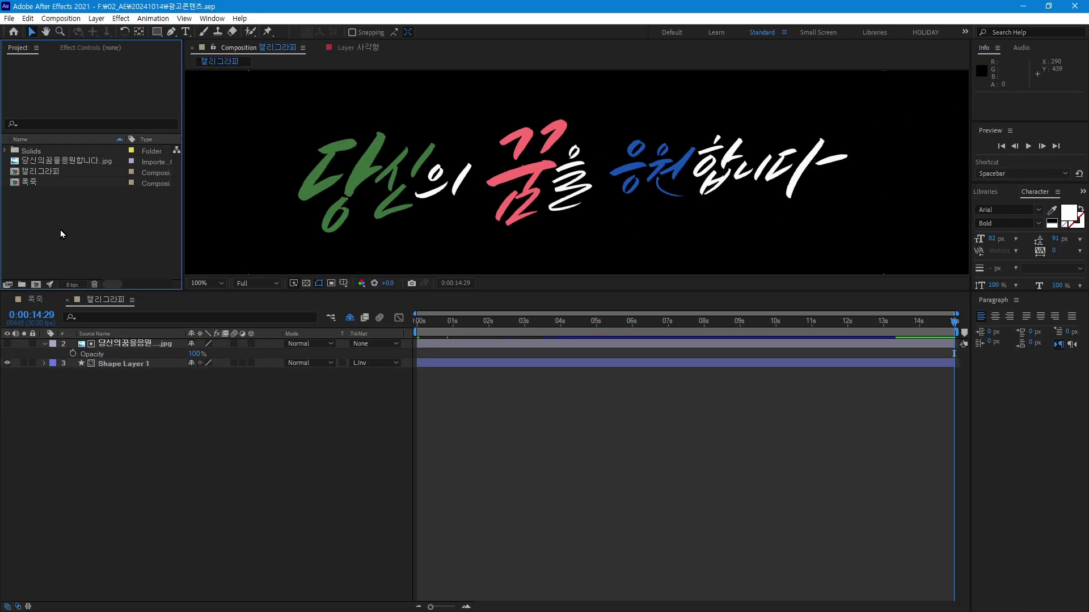
pyautogui.doubleClick(56, 213)
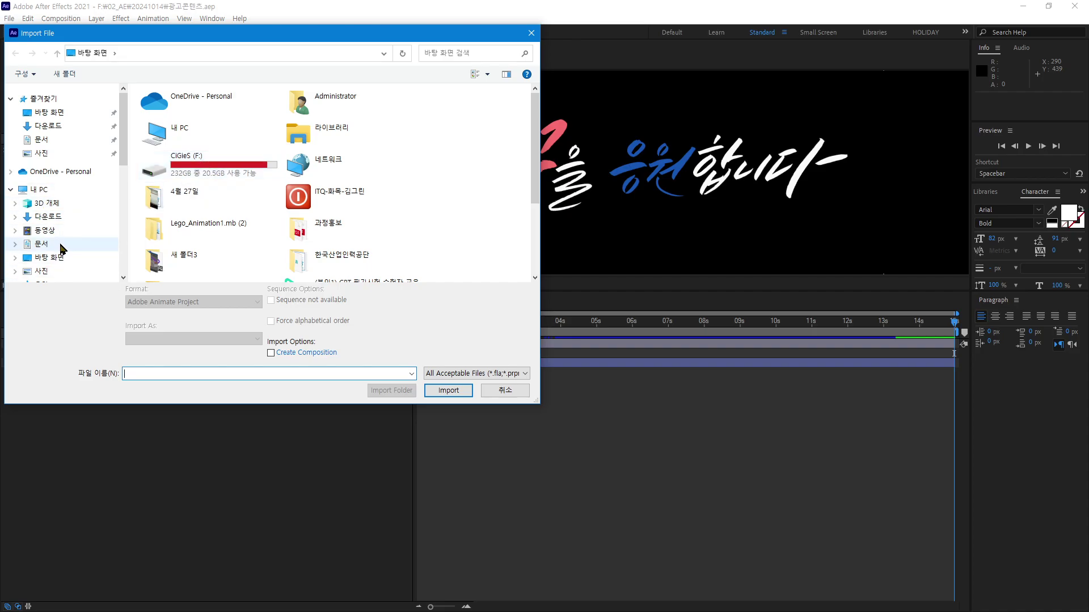
# Step: Select smoke effect.ai in the D:\cigies\저녁영상4기반 folder
pyautogui.scroll(-3, 74, 216)
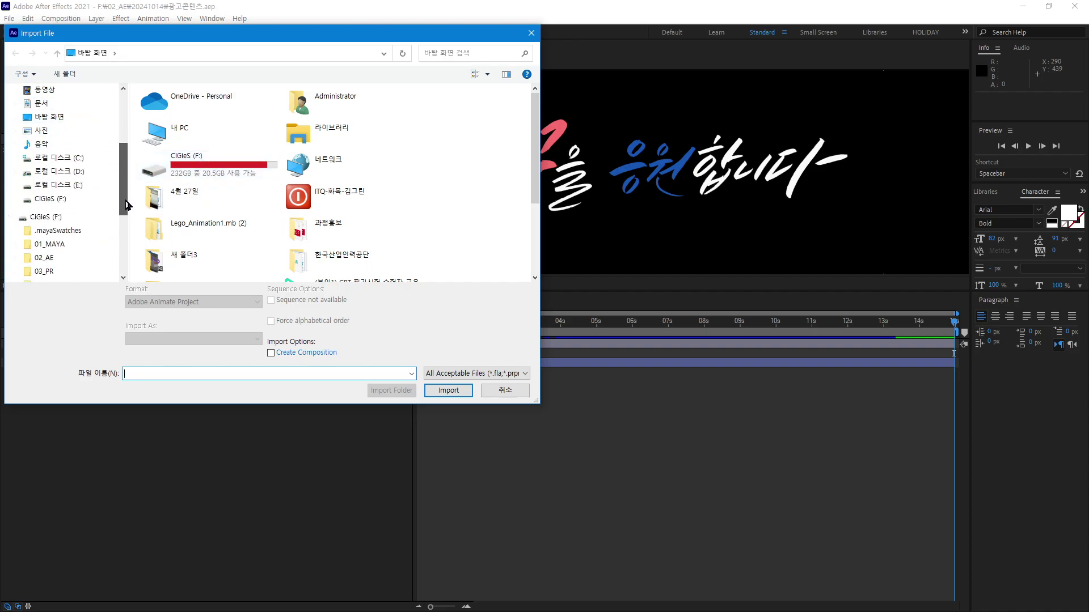
pyautogui.click(80, 172)
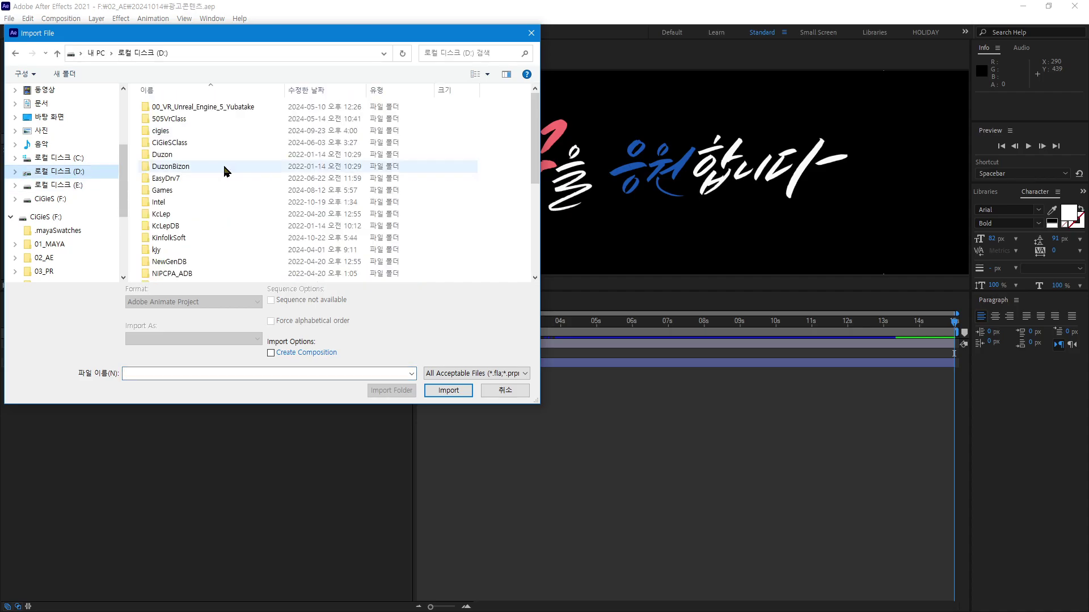
pyautogui.doubleClick(207, 137)
pyautogui.doubleClick(175, 225)
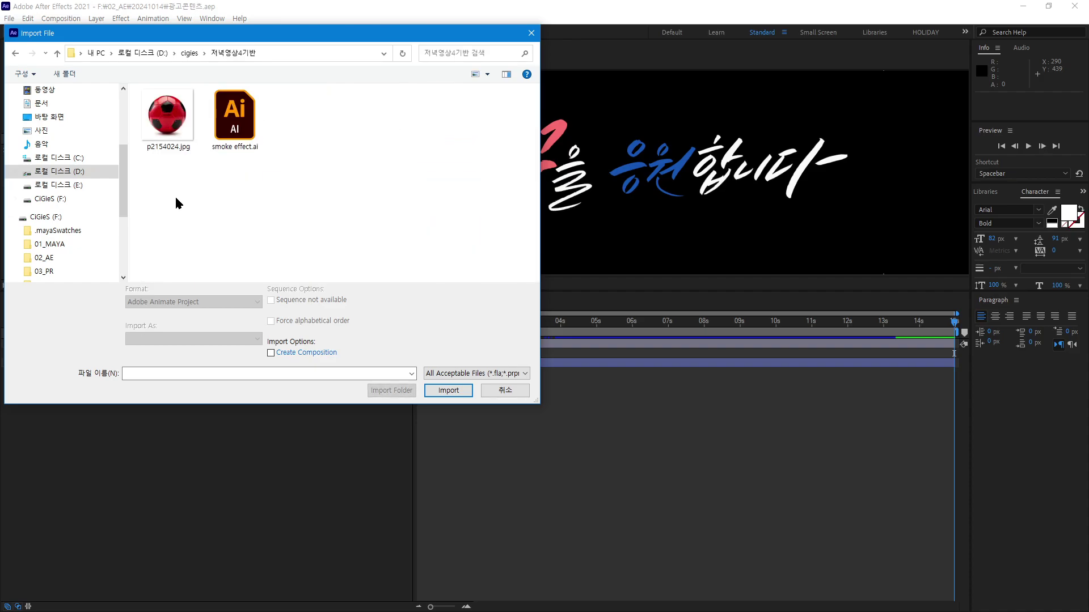
pyautogui.click(242, 116)
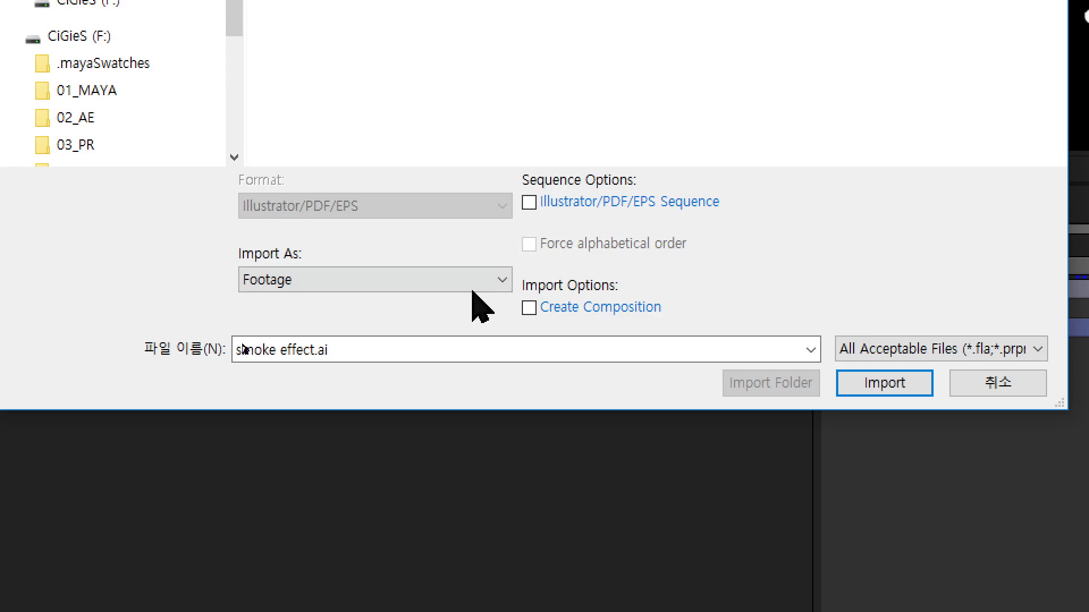
# Step: Set Import As to Composition for smoke effect.ai
pyautogui.click(475, 284)
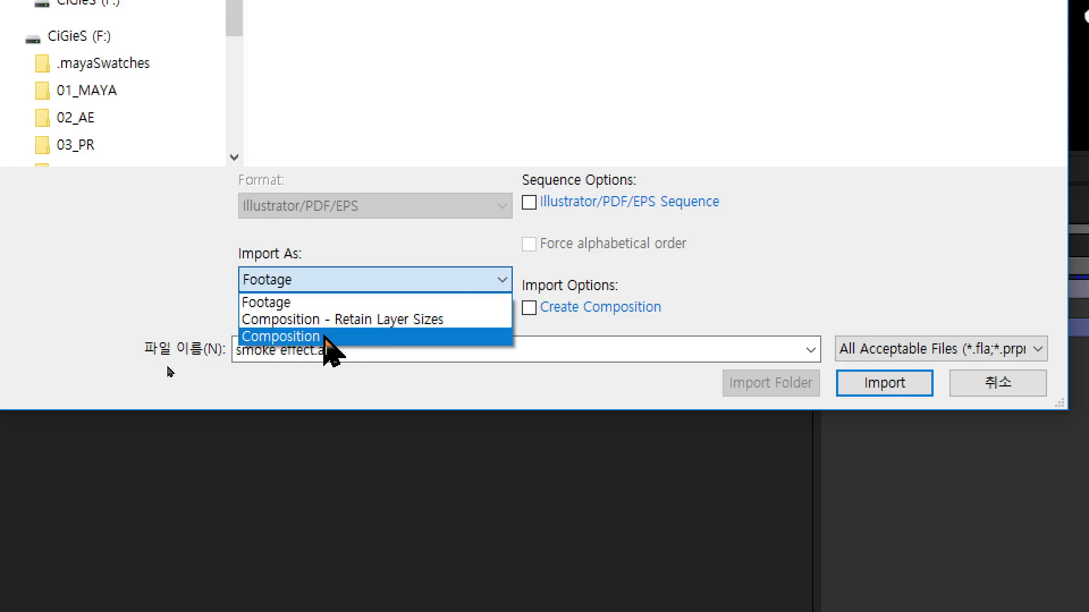
pyautogui.click(329, 338)
pyautogui.click(424, 277)
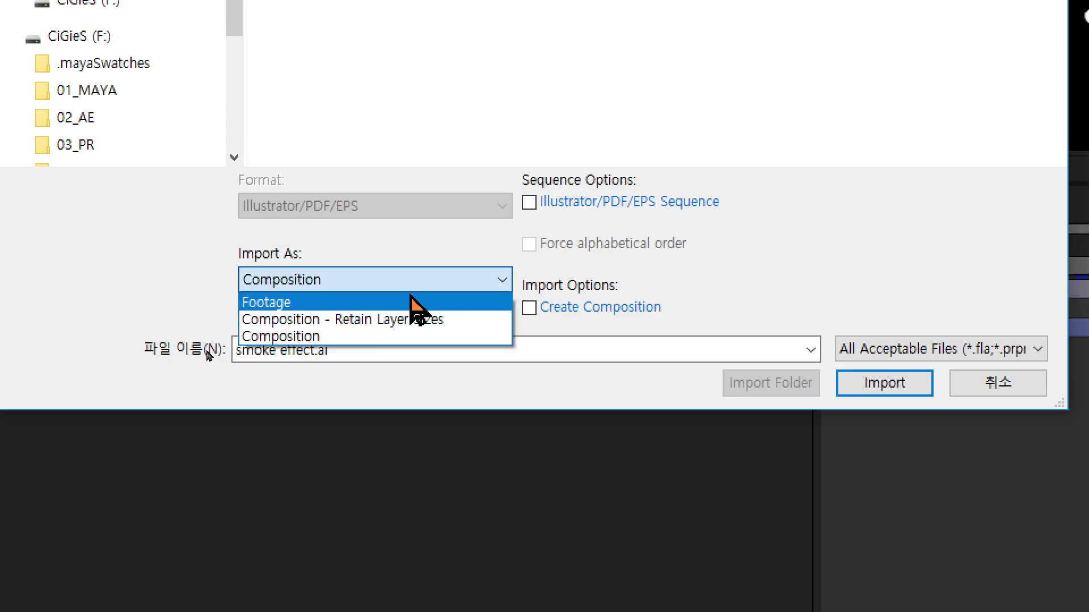
pyautogui.click(396, 338)
pyautogui.click(386, 285)
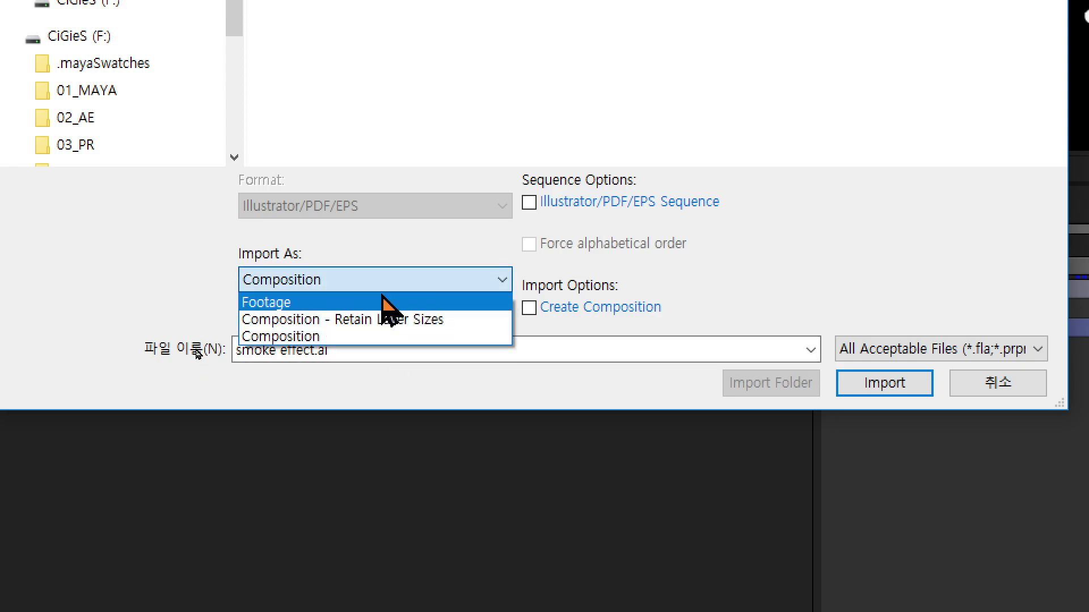
pyautogui.click(375, 338)
pyautogui.click(381, 285)
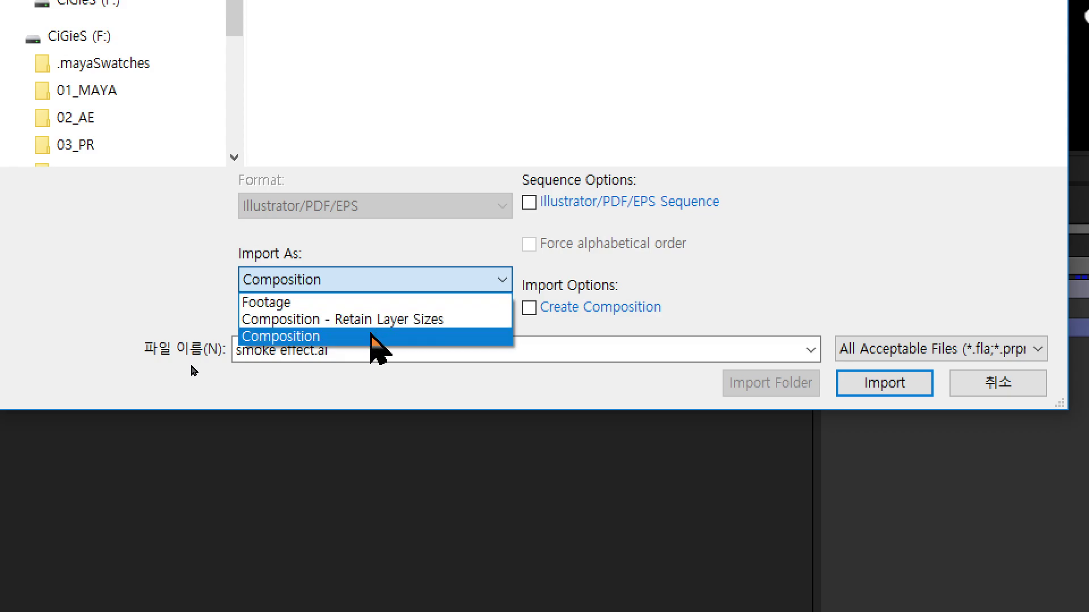
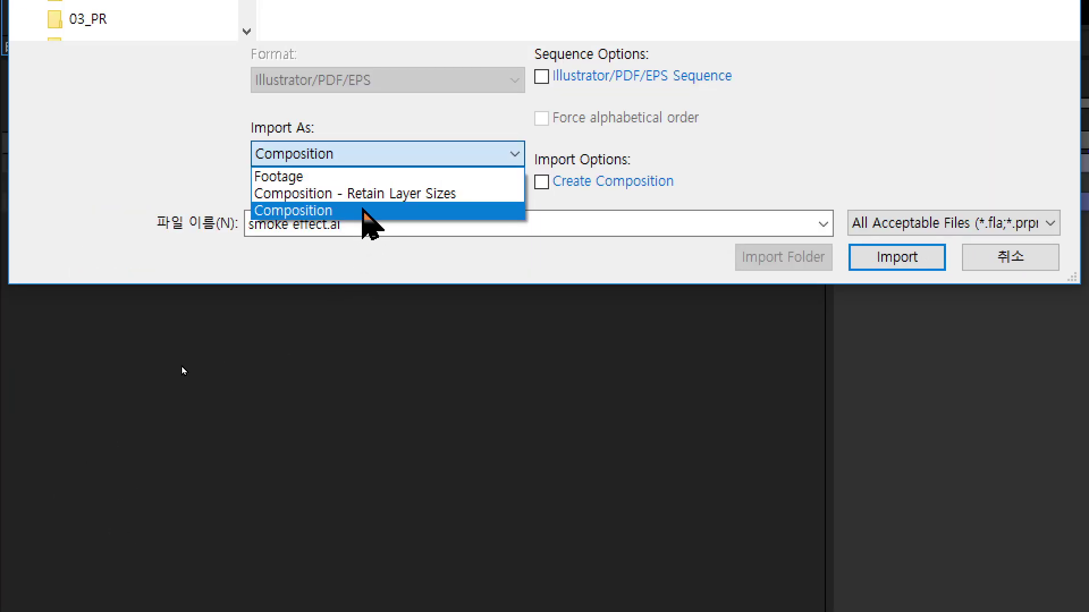
# Step: Set Import As to Composition and import smoke effect.ai into the project
pyautogui.click(363, 211)
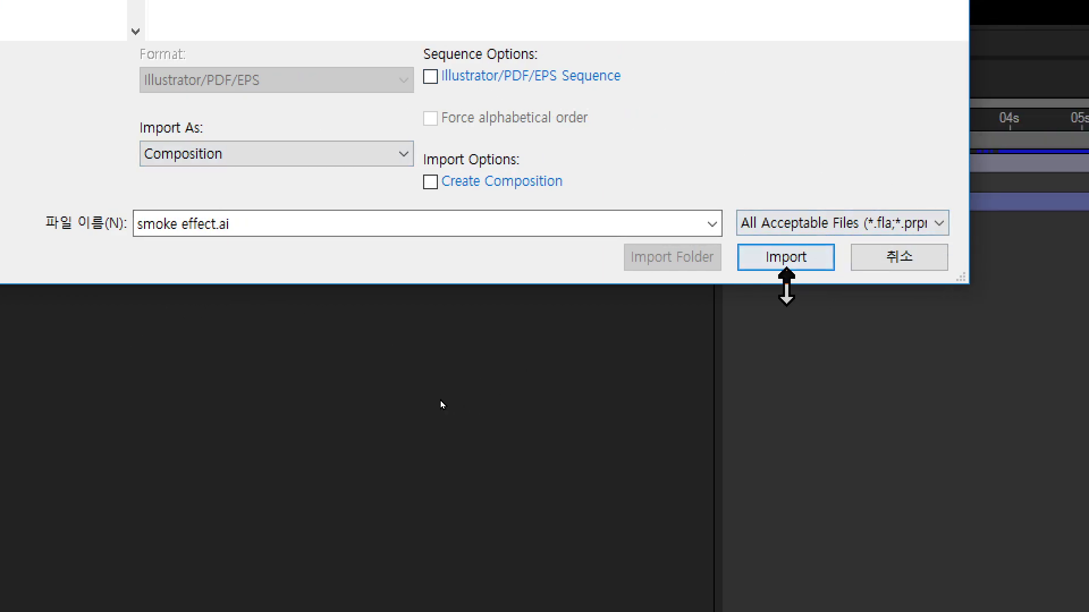
pyautogui.click(788, 260)
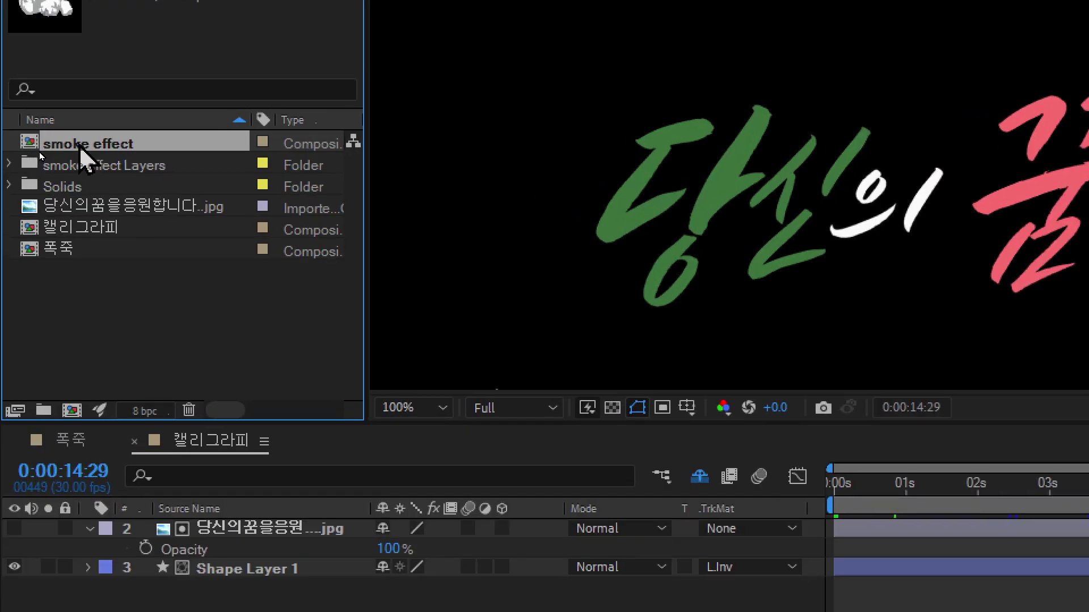
# Step: Inspect the new smoke effect comp and expand the smoke effect Layers folder to list its files
pyautogui.click(99, 165)
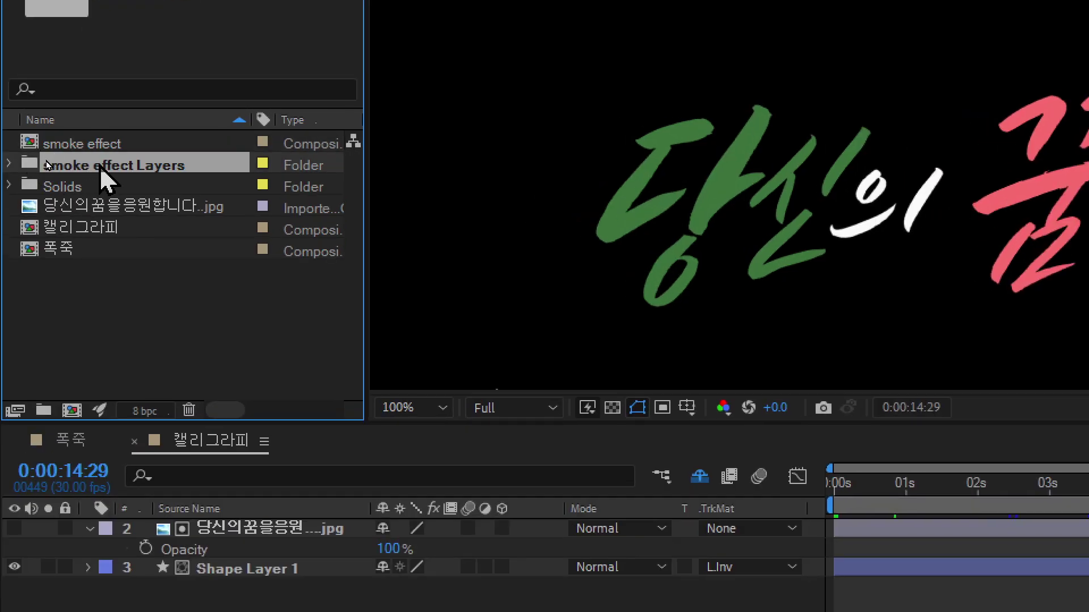
pyautogui.click(93, 143)
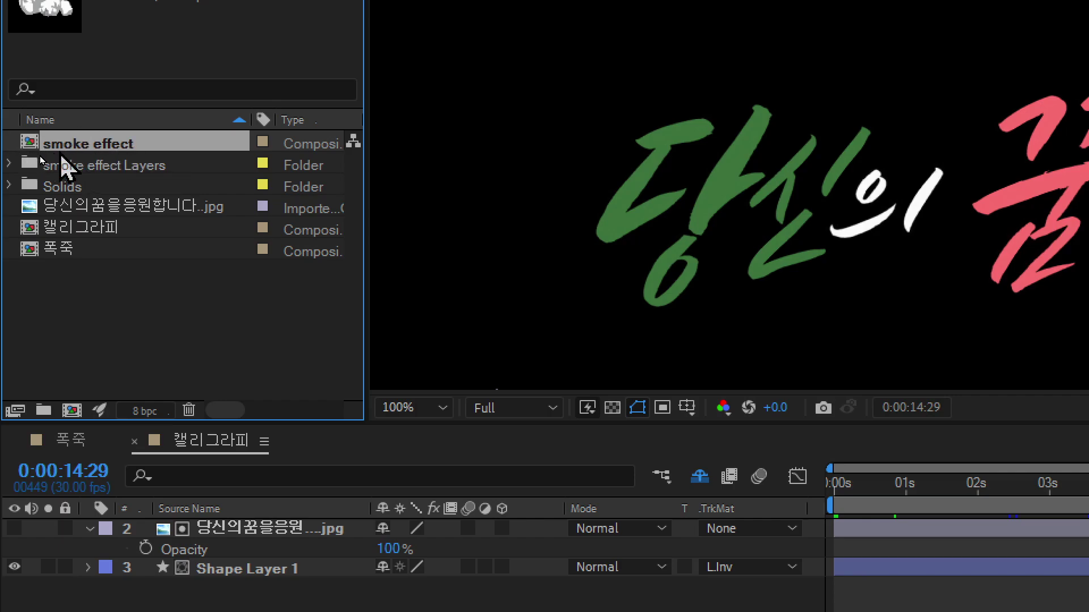
pyautogui.click(68, 167)
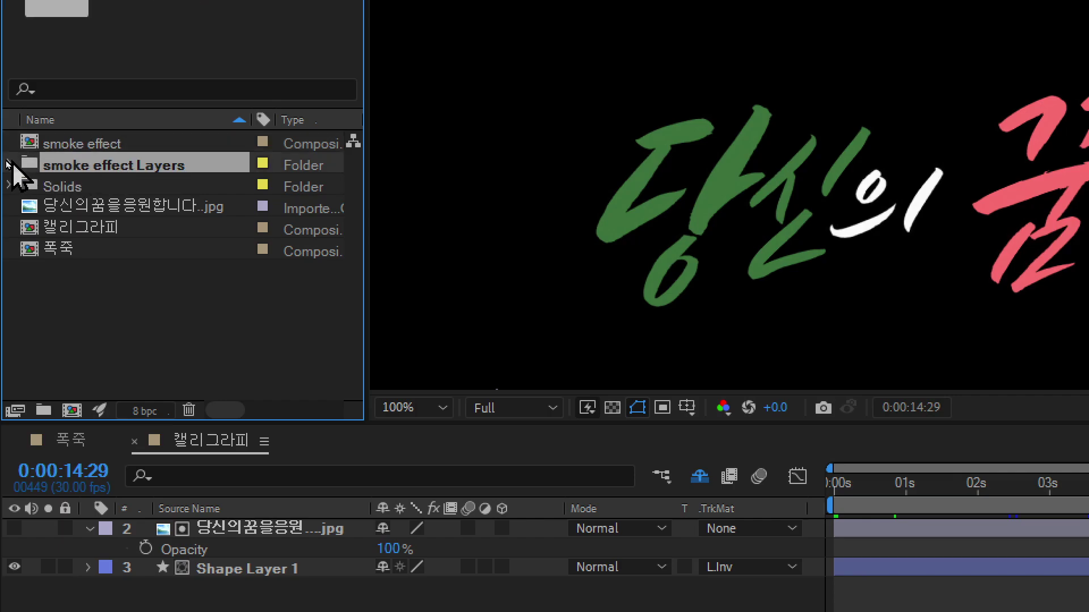
pyautogui.click(9, 165)
pyautogui.click(144, 188)
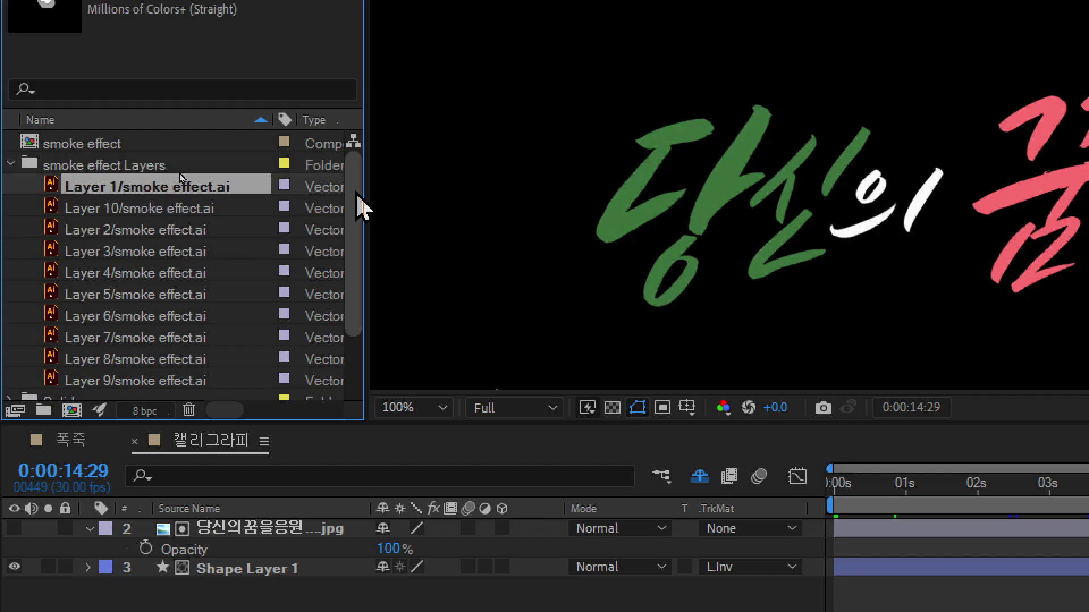
pyautogui.scroll(-3, 180, 177)
pyautogui.scroll(2, 187, 184)
pyautogui.scroll(1, 190, 187)
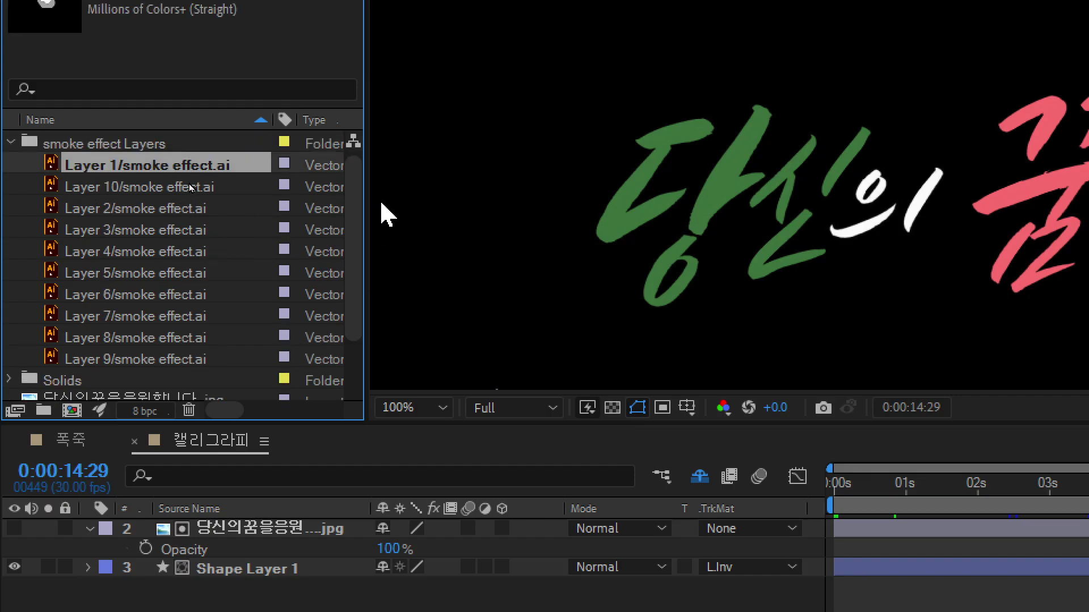
# Step: Drag the Layer 10 file within the Project panel, then reselect the smoke effect composition
pyautogui.click(136, 187)
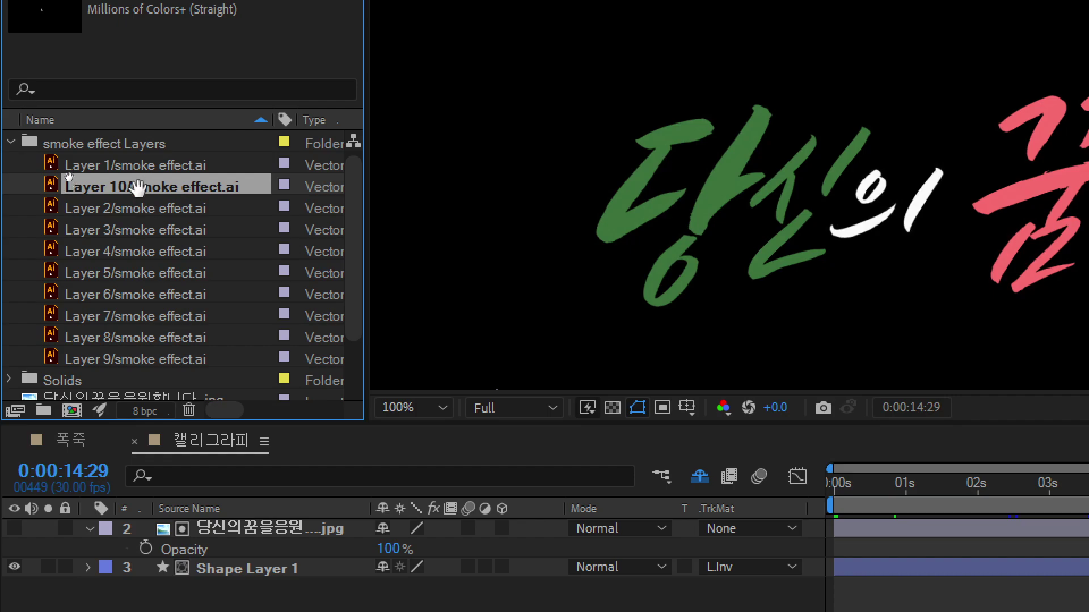
pyautogui.moveTo(136, 187)
pyautogui.mouseDown()
pyautogui.moveTo(122, 385)
pyautogui.moveTo(124, 363)
pyautogui.mouseUp()
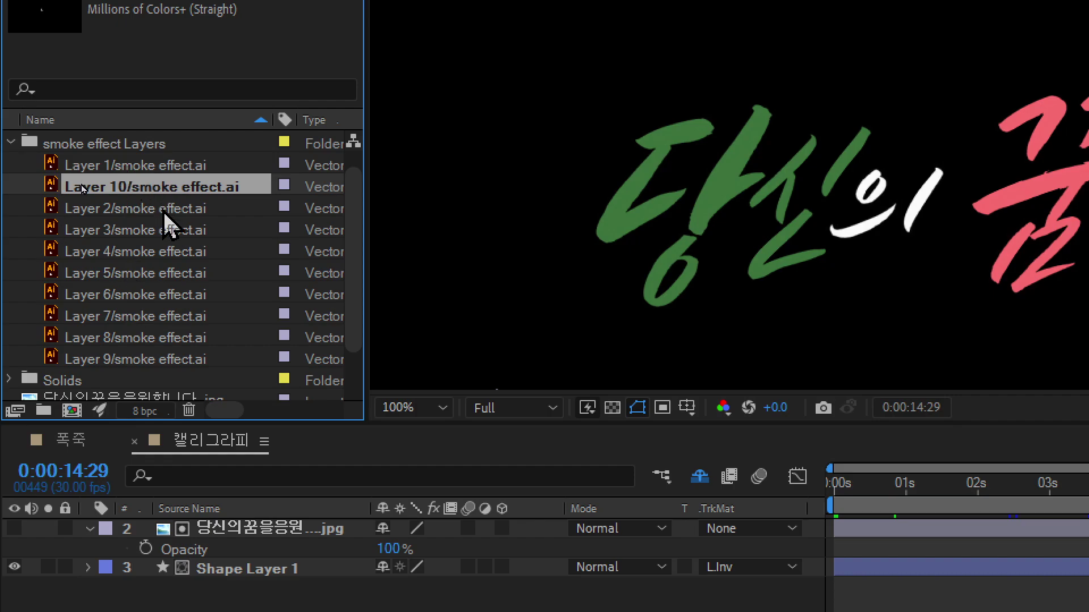
pyautogui.scroll(1, 363, 218)
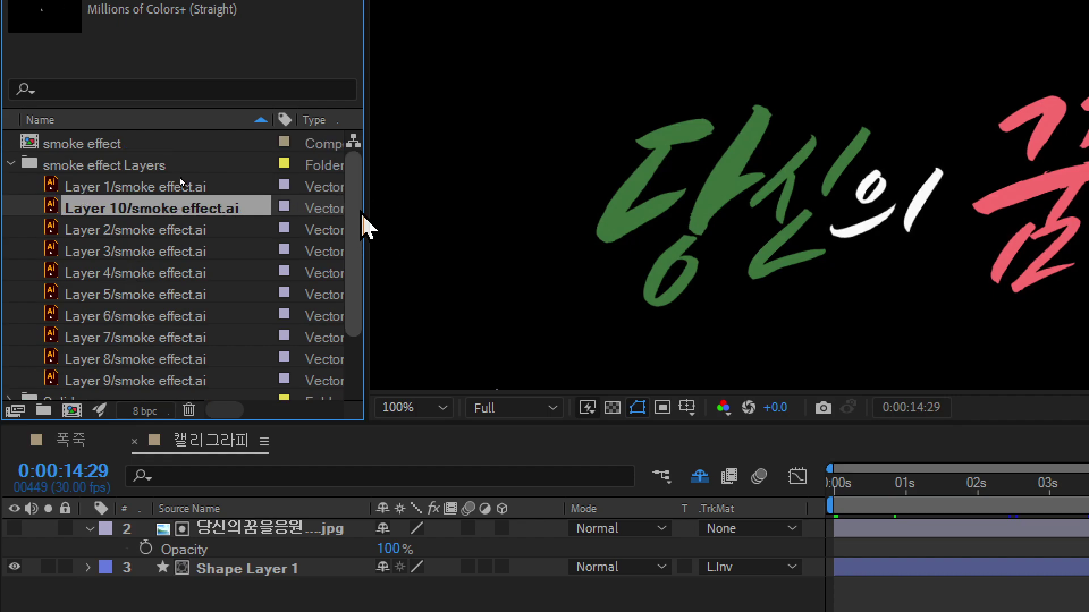
pyautogui.scroll(-1, 364, 233)
pyautogui.scroll(1, 366, 204)
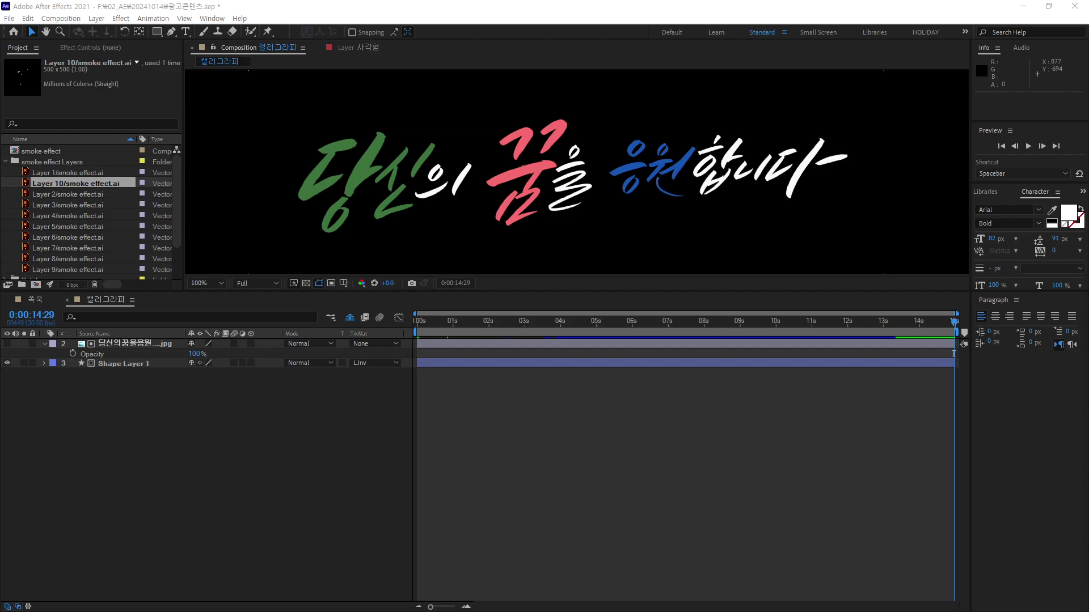
pyautogui.click(49, 151)
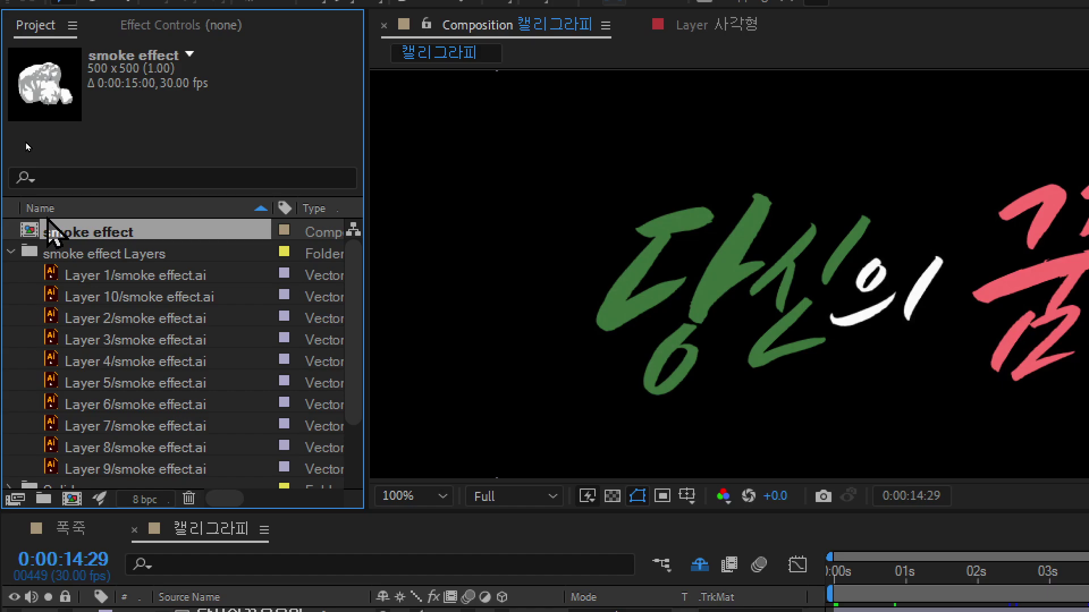
# Step: Open the smoke effect composition and step through its layers one by one
pyautogui.doubleClick(82, 232)
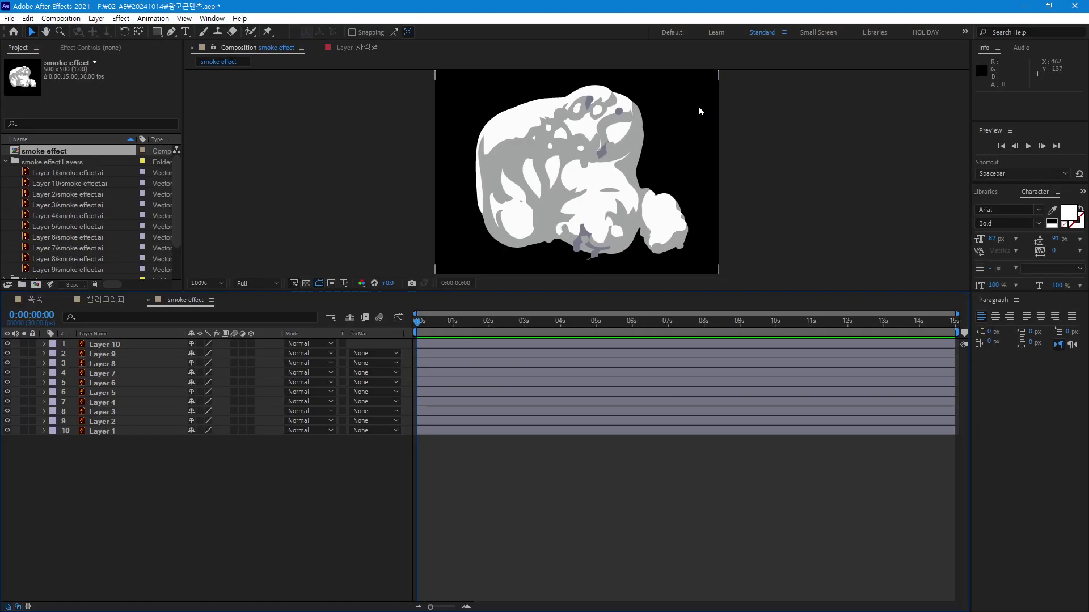
pyautogui.hotkey('ctrl', 'Down')
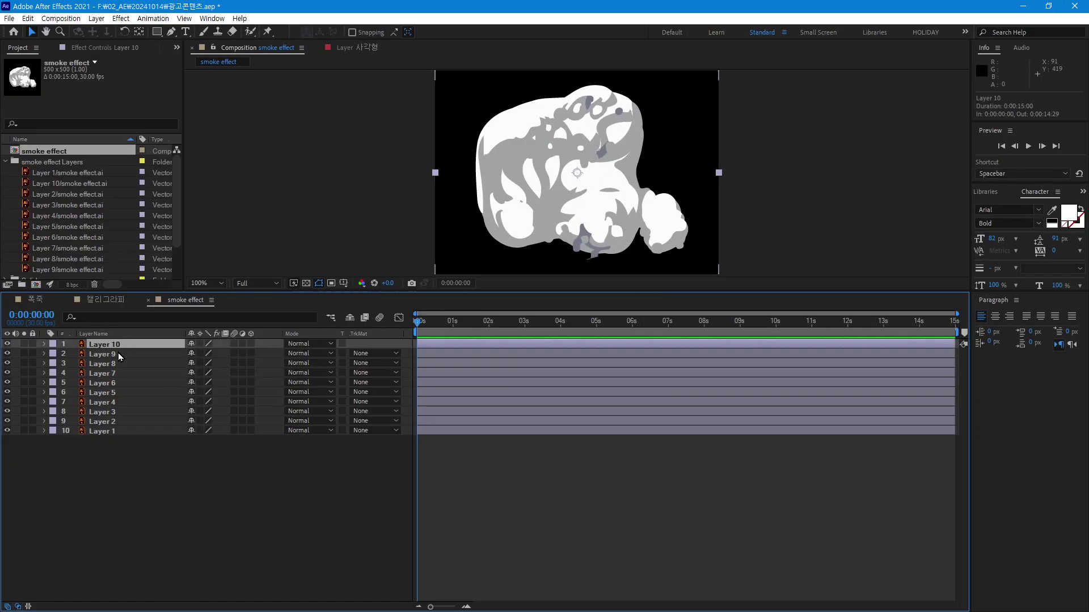
pyautogui.hotkey('ctrl', 'Down')
pyautogui.hotkey('ctrl', 'Down')
pyautogui.hotkey('ctrl', 'Down')
pyautogui.hotkey('ctrl', 'Down')
pyautogui.hotkey('ctrl', 'Down')
pyautogui.hotkey('ctrl', 'Down')
pyautogui.hotkey('ctrl', 'Down')
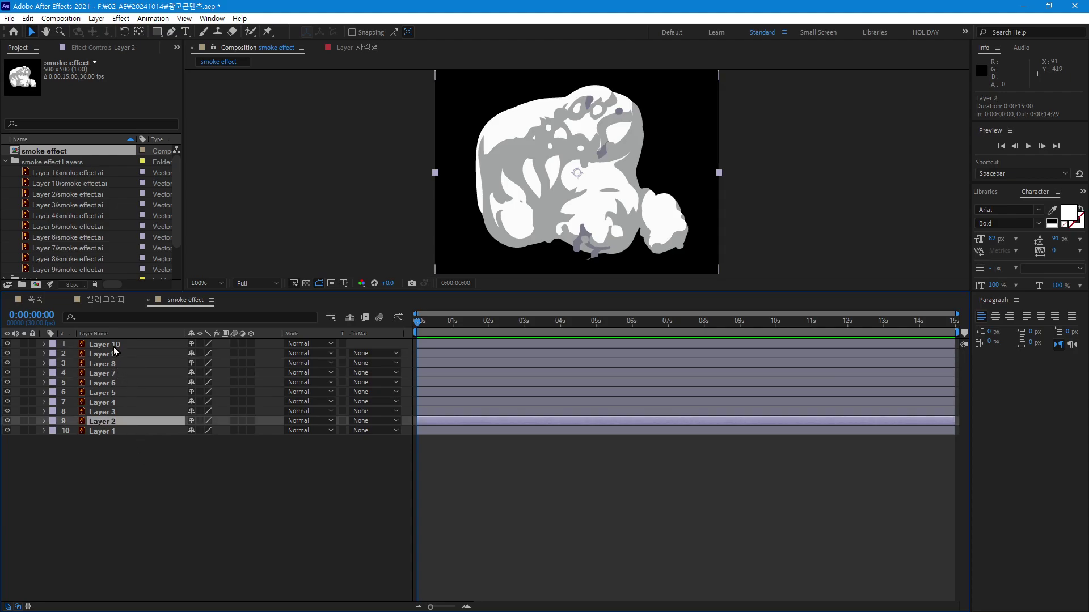
pyautogui.click(114, 345)
pyautogui.click(119, 353)
pyautogui.click(128, 425)
# Step: Check individual layers such as Layer 3, 9 and 1, then marquee-select all ten layers
pyautogui.click(132, 410)
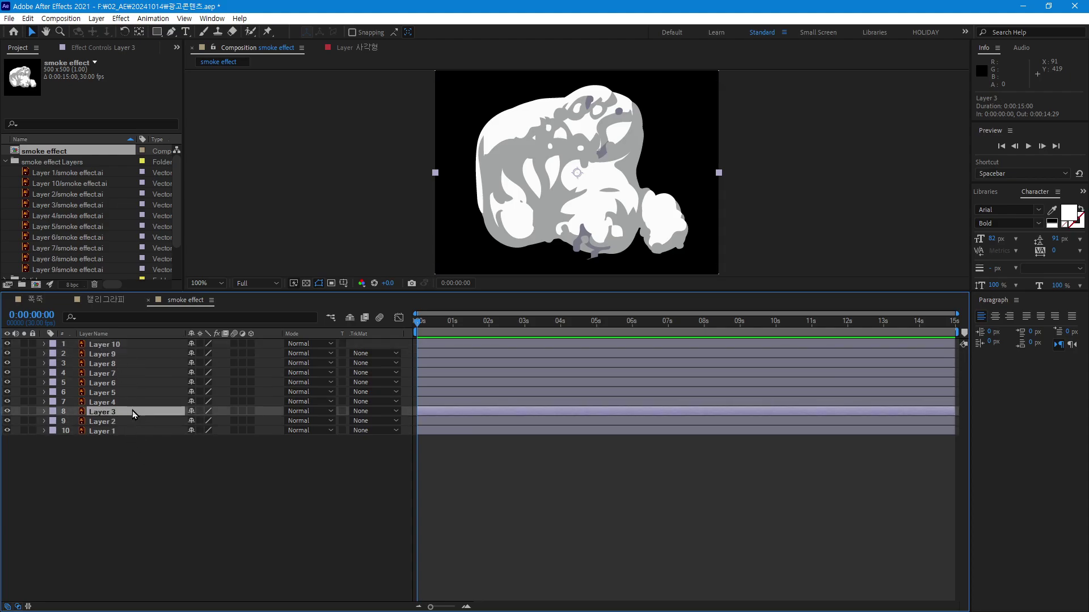
pyautogui.click(132, 402)
pyautogui.click(132, 392)
pyautogui.click(134, 372)
pyautogui.click(137, 344)
pyautogui.click(138, 353)
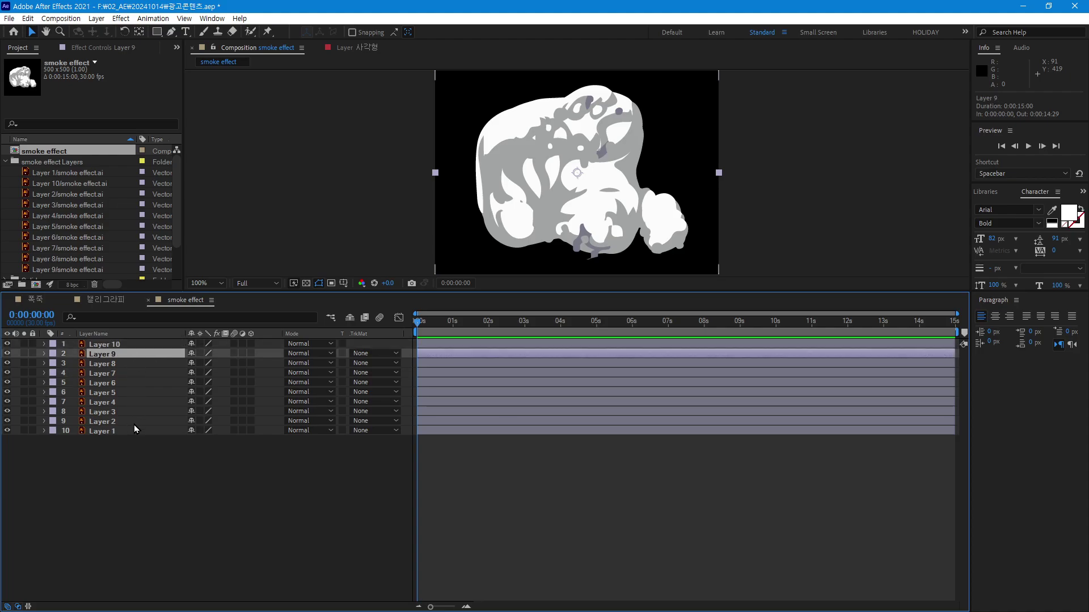
pyautogui.click(136, 431)
pyautogui.moveTo(139, 454); pyautogui.dragTo(83, 343)
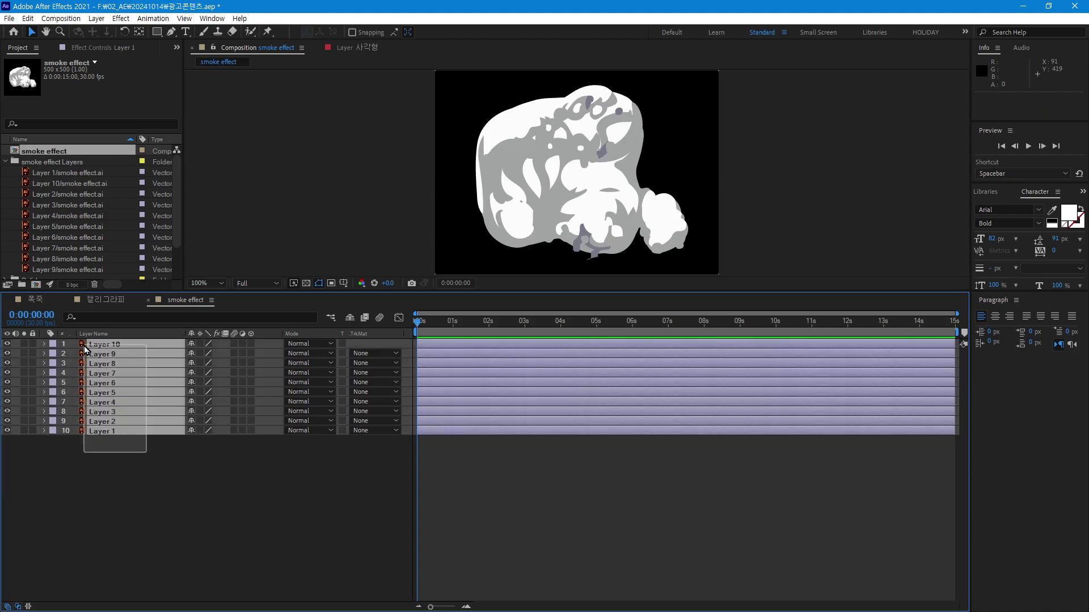
# Step: Delete the selected layers and add the Layer 1–9 files into the smoke effect comp
pyautogui.press('Delete')
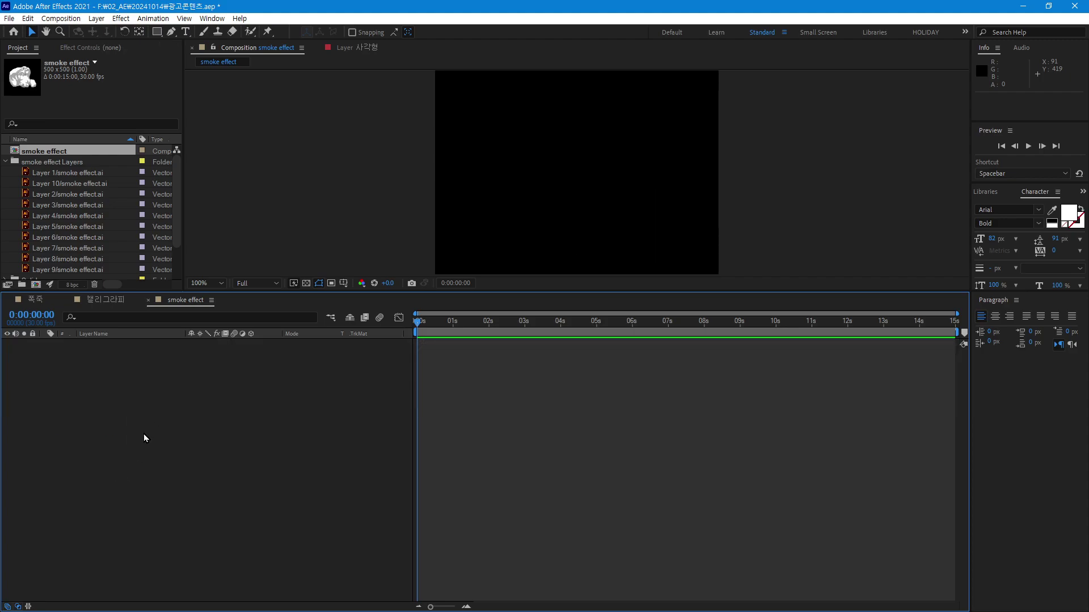
pyautogui.click(85, 173)
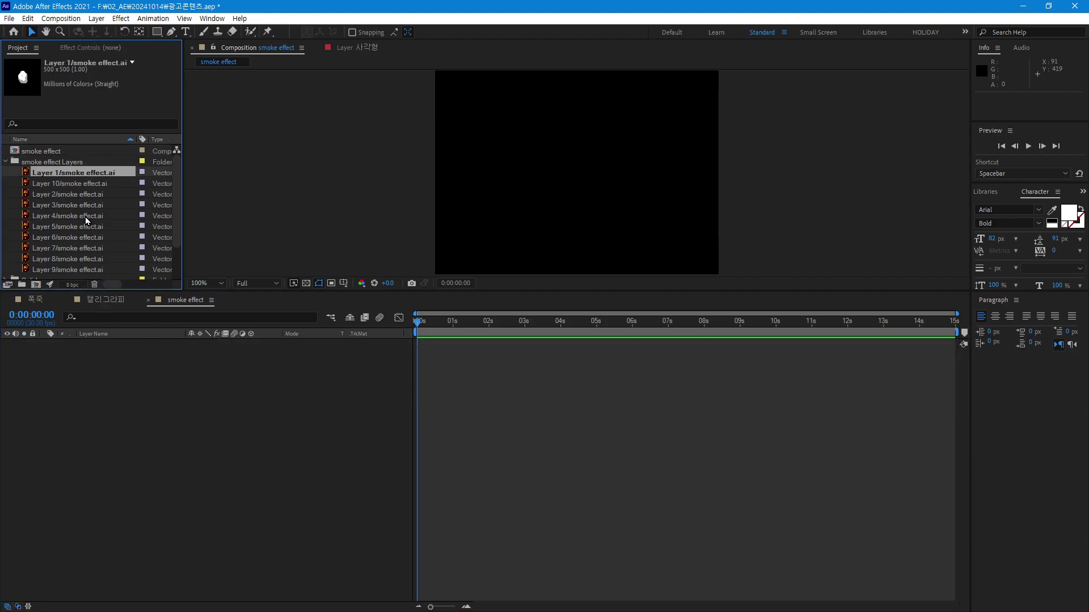
pyautogui.keyDown('ctrl'); pyautogui.click(77, 195); pyautogui.keyUp('ctrl')
pyautogui.keyDown('ctrl'); pyautogui.click(80, 205); pyautogui.keyUp('ctrl')
pyautogui.keyDown('ctrl'); pyautogui.click(83, 217); pyautogui.keyUp('ctrl')
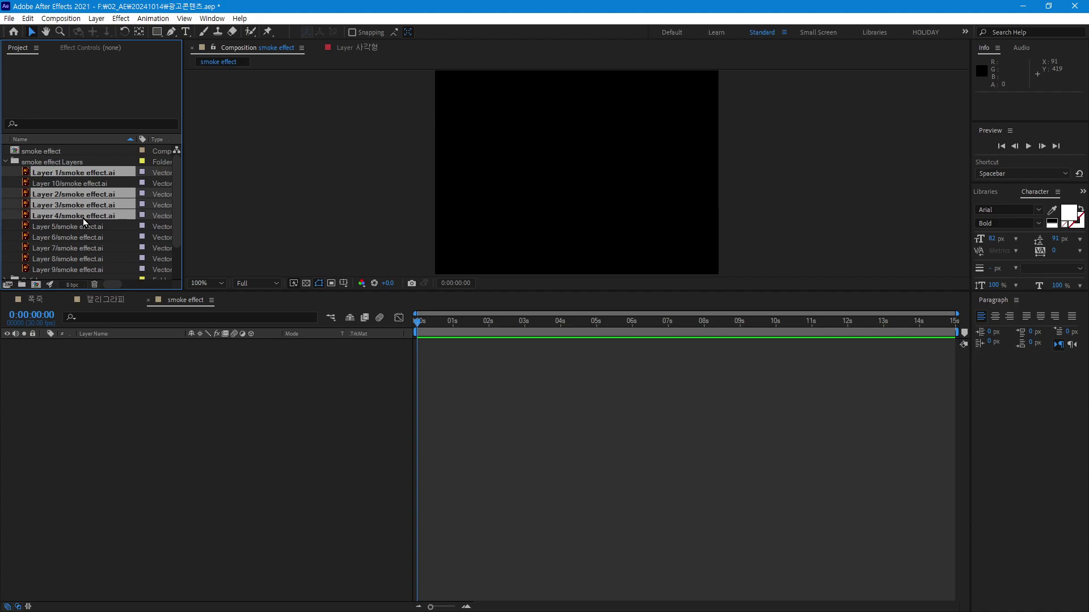
pyautogui.keyDown('ctrl'); pyautogui.click(83, 226); pyautogui.keyUp('ctrl')
pyautogui.keyDown('ctrl'); pyautogui.click(83, 237); pyautogui.keyUp('ctrl')
pyautogui.keyDown('ctrl'); pyautogui.click(83, 248); pyautogui.keyUp('ctrl')
pyautogui.keyDown('ctrl'); pyautogui.click(87, 259); pyautogui.keyUp('ctrl')
pyautogui.keyDown('ctrl'); pyautogui.click(87, 269); pyautogui.keyUp('ctrl')
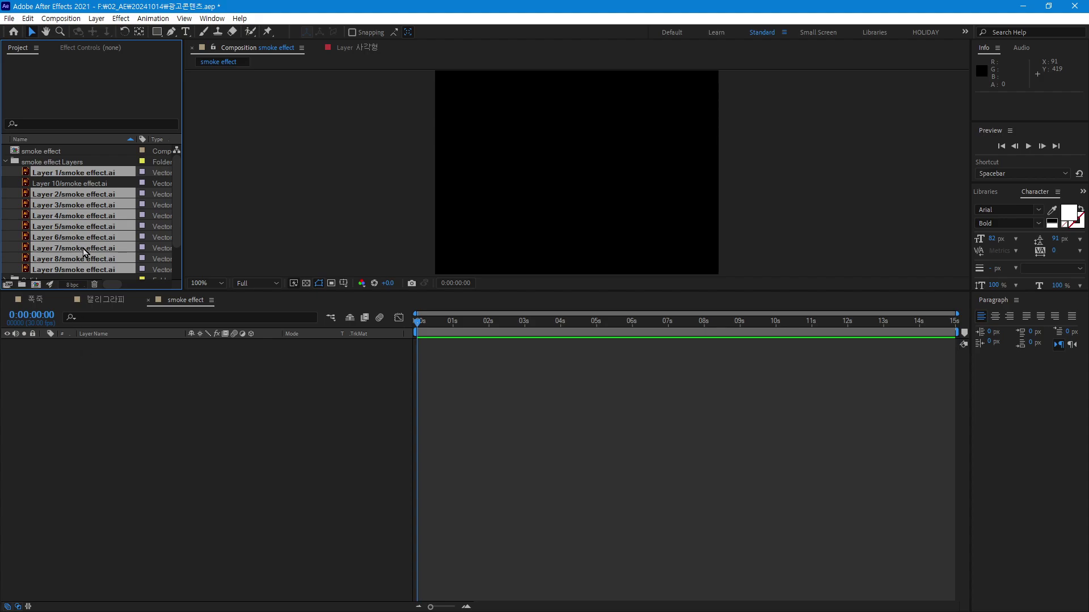
pyautogui.moveTo(84, 253); pyautogui.dragTo(88, 351)
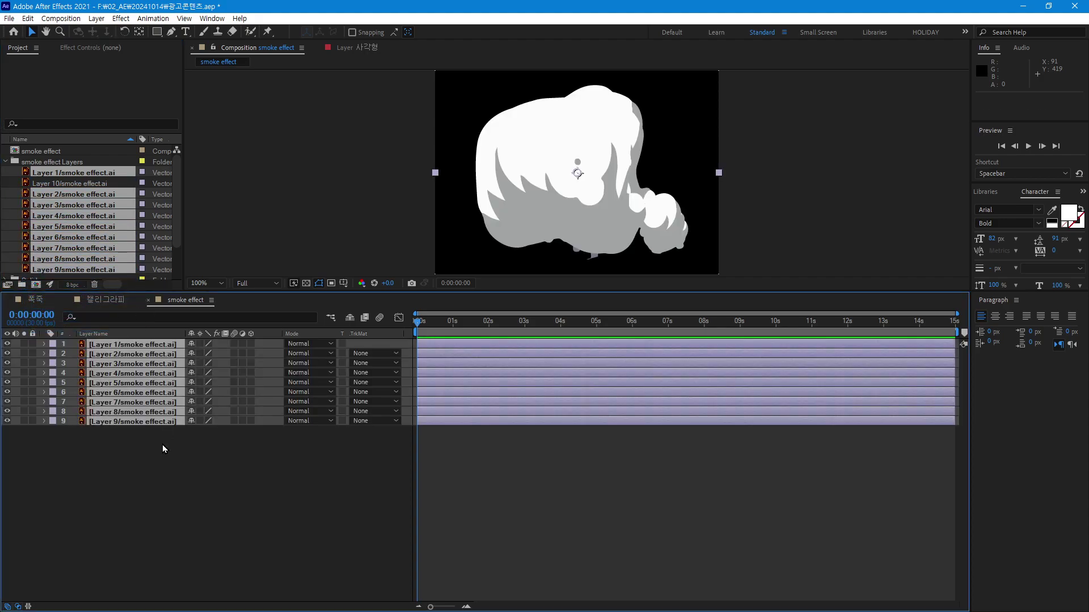
# Step: Add the Layer 10 file at the bottom of the layer stack and enlarge the viewer area
pyautogui.click(162, 444)
pyautogui.click(87, 186)
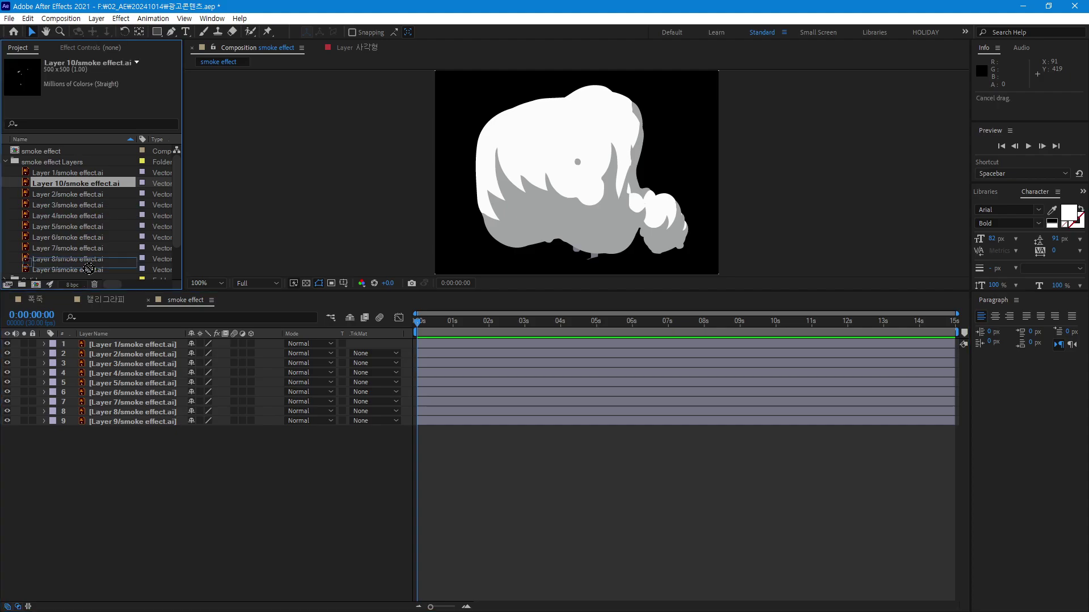
pyautogui.moveTo(86, 186); pyautogui.dragTo(121, 474)
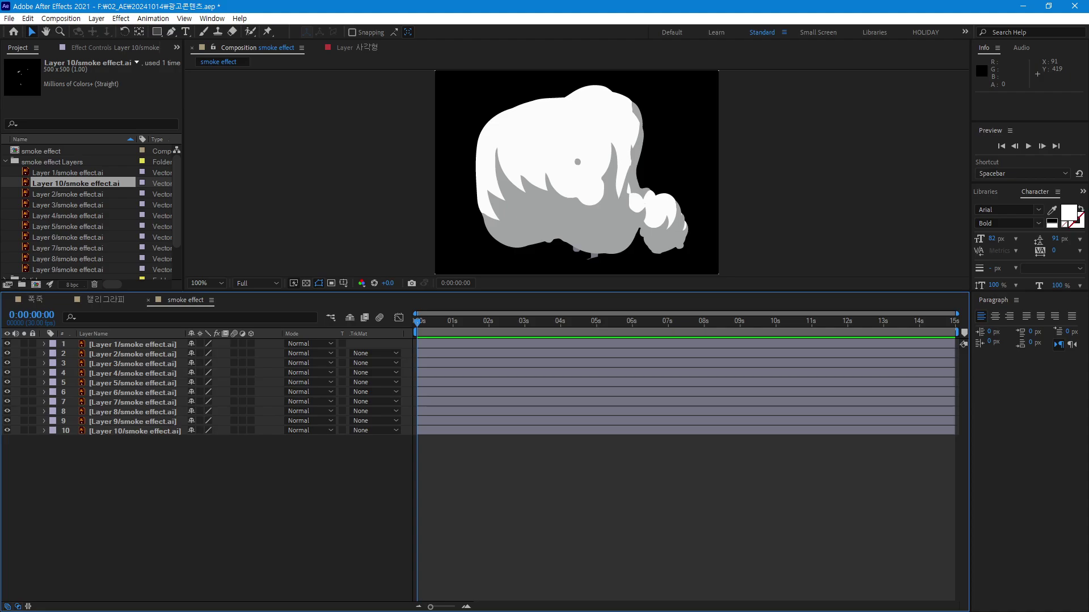
pyautogui.moveTo(567, 292); pyautogui.dragTo(567, 332)
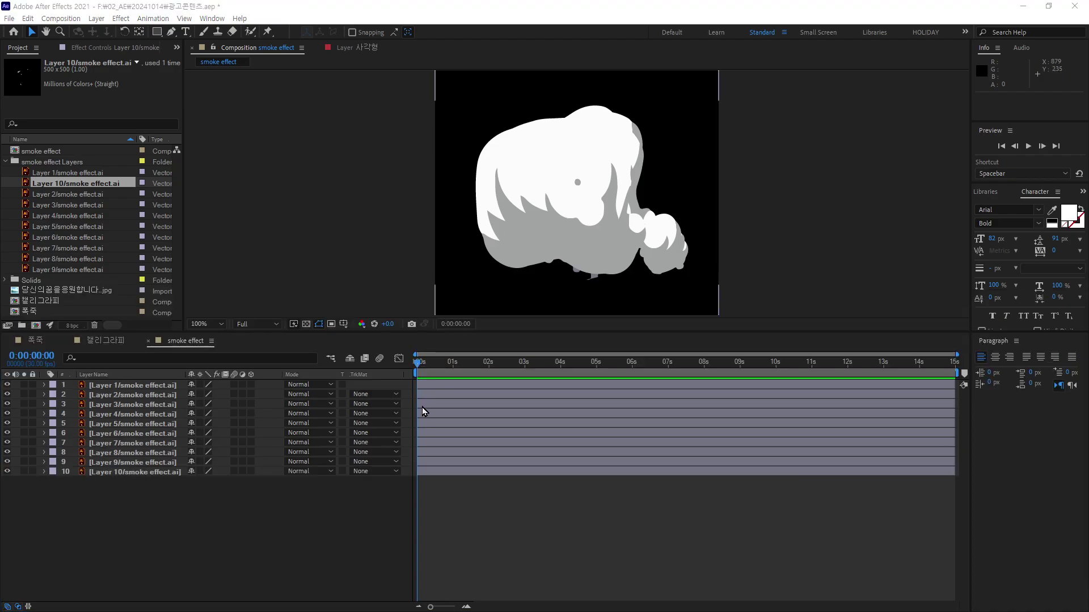
pyautogui.click(346, 533)
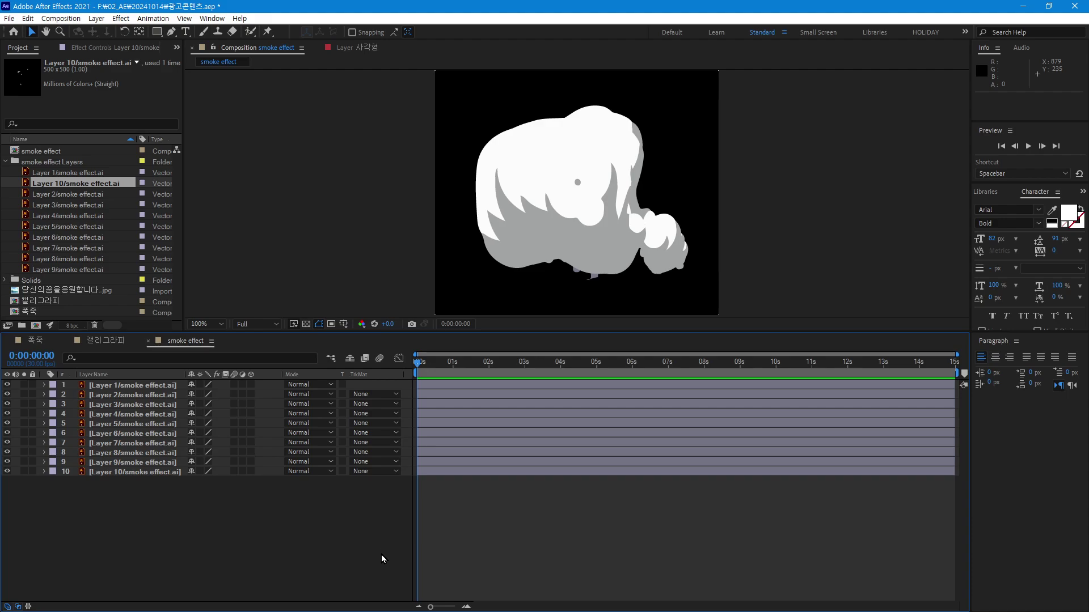
# Step: Advance to frame 3, select all ten layers and trim their out points there with Alt+]
pyautogui.press('pagedown')
pyautogui.press('pagedown')
pyautogui.press('pagedown')
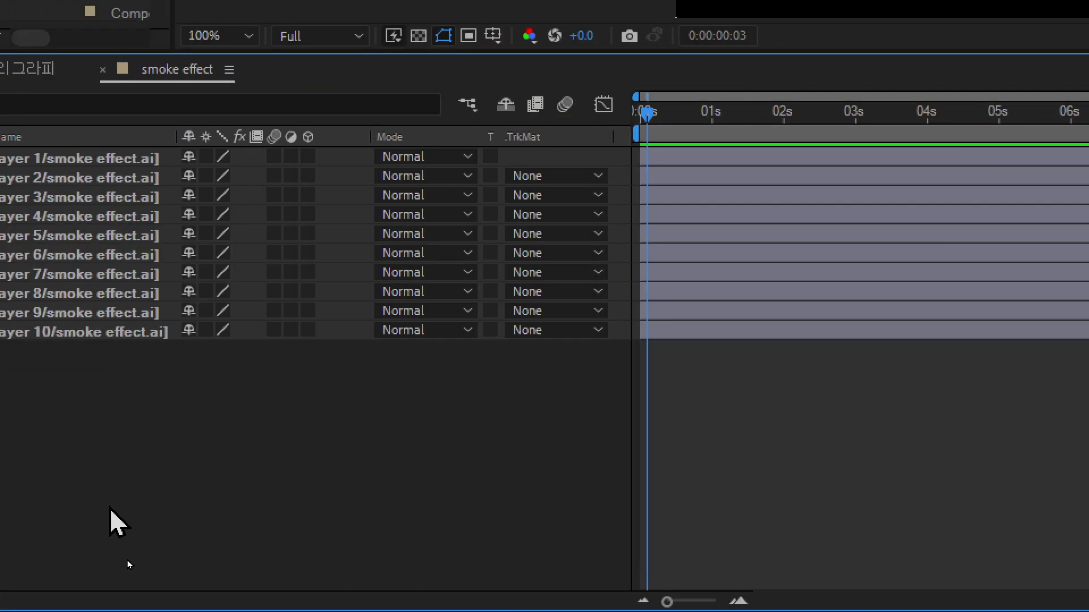
pyautogui.hotkey('ctrl', 'a')
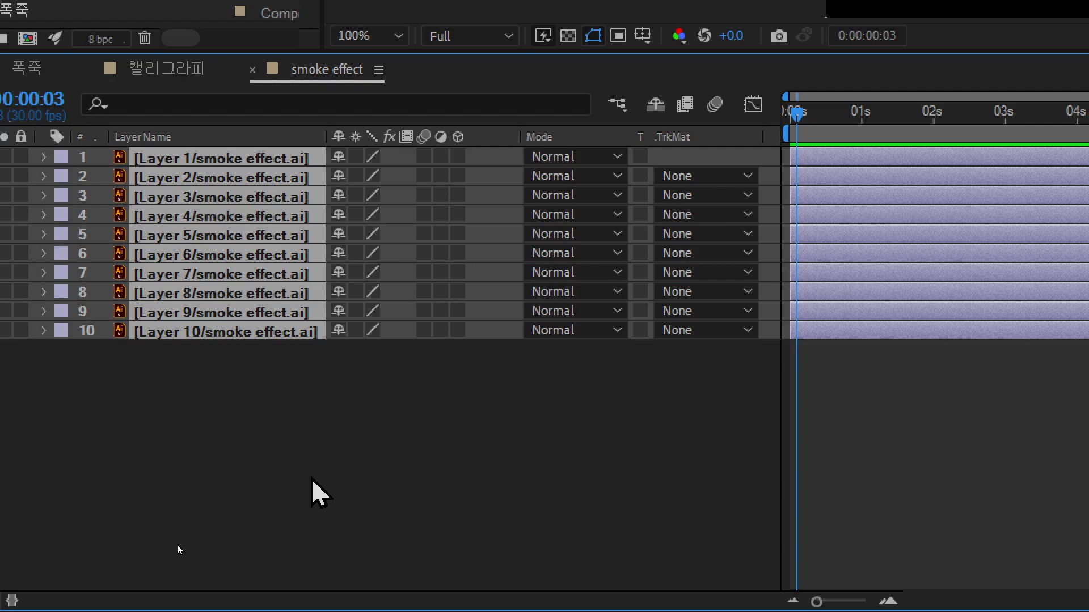
pyautogui.hotkey('alt', ']')
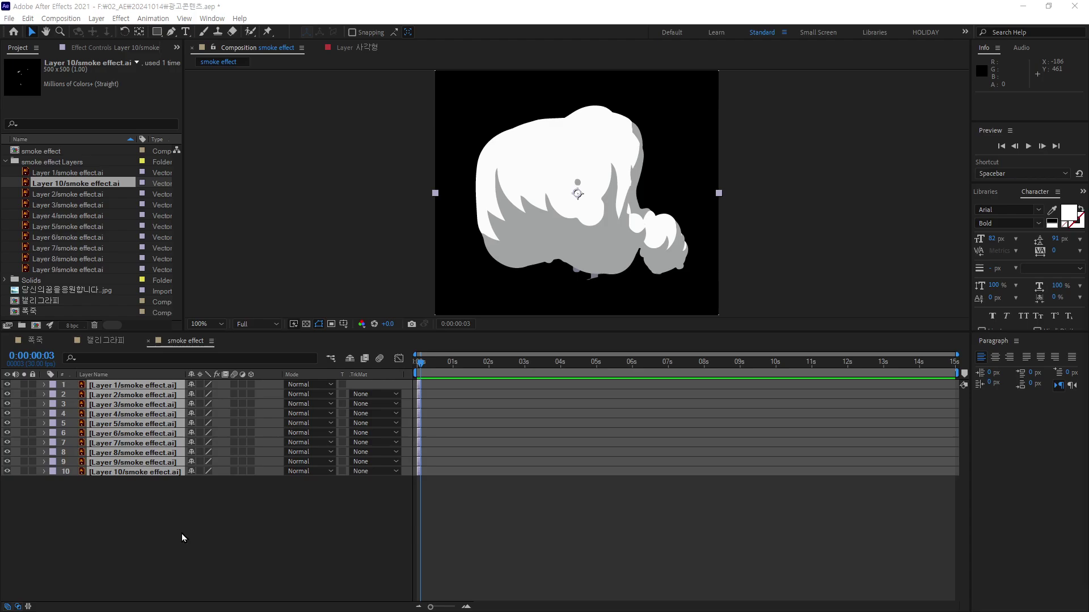
pyautogui.moveTo(179, 478); pyautogui.dragTo(244, 457)
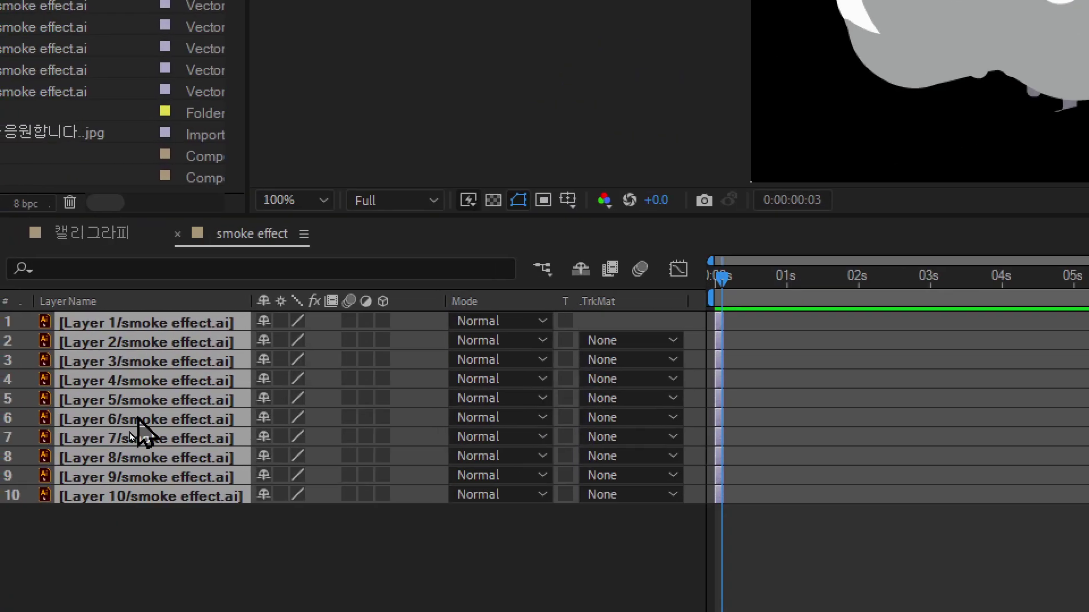
# Step: Apply Keyframe Assistant > Sequence Layers to the ten layers with Overlap unchecked, then check frame 6
pyautogui.rightClick(146, 391)
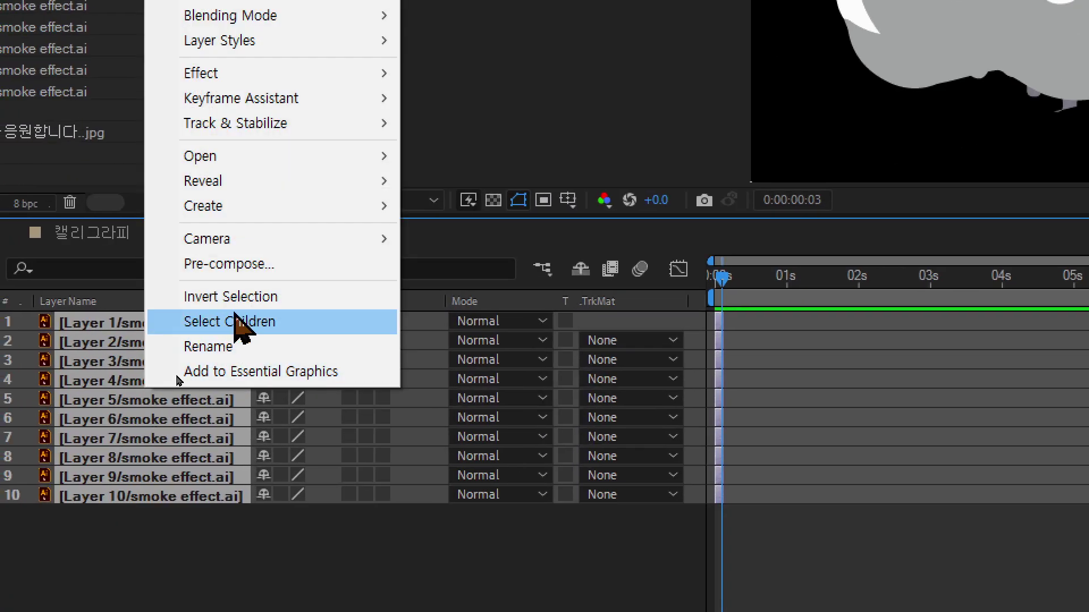
pyautogui.moveTo(276, 215)
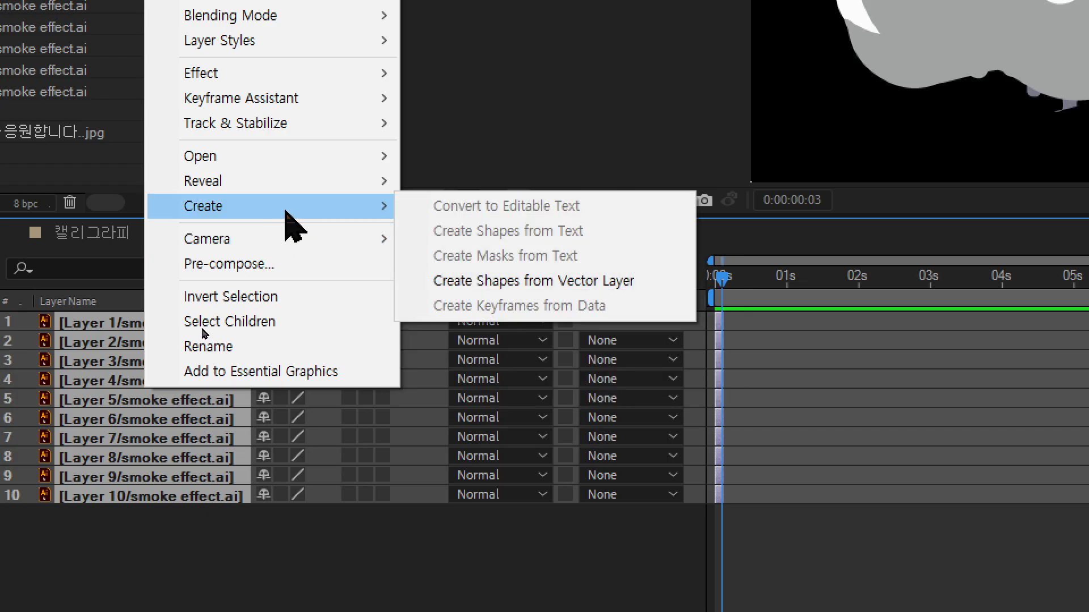
pyautogui.moveTo(271, 103)
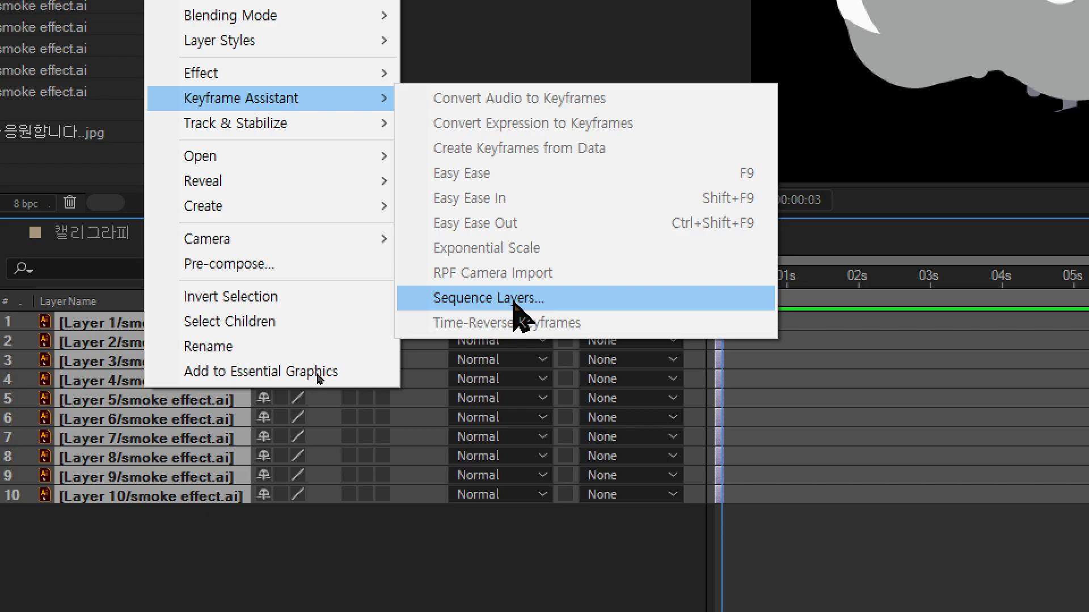
pyautogui.click(518, 311)
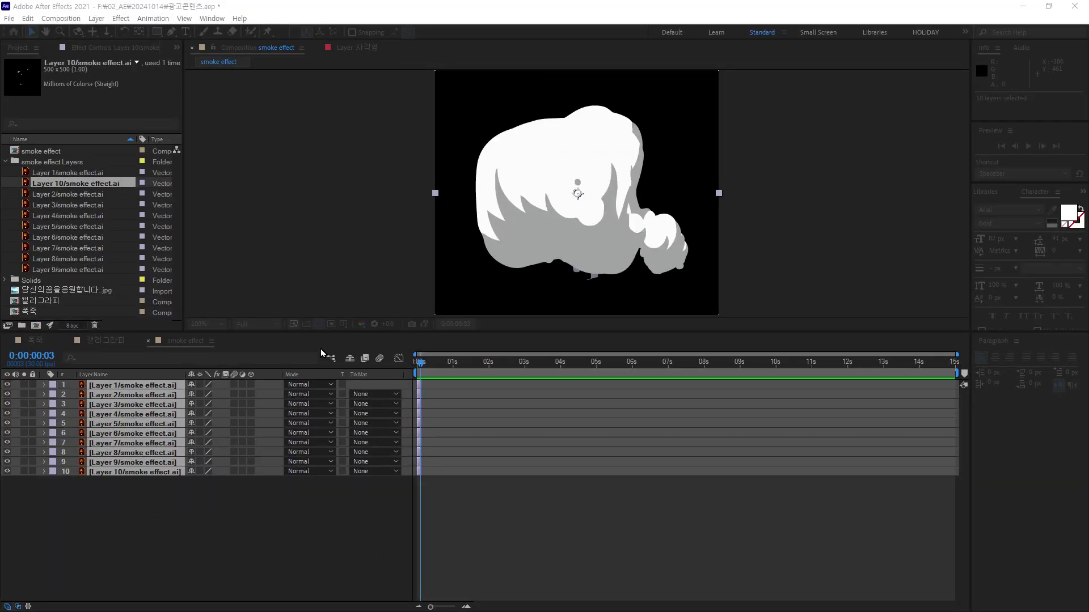
pyautogui.moveTo(960, 275); pyautogui.dragTo(306, 216)
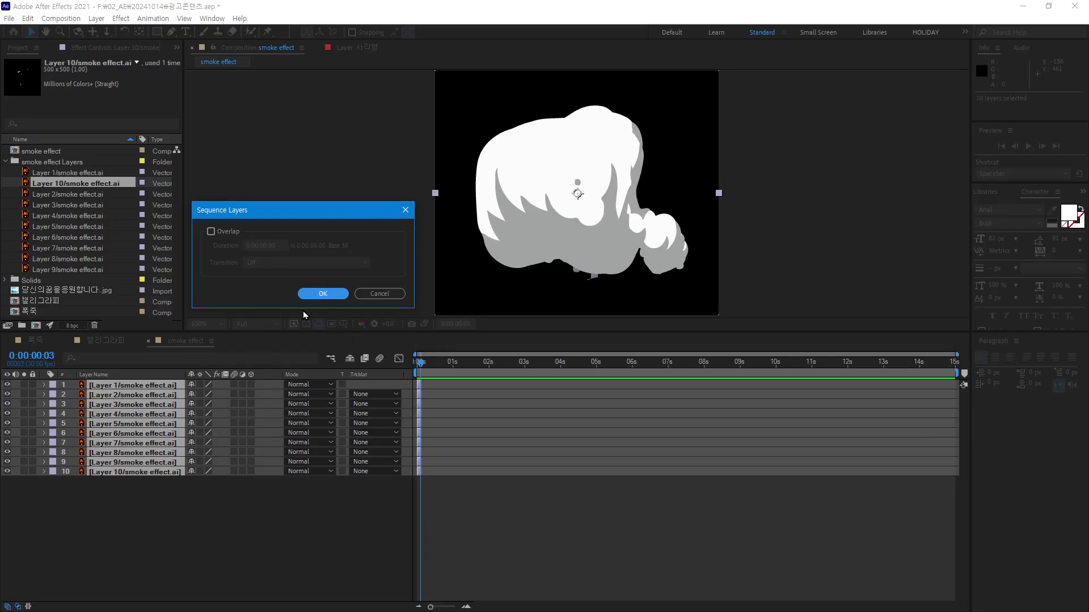
pyautogui.click(330, 295)
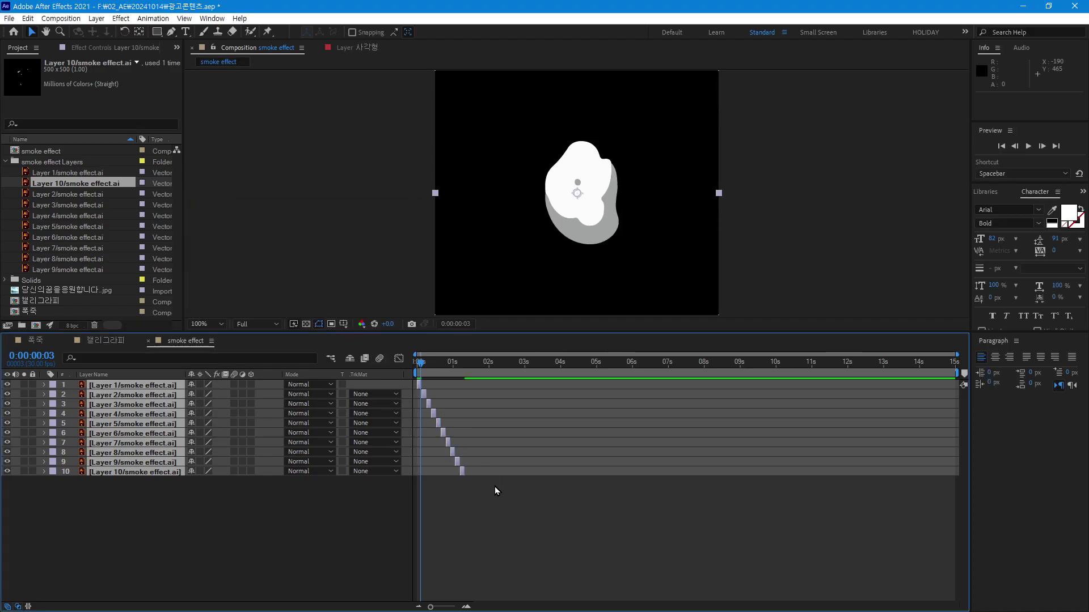
pyautogui.moveTo(421, 366)
pyautogui.mouseDown()
pyautogui.moveTo(462, 369)
pyautogui.moveTo(410, 363)
pyautogui.moveTo(461, 380)
pyautogui.moveTo(402, 376)
pyautogui.moveTo(469, 388)
pyautogui.mouseUp()
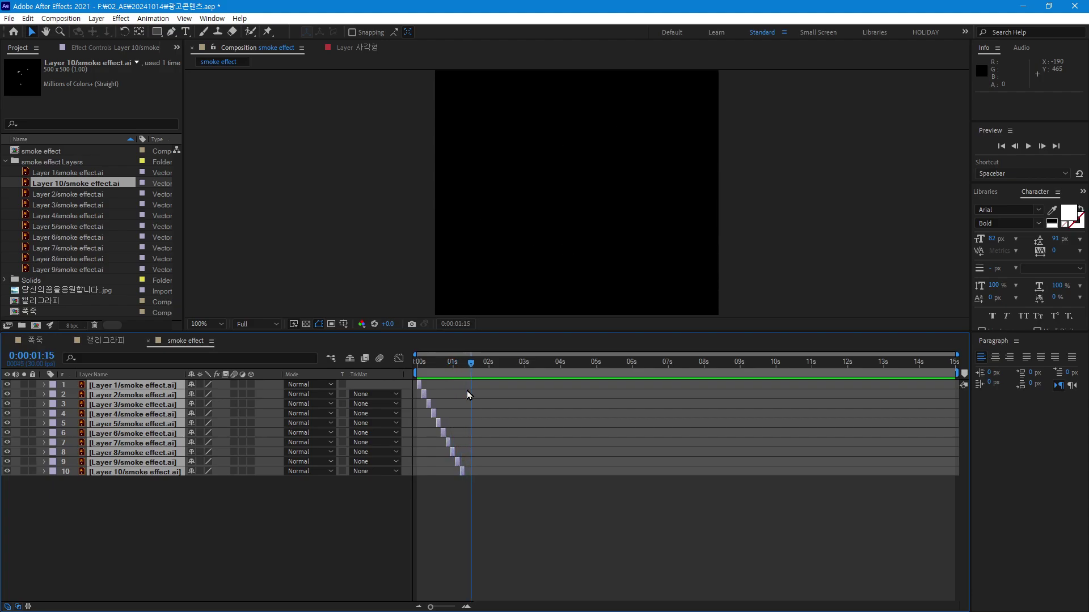
# Step: Set the work area to end at 2:00 and preview the smoke animation
pyautogui.press('n')
pyautogui.press('Home')
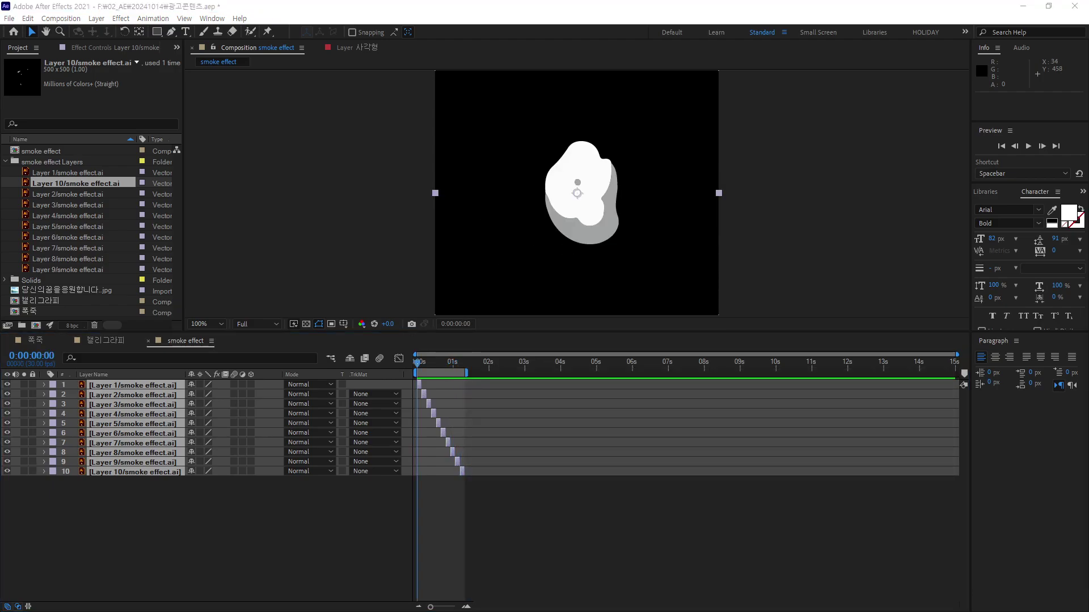
pyautogui.click(471, 373)
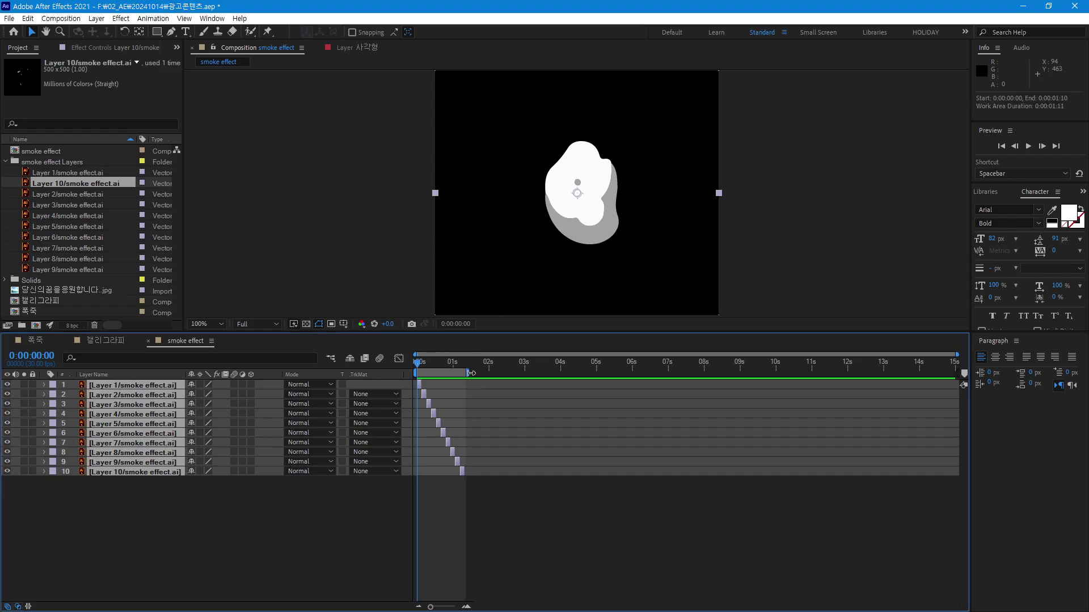
pyautogui.moveTo(471, 373); pyautogui.dragTo(480, 428)
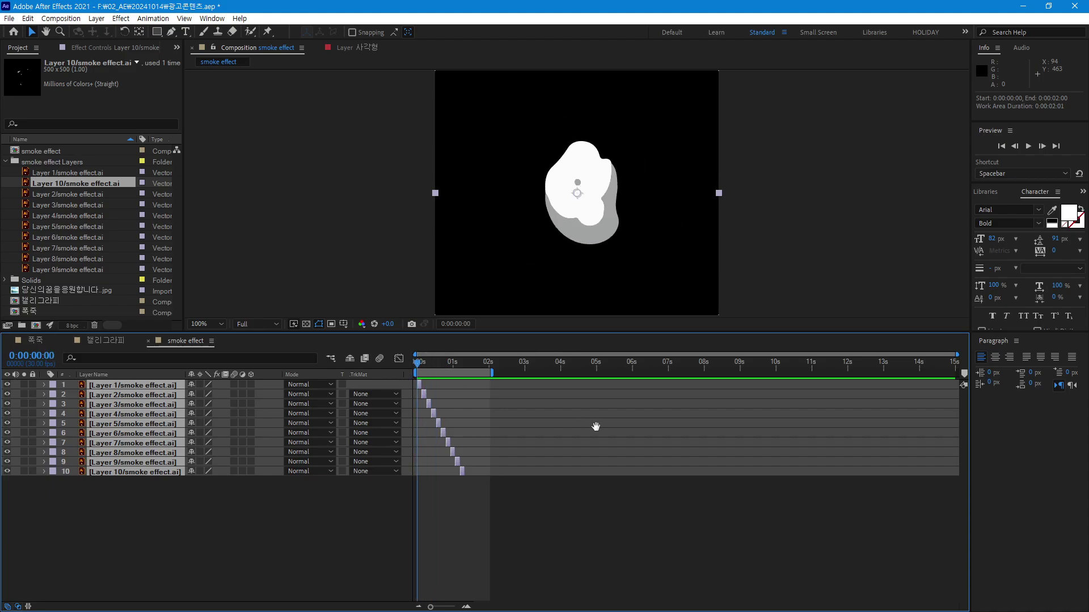
pyautogui.press('space')
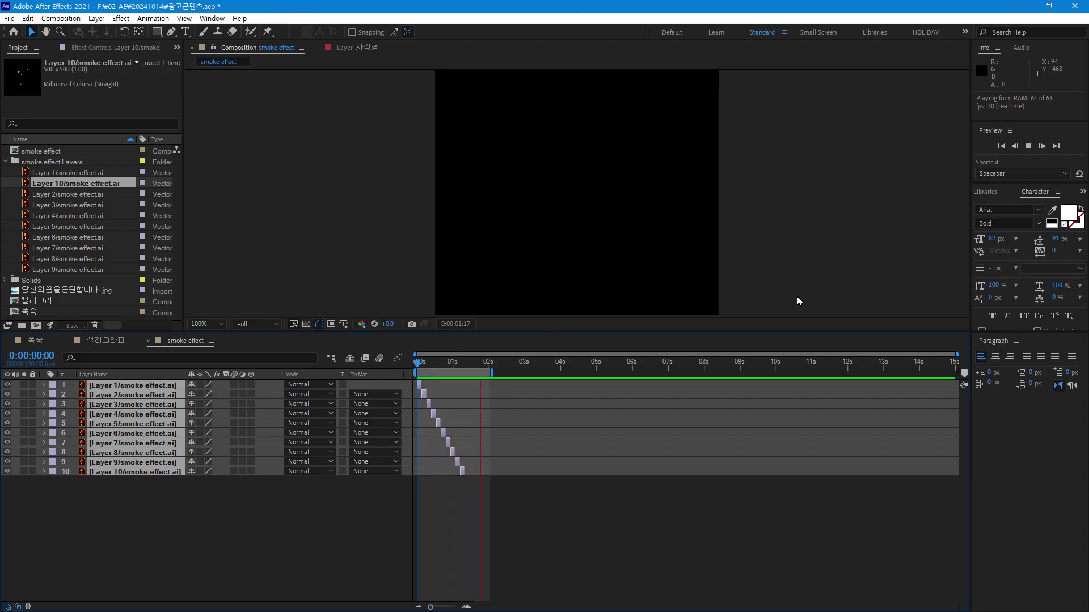
# Step: Scrub to around one second and move Layer 9 50 px left to position 200, 250
pyautogui.click(447, 369)
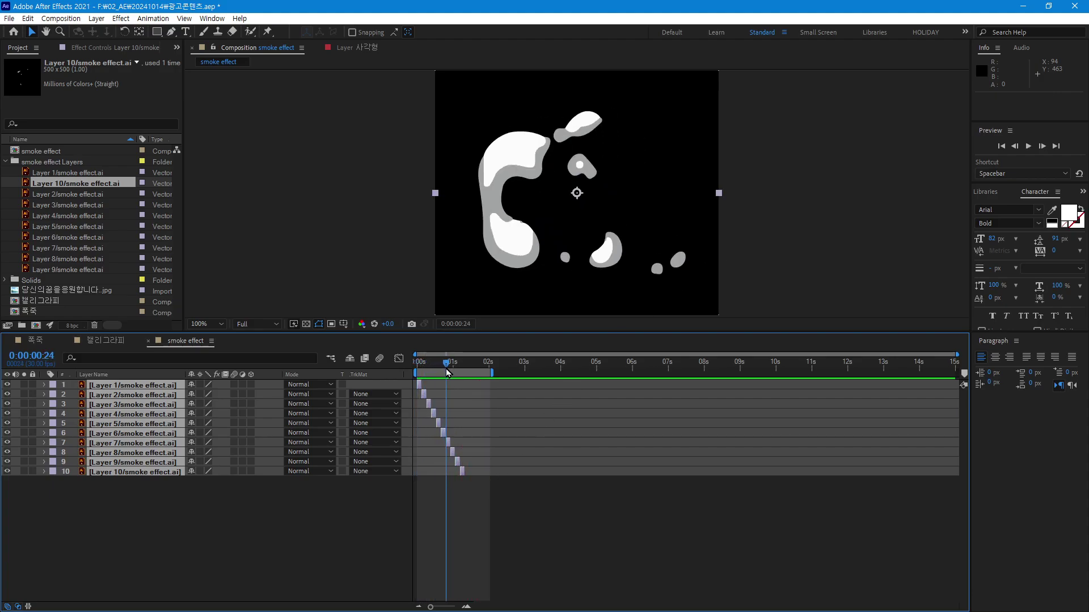
pyautogui.moveTo(447, 370); pyautogui.dragTo(459, 378)
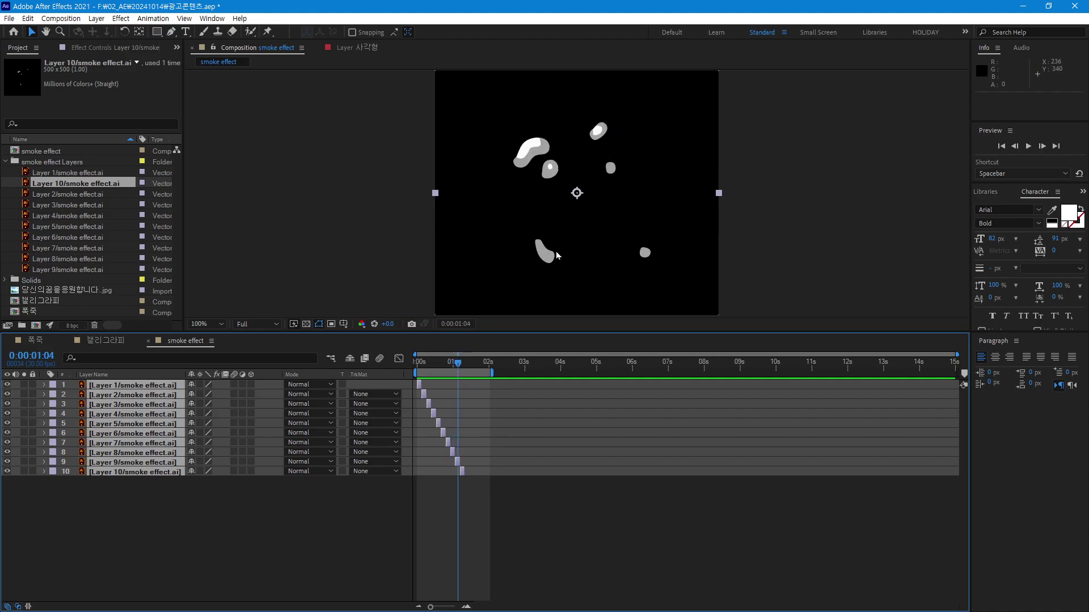
pyautogui.moveTo(577, 199); pyautogui.dragTo(548, 200)
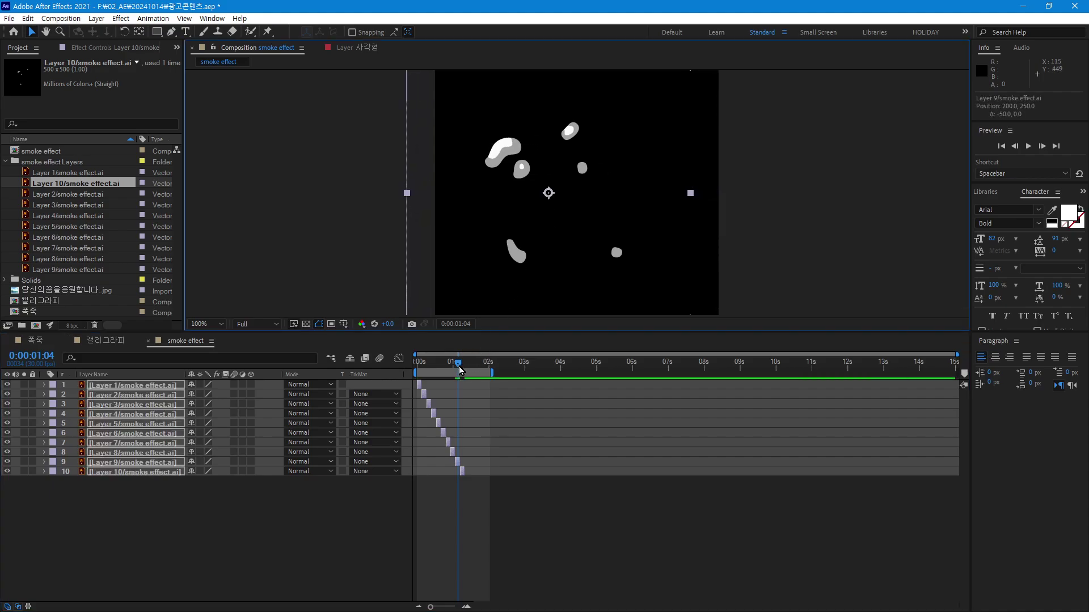
pyautogui.moveTo(458, 368)
pyautogui.mouseDown()
pyautogui.moveTo(448, 371)
pyautogui.moveTo(474, 373)
pyautogui.mouseUp()
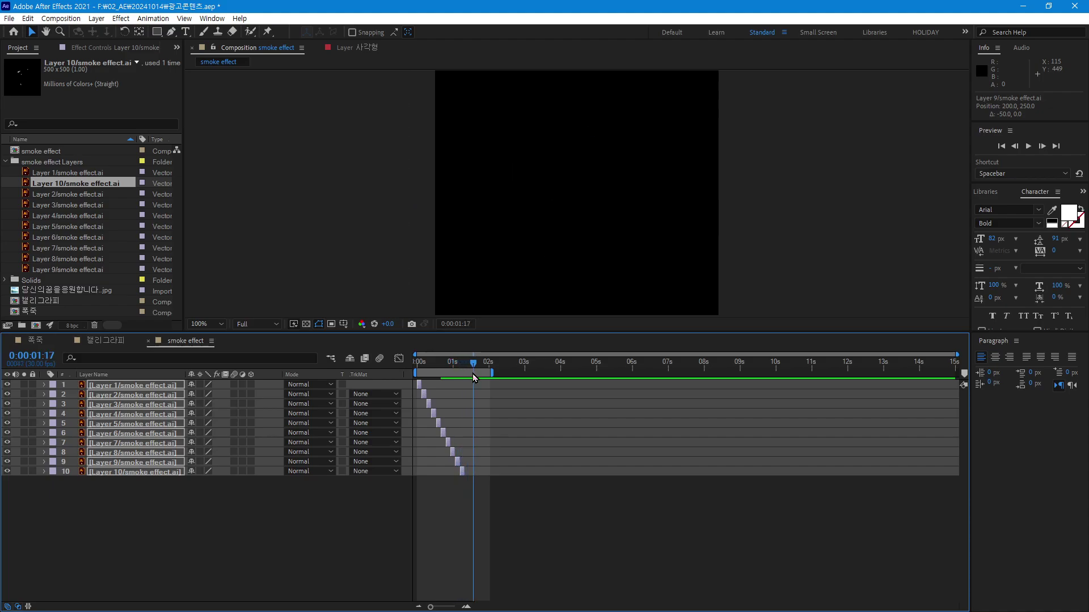
# Step: Undo the previous move and shift Layer 9 48 px left to position 202, 250
pyautogui.hotkey('ctrl', 'z')
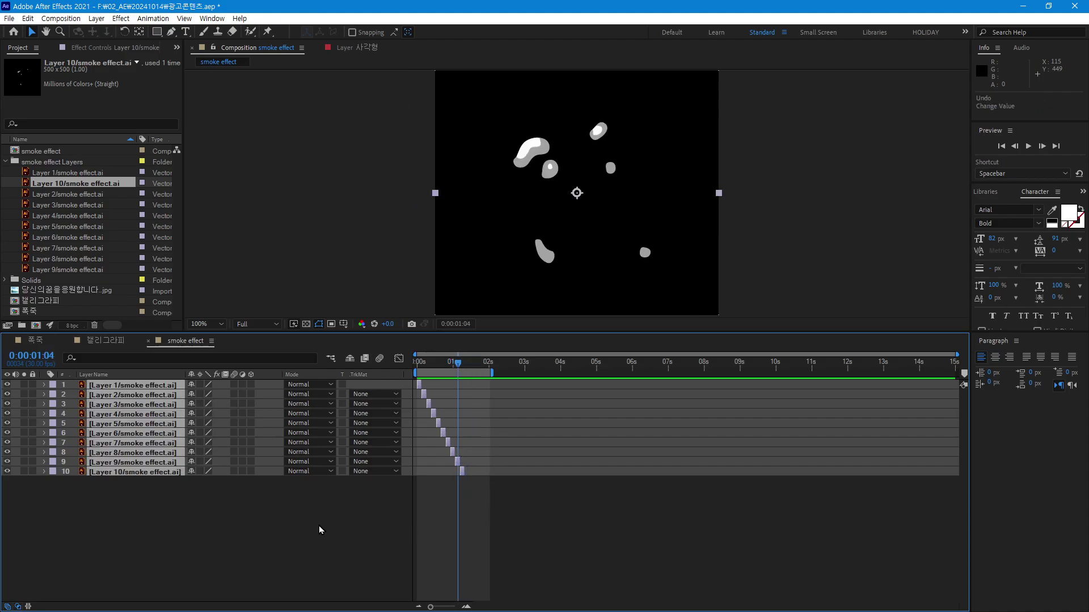
pyautogui.click(298, 539)
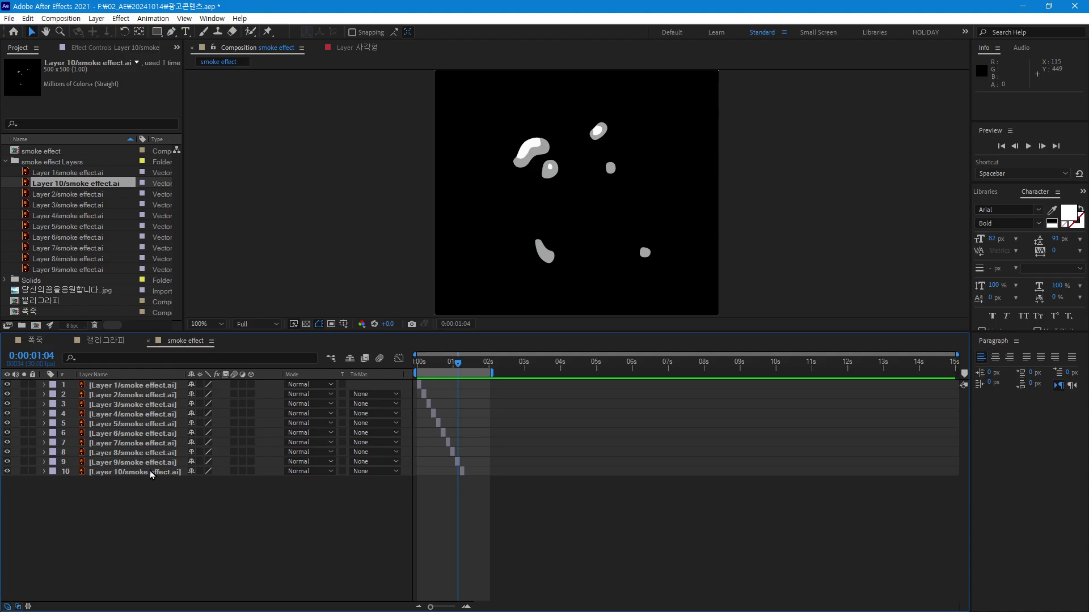
pyautogui.click(151, 463)
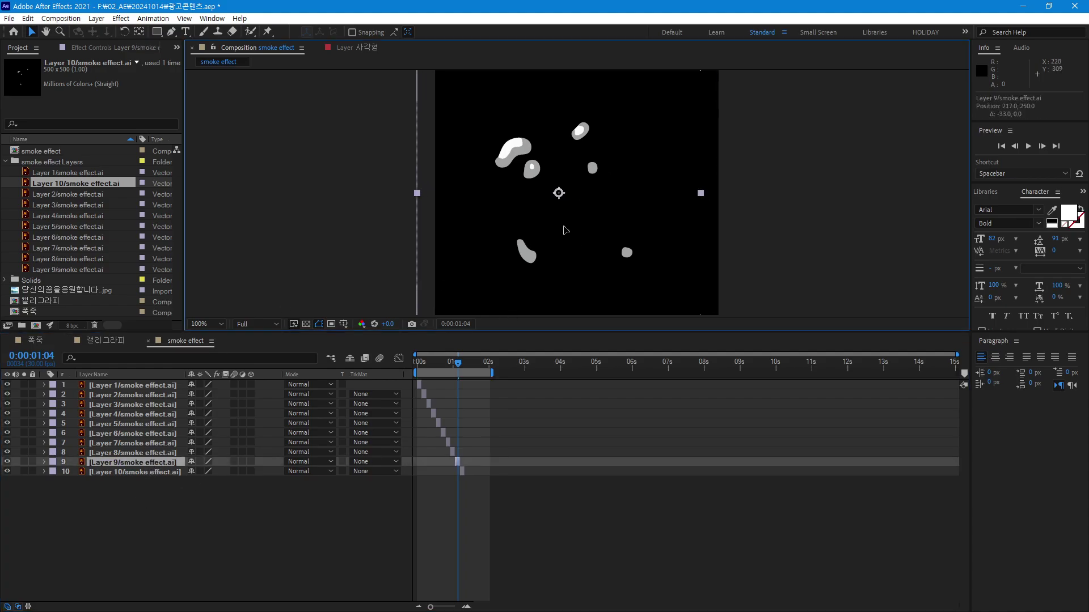
pyautogui.moveTo(569, 231); pyautogui.dragTo(542, 231)
pyautogui.moveTo(458, 366); pyautogui.dragTo(460, 379)
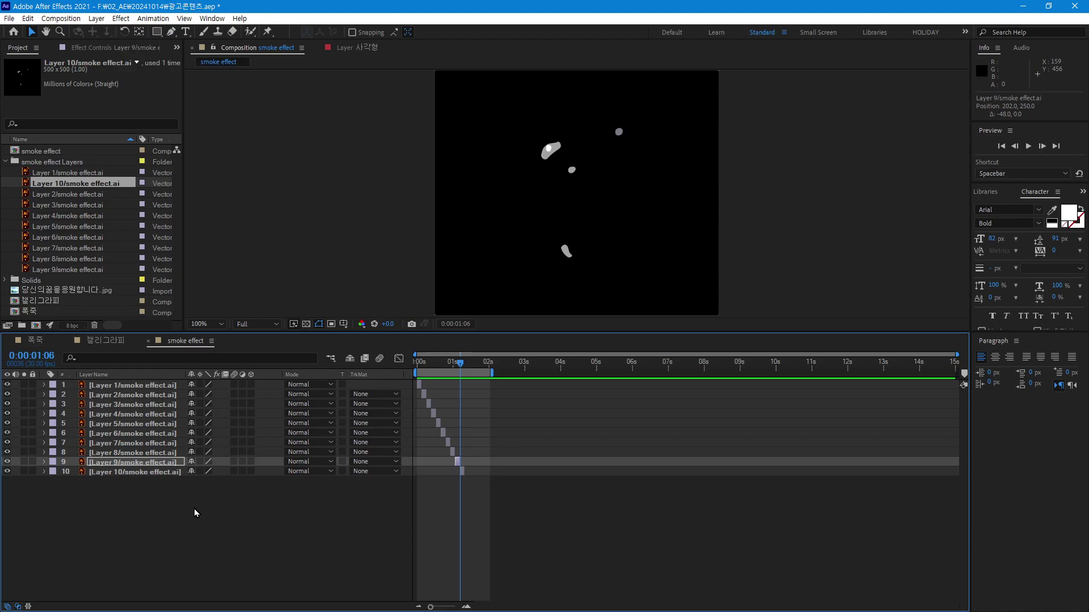
# Step: Shift Layer 10 89 px left to position 161, 250 and scrub to check alignment
pyautogui.click(170, 472)
pyautogui.moveTo(592, 241); pyautogui.dragTo(541, 242)
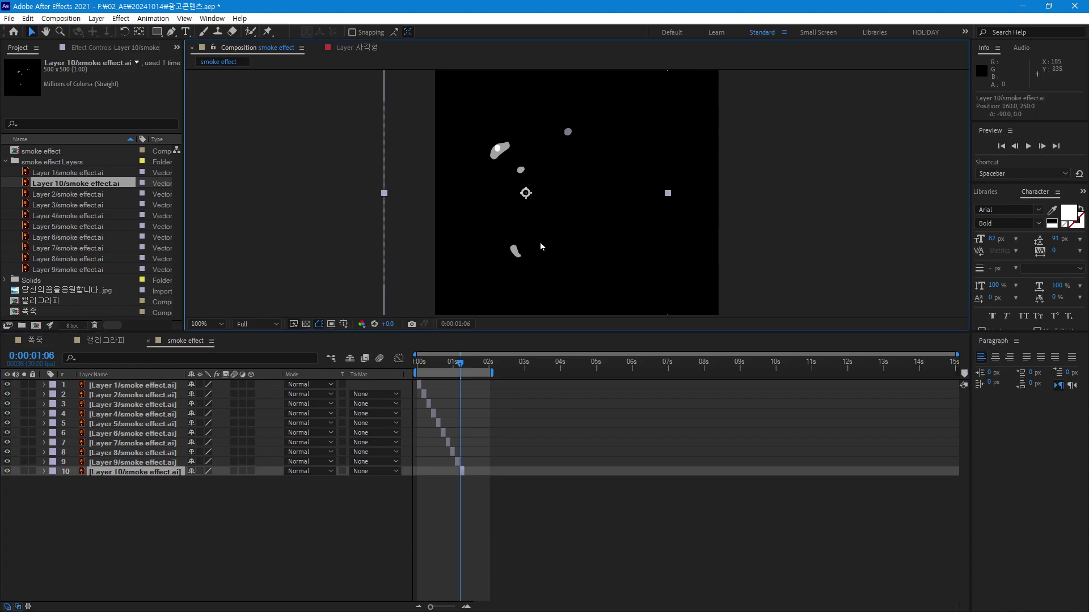
pyautogui.moveTo(460, 368)
pyautogui.mouseDown()
pyautogui.moveTo(472, 378)
pyautogui.moveTo(411, 380)
pyautogui.mouseUp()
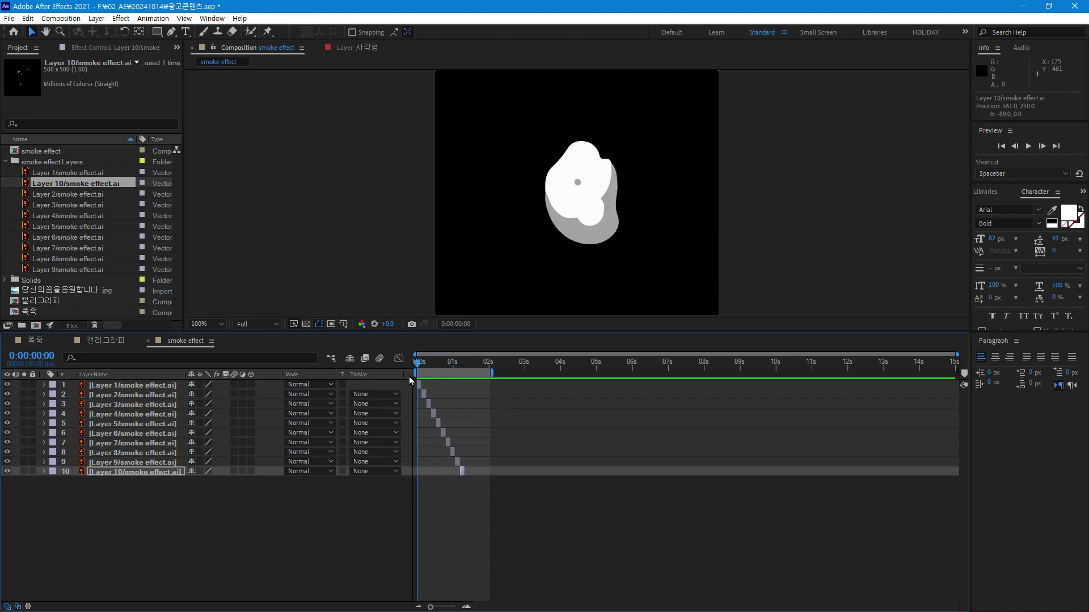
# Step: Start a RAM preview of the smoke animation's two-second work area
pyautogui.press('space')
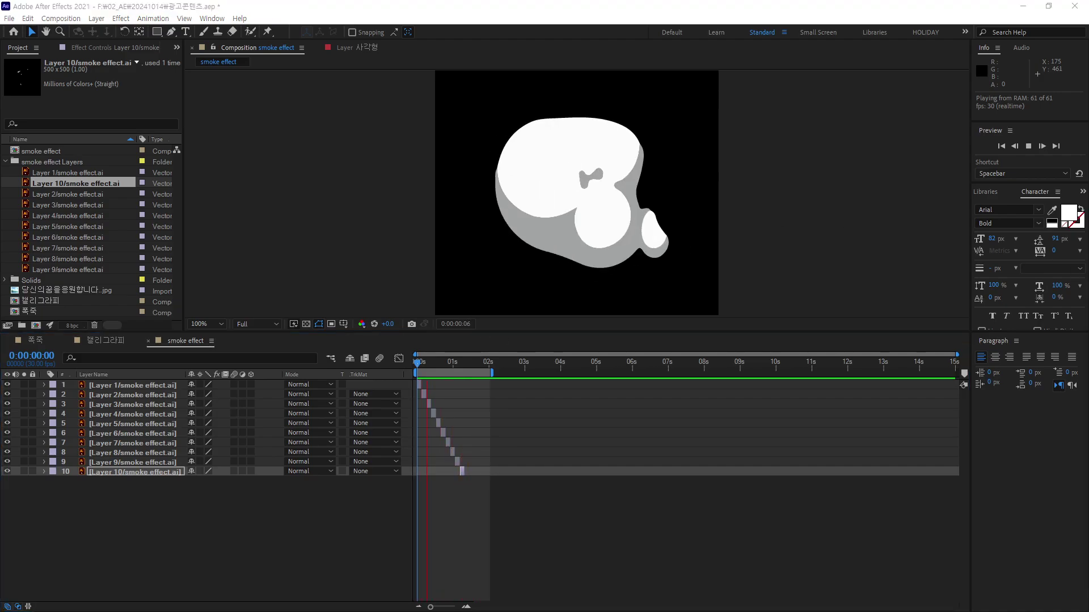
# Step: Stop the preview, replay it, then scrub the smoke frames around the 0:00:02:00 mark
pyautogui.click(420, 373)
pyautogui.moveTo(420, 374); pyautogui.dragTo(396, 411)
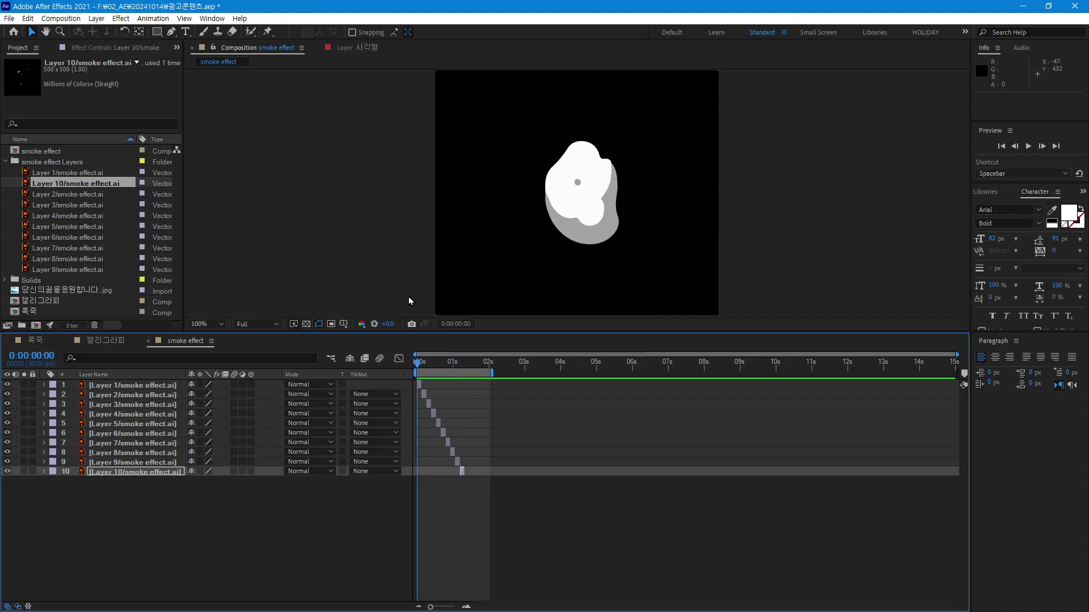
pyautogui.moveTo(421, 372); pyautogui.dragTo(416, 372)
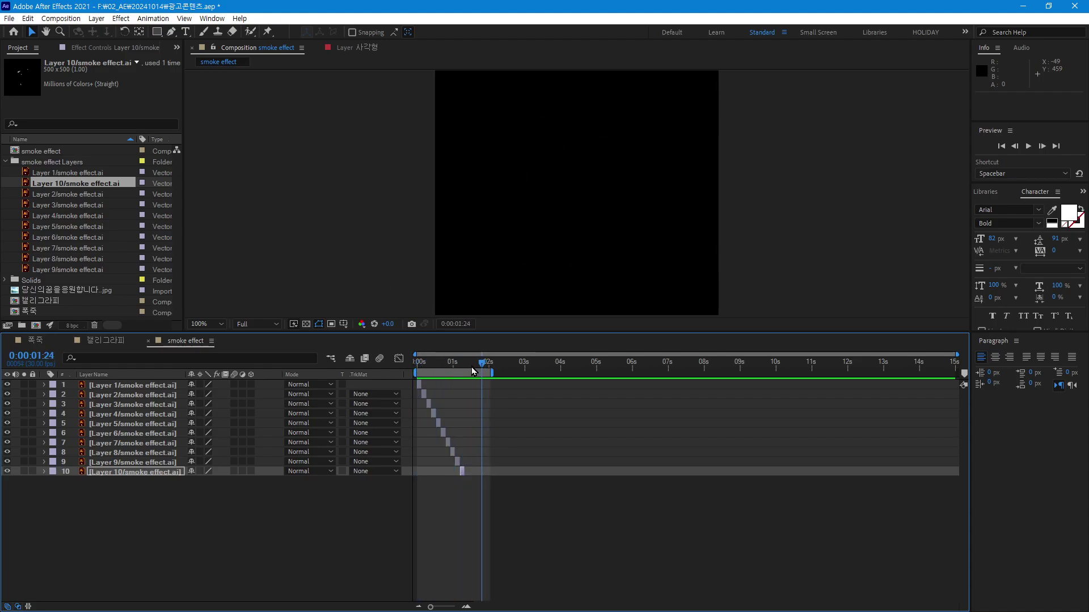
pyautogui.press('space')
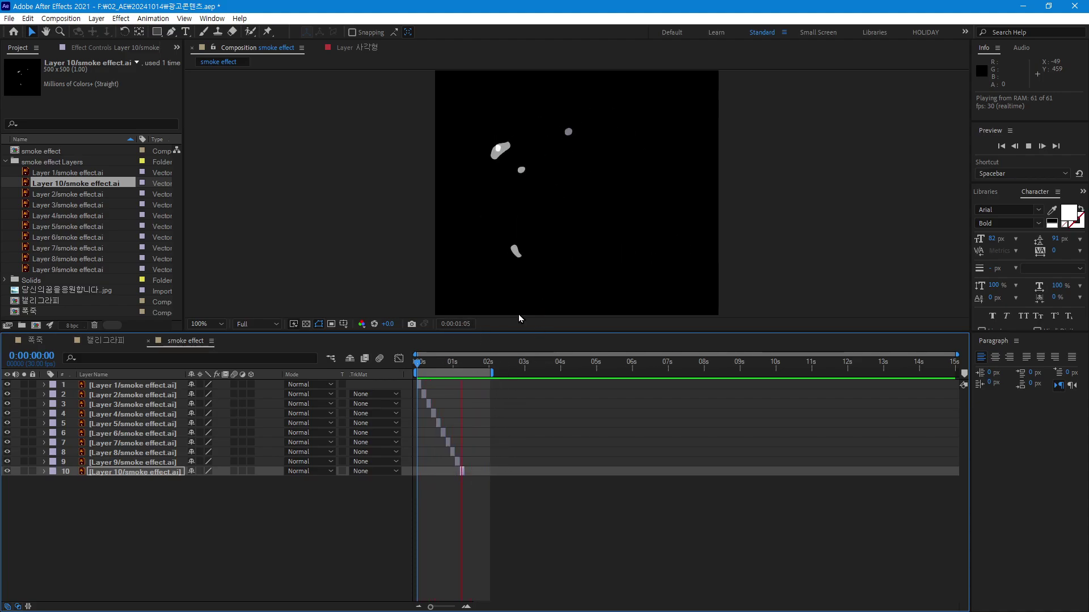
pyautogui.press('space')
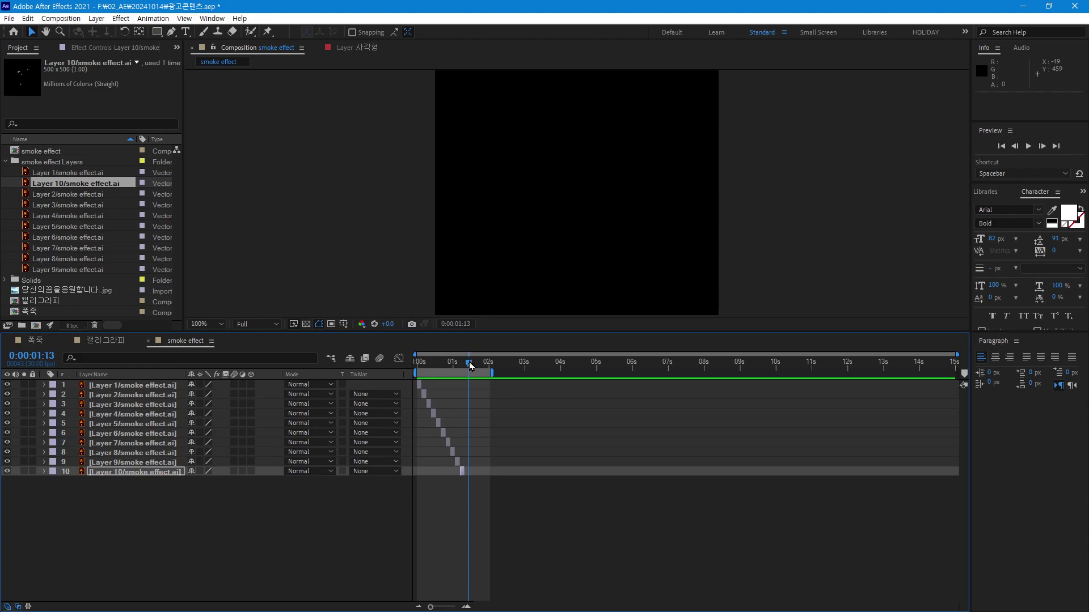
pyautogui.moveTo(469, 362); pyautogui.dragTo(490, 385)
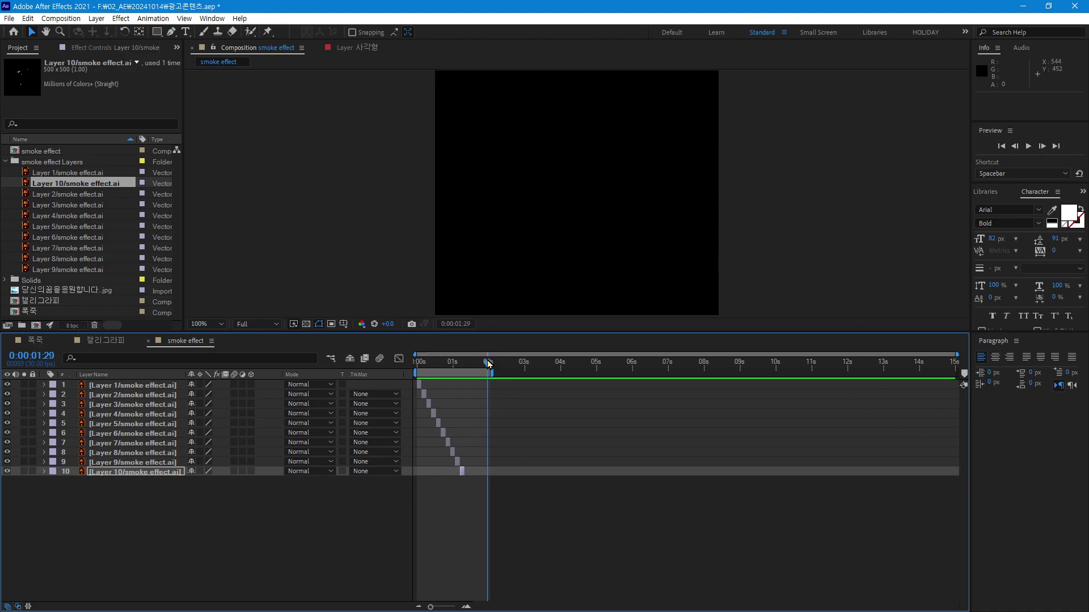
pyautogui.moveTo(480, 362)
pyautogui.mouseDown()
pyautogui.moveTo(438, 376)
pyautogui.moveTo(480, 394)
pyautogui.mouseUp()
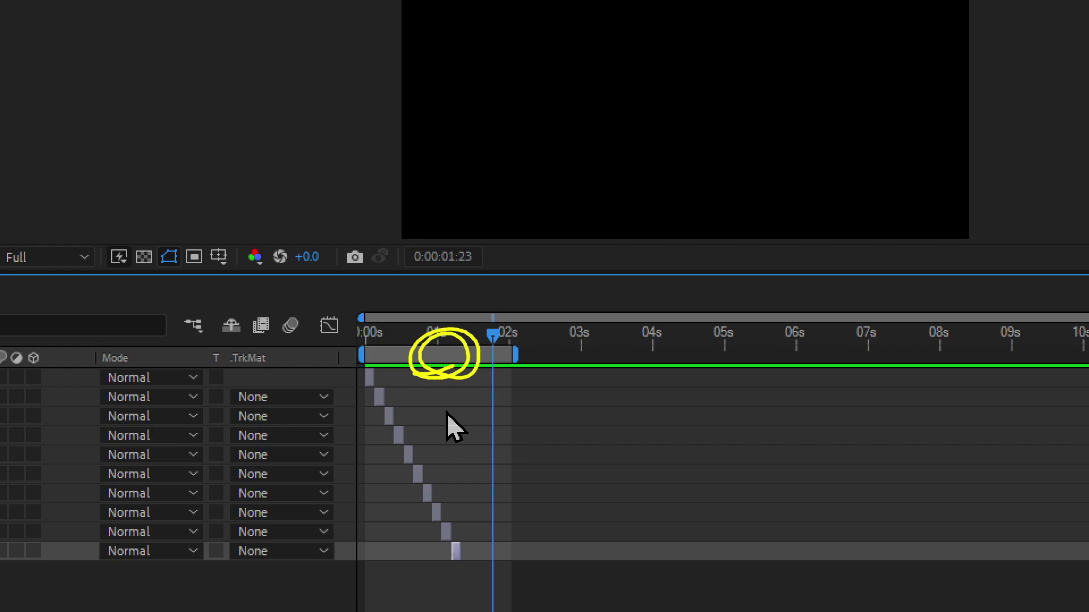
# Step: Trim the smoke effect composition to its 2-second work area using Trim Comp to Work Area
pyautogui.rightClick(439, 356)
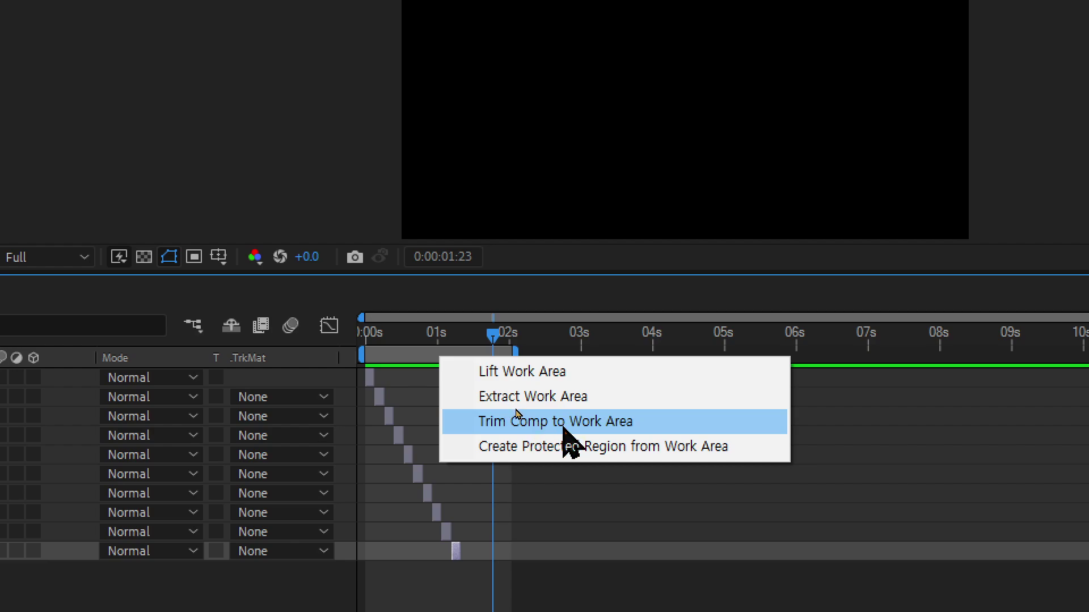
pyautogui.click(517, 421)
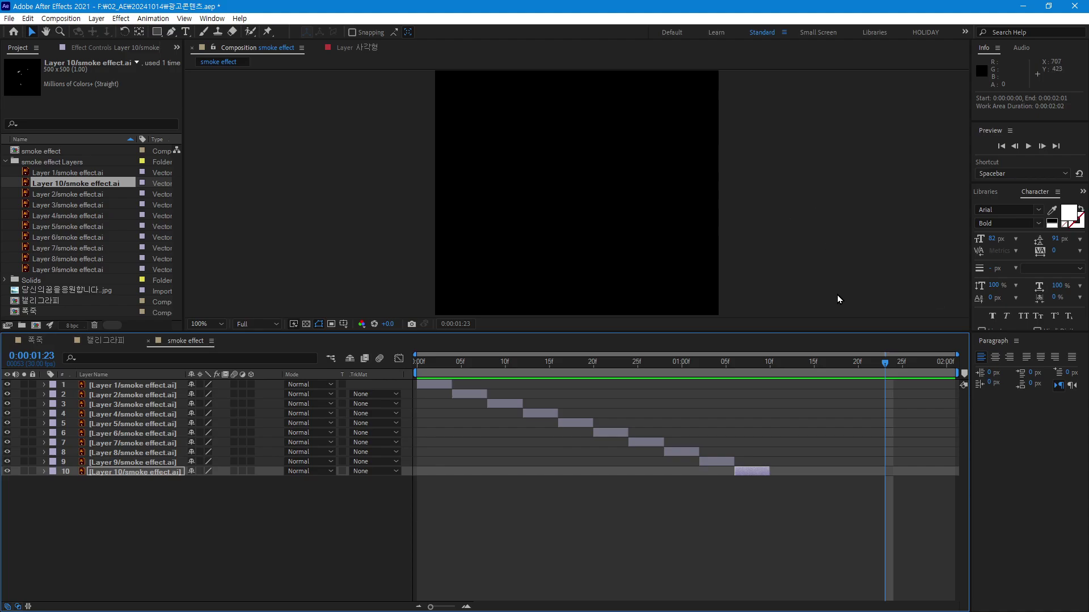
# Step: Preview all 61 frames of the trimmed smoke animation from 0:00 in real time, then stop
pyautogui.moveTo(880, 364); pyautogui.dragTo(830, 365)
pyautogui.press('space')
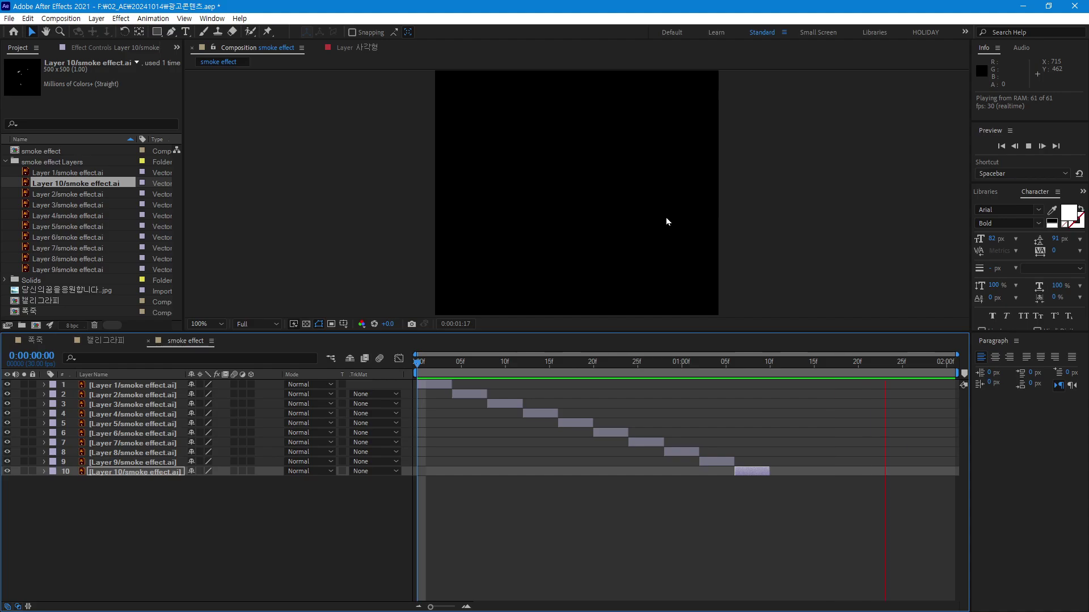
pyautogui.press('space')
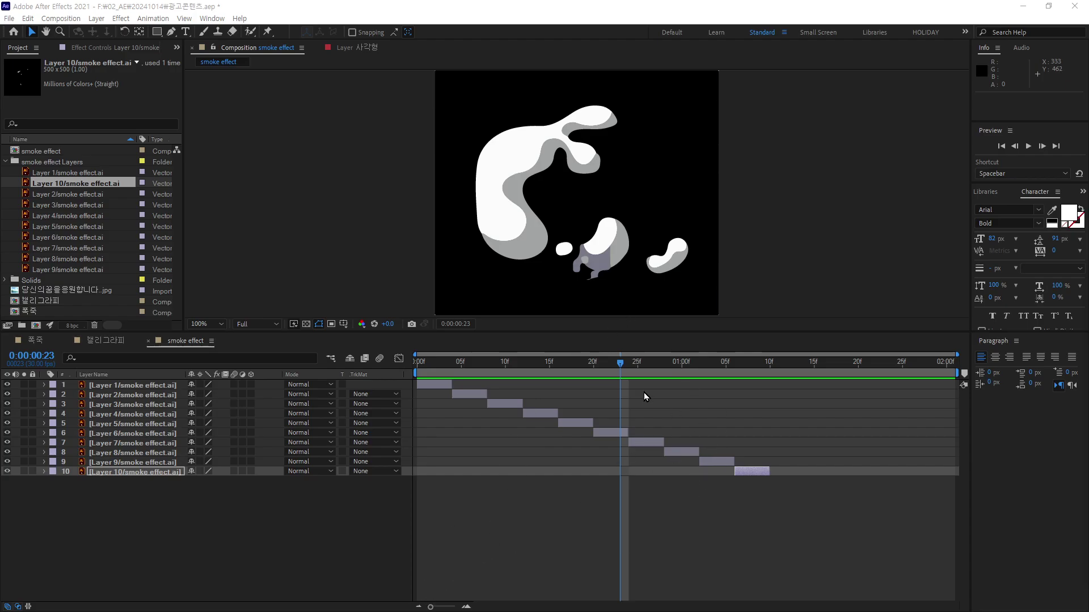
pyautogui.click(179, 563)
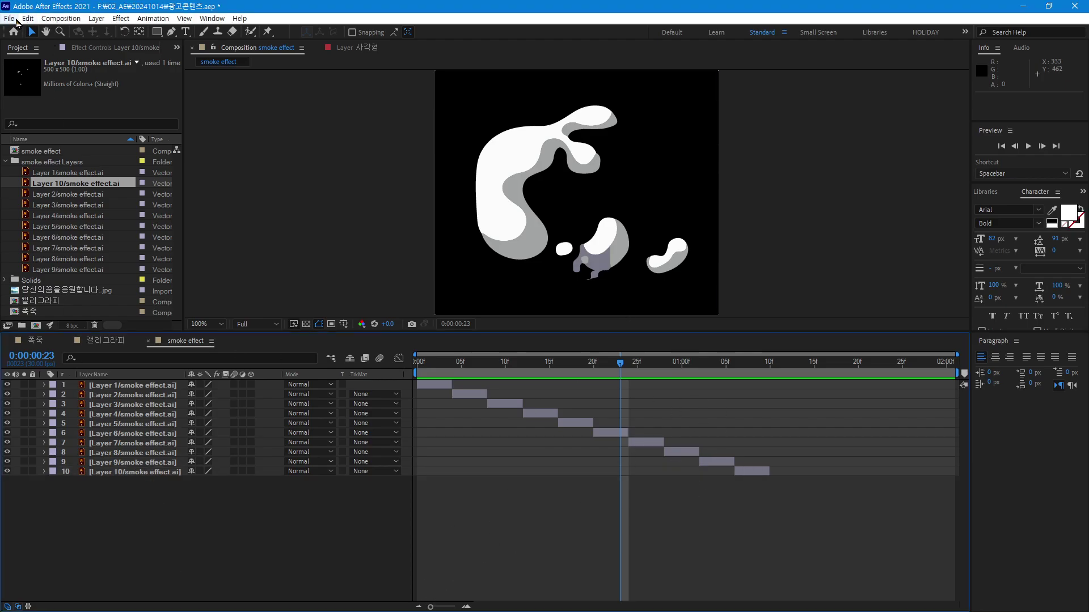
# Step: Add the smoke effect composition to the Render Queue through File > Export
pyautogui.click(10, 19)
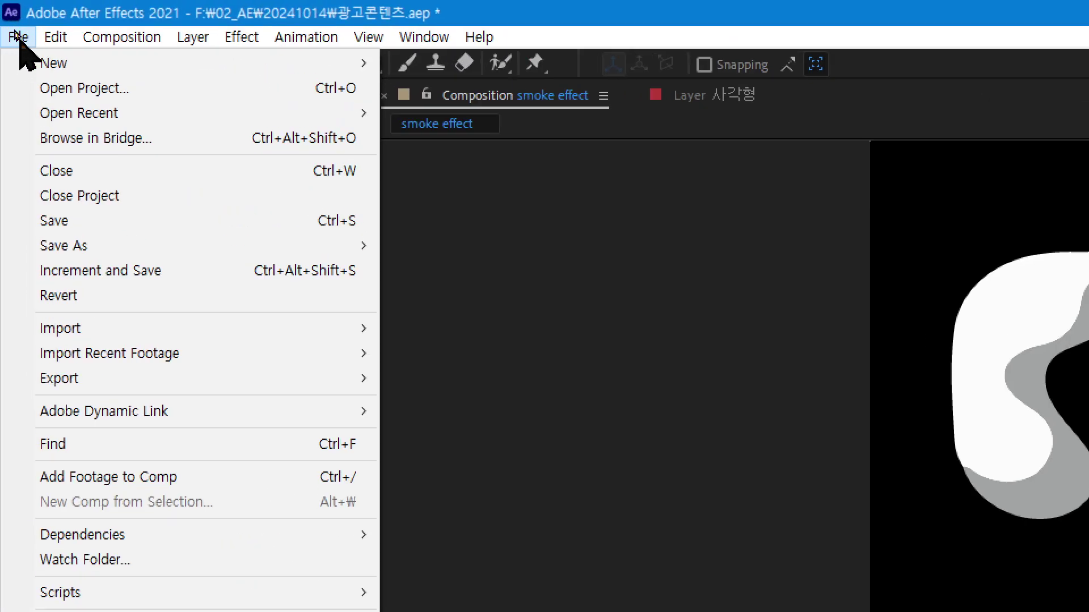
pyautogui.moveTo(65, 209)
pyautogui.moveTo(232, 381)
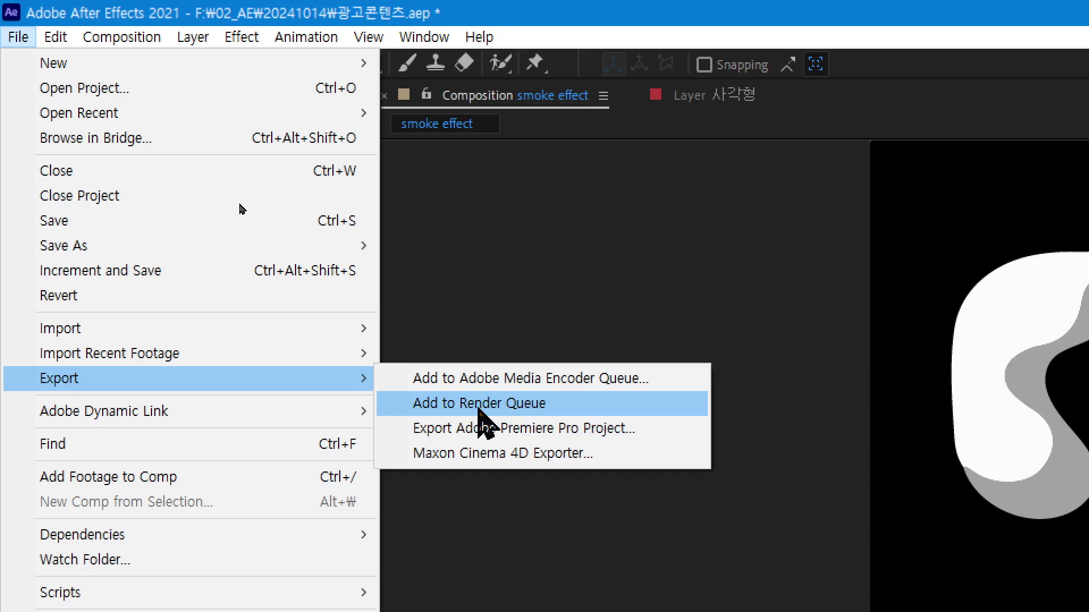
pyautogui.click(484, 405)
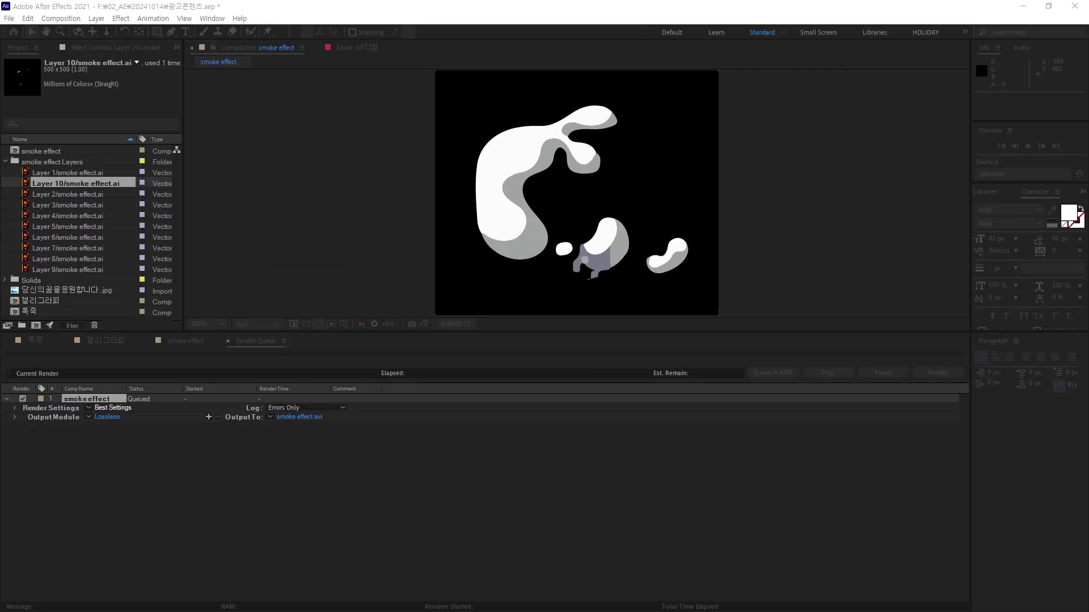
# Step: Set the render settings to Best quality with the time span limited to Work Area Only
pyautogui.click(112, 407)
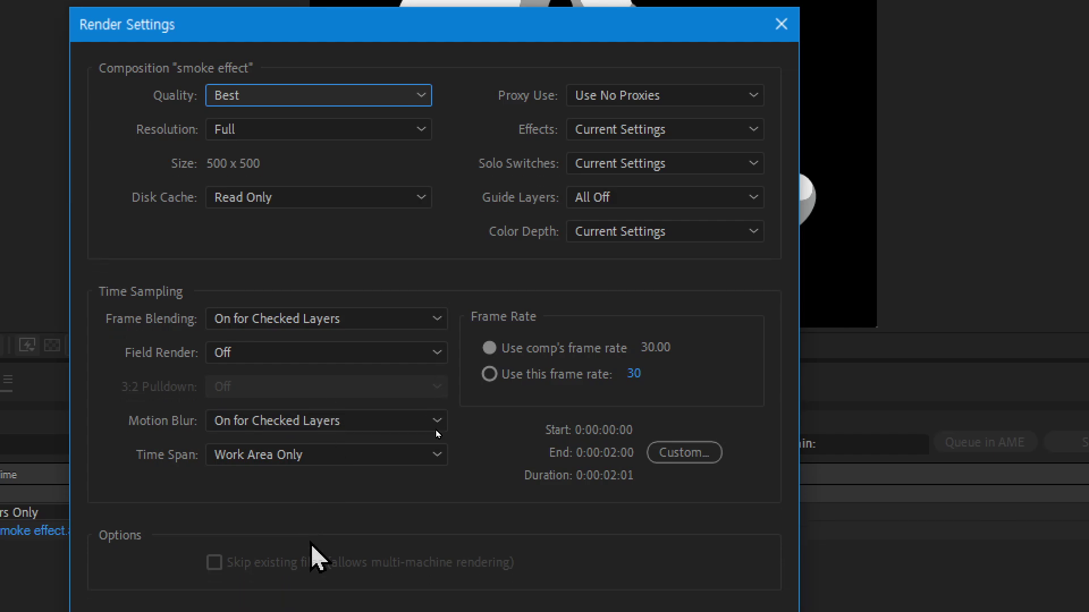
pyautogui.click(633, 442)
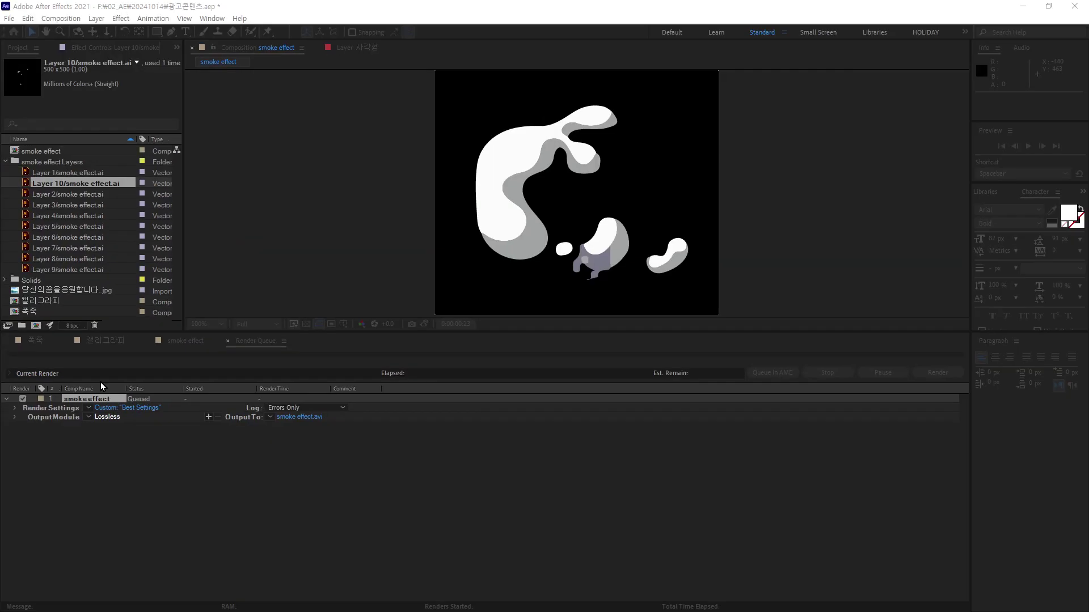
# Step: Set the output module to QuickTime format with RGB + Alpha channels
pyautogui.moveTo(1061, 151); pyautogui.dragTo(501, 139)
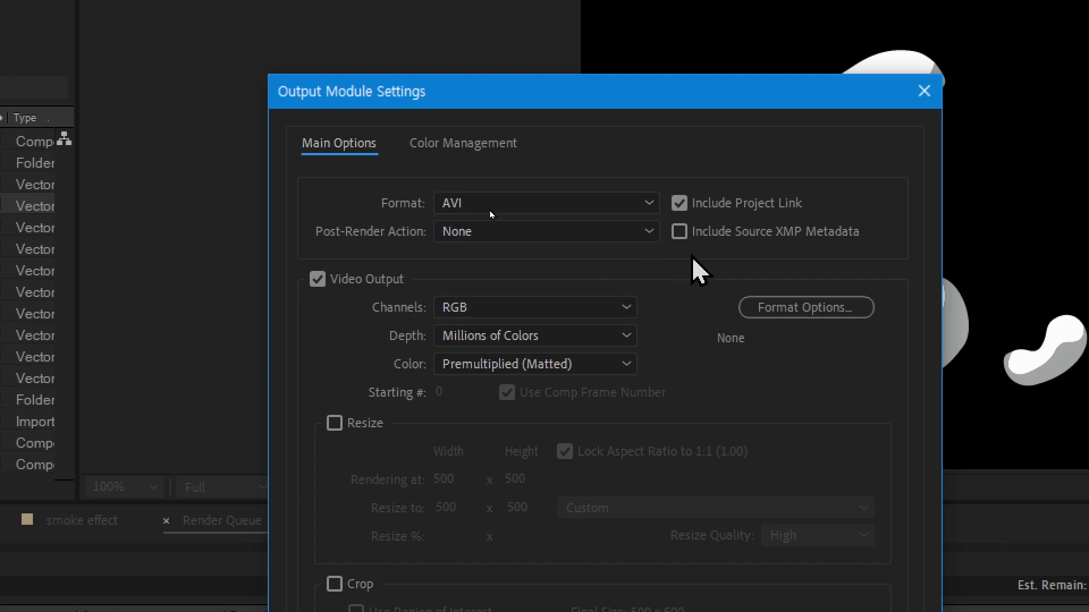
pyautogui.click(524, 208)
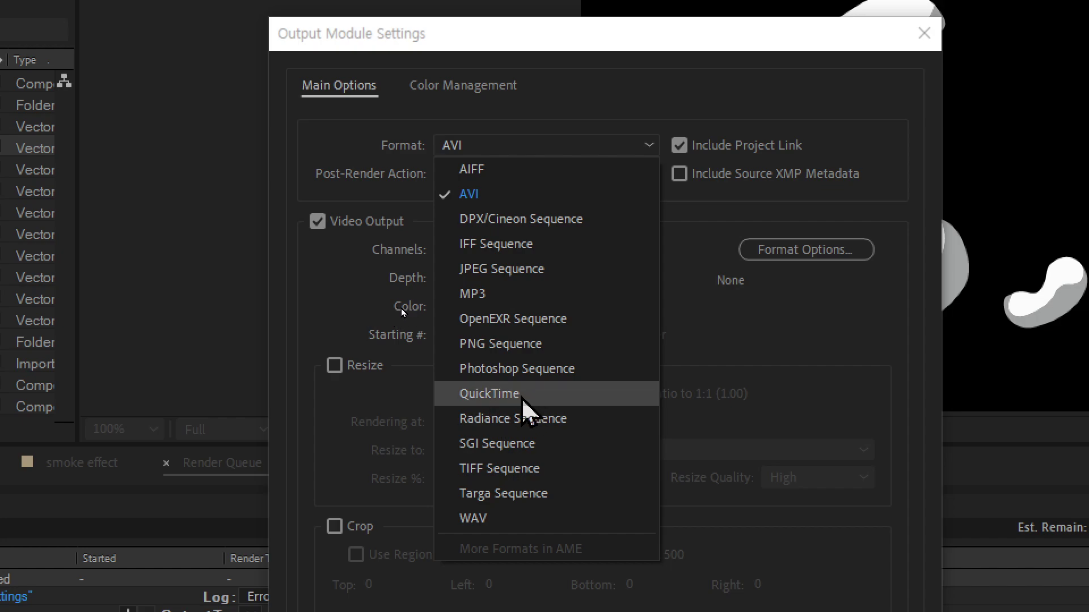
pyautogui.click(514, 396)
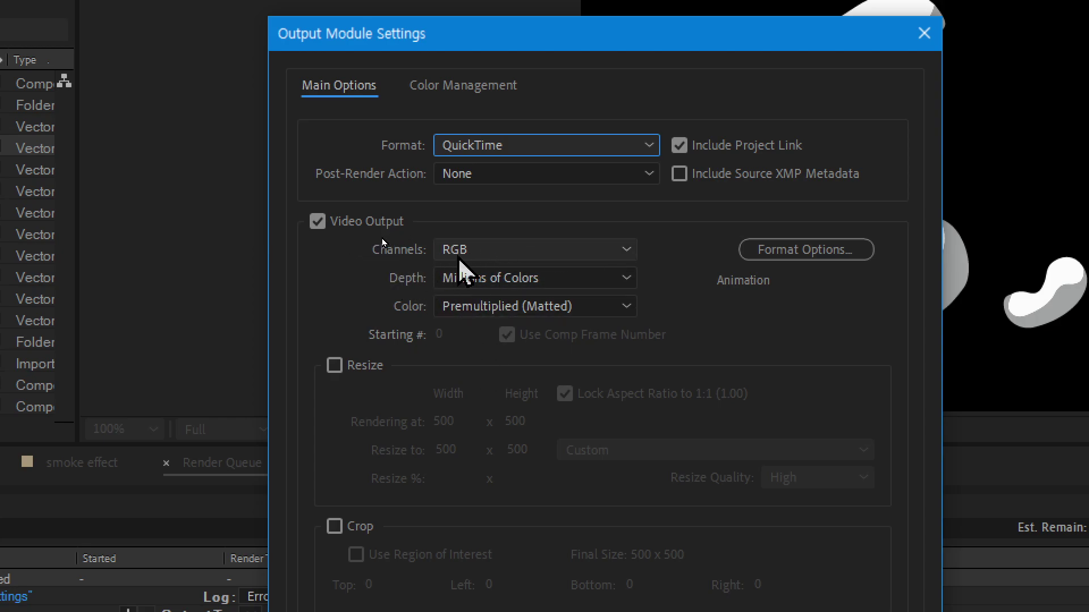
pyautogui.click(513, 252)
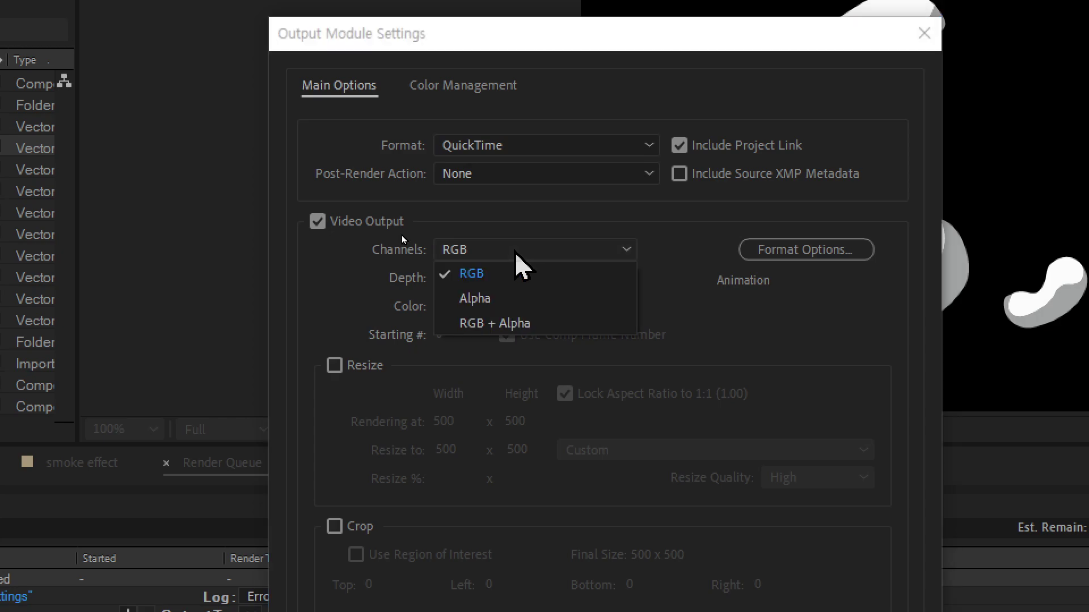
pyautogui.click(528, 324)
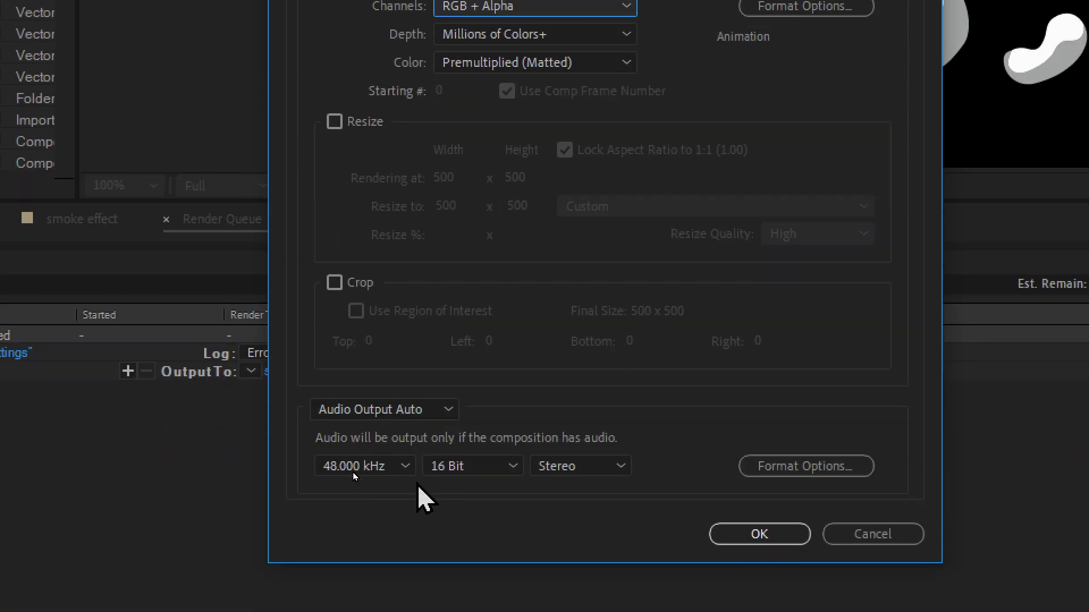
pyautogui.click(760, 525)
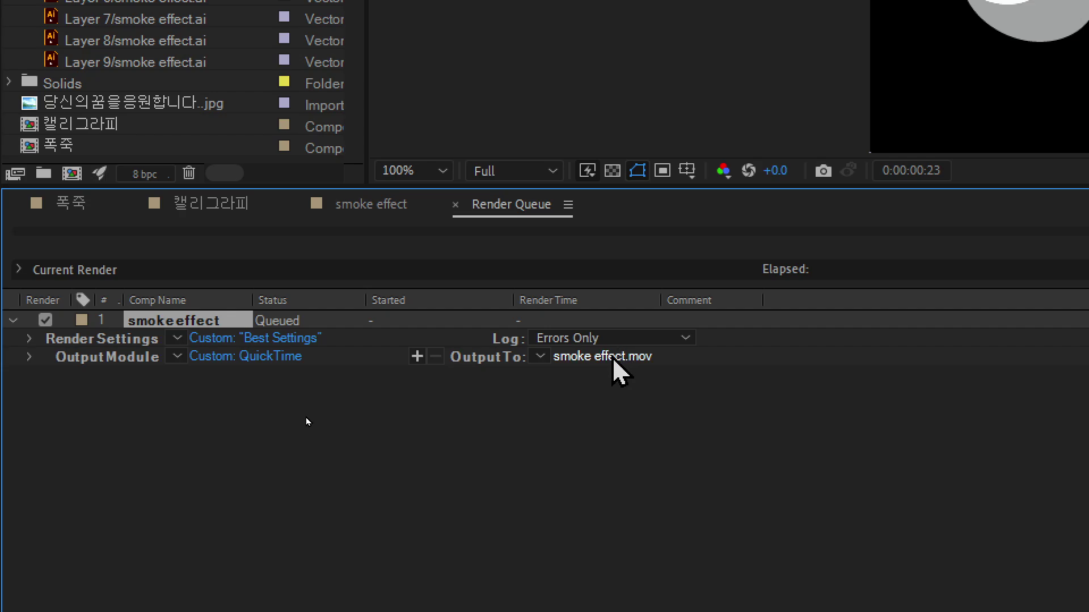
# Step: Save the render output as smoke effect.mov in F:\02_AE\20241014
pyautogui.click(613, 359)
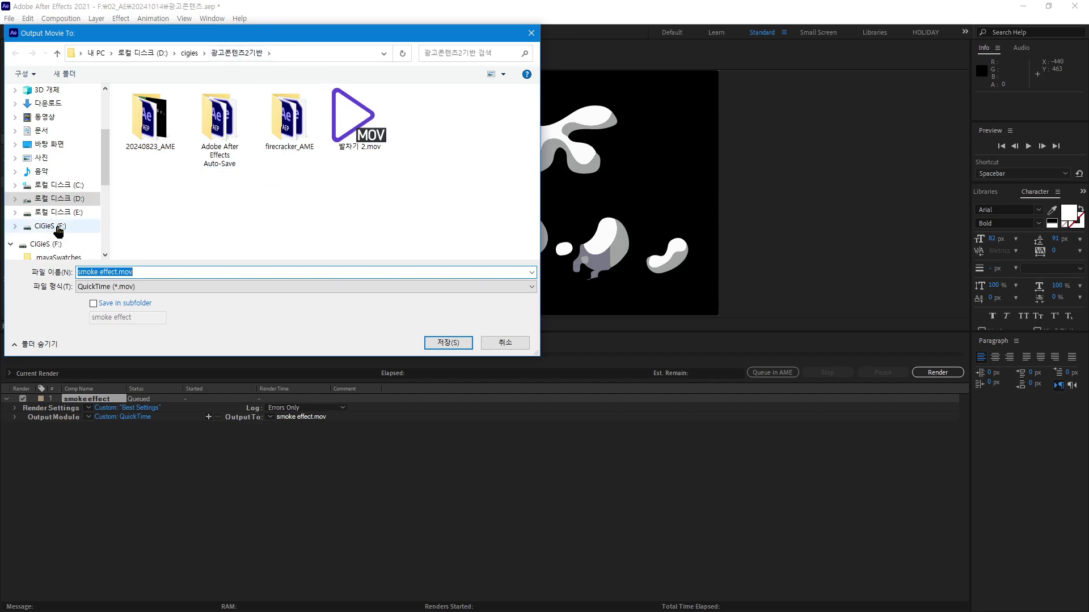
pyautogui.click(51, 225)
pyautogui.doubleClick(164, 131)
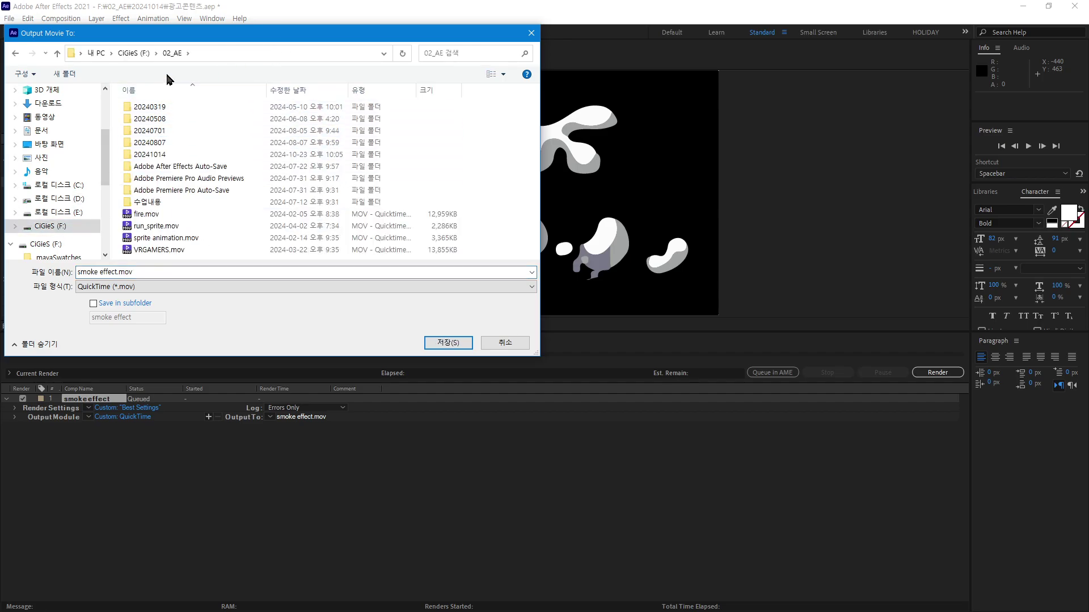
pyautogui.click(188, 156)
pyautogui.doubleClick(189, 156)
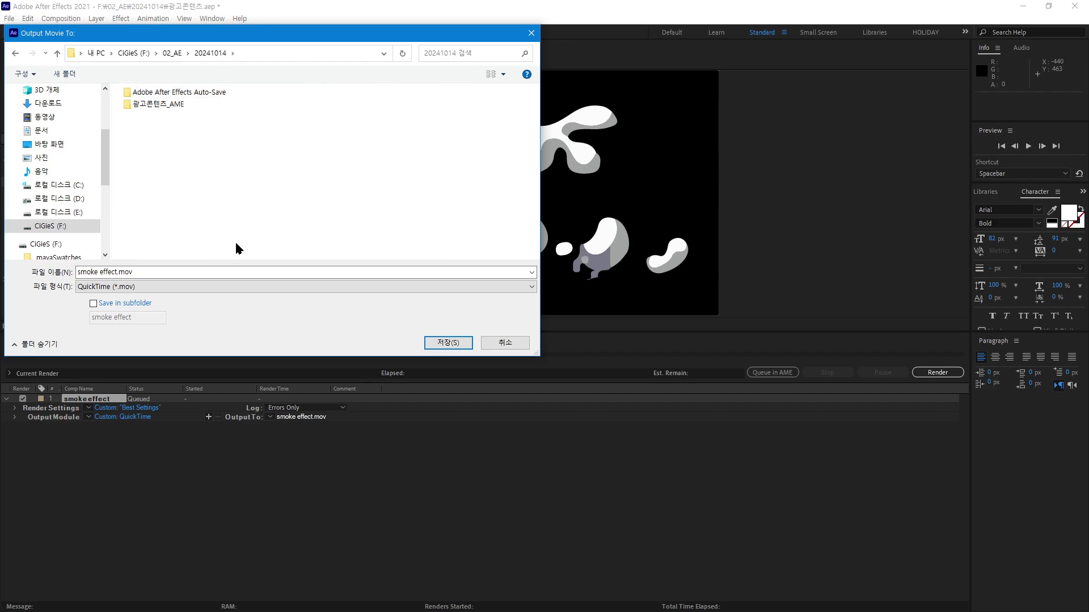
pyautogui.click(448, 345)
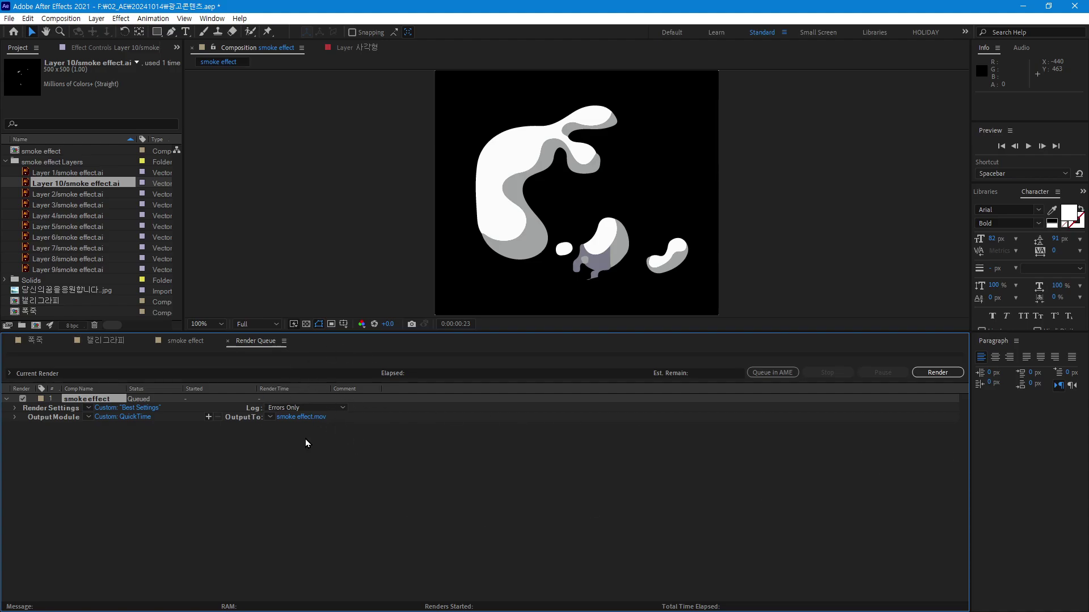
# Step: Render the queued smoke effect composition
pyautogui.moveTo(333, 432); pyautogui.dragTo(250, 395)
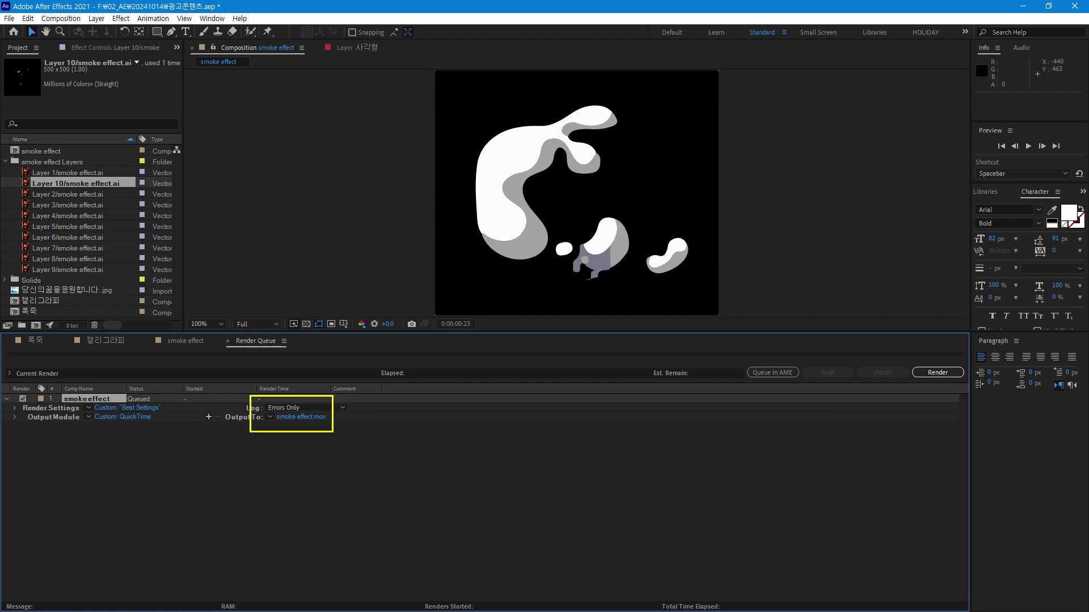
pyautogui.moveTo(875, 336); pyautogui.dragTo(978, 421)
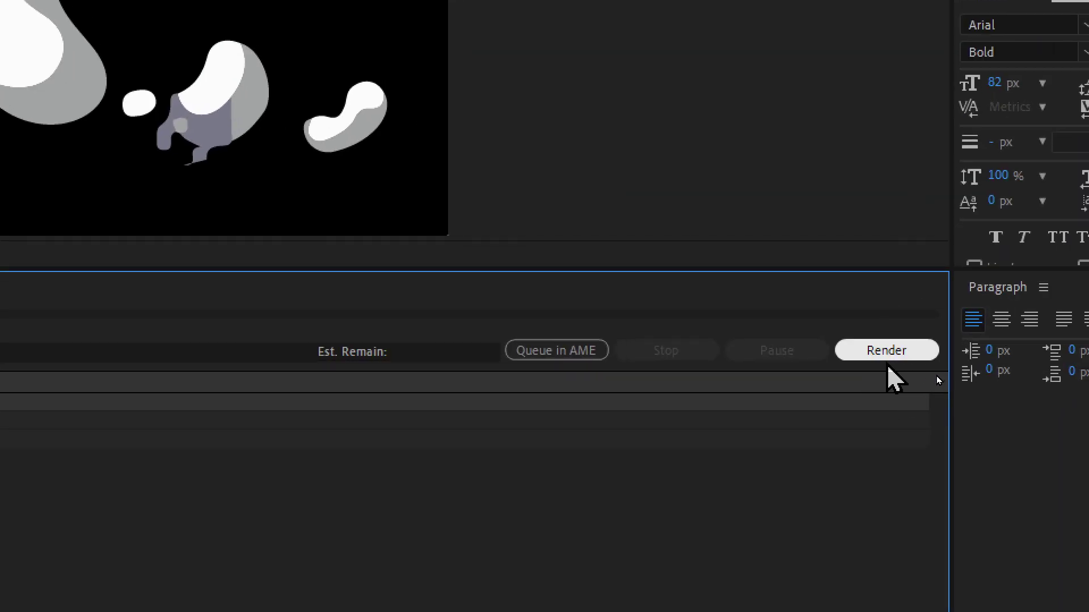
pyautogui.click(895, 356)
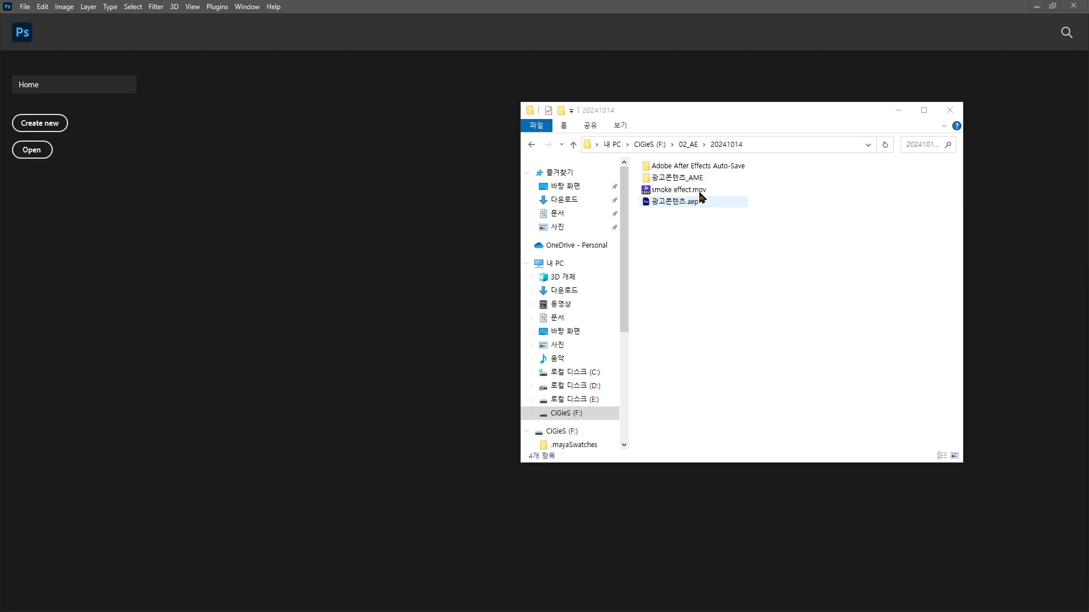
# Step: Bring the rendered smoke effect.mov into Photoshop and scrub through its frames
pyautogui.click(648, 189)
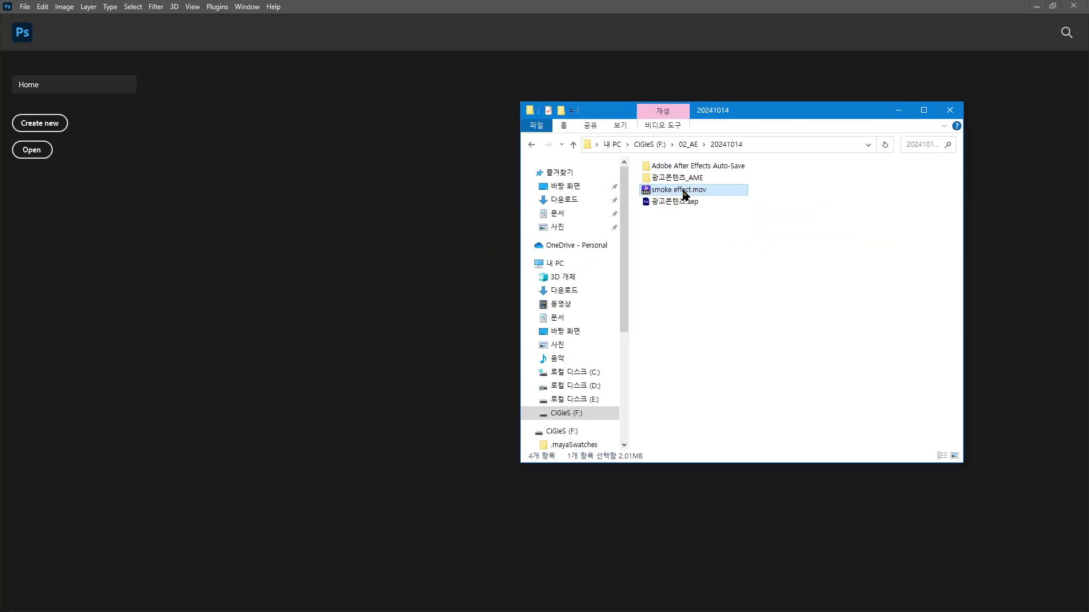
pyautogui.moveTo(684, 195); pyautogui.dragTo(394, 211)
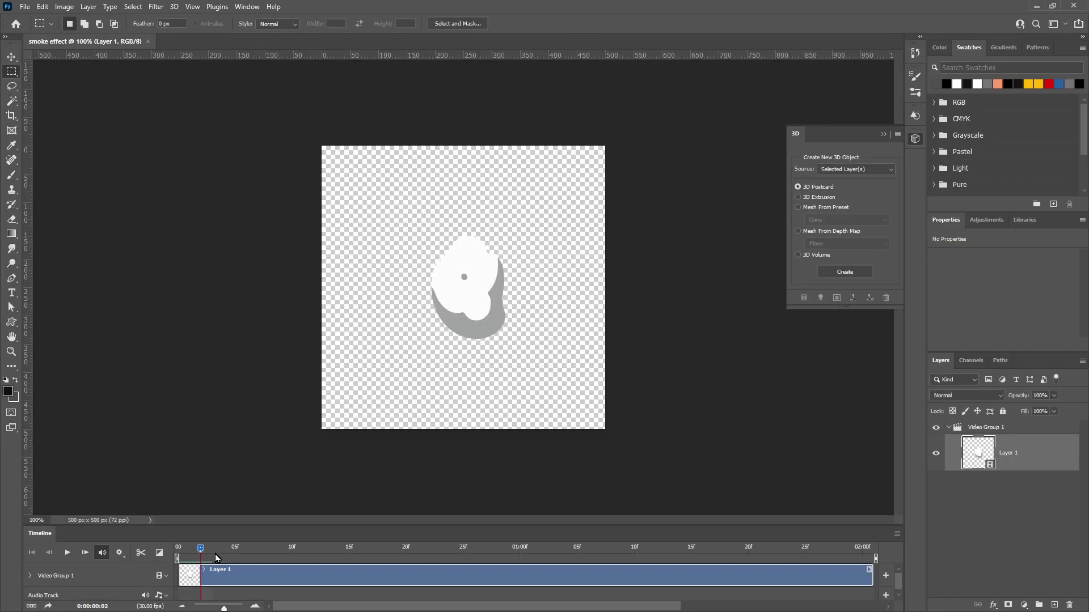
pyautogui.moveTo(179, 553)
pyautogui.mouseDown()
pyautogui.moveTo(550, 580)
pyautogui.moveTo(748, 578)
pyautogui.moveTo(136, 495)
pyautogui.mouseUp()
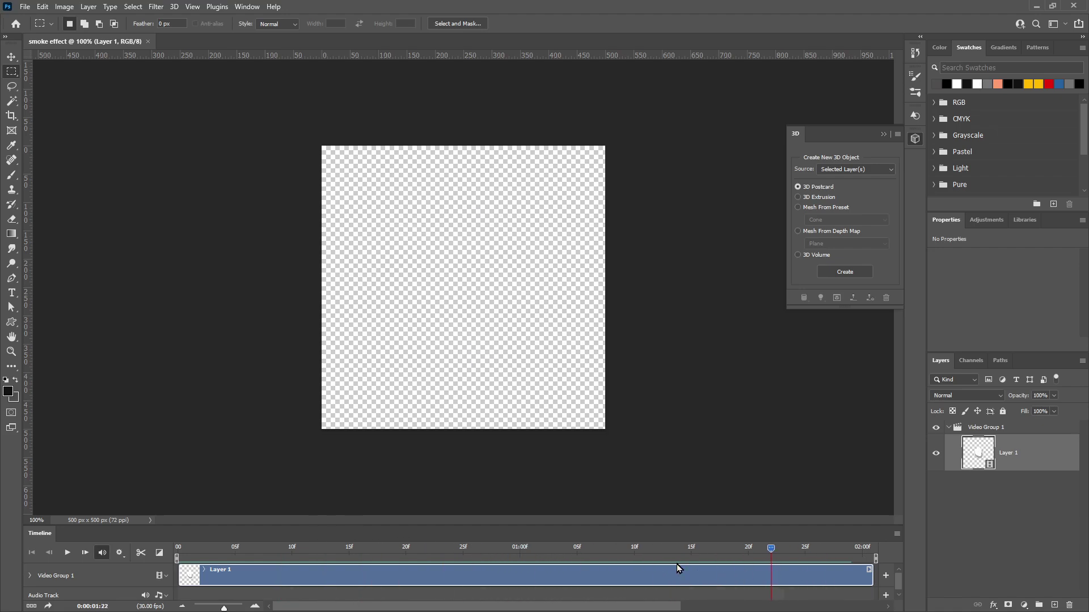
# Step: Play the smoke animation several times, then return the playhead to frame 13
pyautogui.press('space')
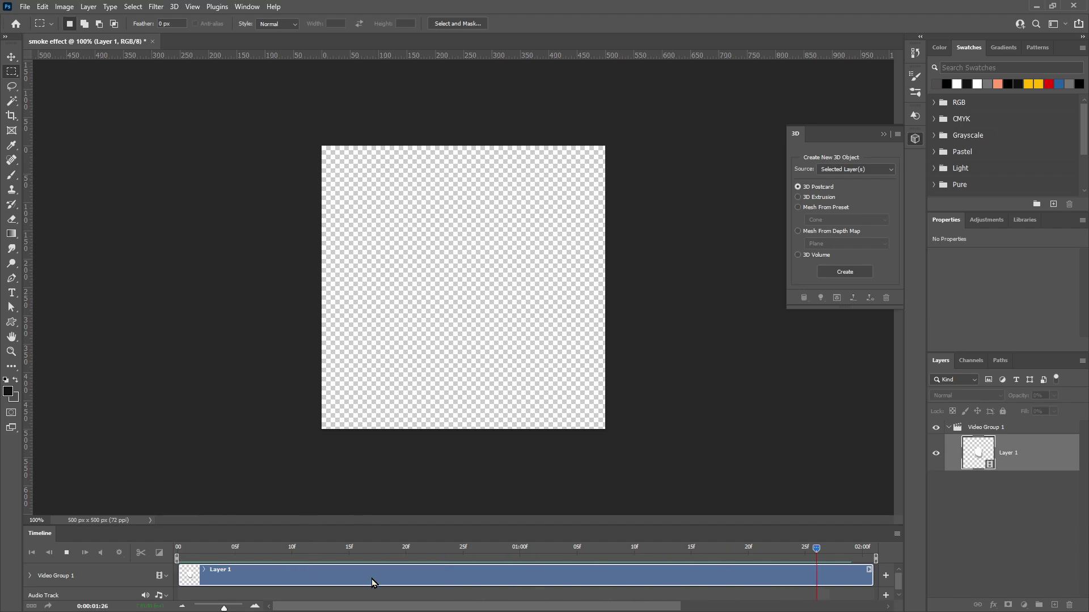
pyautogui.press('space')
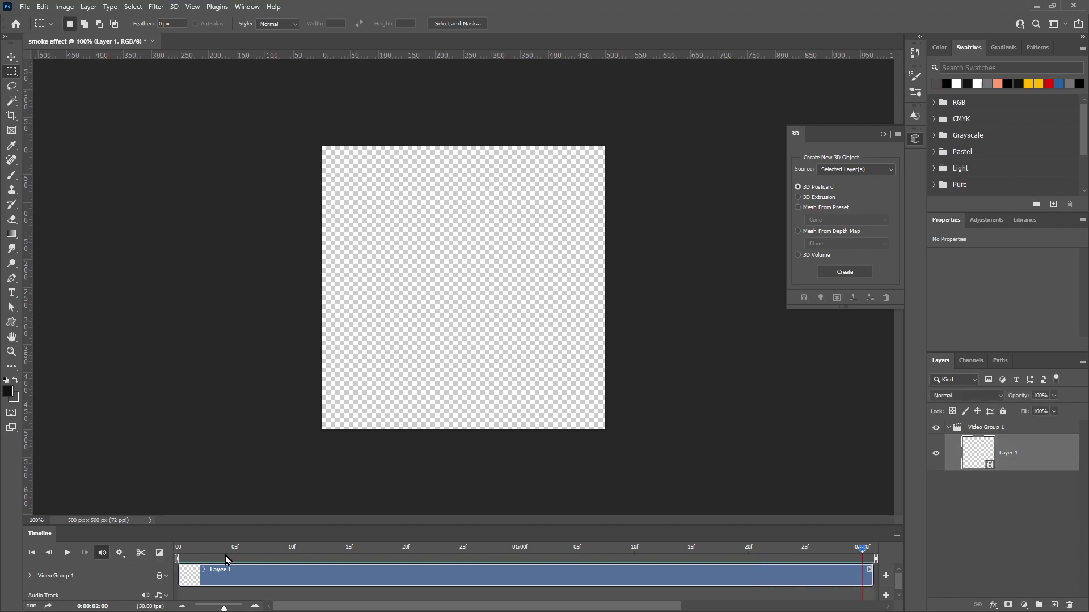
pyautogui.press('space')
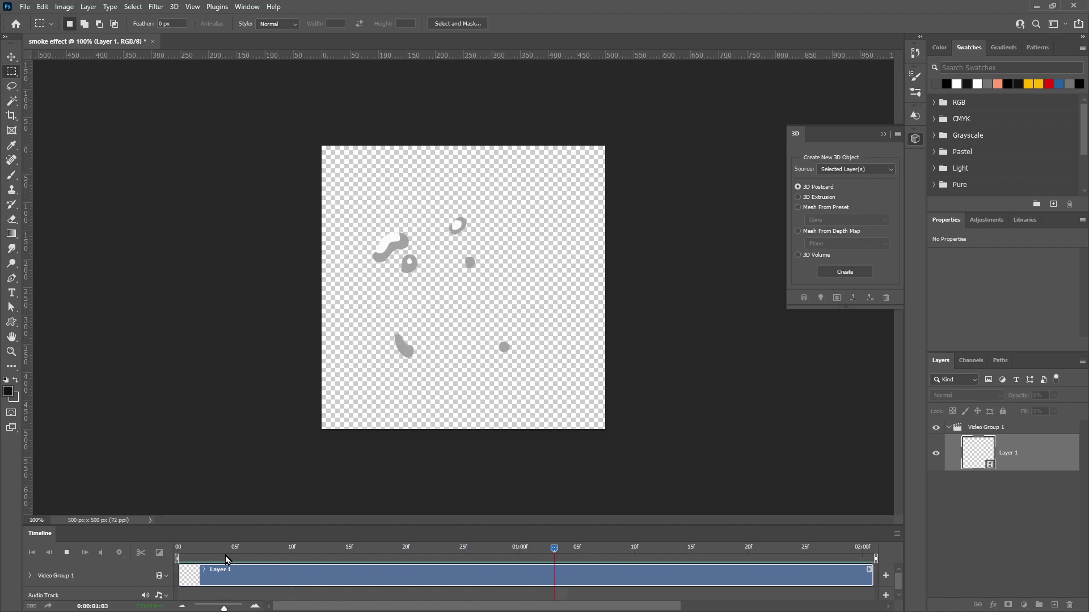
pyautogui.press('space')
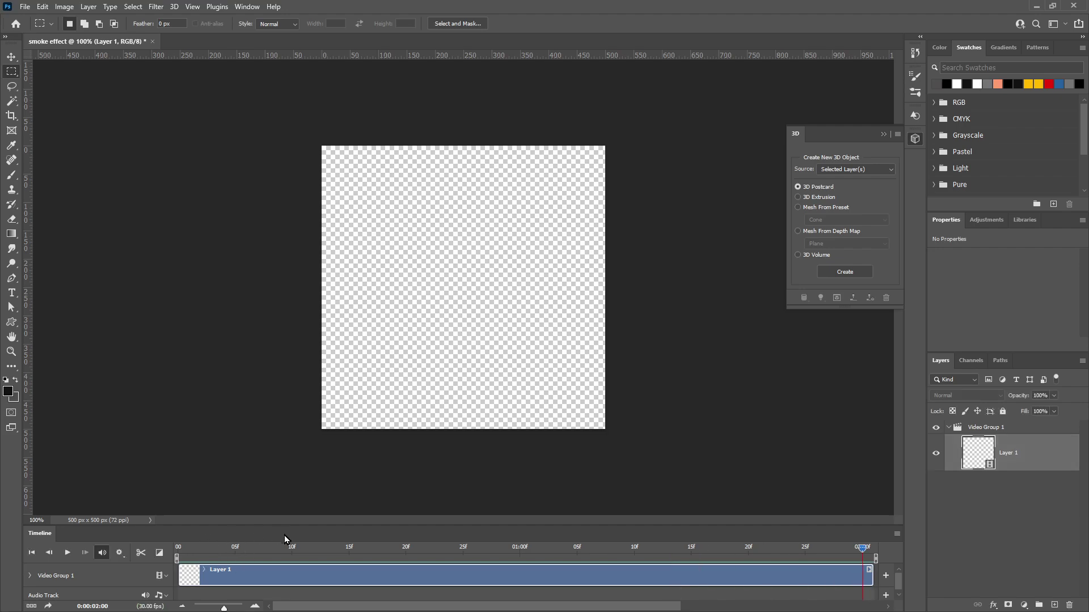
pyautogui.moveTo(305, 547); pyautogui.dragTo(325, 547)
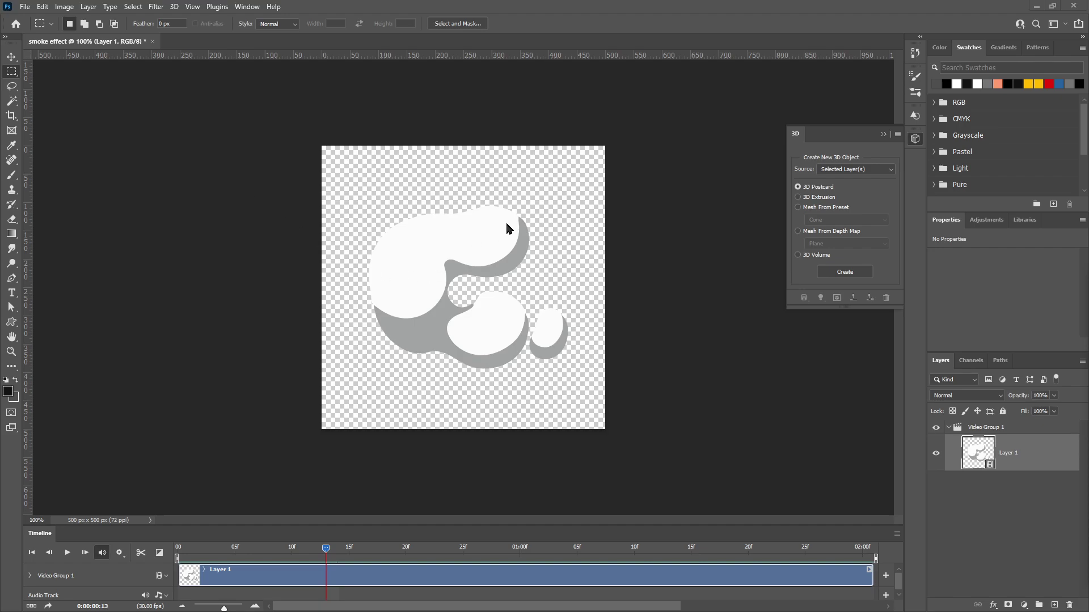
# Step: Open Save for Web (Legacy), choose GIF as the format, and set Looping Options to Other
pyautogui.click(25, 12)
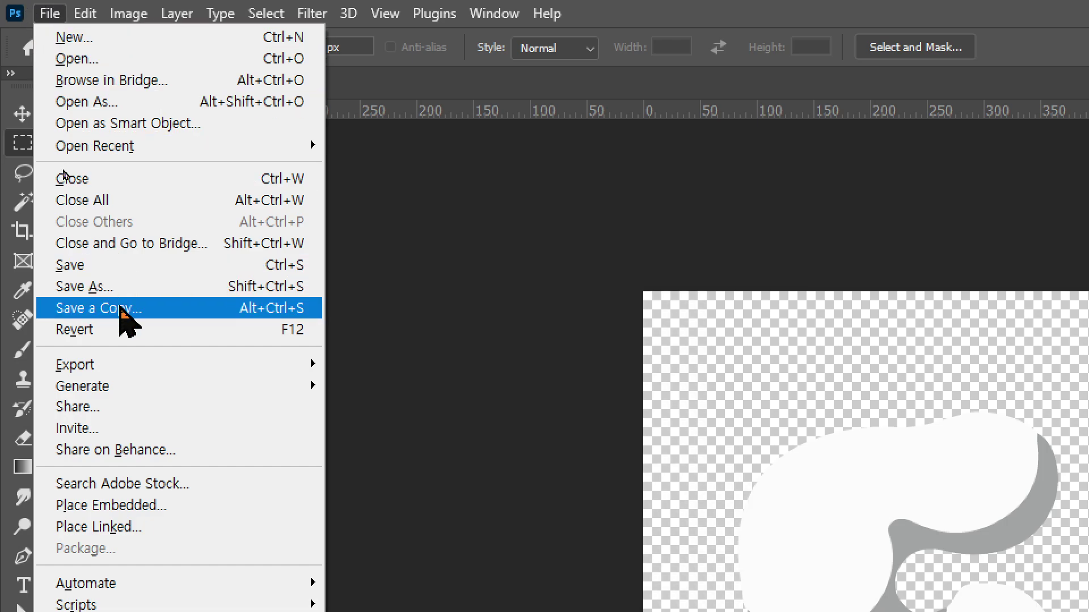
pyautogui.moveTo(152, 369)
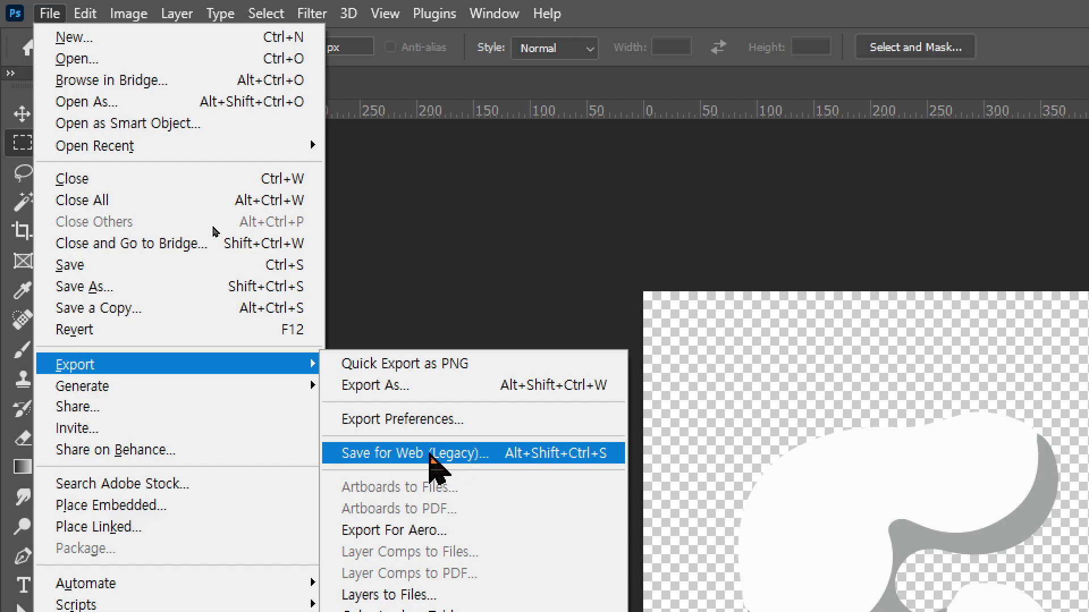
pyautogui.click(427, 458)
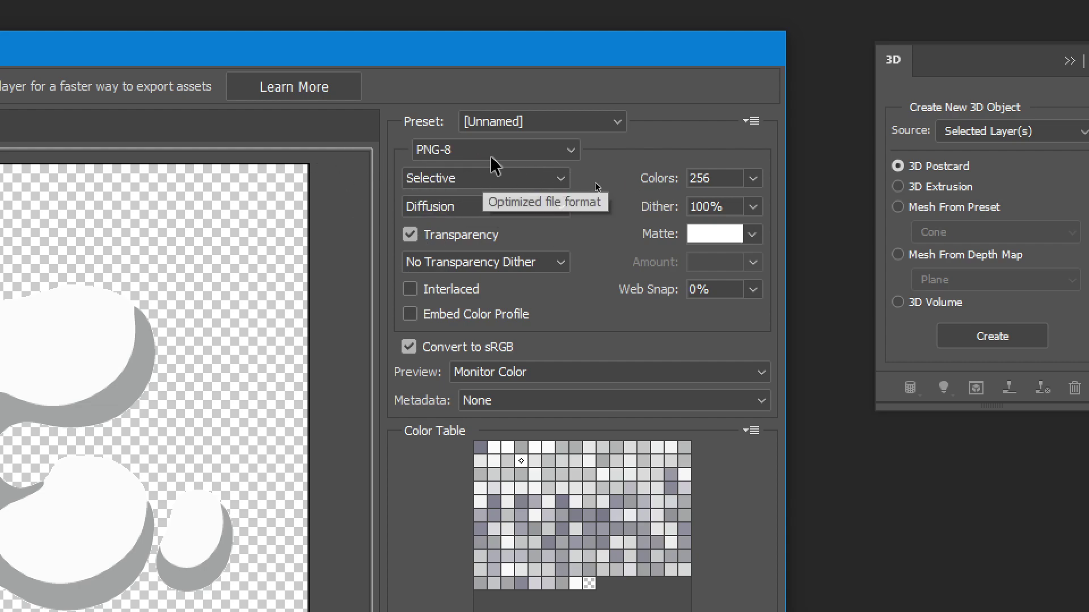
pyautogui.click(570, 151)
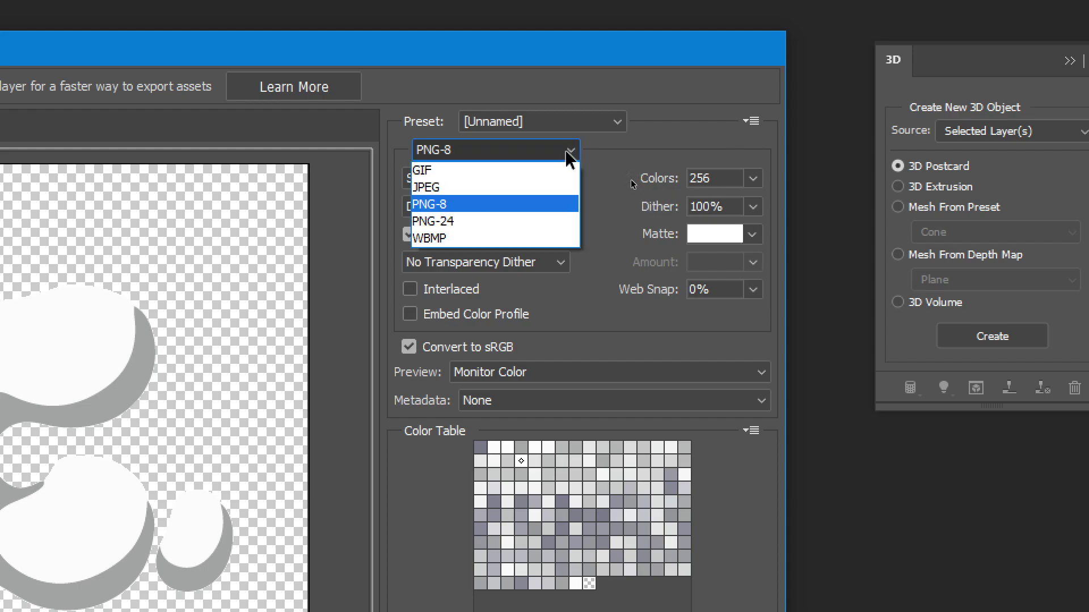
pyautogui.click(502, 172)
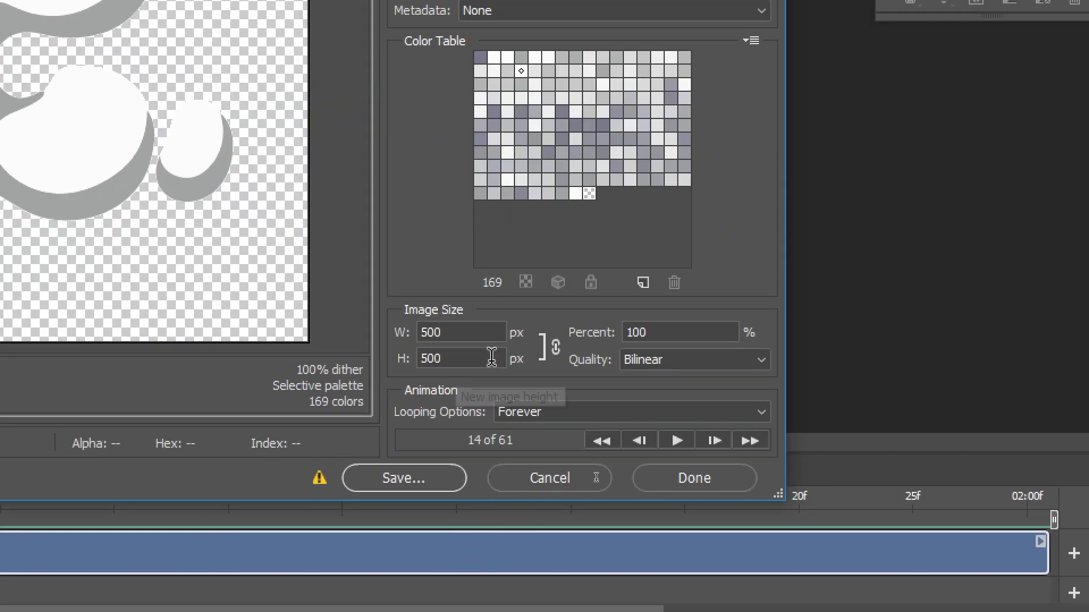
pyautogui.press('ctrl')
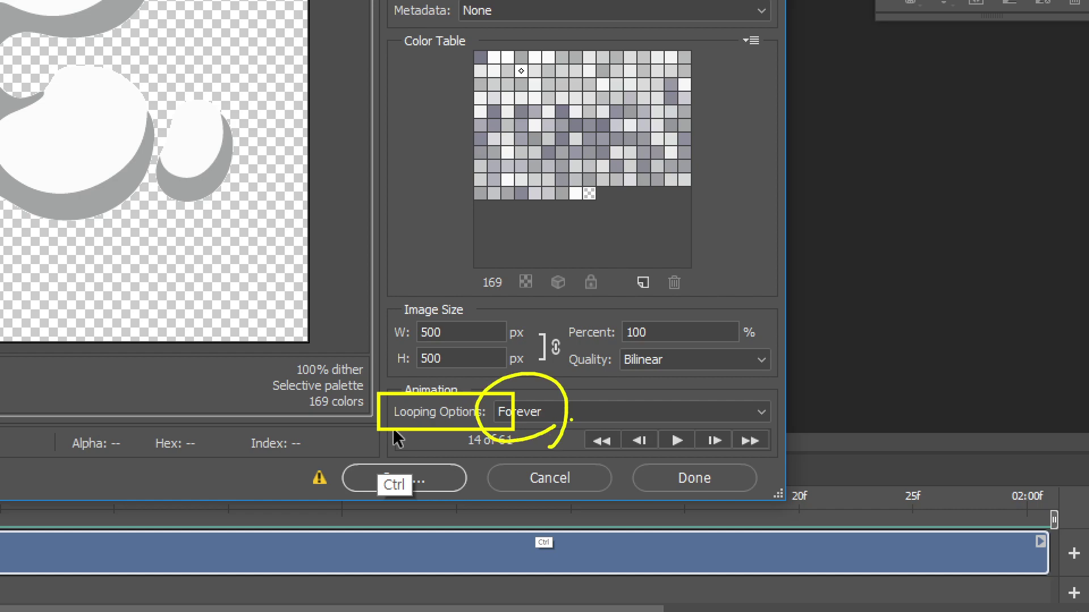
pyautogui.click(537, 413)
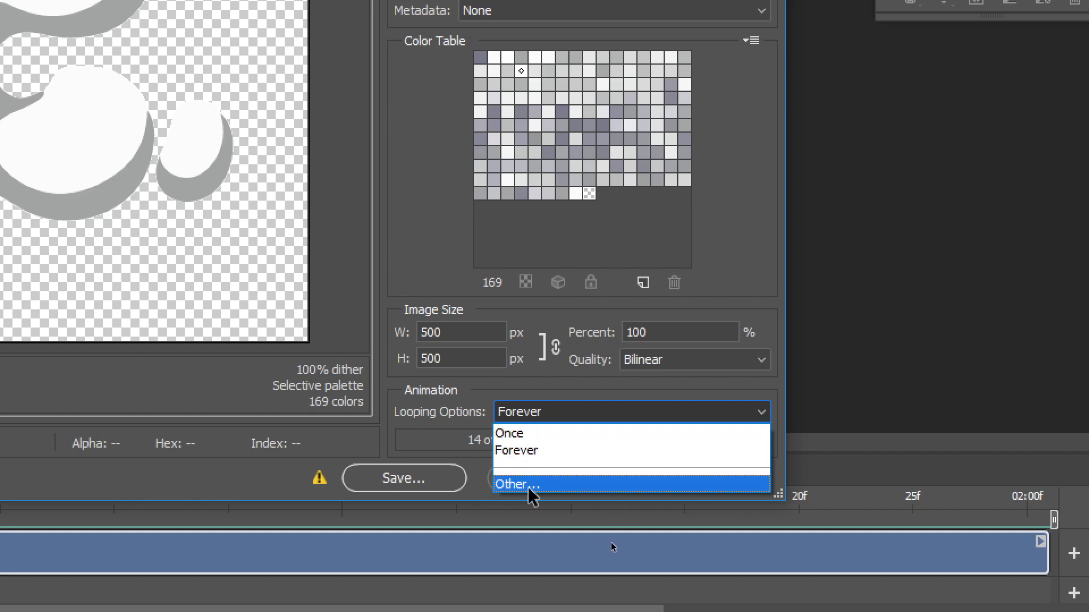
pyautogui.click(522, 485)
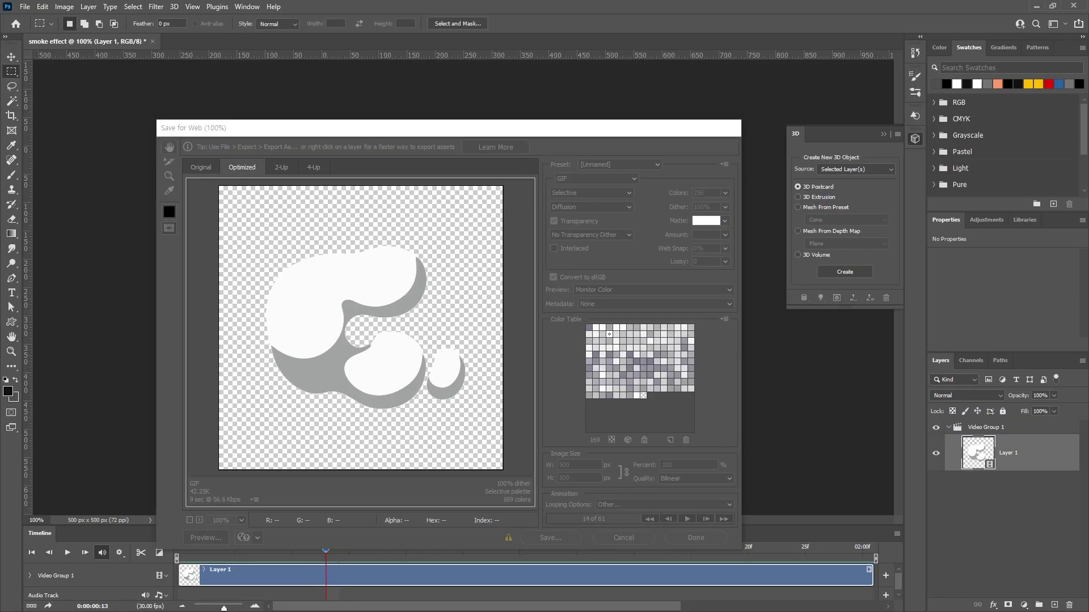
# Step: Set the GIF loop count to 3 and play the 61-frame animation preview
pyautogui.moveTo(780, 298); pyautogui.dragTo(666, 376)
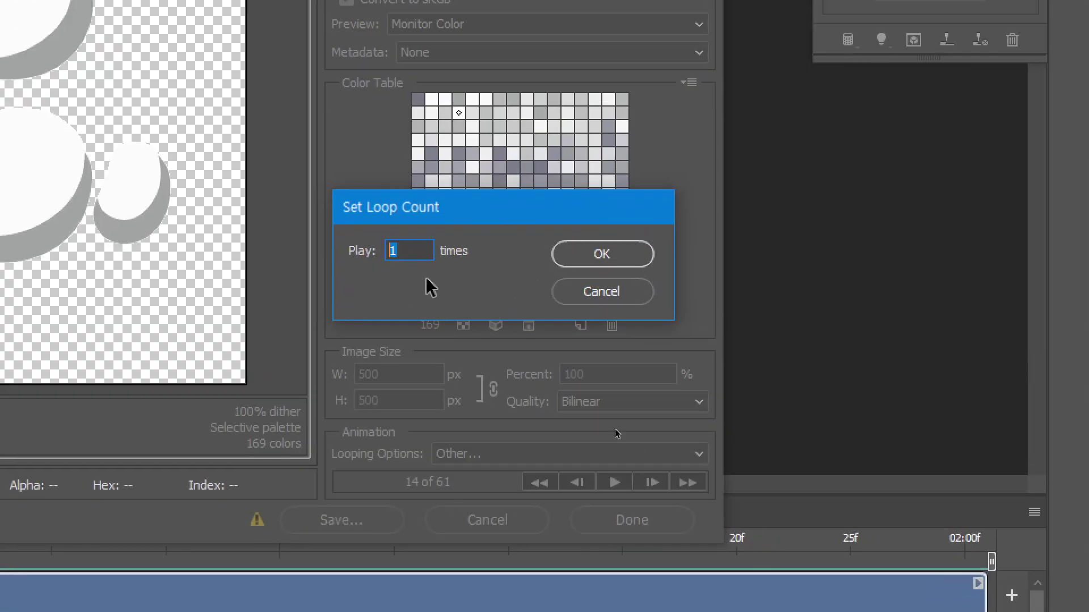
pyautogui.write('3')
pyautogui.click(606, 259)
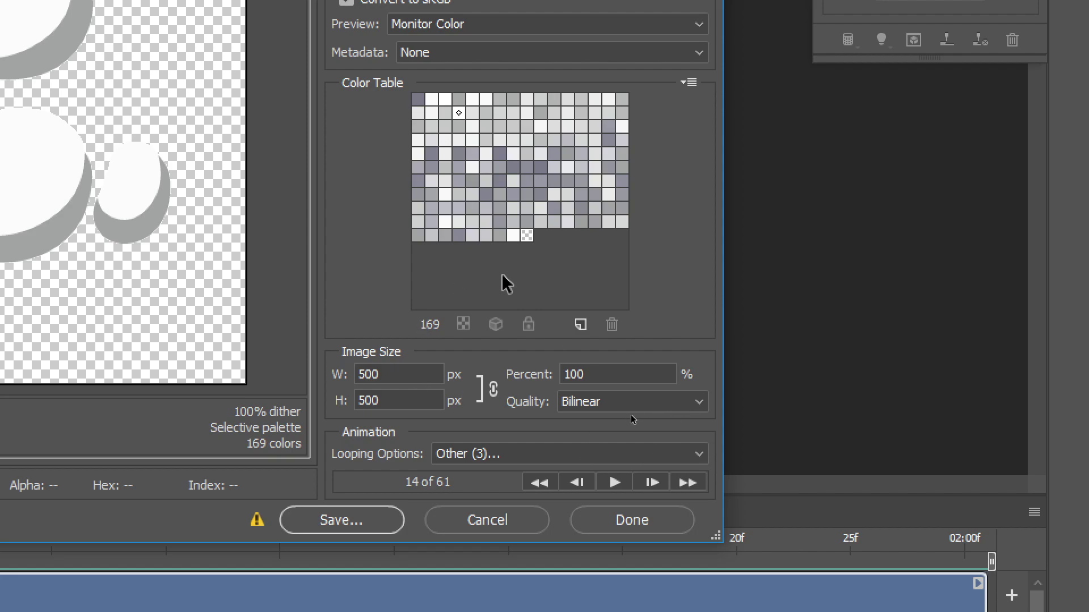
pyautogui.press('ctrl')
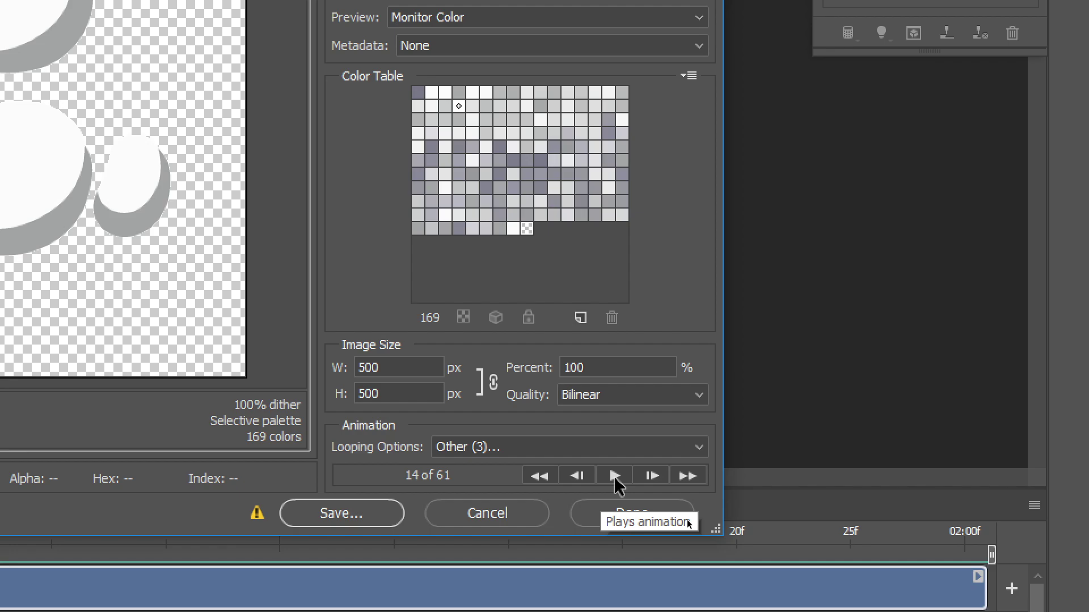
pyautogui.click(615, 478)
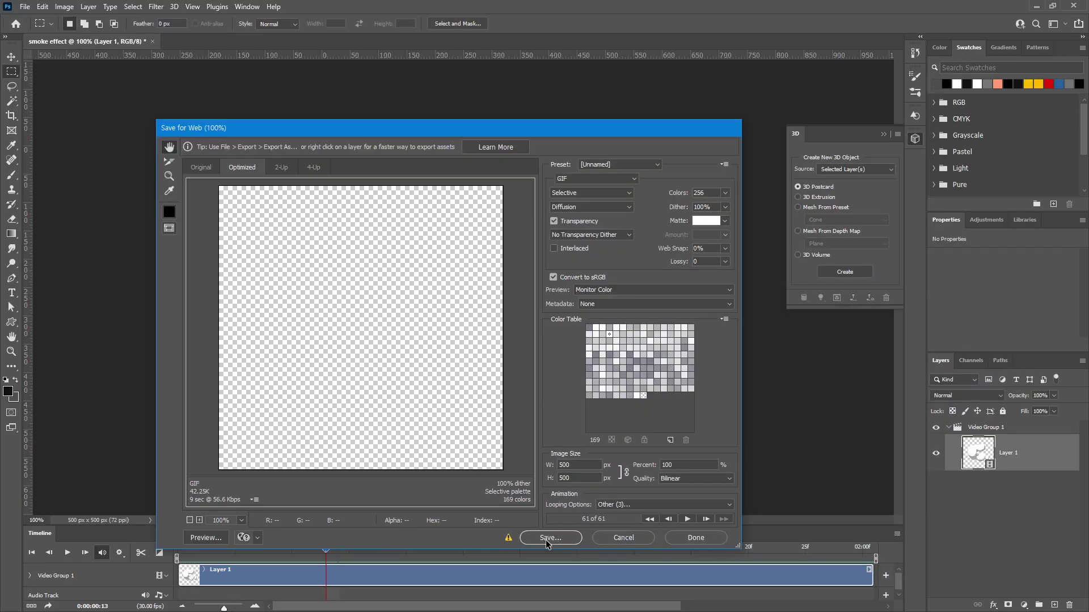
# Step: Save the GIF as smoke-effect.gif in the F:\02_AE\20241014 folder
pyautogui.click(546, 540)
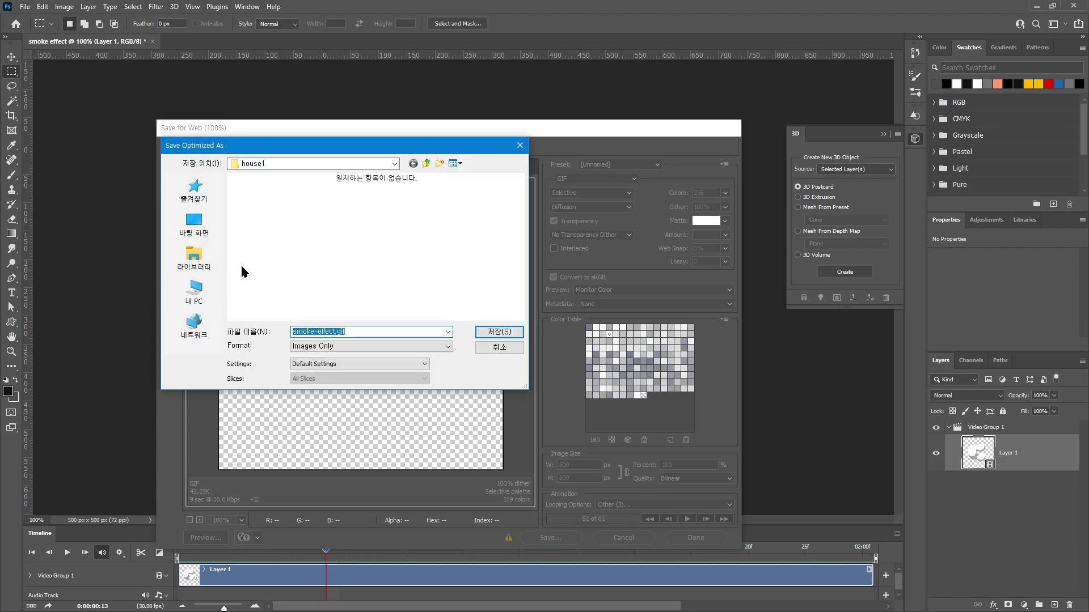
pyautogui.click(425, 164)
pyautogui.click(426, 163)
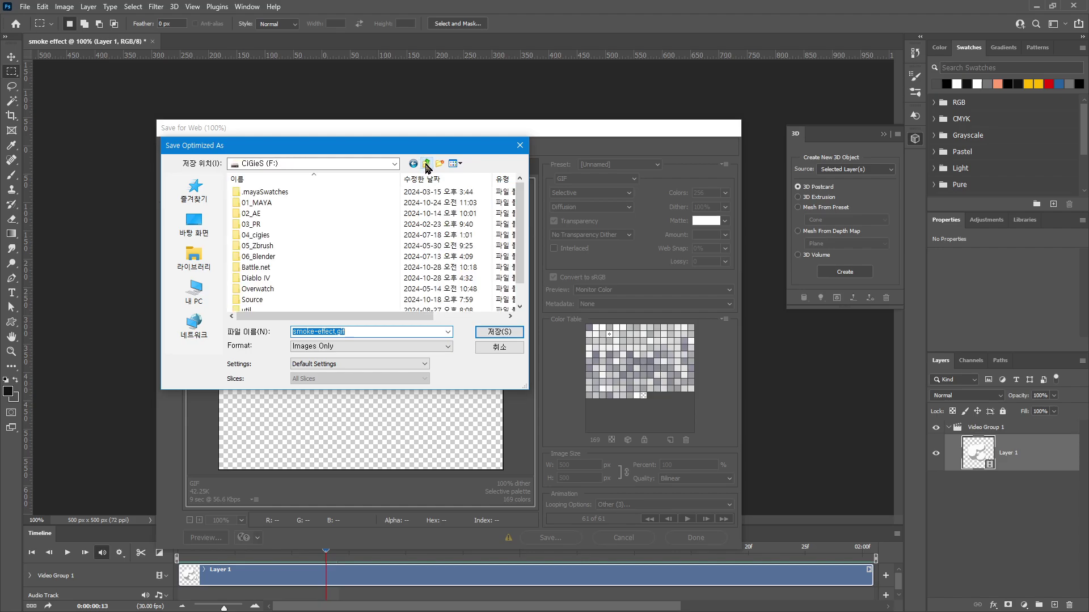
pyautogui.doubleClick(315, 215)
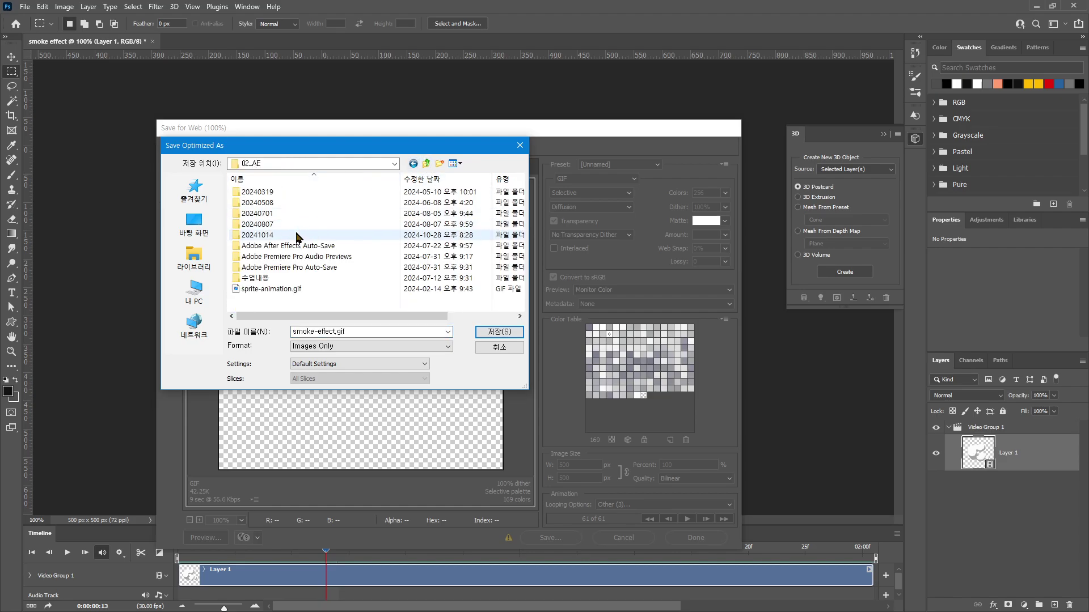
pyautogui.doubleClick(294, 234)
pyautogui.click(505, 334)
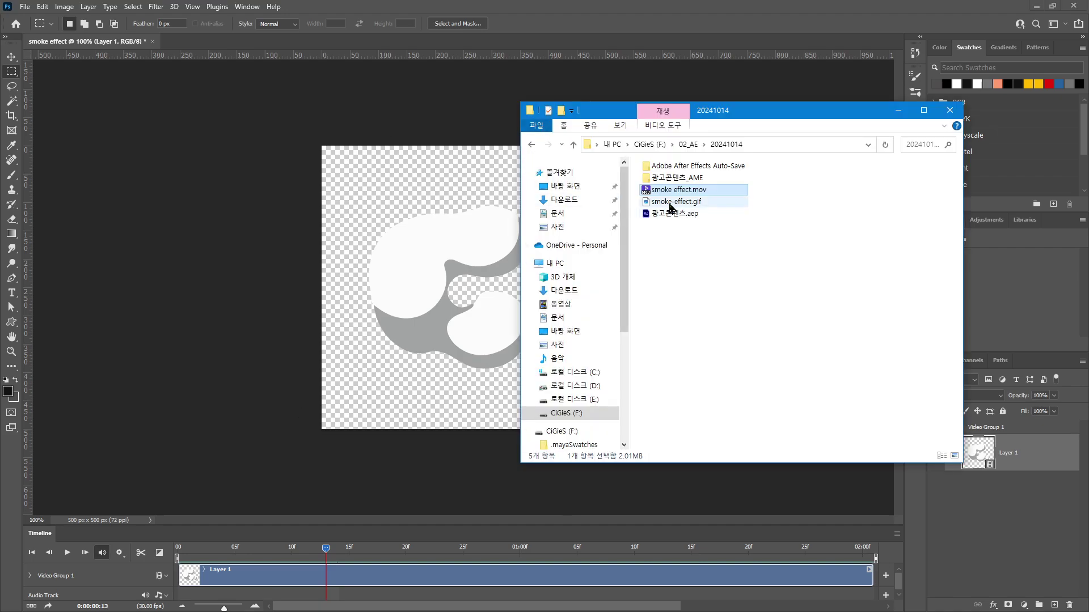
pyautogui.click(675, 202)
pyautogui.moveTo(703, 113); pyautogui.dragTo(480, 133)
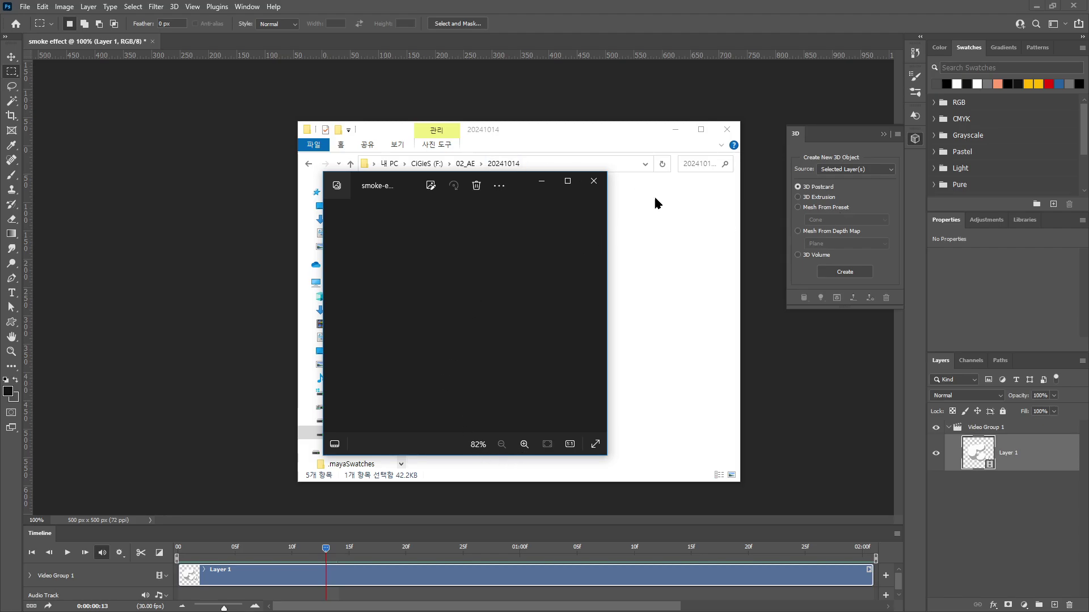
pyautogui.moveTo(371, 186); pyautogui.dragTo(169, 275)
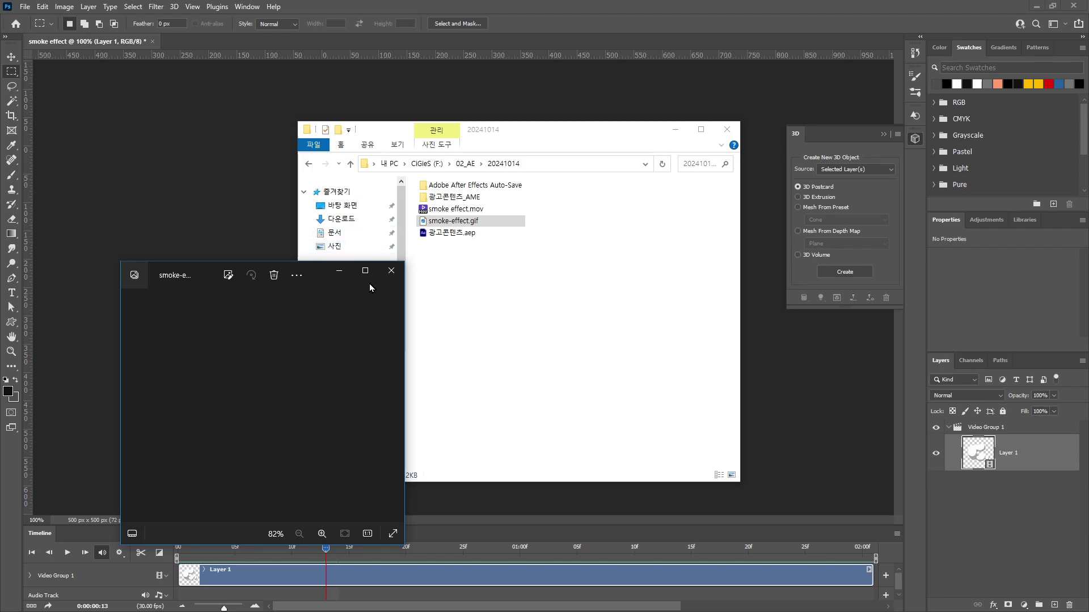
pyautogui.click(390, 270)
pyautogui.doubleClick(437, 221)
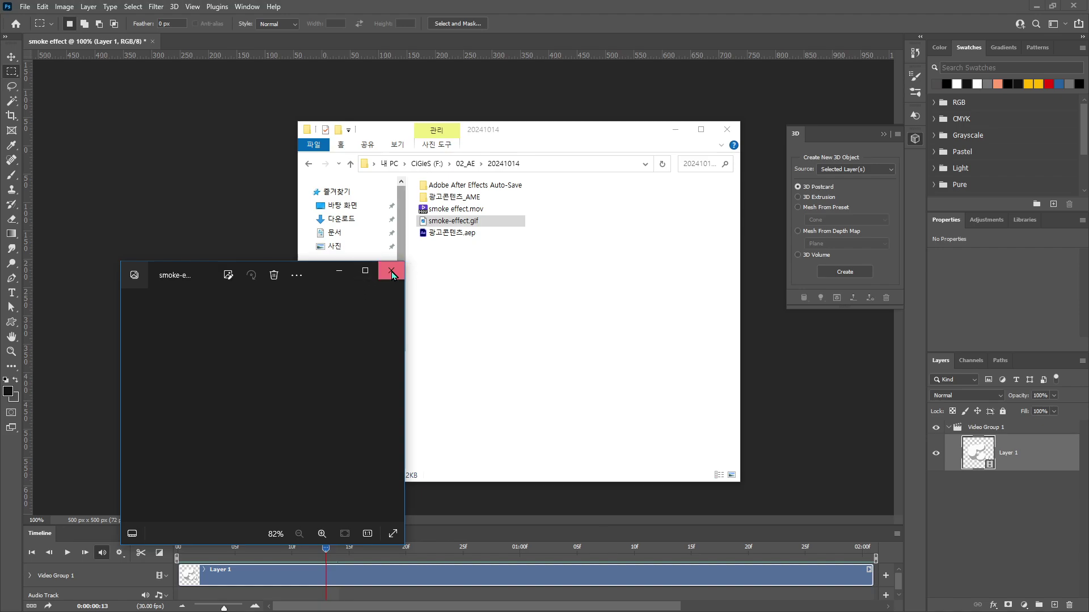
pyautogui.click(391, 271)
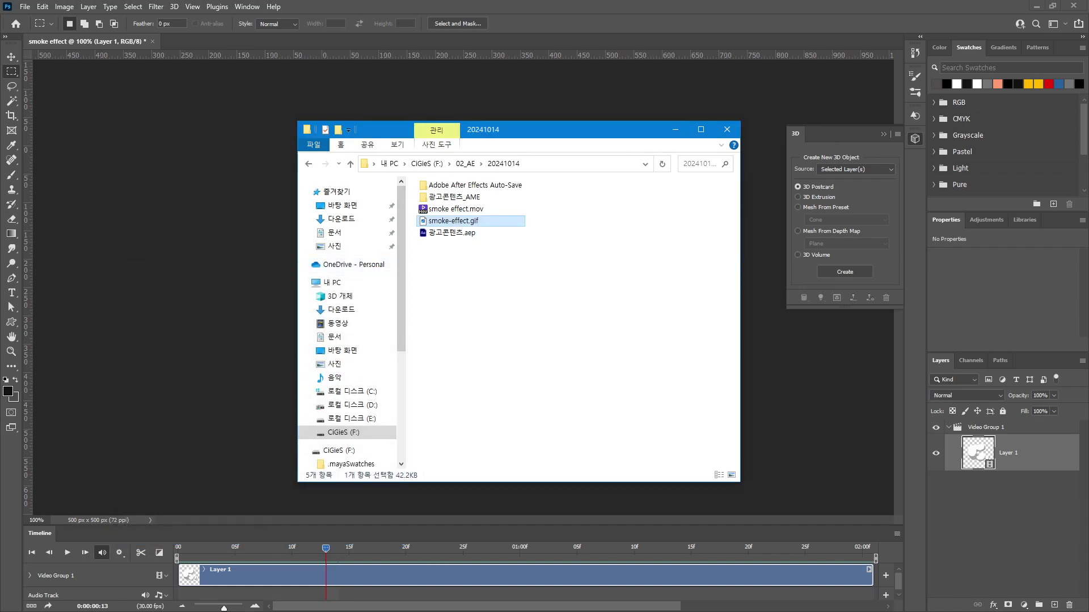